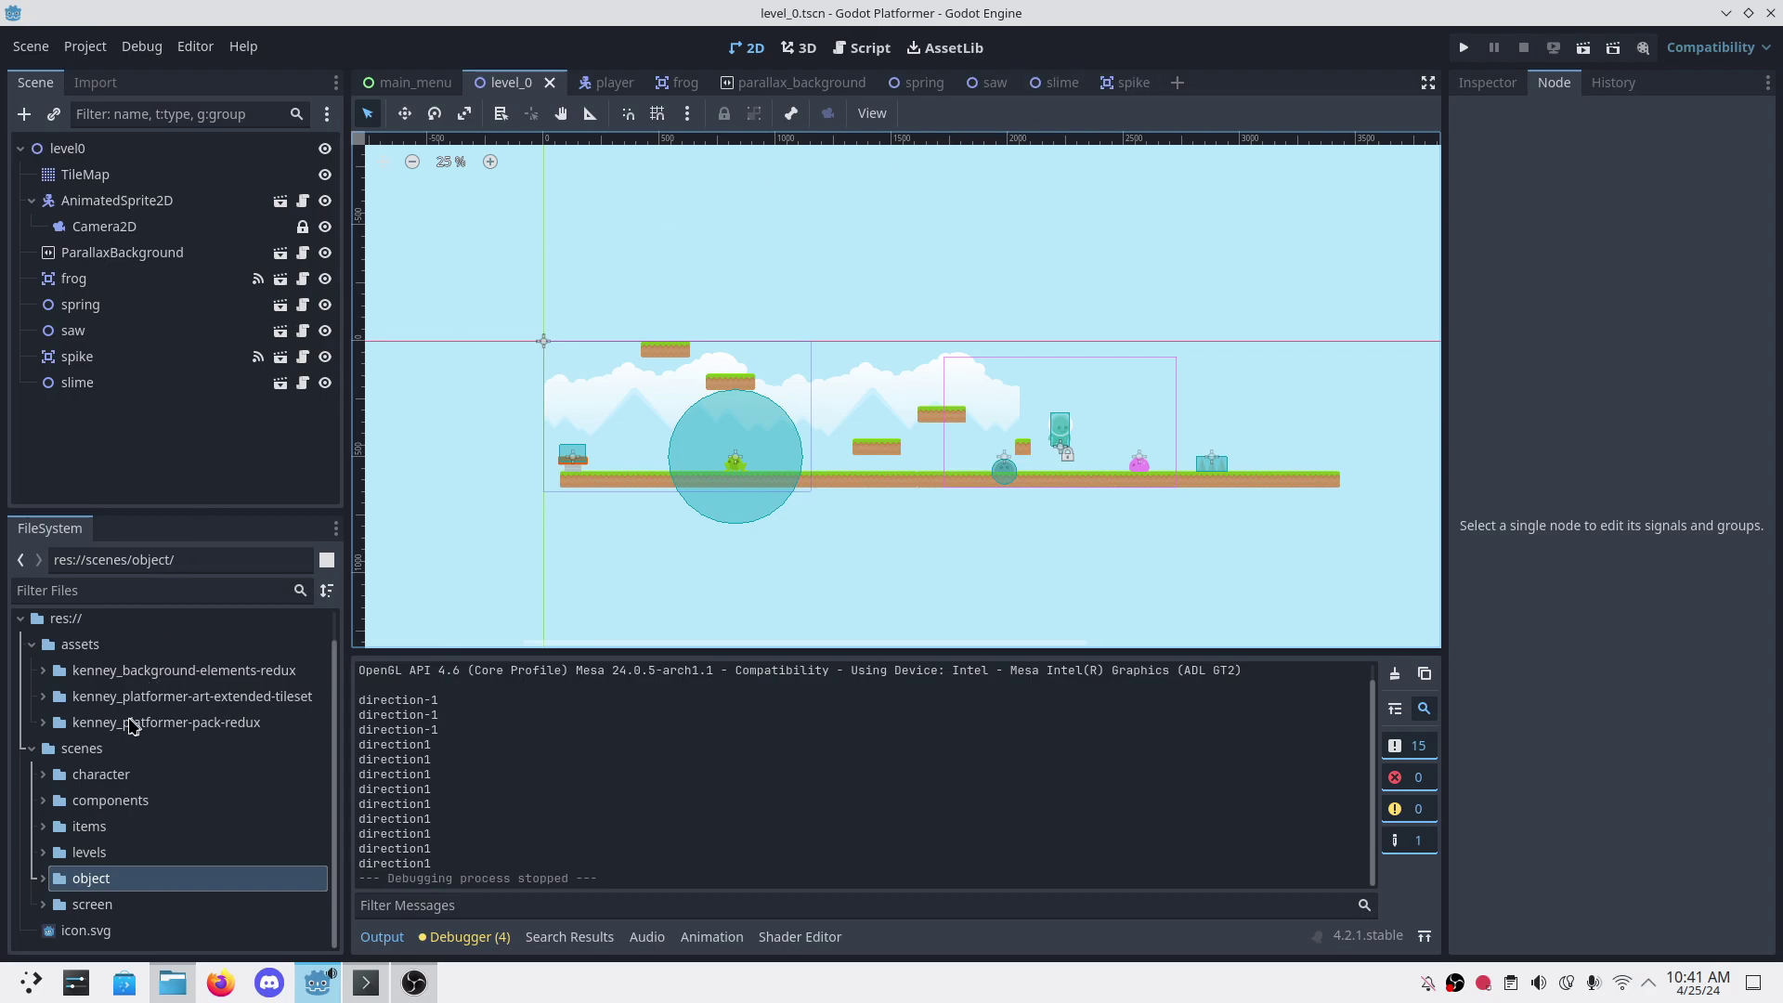
# Step: Browse the scenes, object and items folders, ending on res://scenes/items/
pyautogui.click(120, 749)
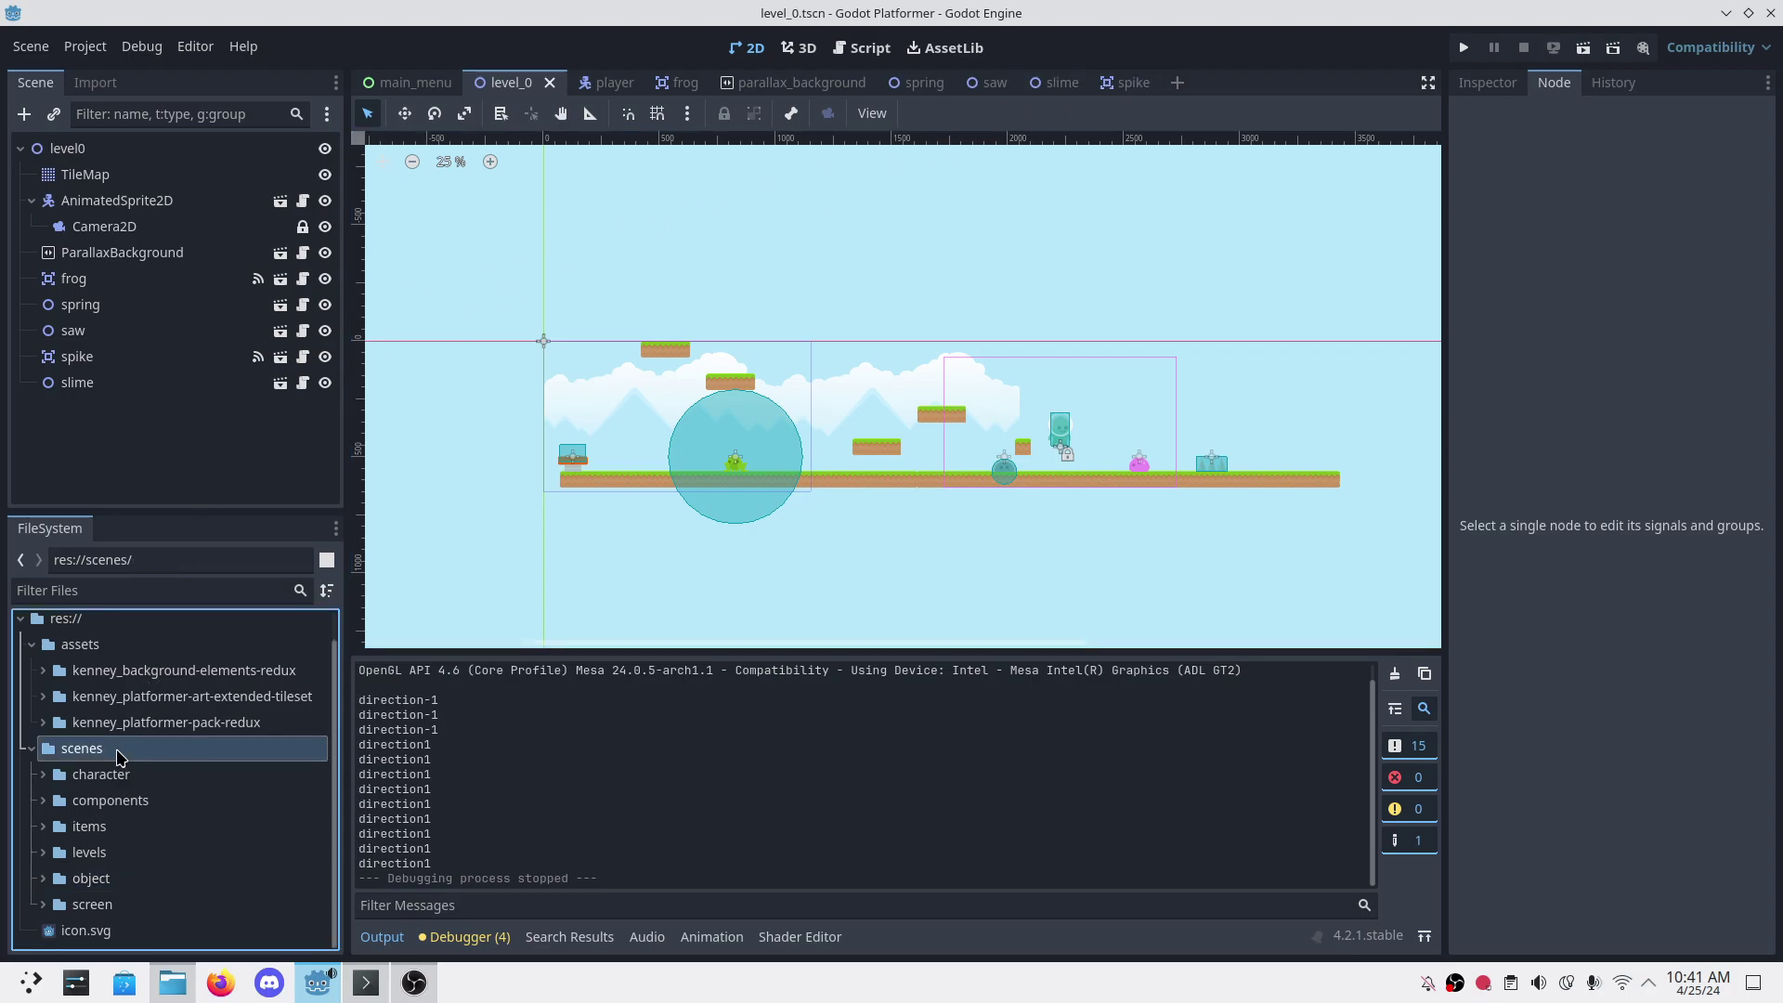
pyautogui.click(87, 881)
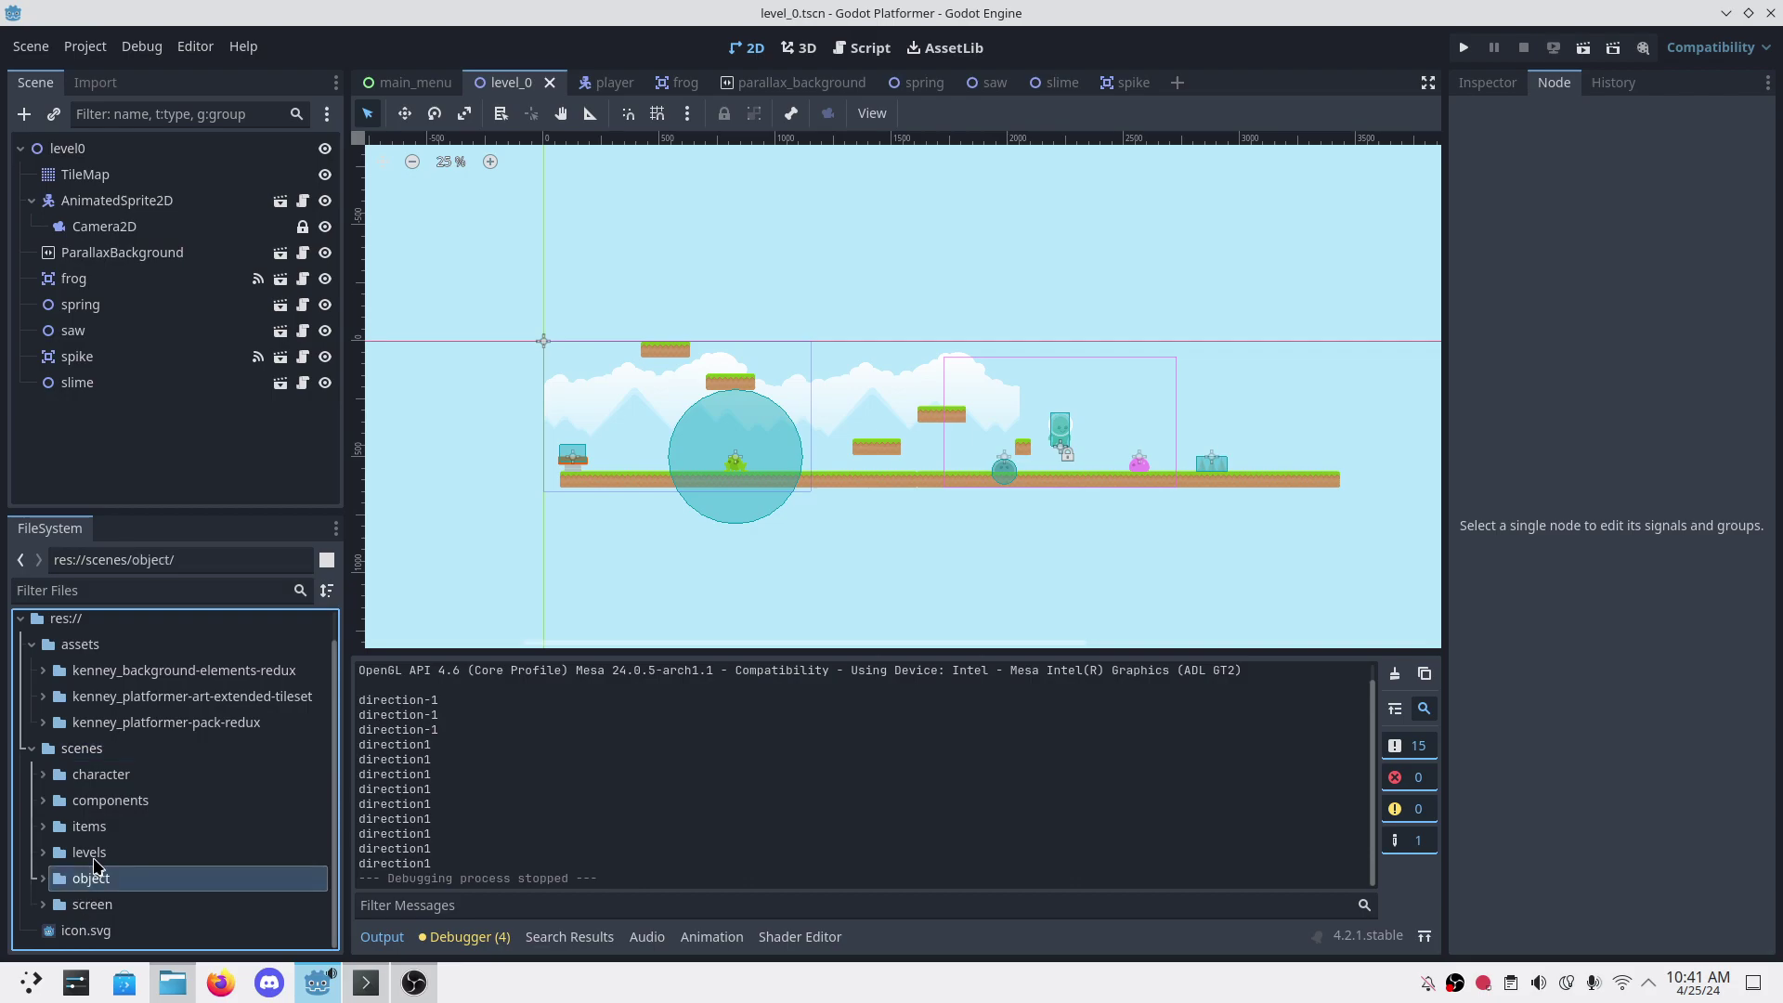
pyautogui.click(90, 833)
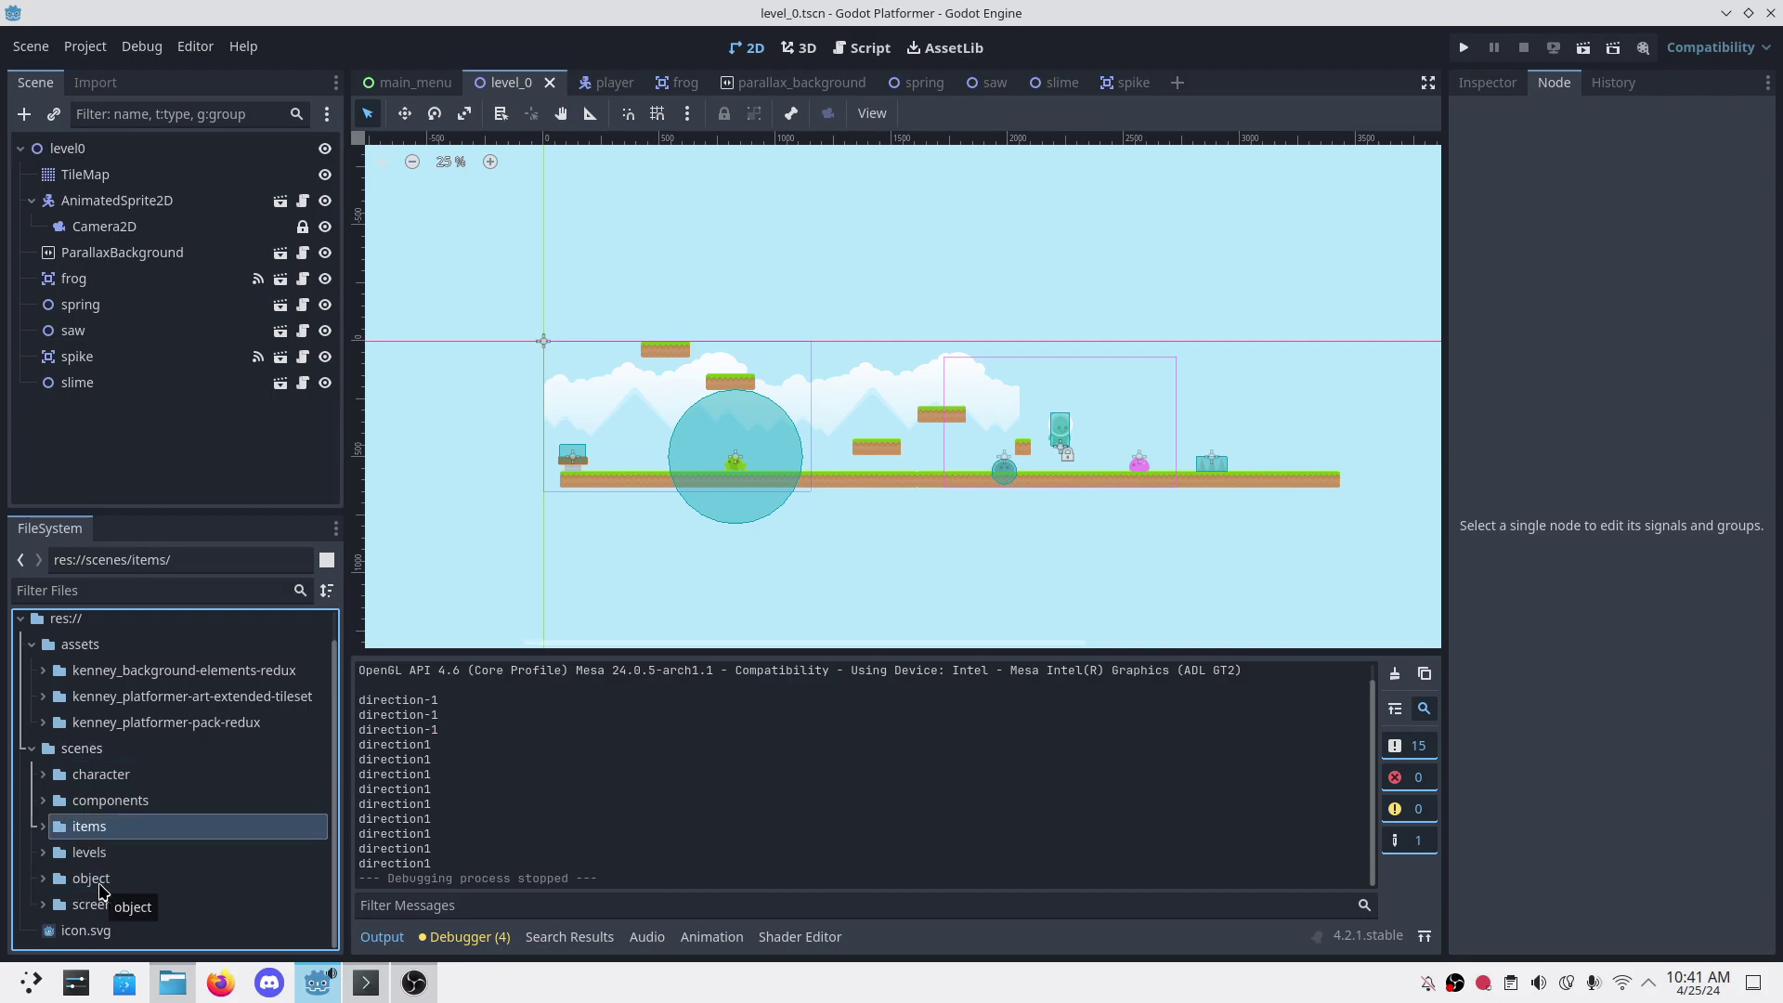
pyautogui.click(101, 890)
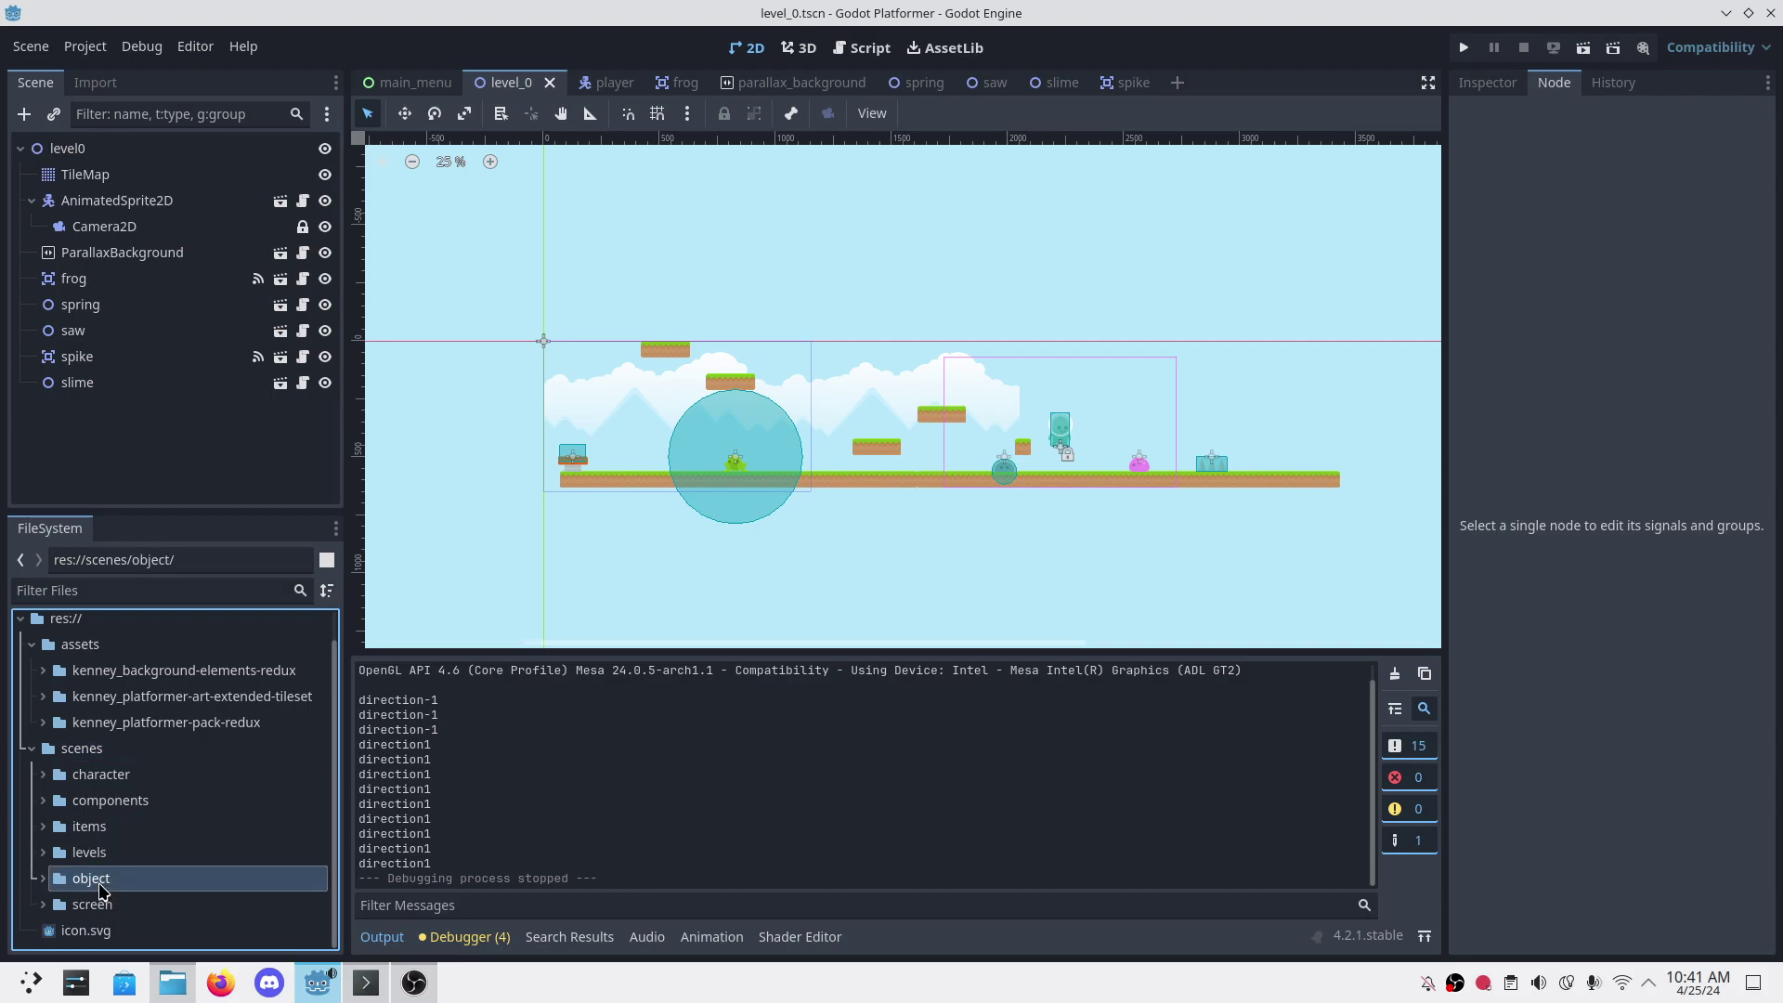
pyautogui.click(96, 828)
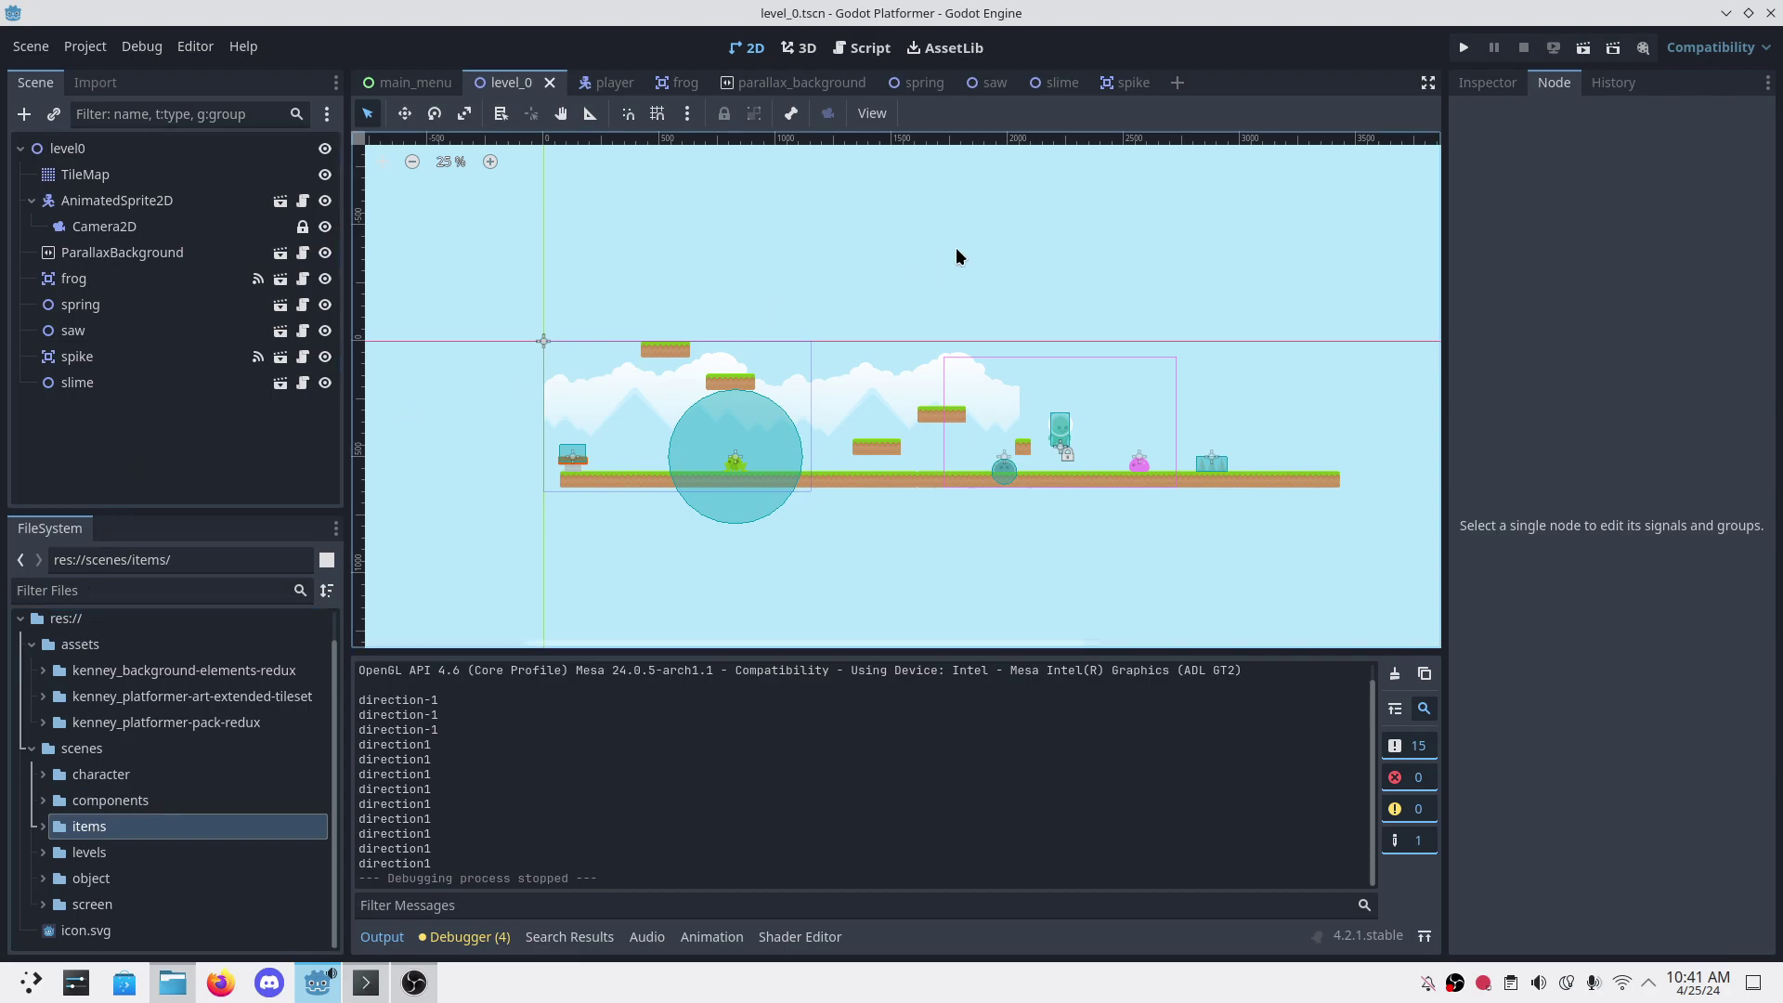
# Step: Create a new 2D scene and rename its root node to 'coin'
pyautogui.click(1176, 81)
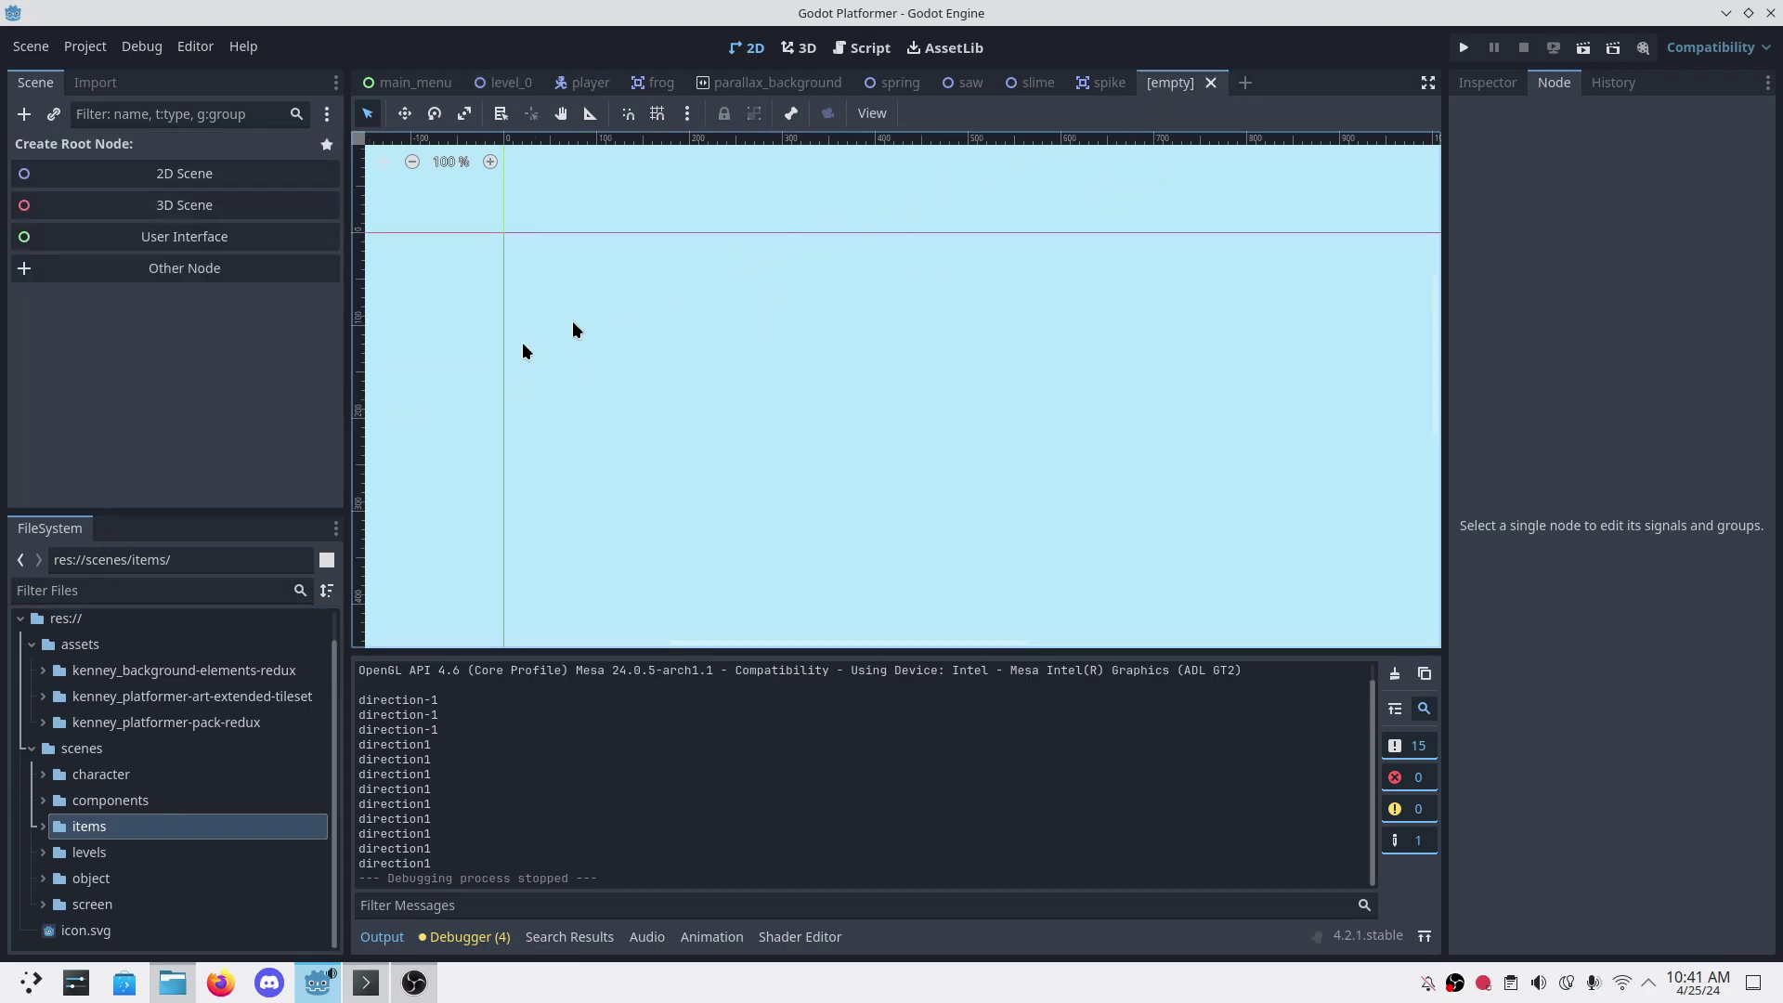
pyautogui.click(168, 182)
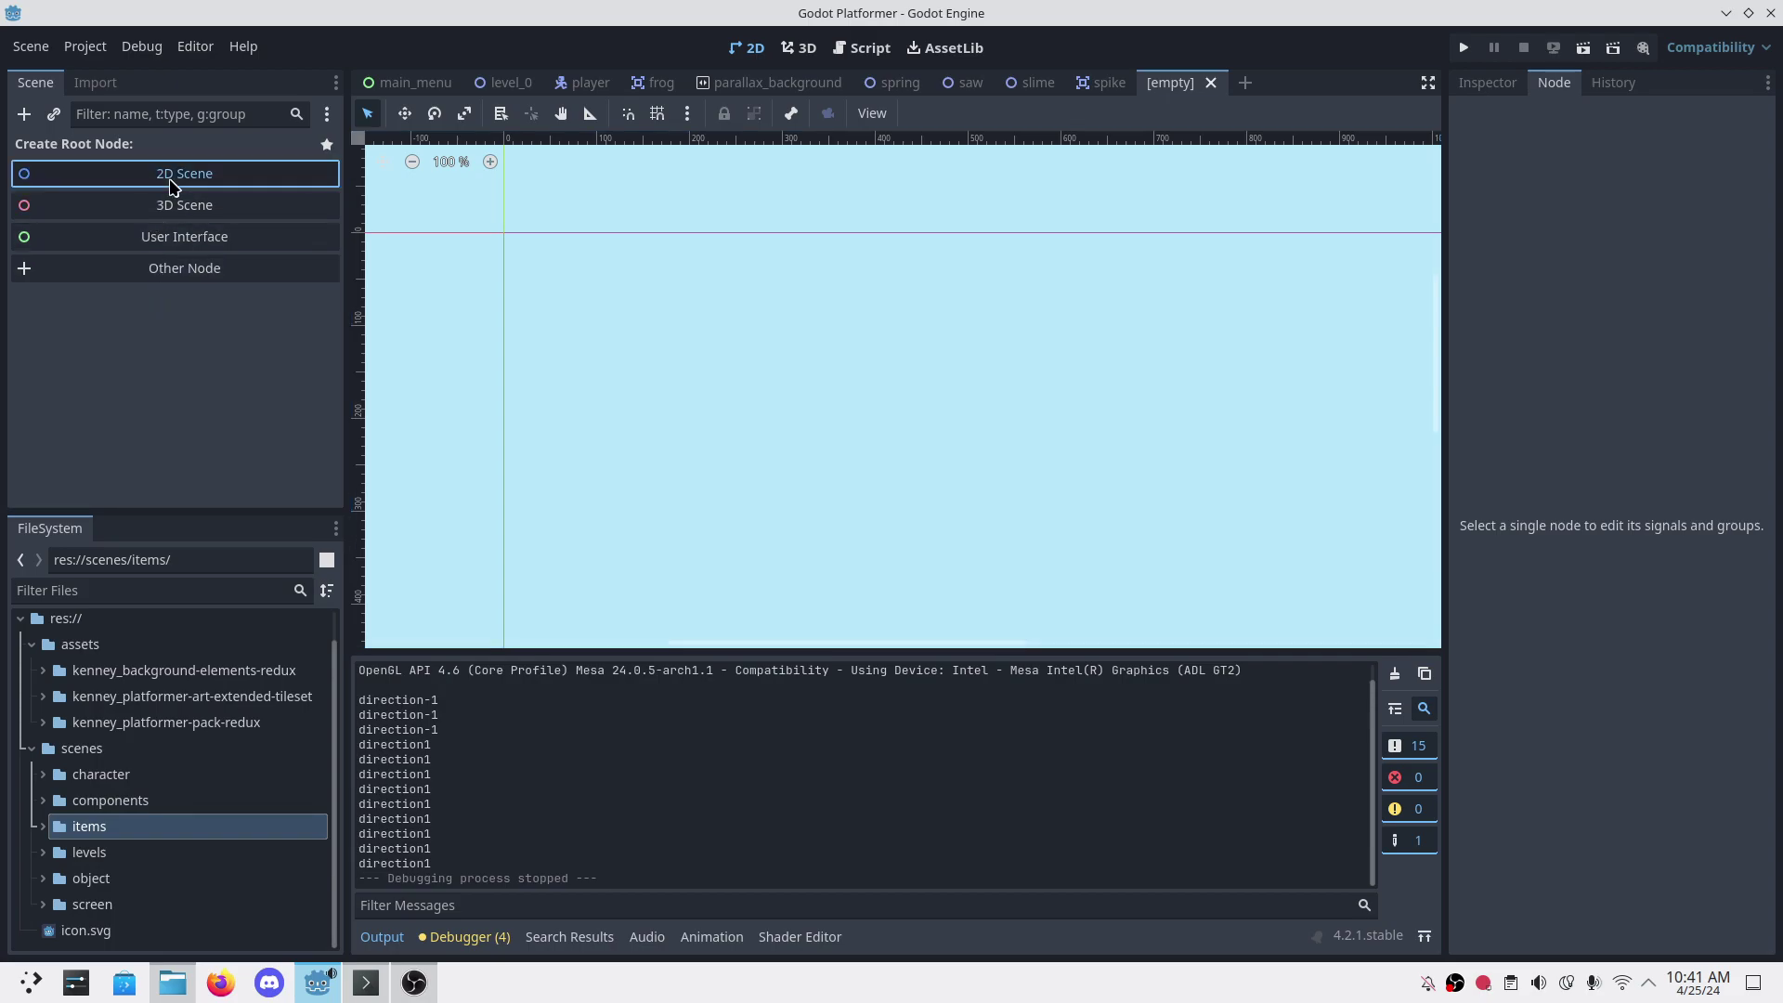
pyautogui.doubleClick(94, 150)
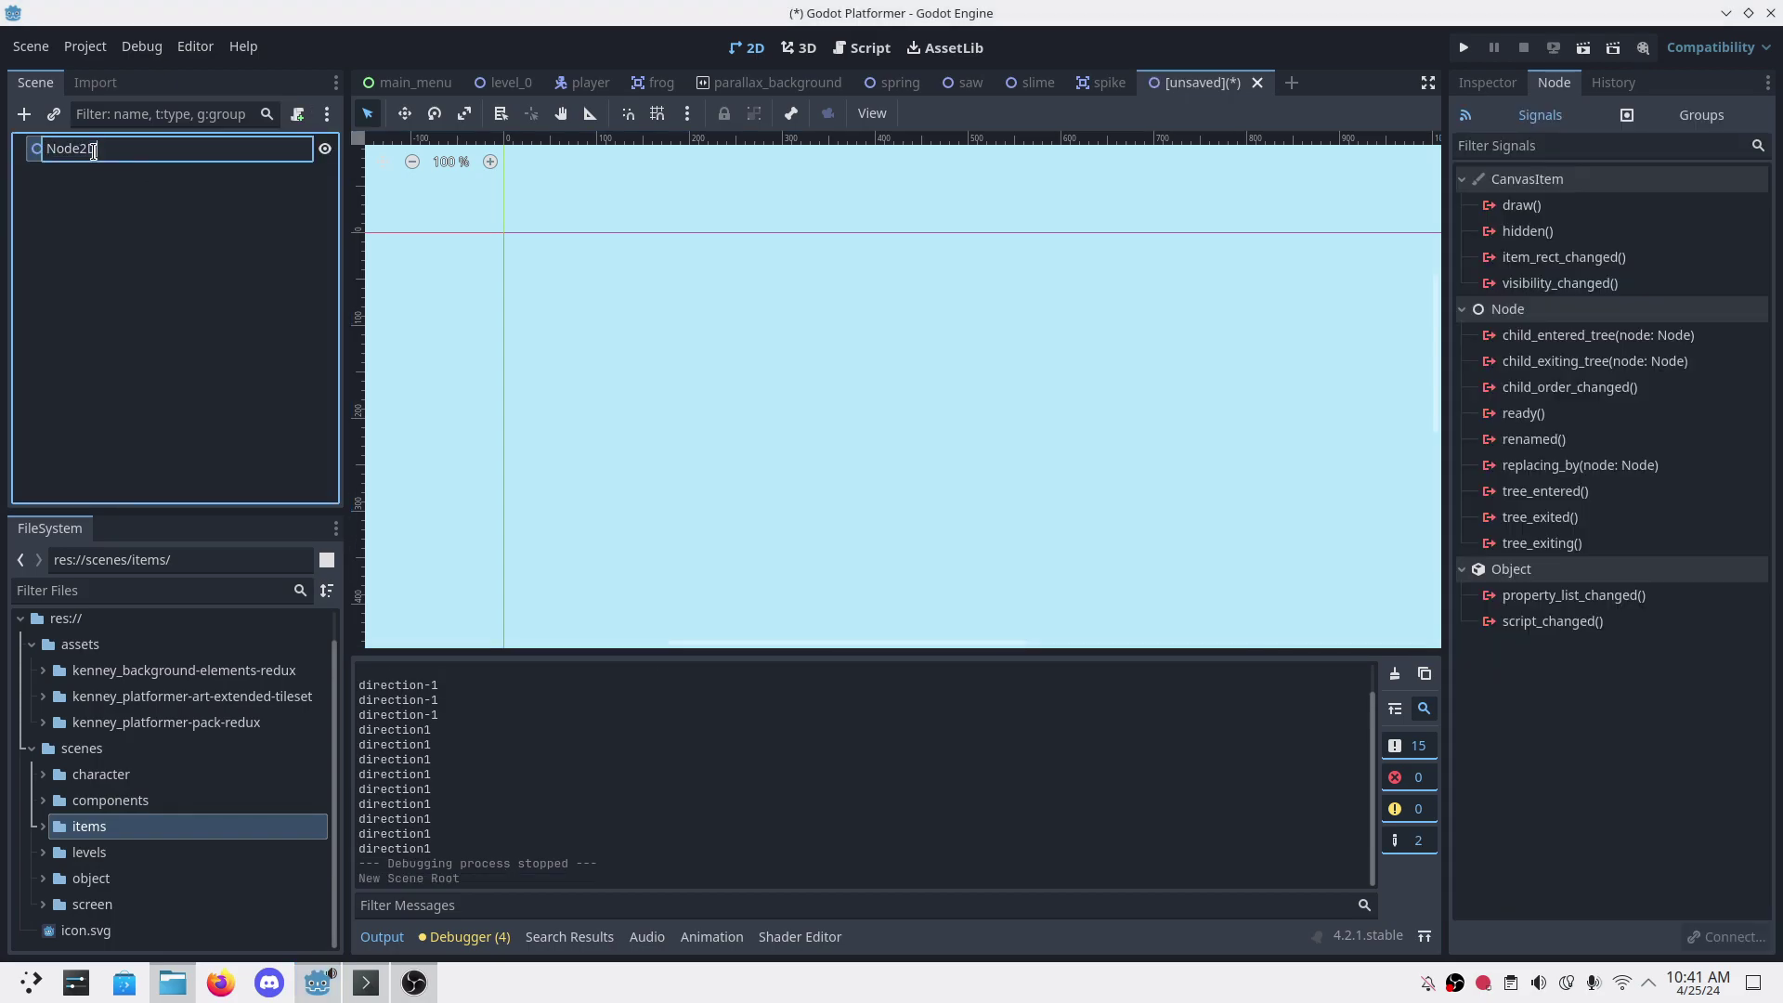
pyautogui.write('coin')
pyautogui.press('Return')
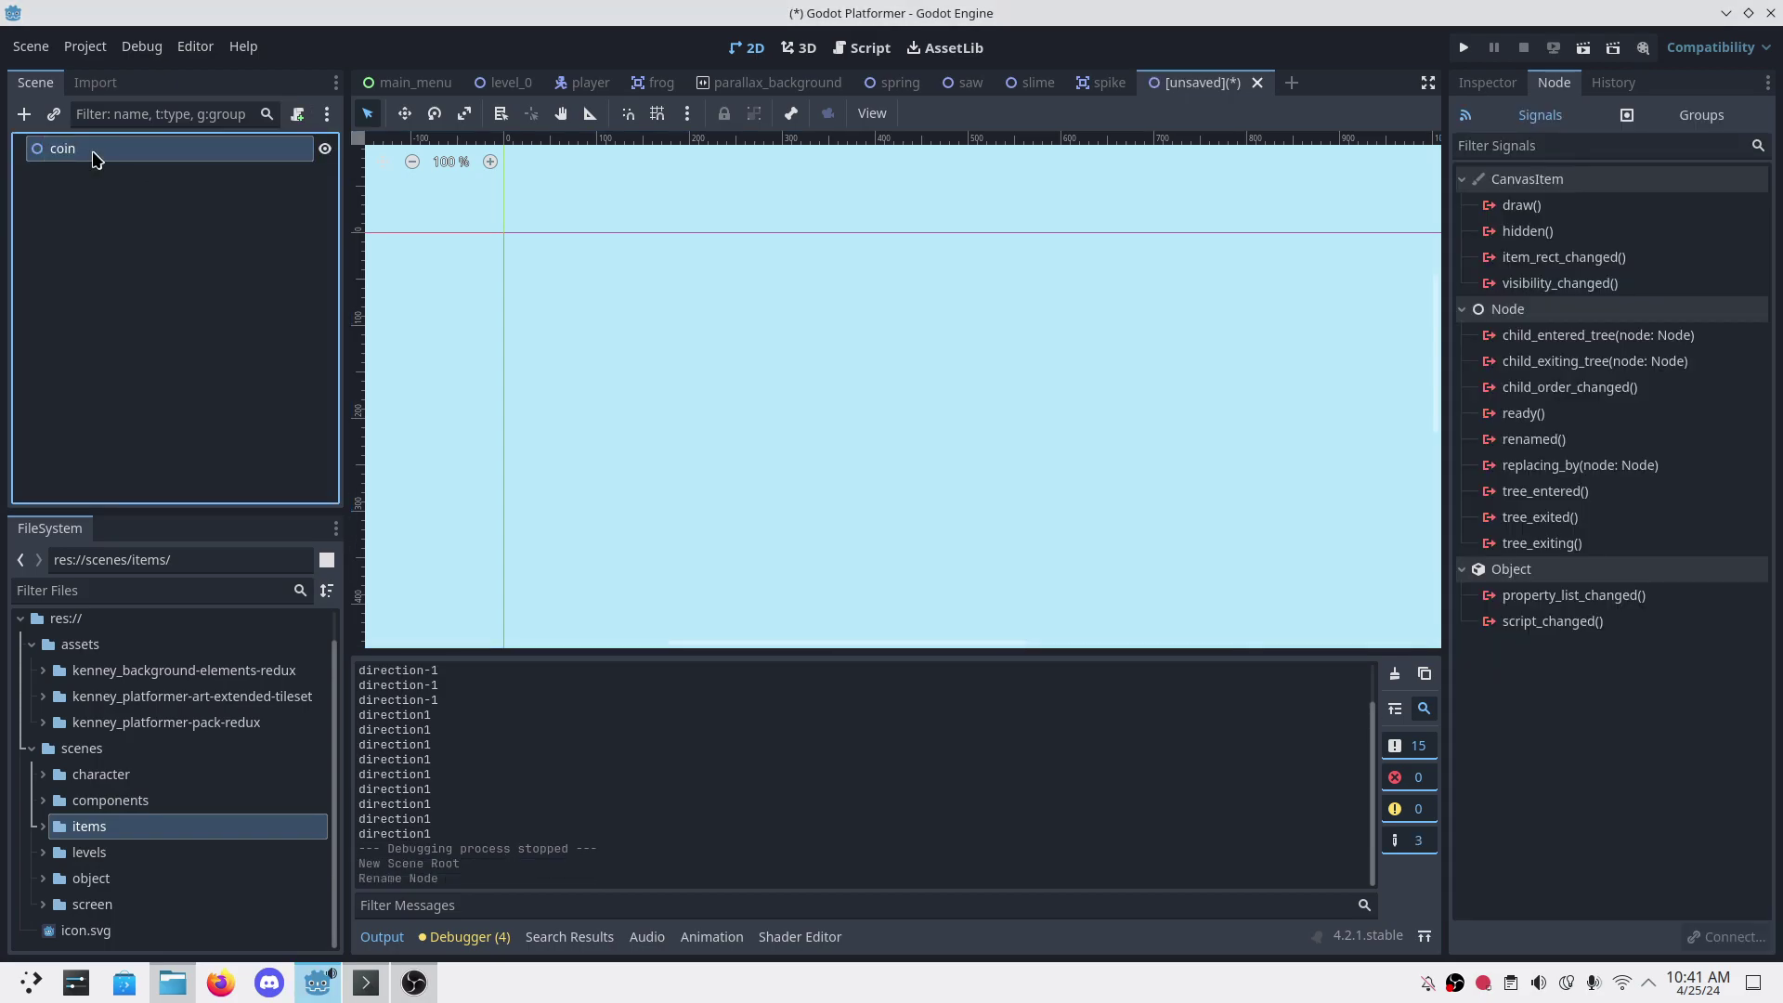
# Step: Add a Sprite2D child under coin and expand the Kenney platformer assets folder
pyautogui.click(69, 218)
pyautogui.click(21, 115)
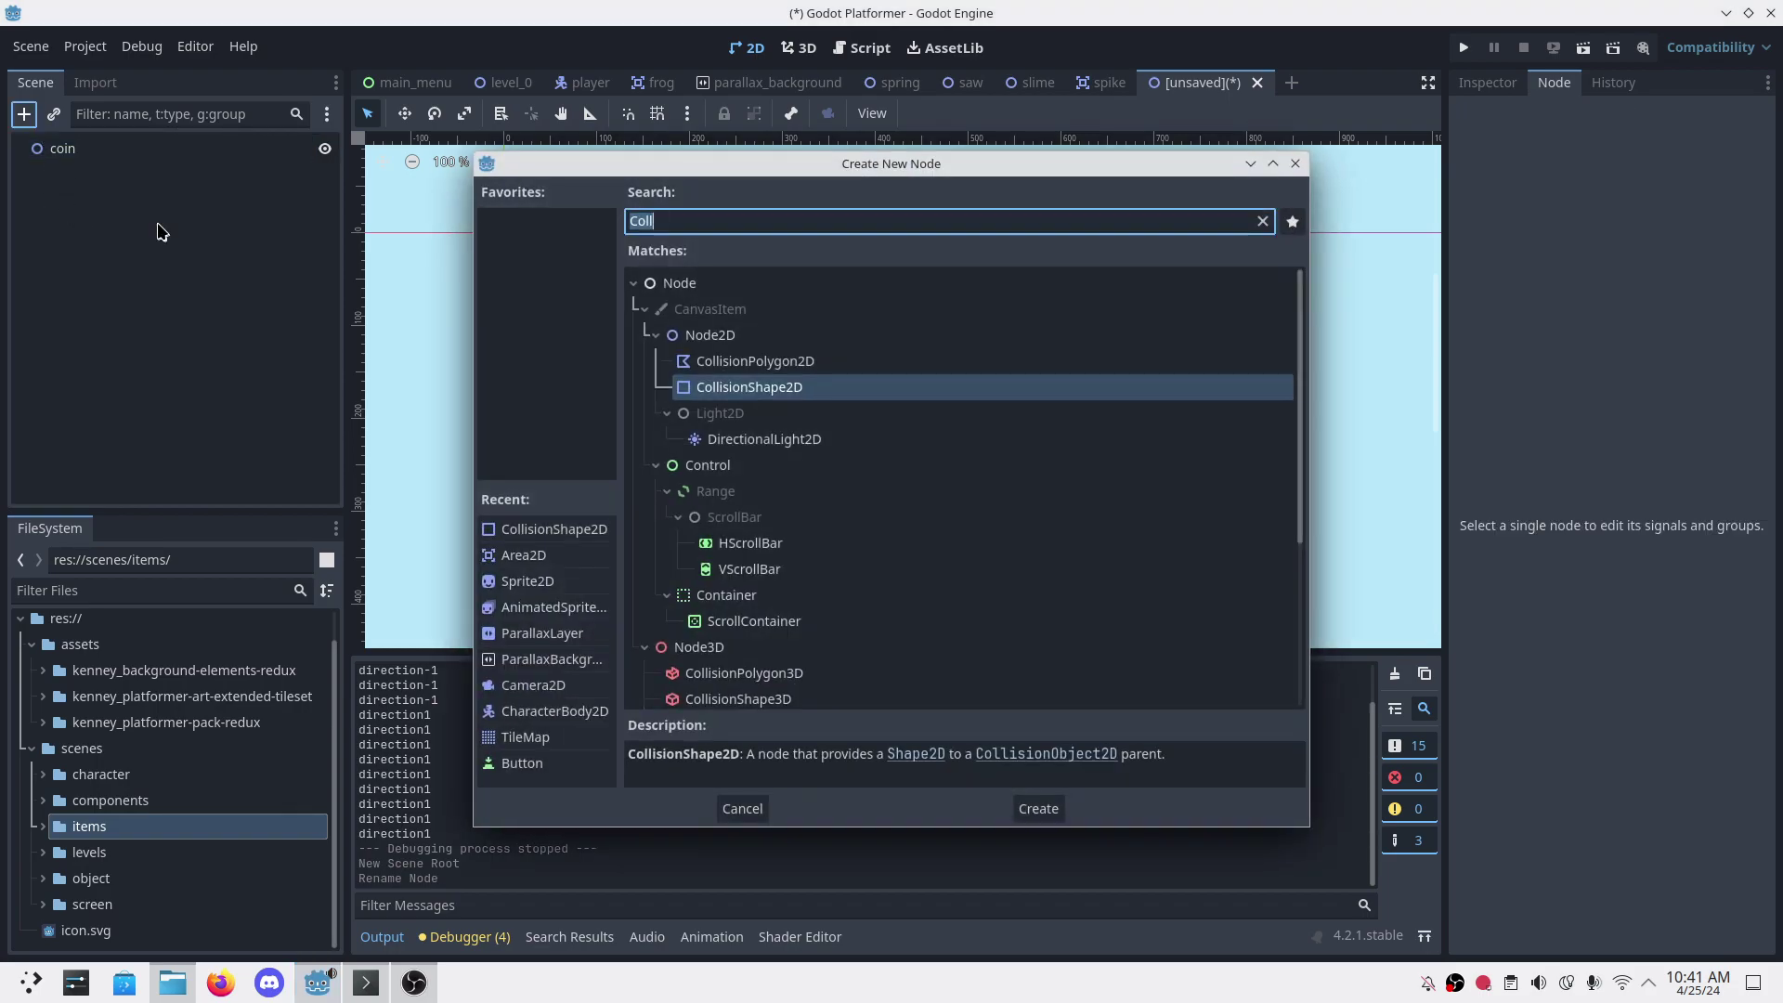
pyautogui.write('sprite')
pyautogui.press('Return')
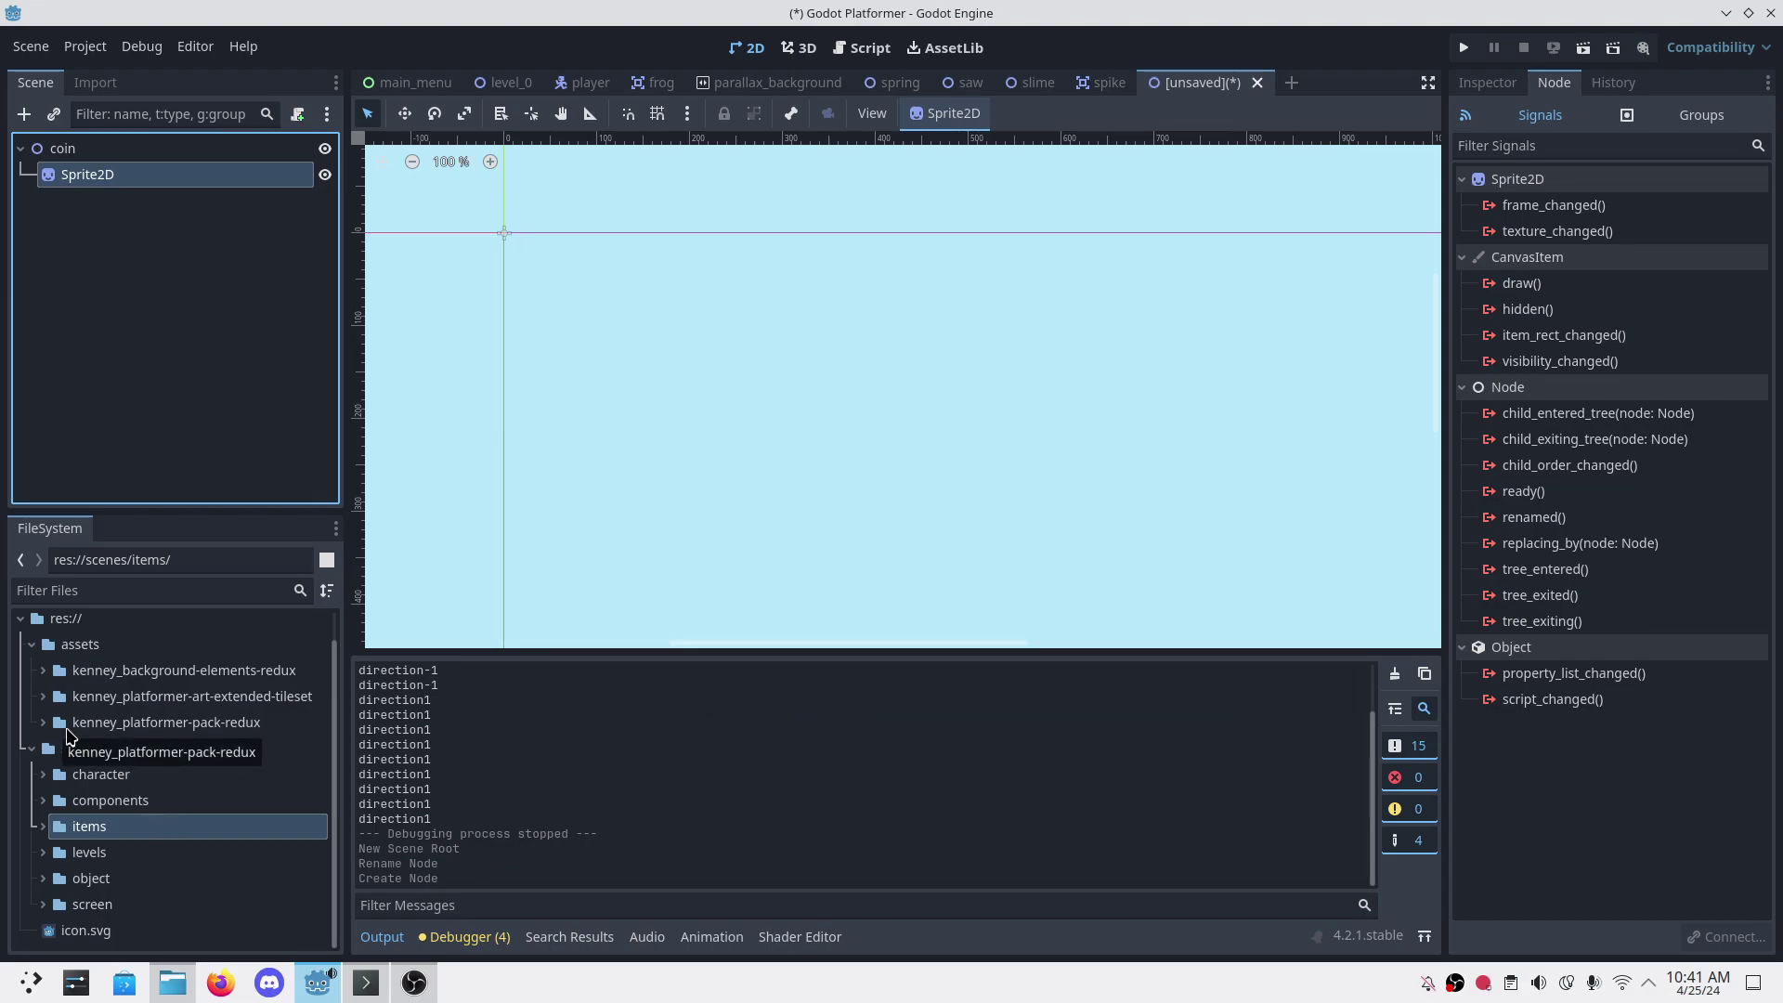
pyautogui.click(44, 722)
pyautogui.scroll(-3, 158, 788)
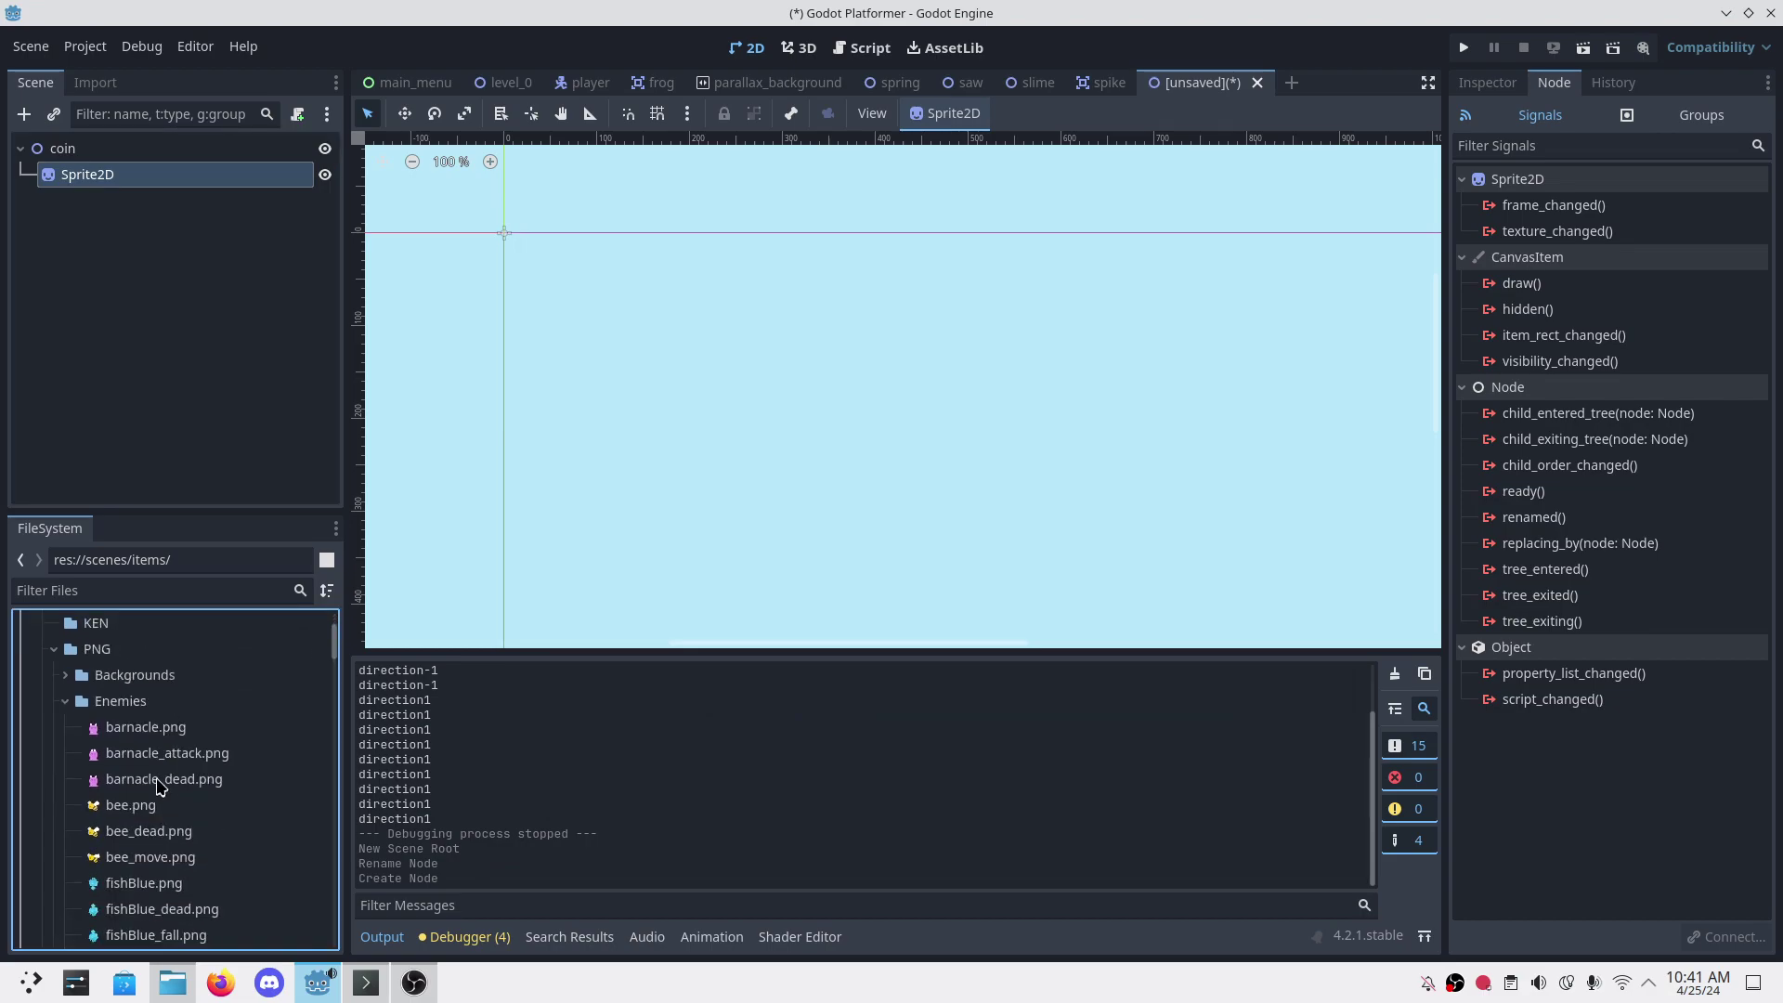
pyautogui.click(63, 702)
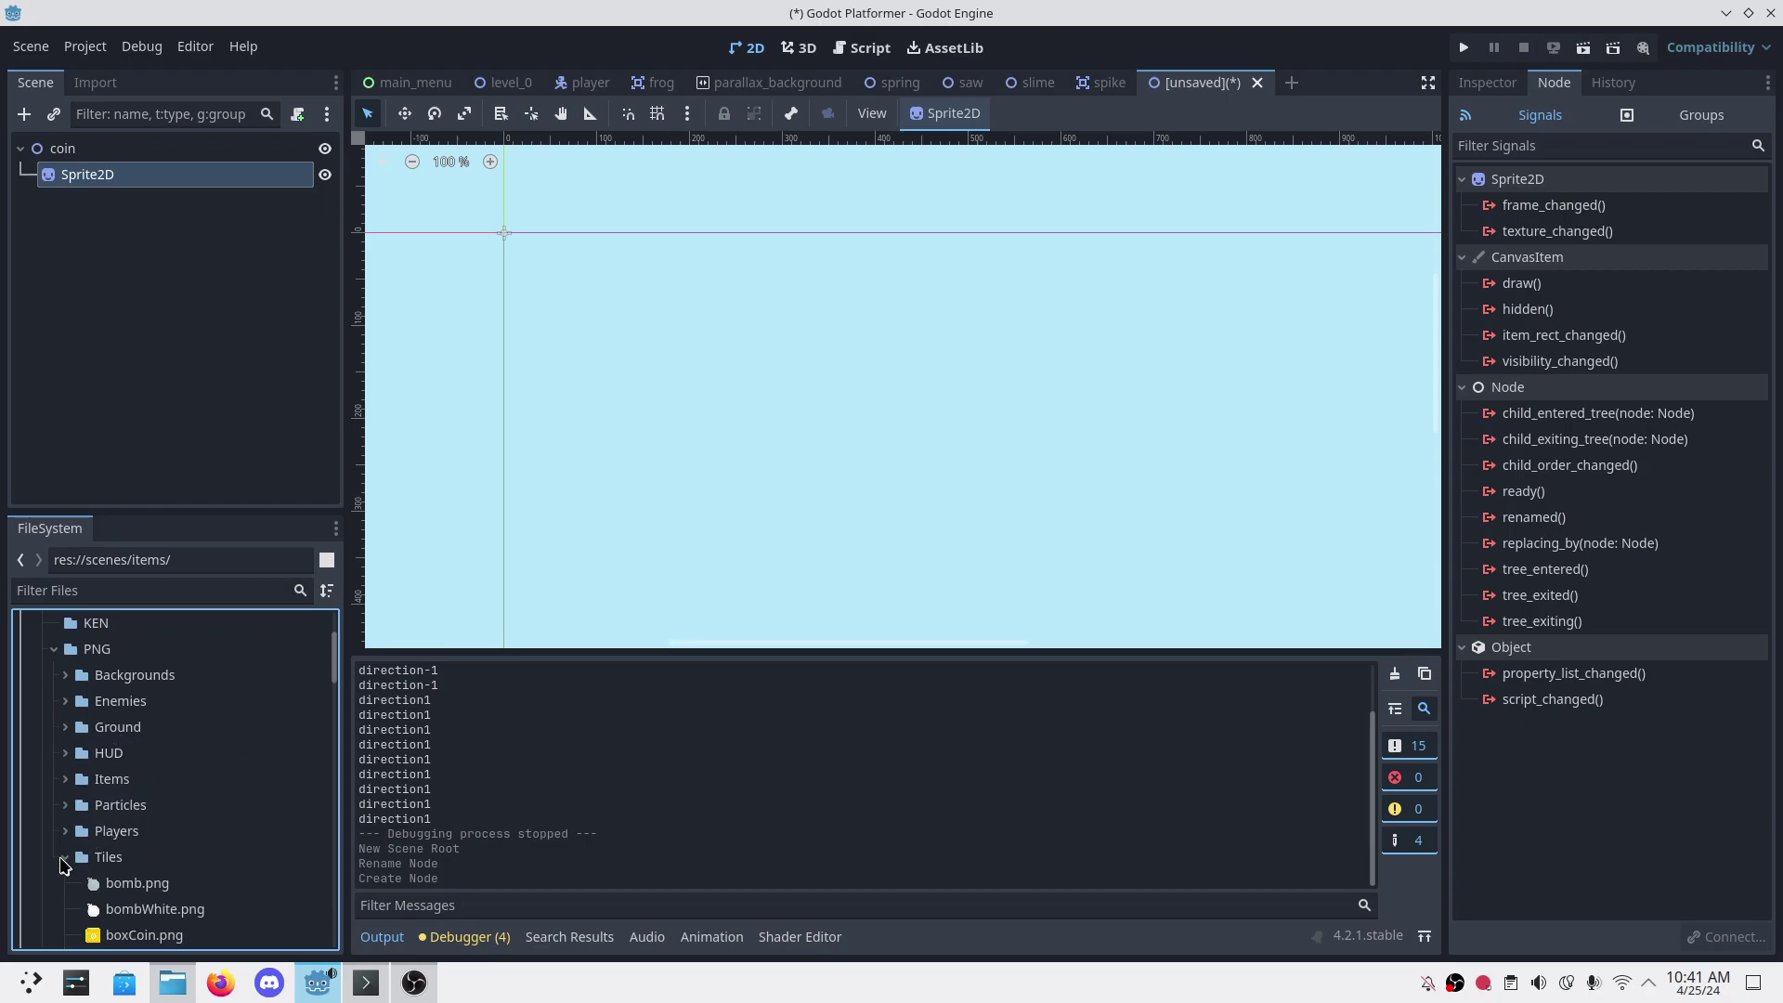
# Step: In Dolphin, browse assets > kenney_platformer-pack-redux > PNG > Items to coinGold.png
pyautogui.click(62, 857)
pyautogui.hotkey('alt', 'Tab')
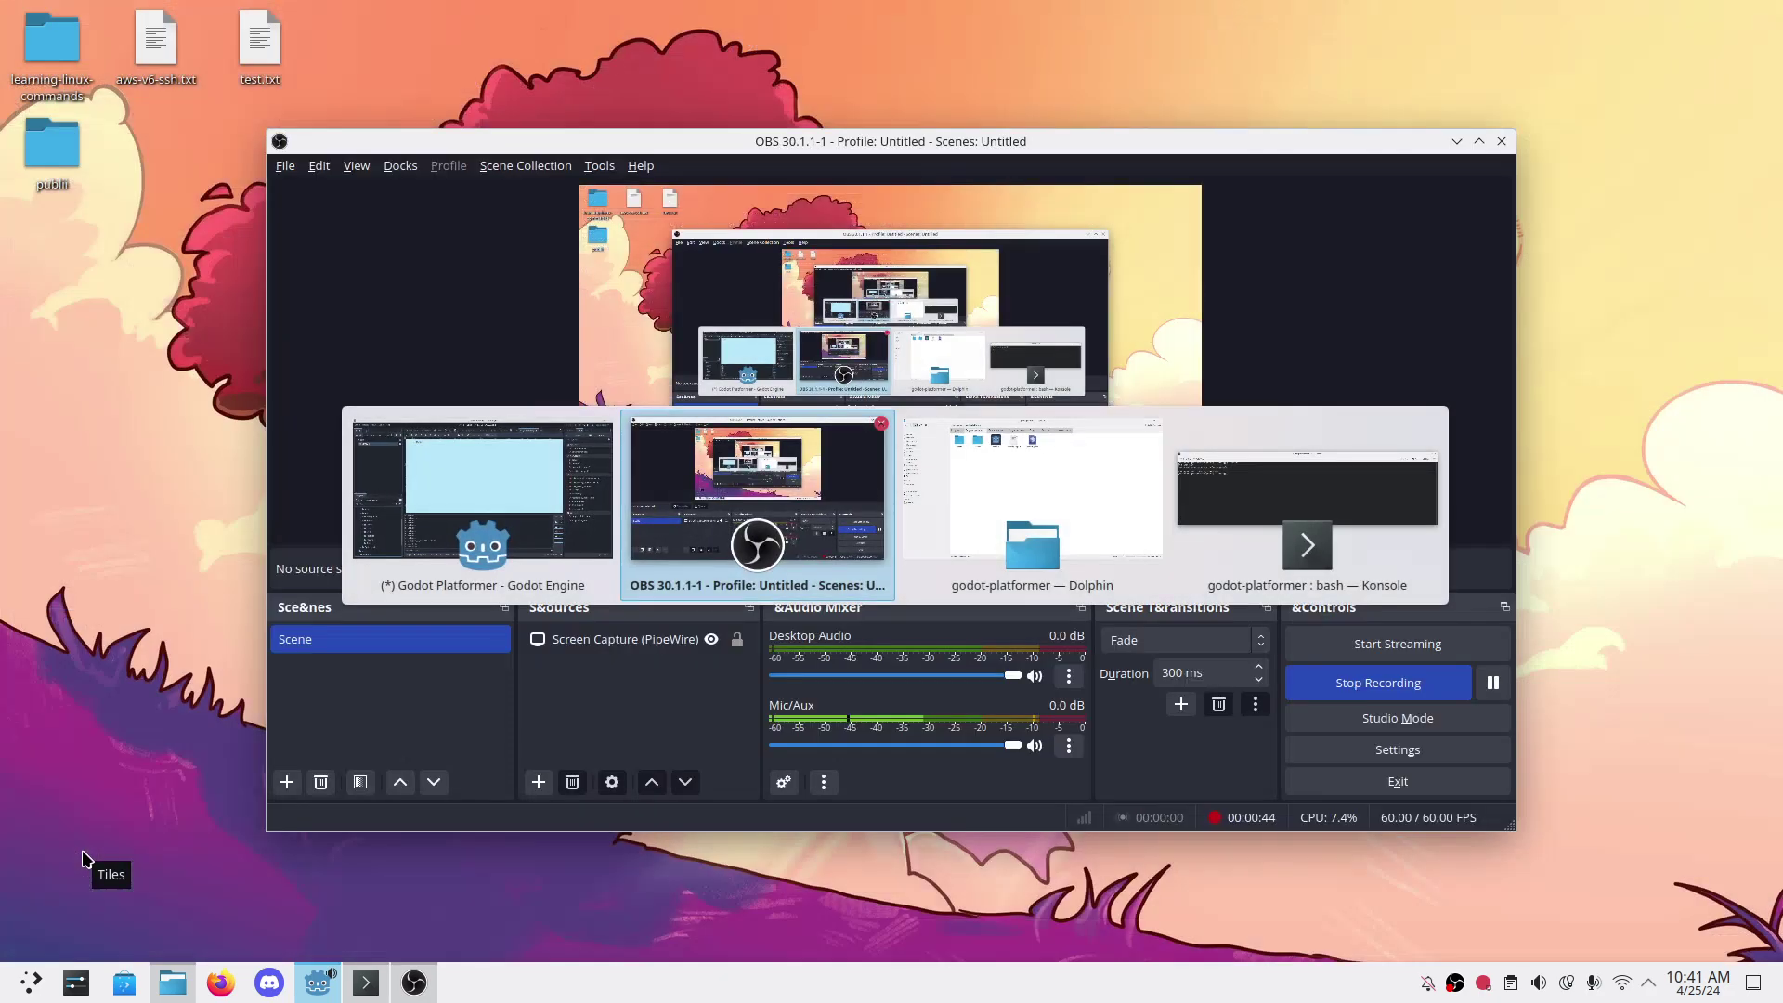
pyautogui.hotkey('alt', 'Tab')
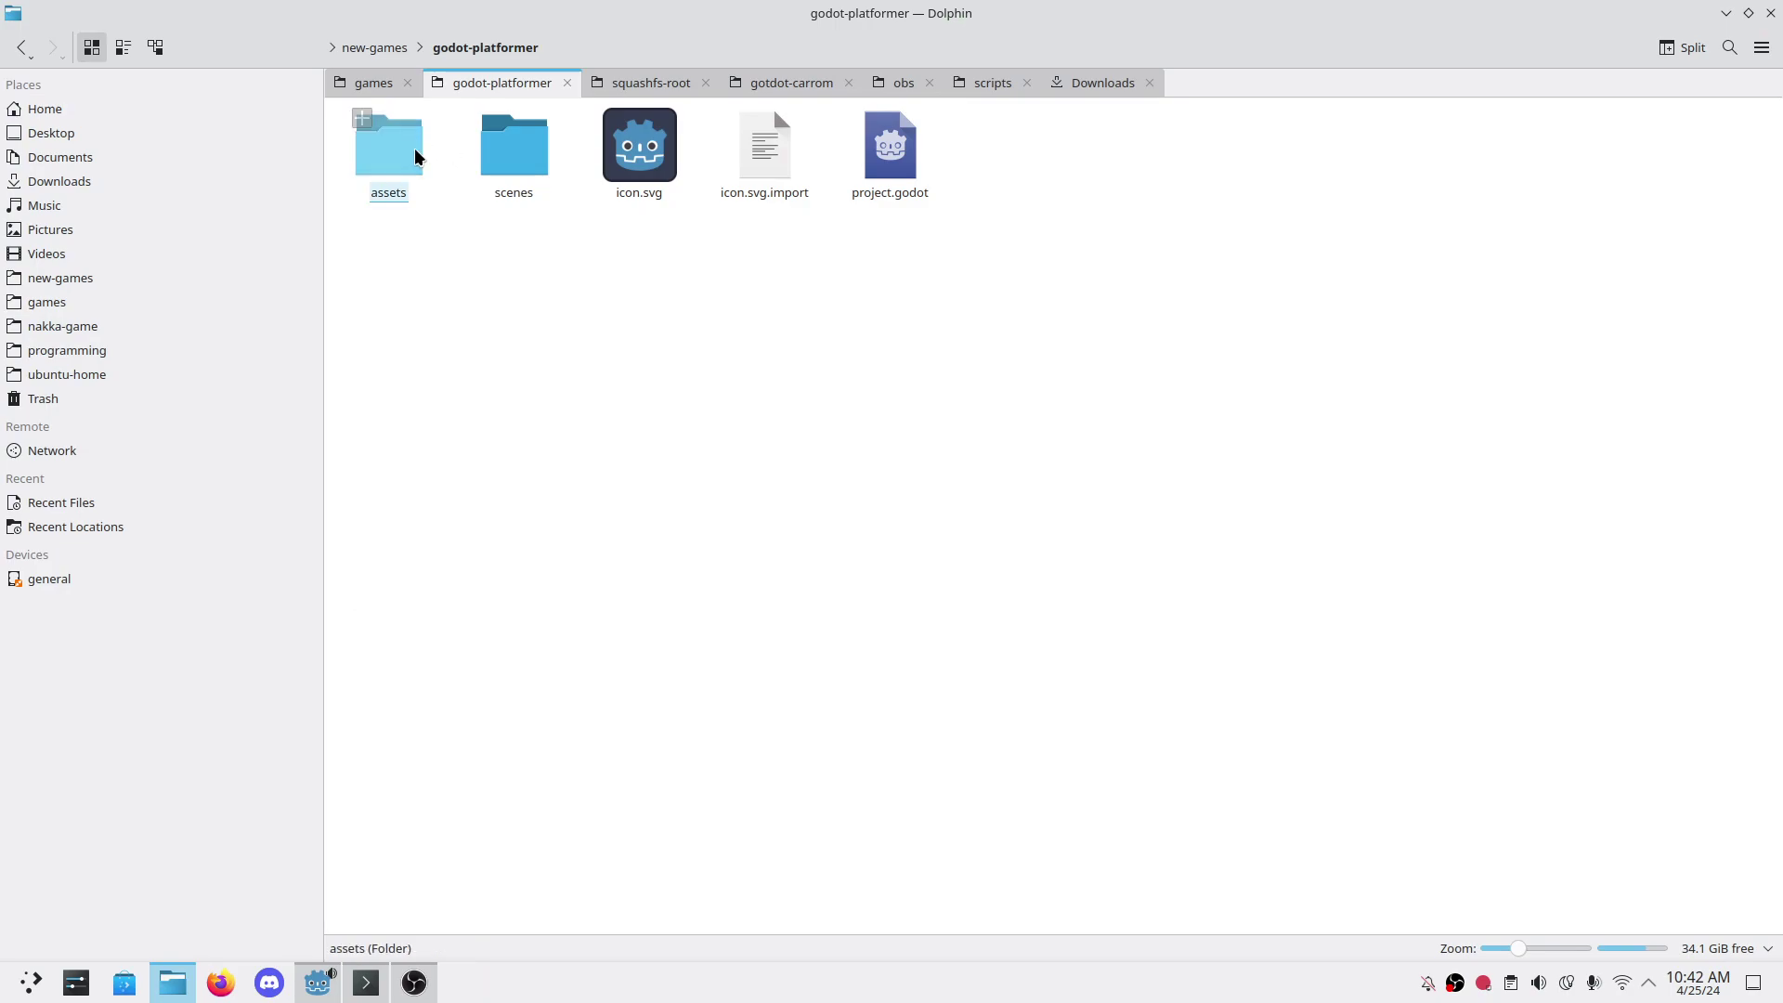
pyautogui.doubleClick(413, 160)
pyautogui.doubleClick(665, 163)
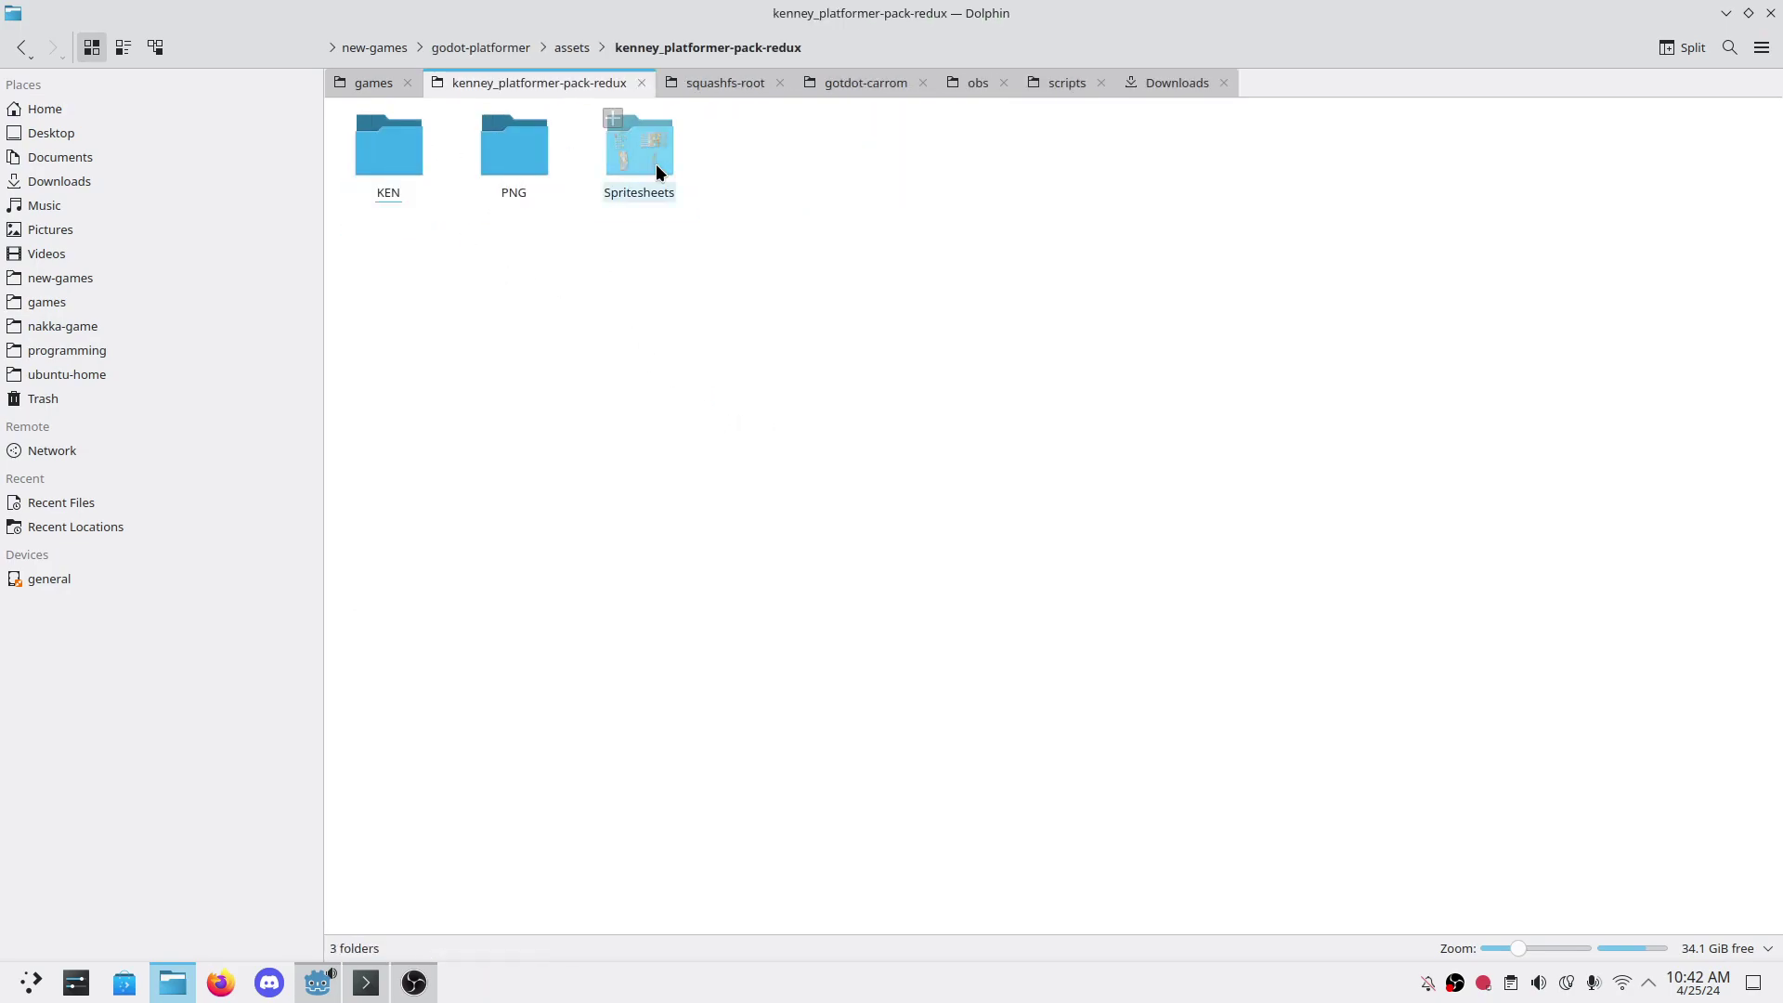
pyautogui.doubleClick(518, 145)
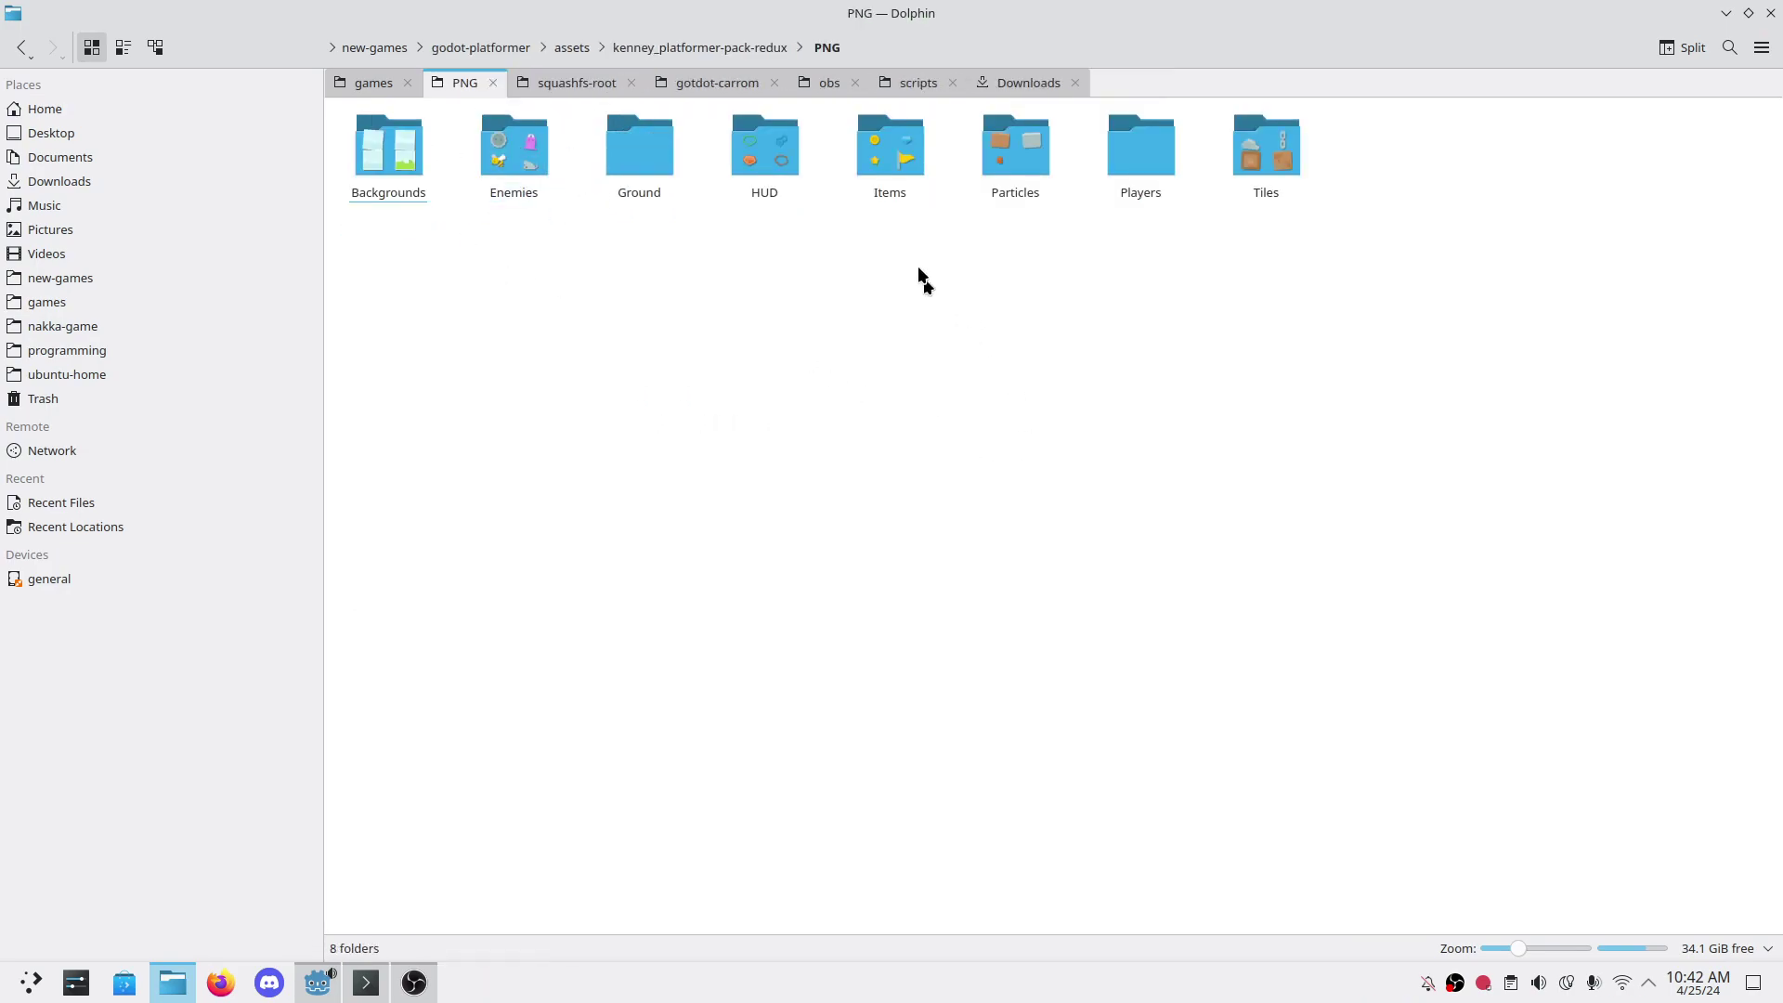
pyautogui.doubleClick(886, 157)
pyautogui.click(627, 196)
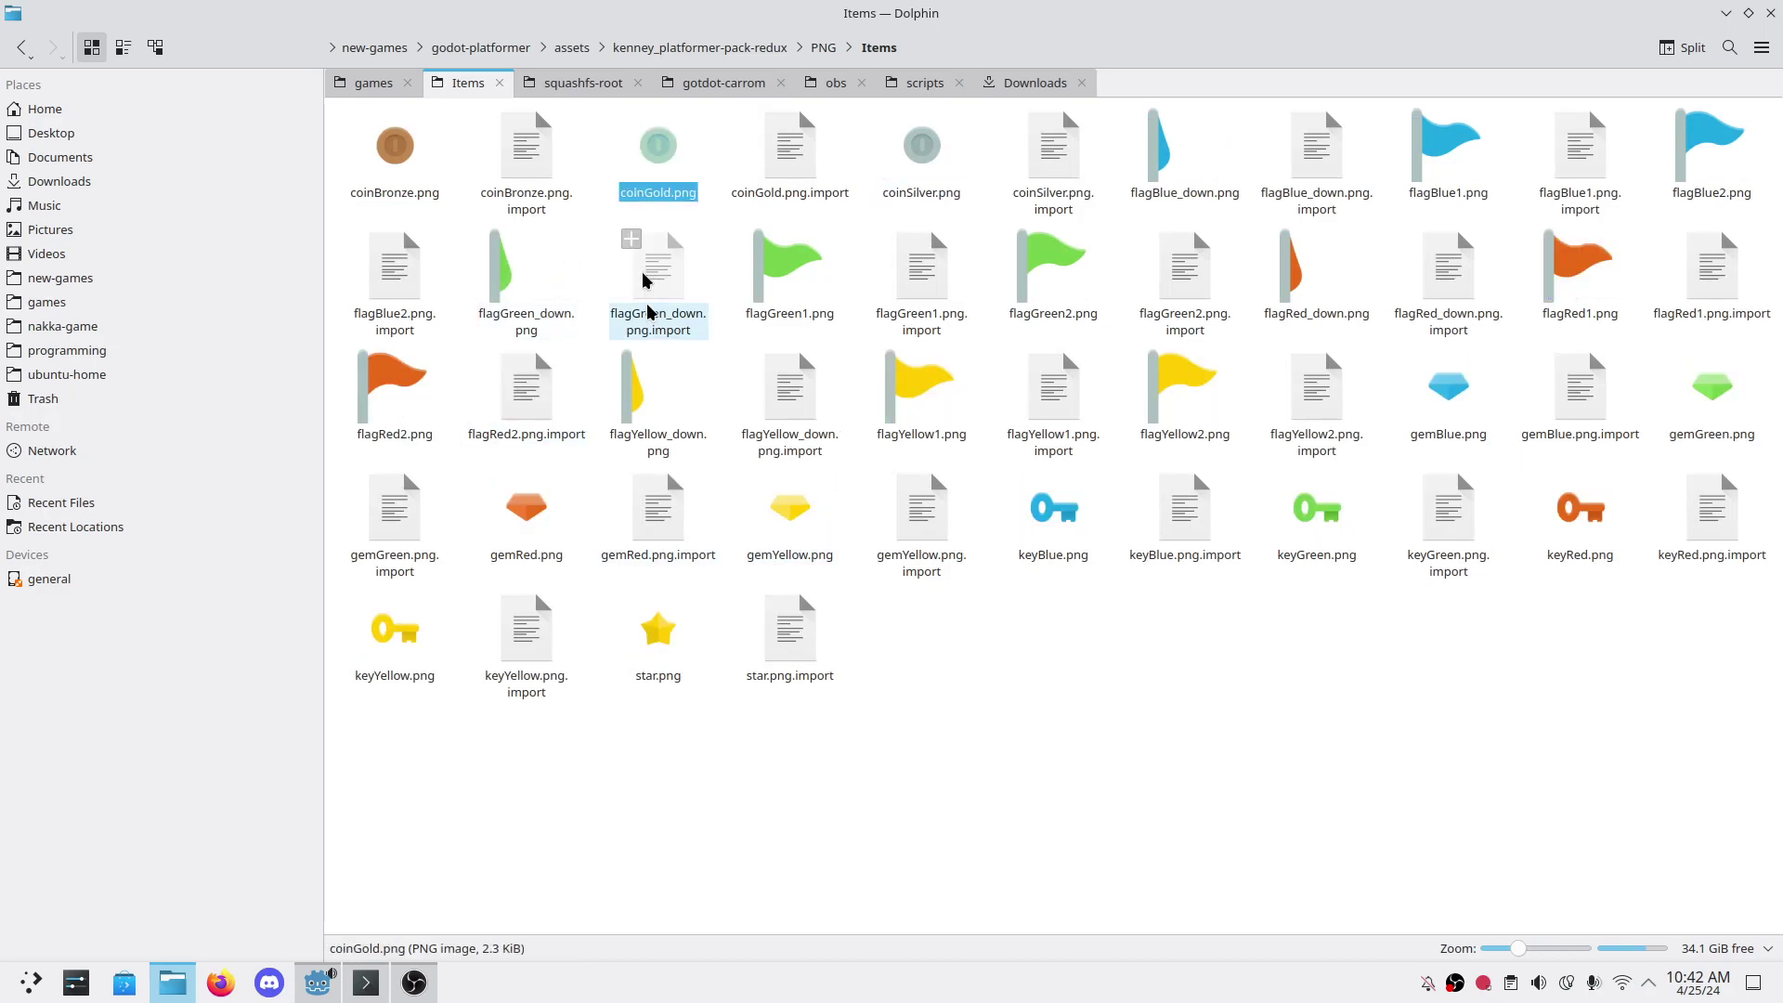
# Step: Drag coinGold.png from the Items folder onto the Sprite2D's Texture property
pyautogui.click(962, 729)
pyautogui.hotkey('alt', 'Tab')
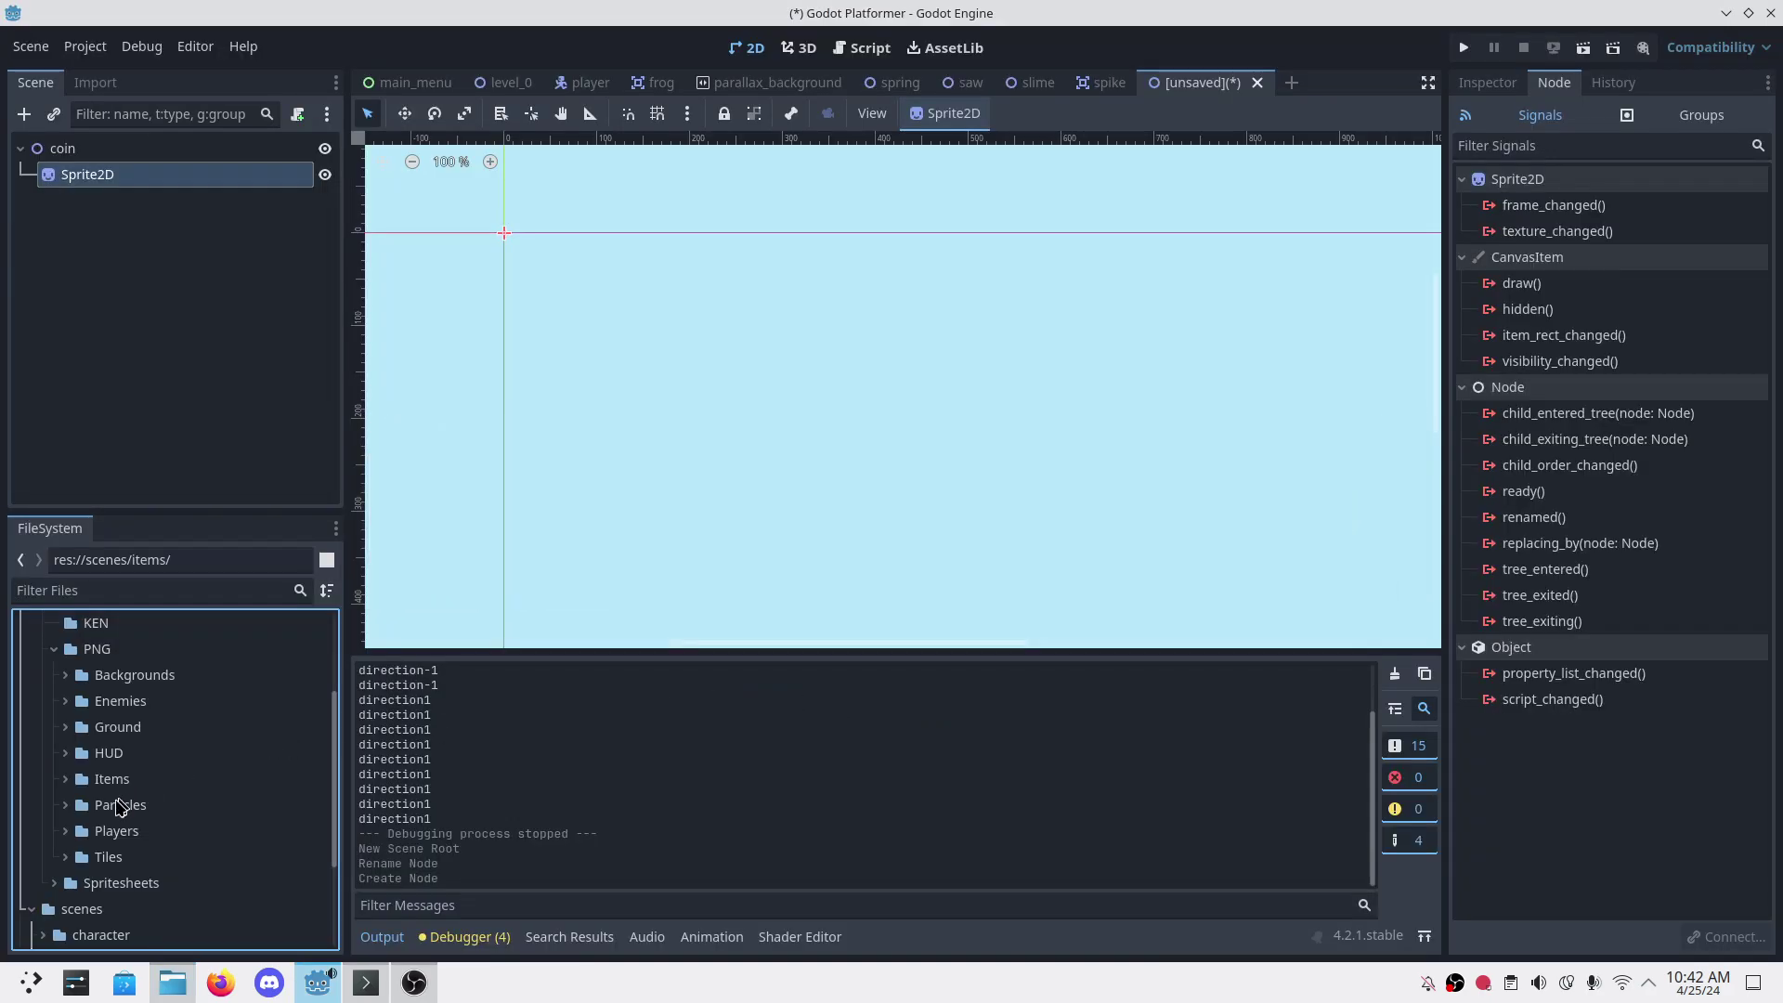
pyautogui.click(66, 781)
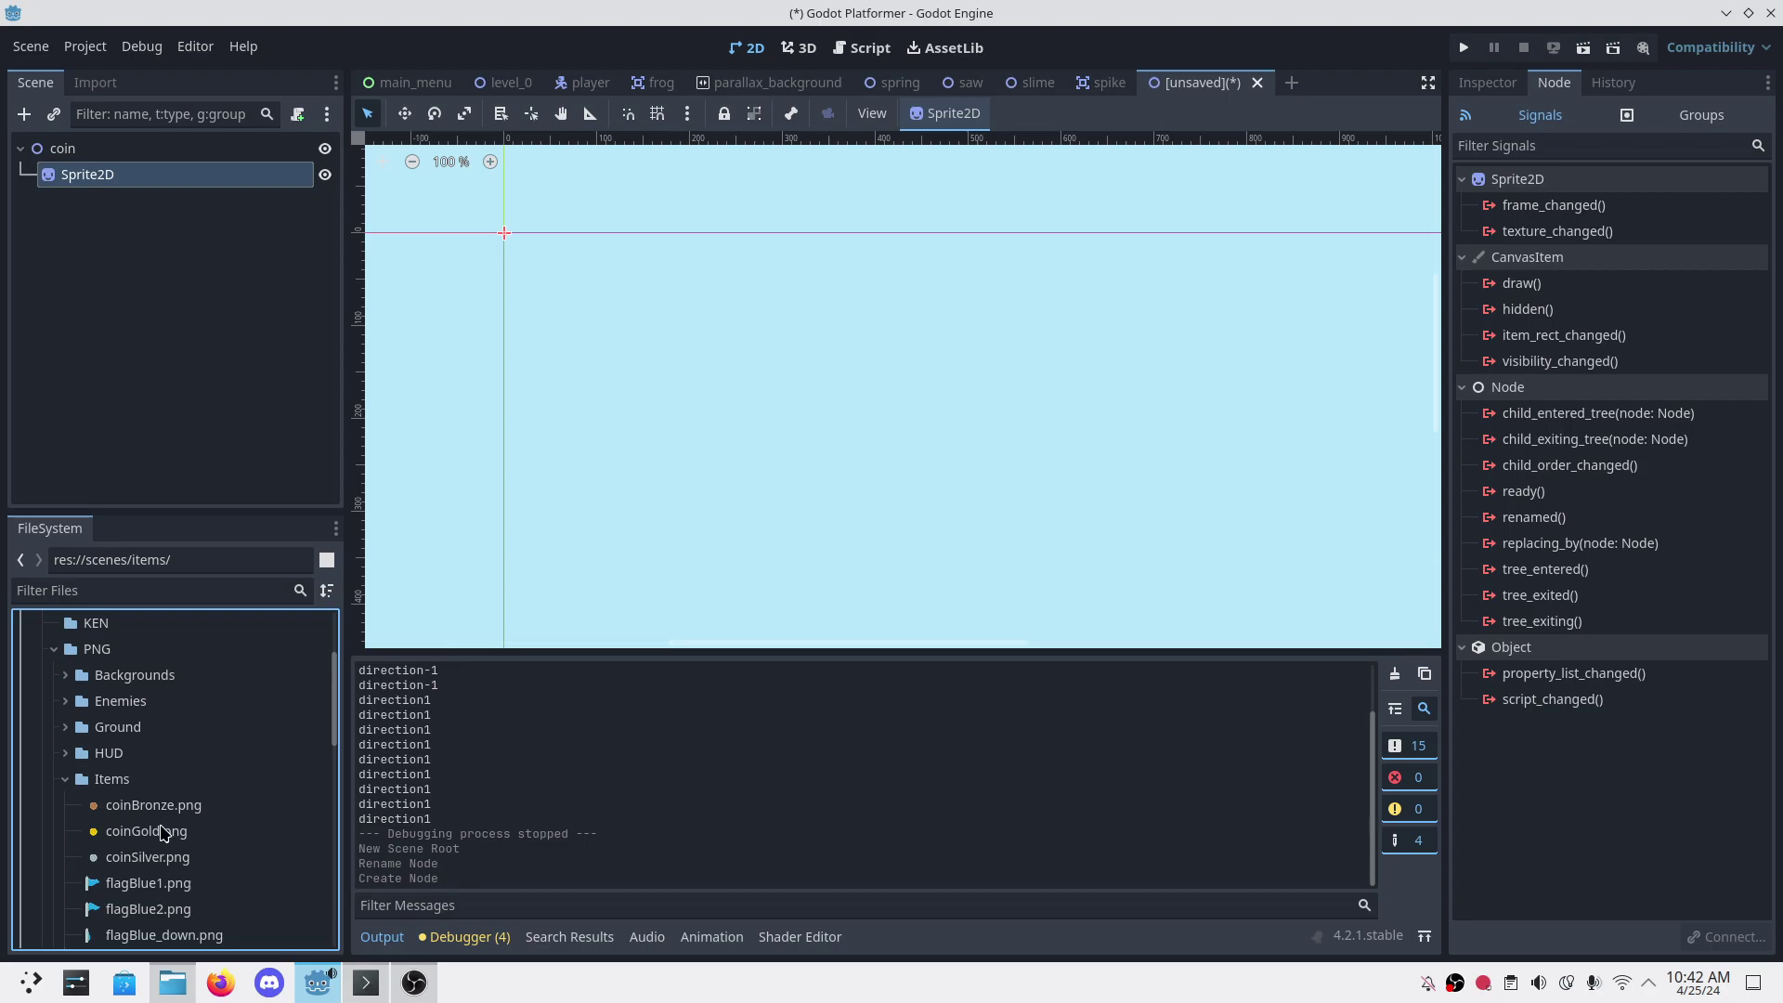
pyautogui.click(161, 833)
pyautogui.click(130, 324)
pyautogui.click(149, 177)
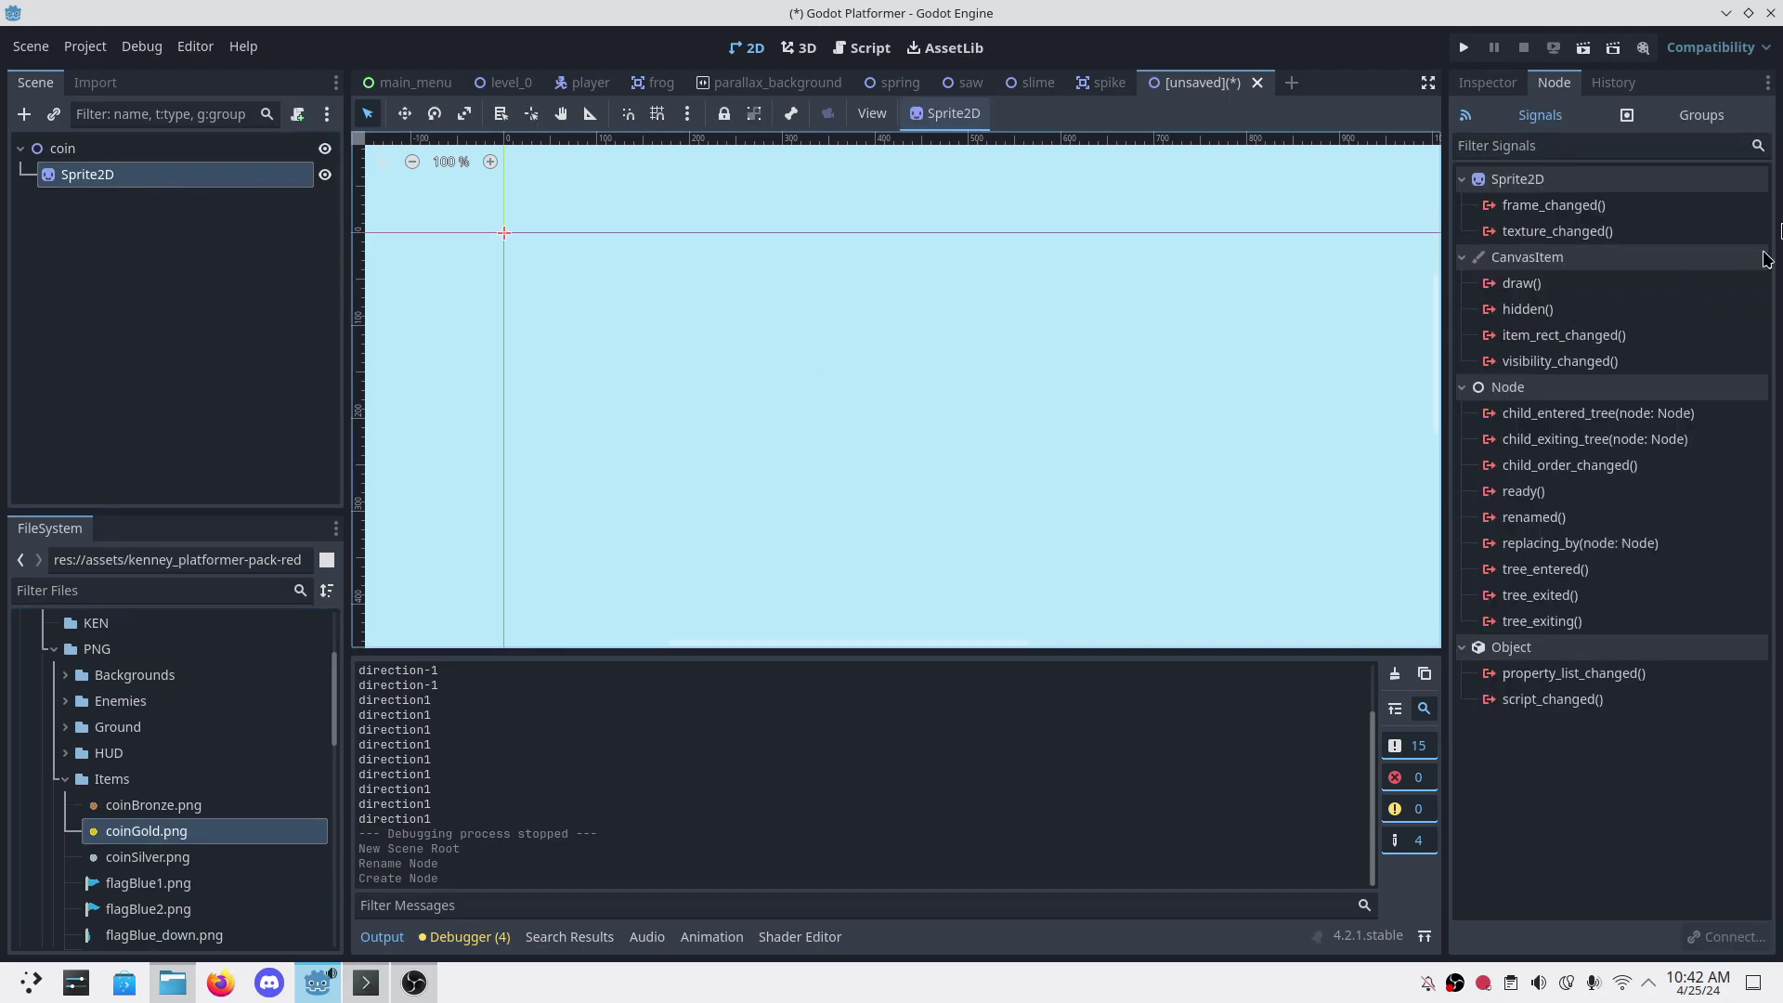
pyautogui.click(1487, 83)
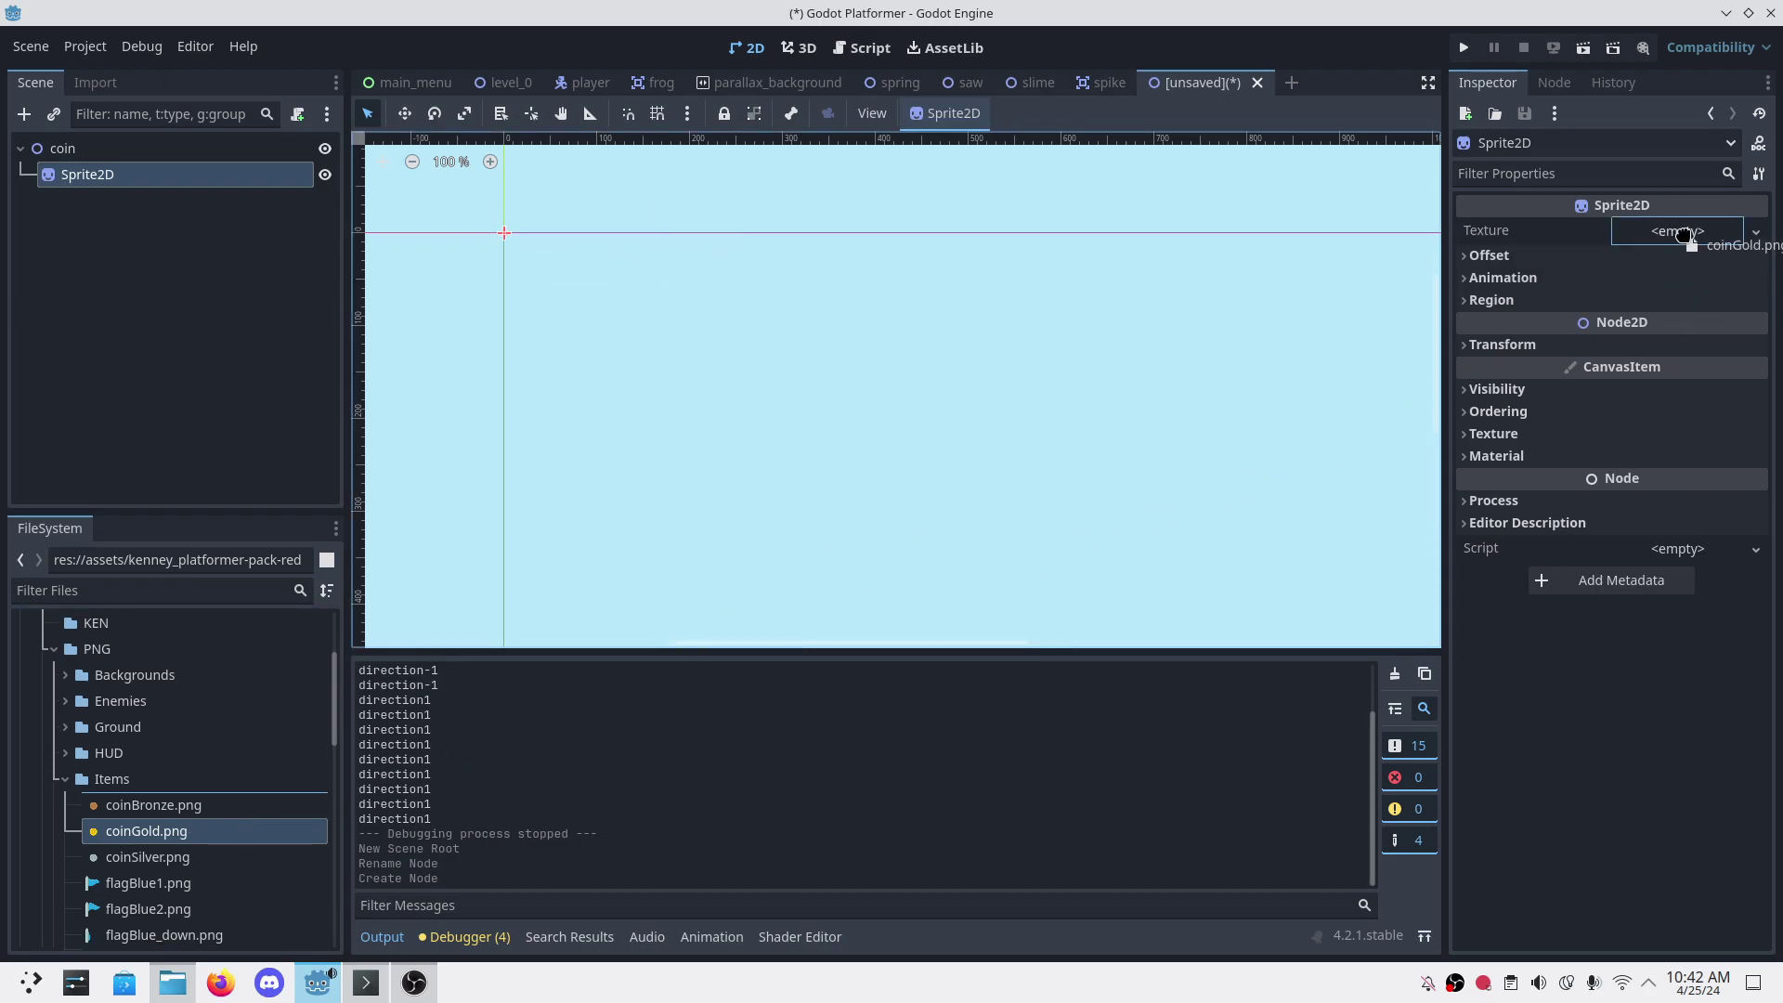
pyautogui.moveTo(183, 839); pyautogui.dragTo(1681, 231)
pyautogui.click(231, 335)
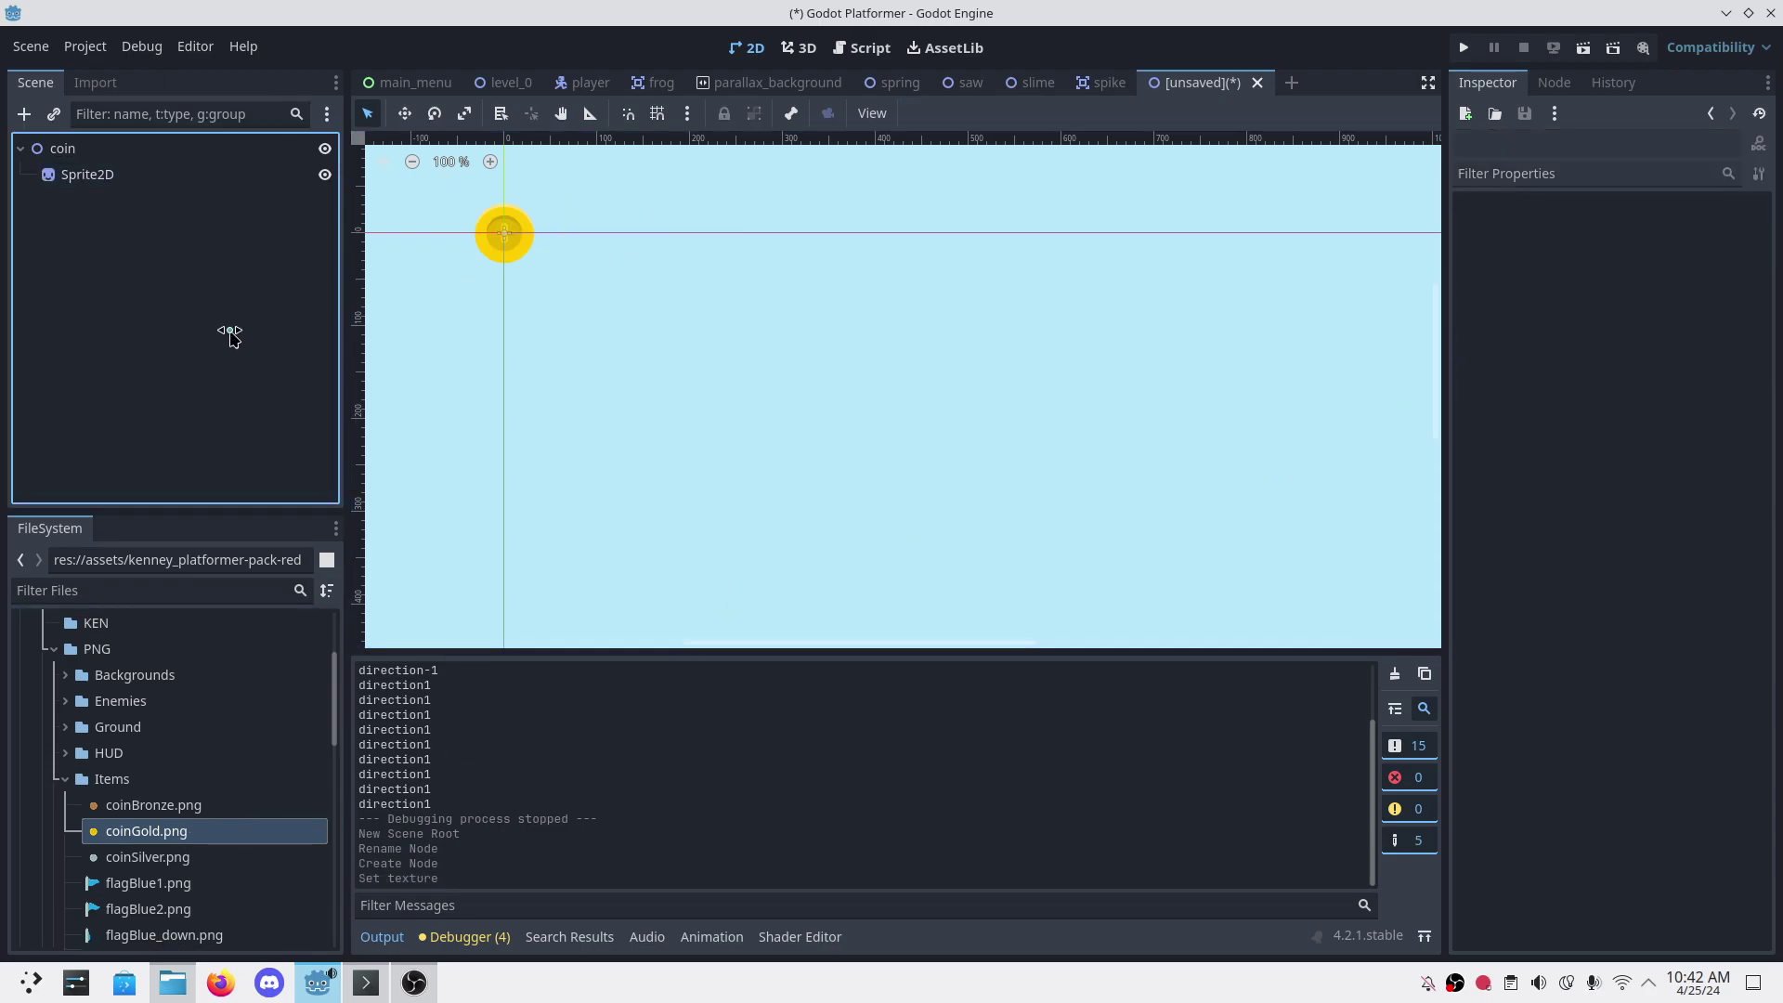
# Step: Save the scene as coin.tscn inside res://scenes/items/
pyautogui.hotkey('ctrl', 's')
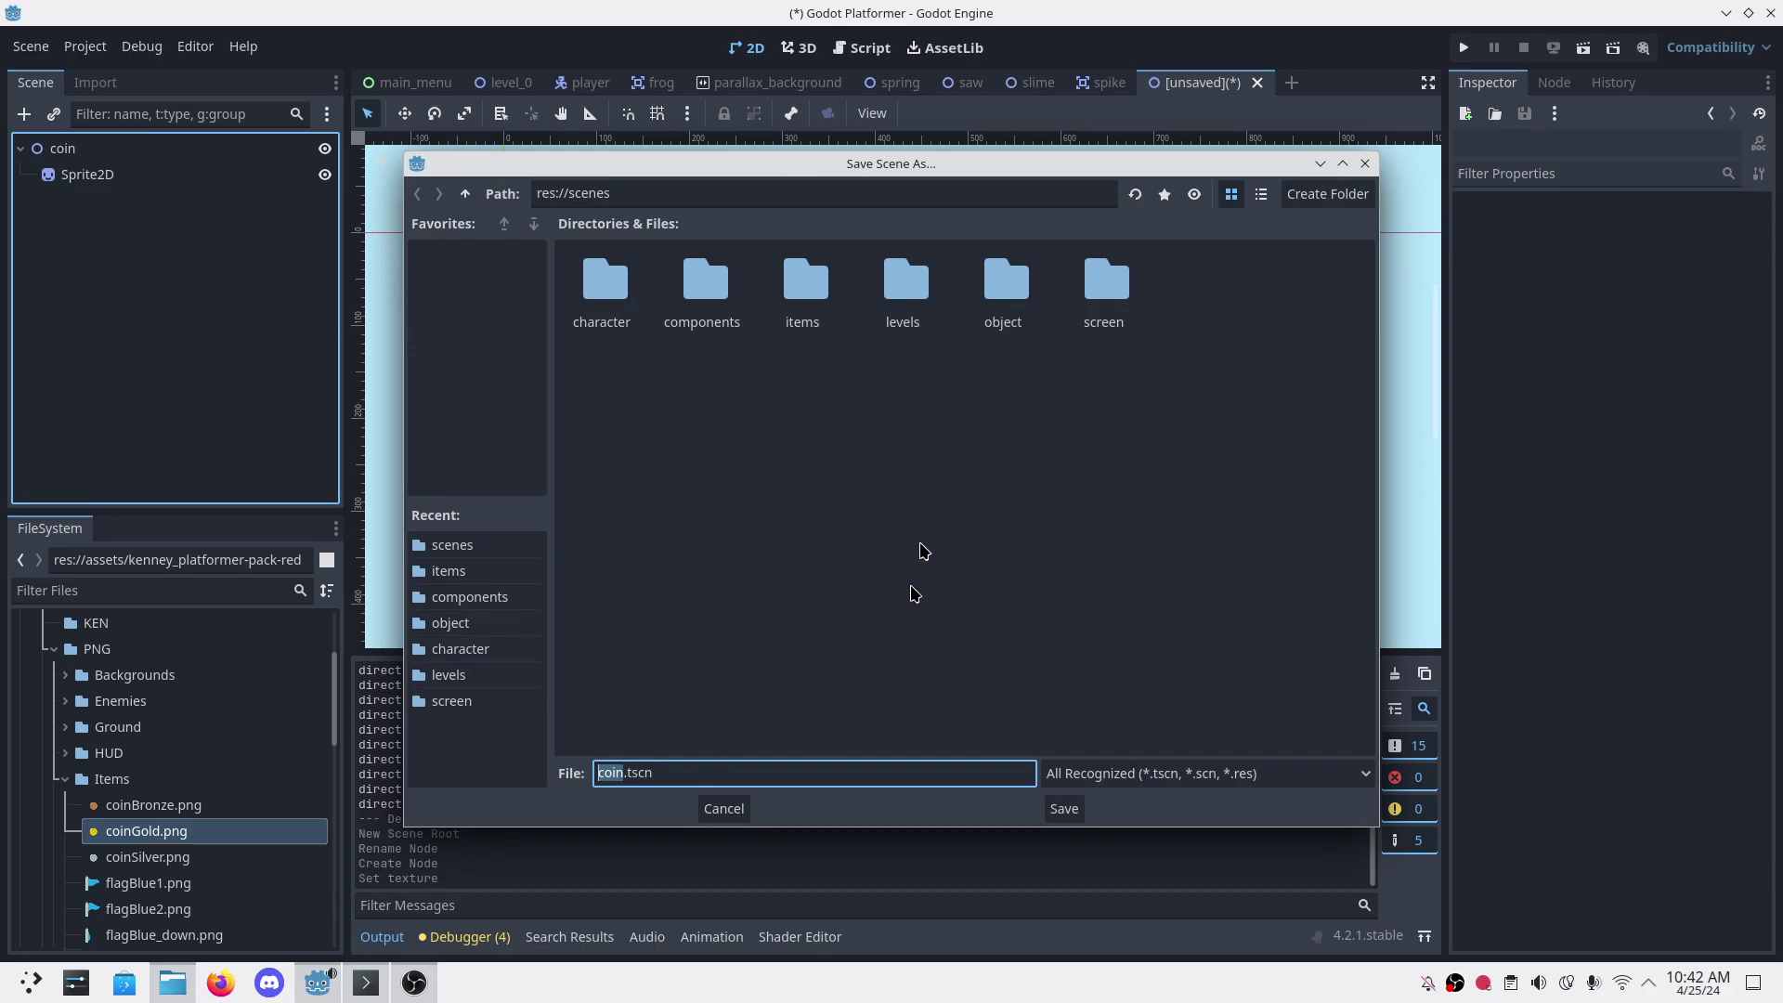
pyautogui.doubleClick(798, 295)
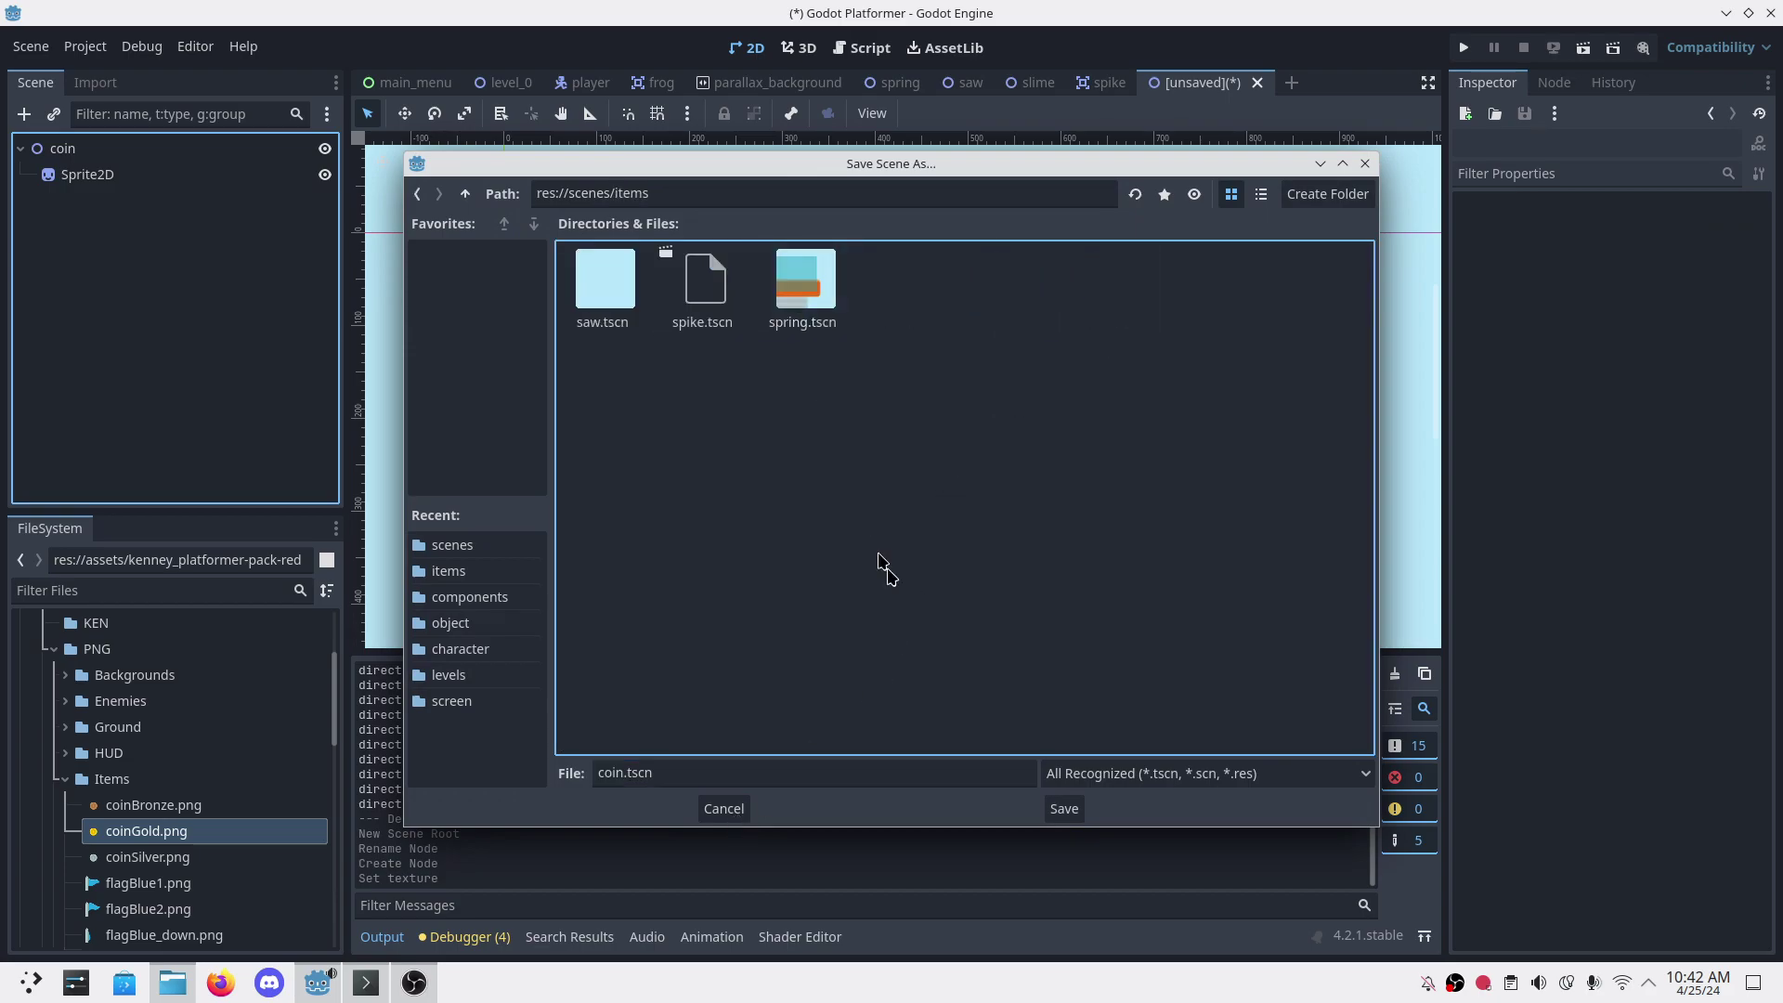
pyautogui.click(1070, 813)
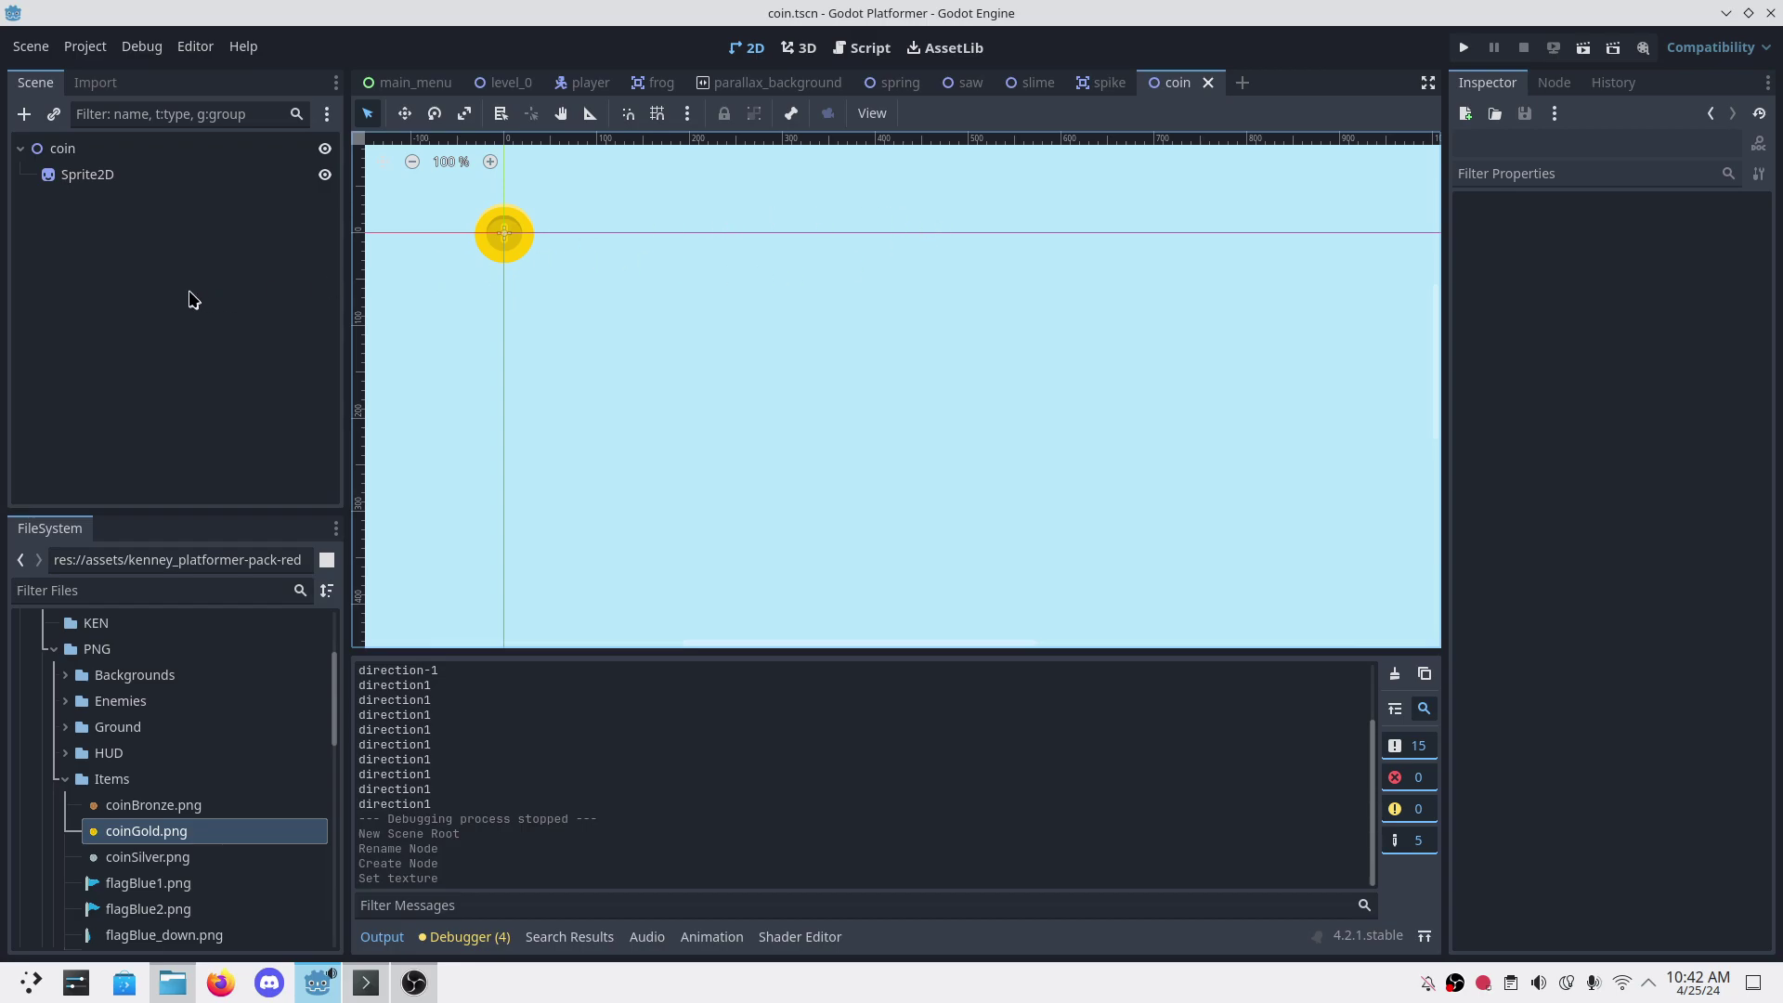
# Step: Search for and add an AnimationPlayer under the coin root, then save coin.tscn
pyautogui.click(61, 276)
pyautogui.click(64, 151)
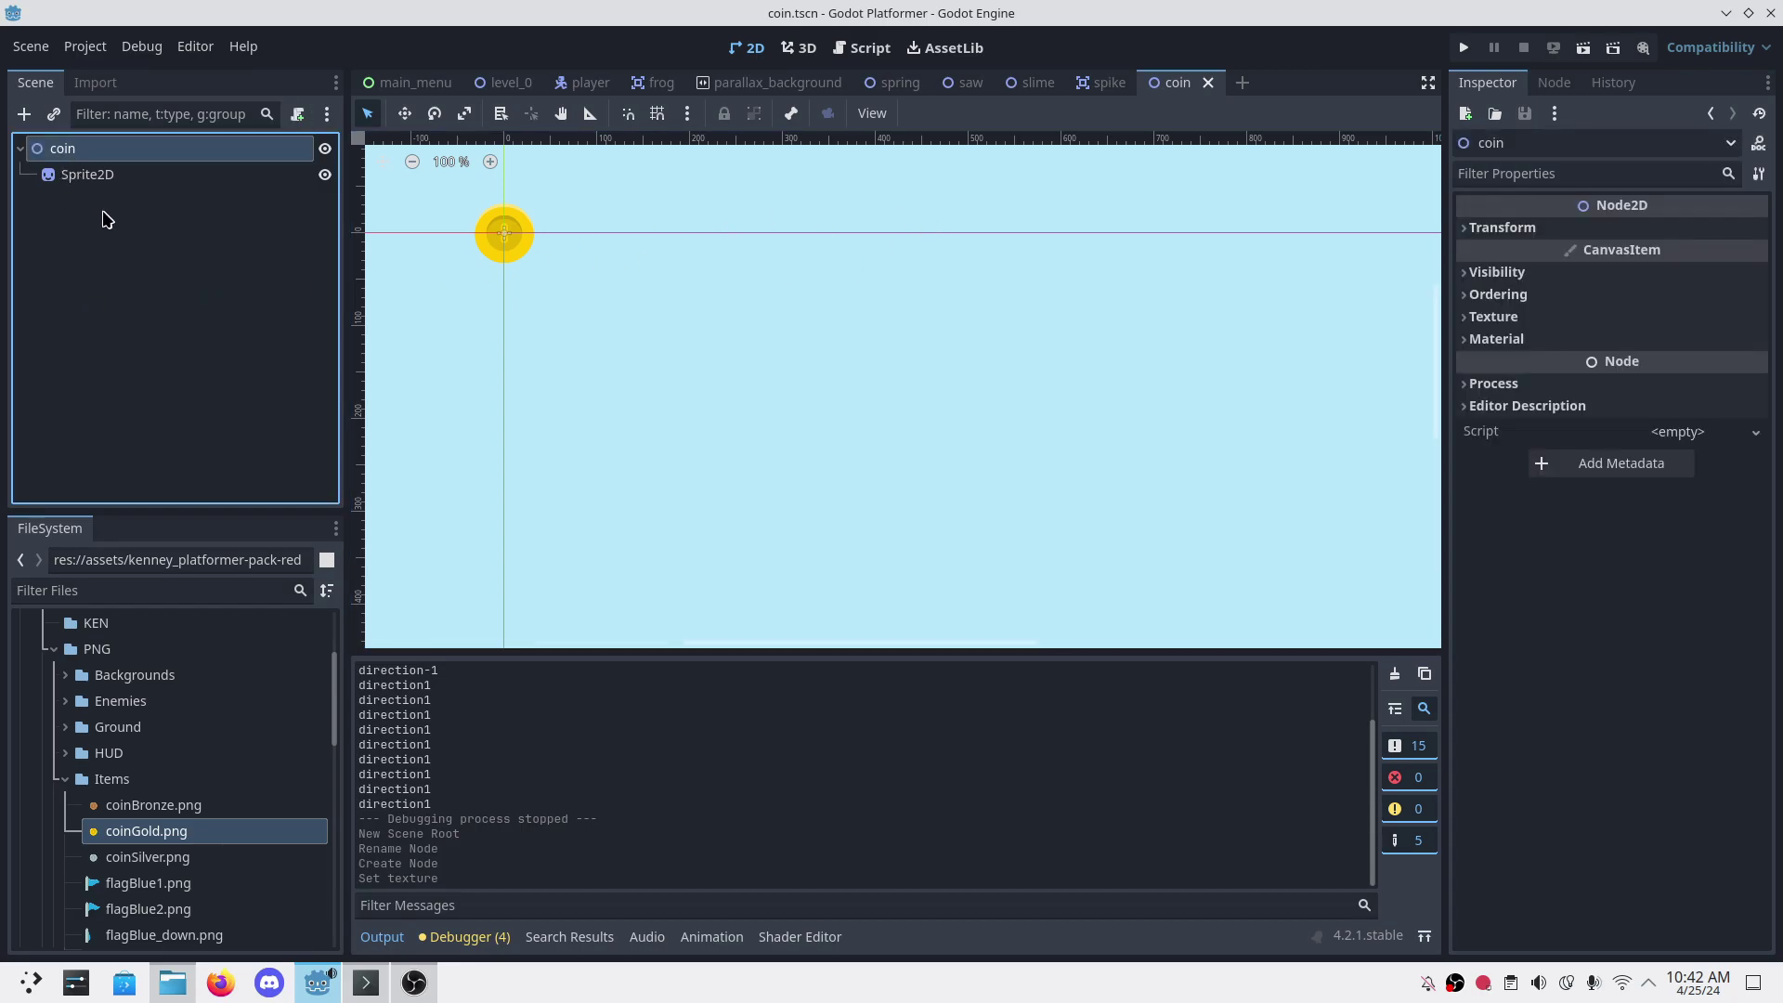
pyautogui.hotkey('ctrl', 'a')
pyautogui.write('Ani')
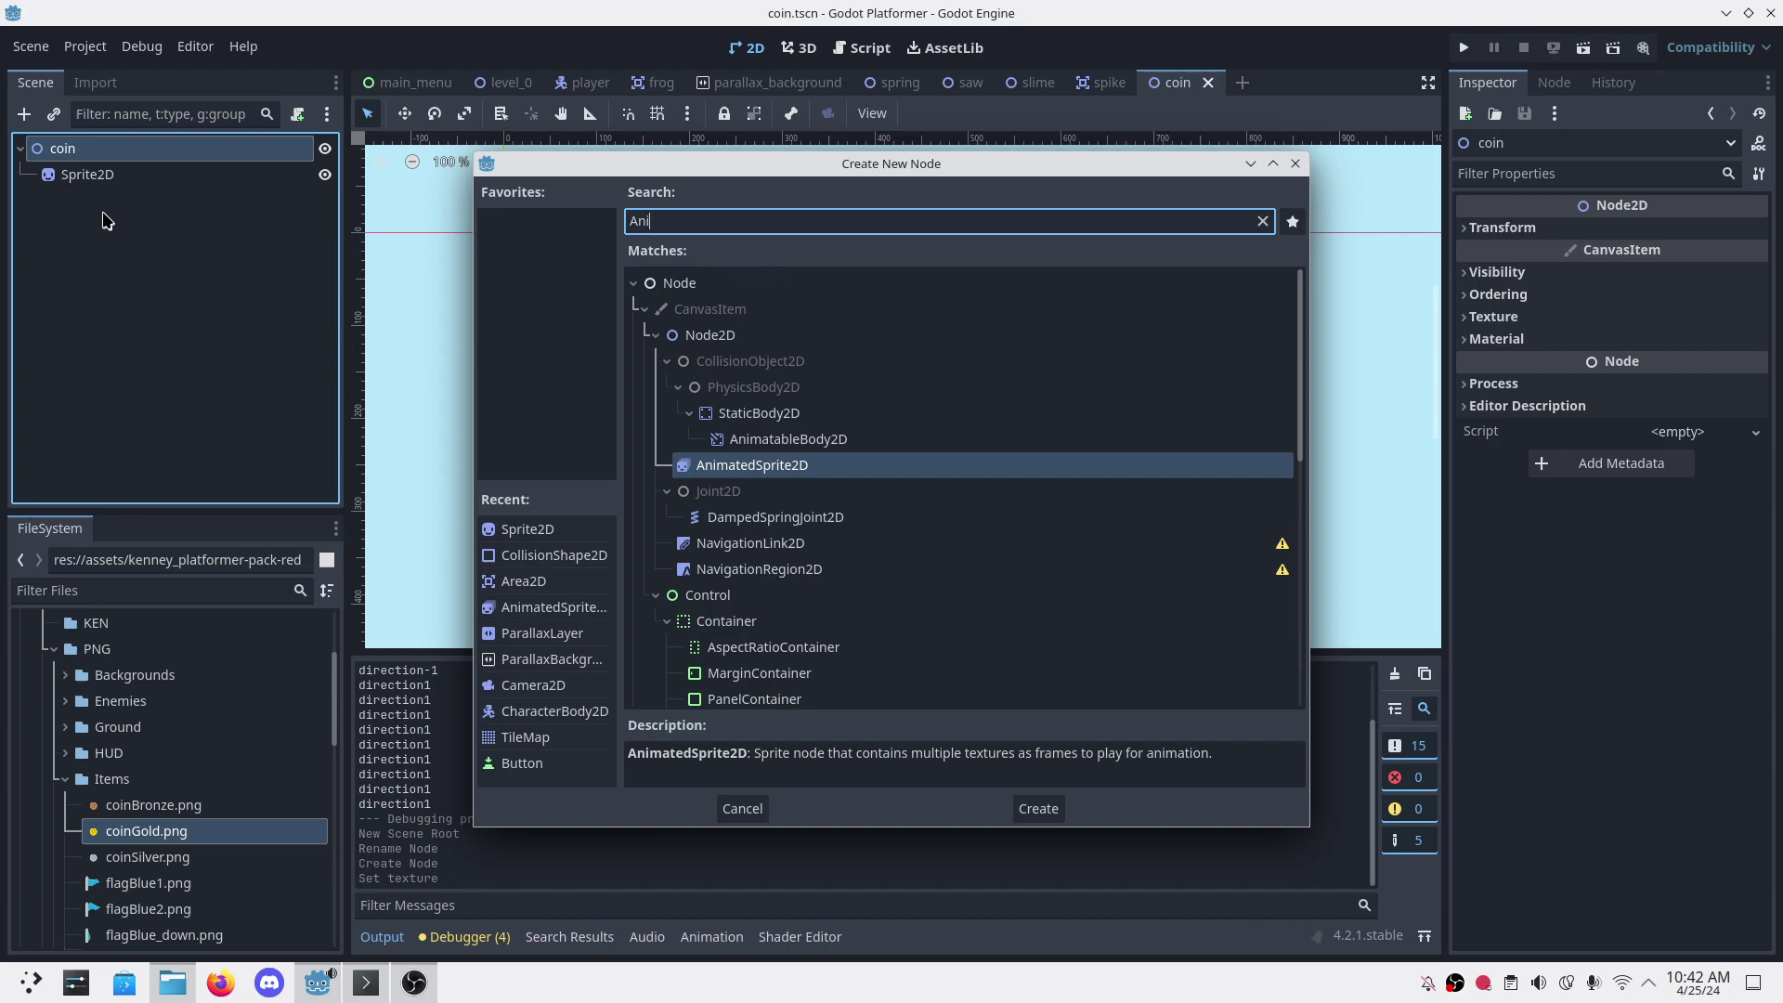
pyautogui.write('maaaaaaaaaaaaaaaaaaaaa')
pyautogui.hotkey('ctrl', 'a')
pyautogui.press('BackSpace')
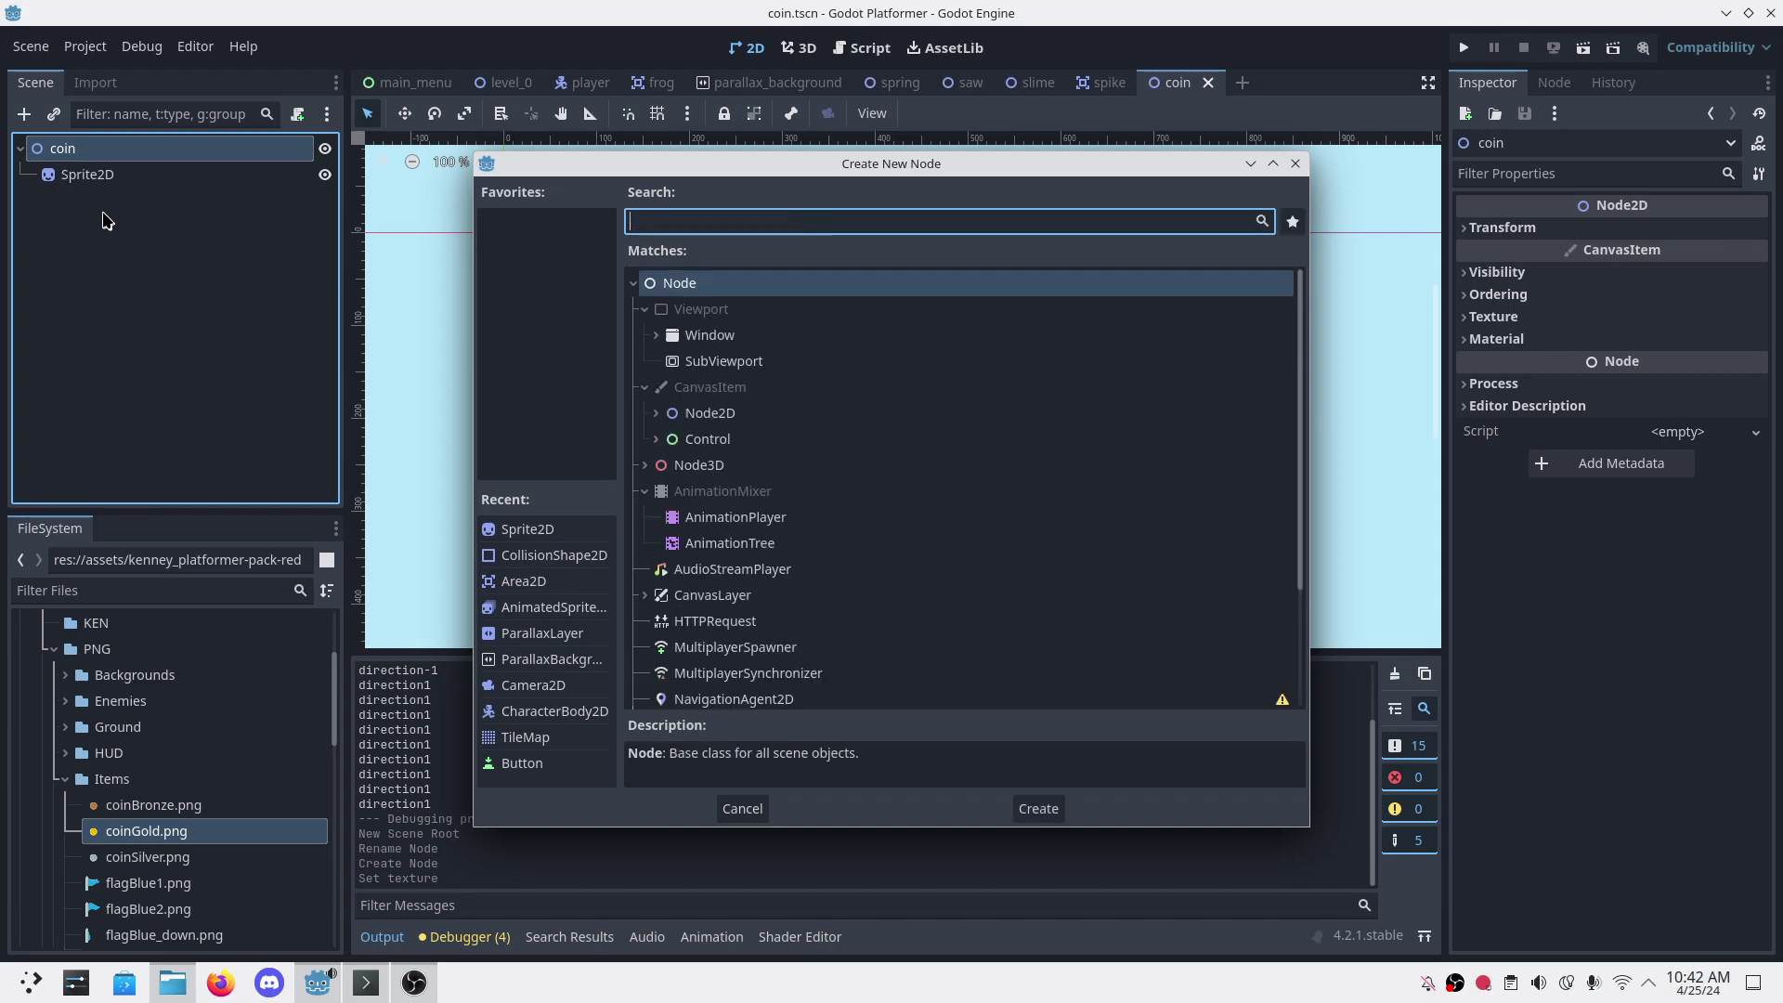
pyautogui.write('Animat')
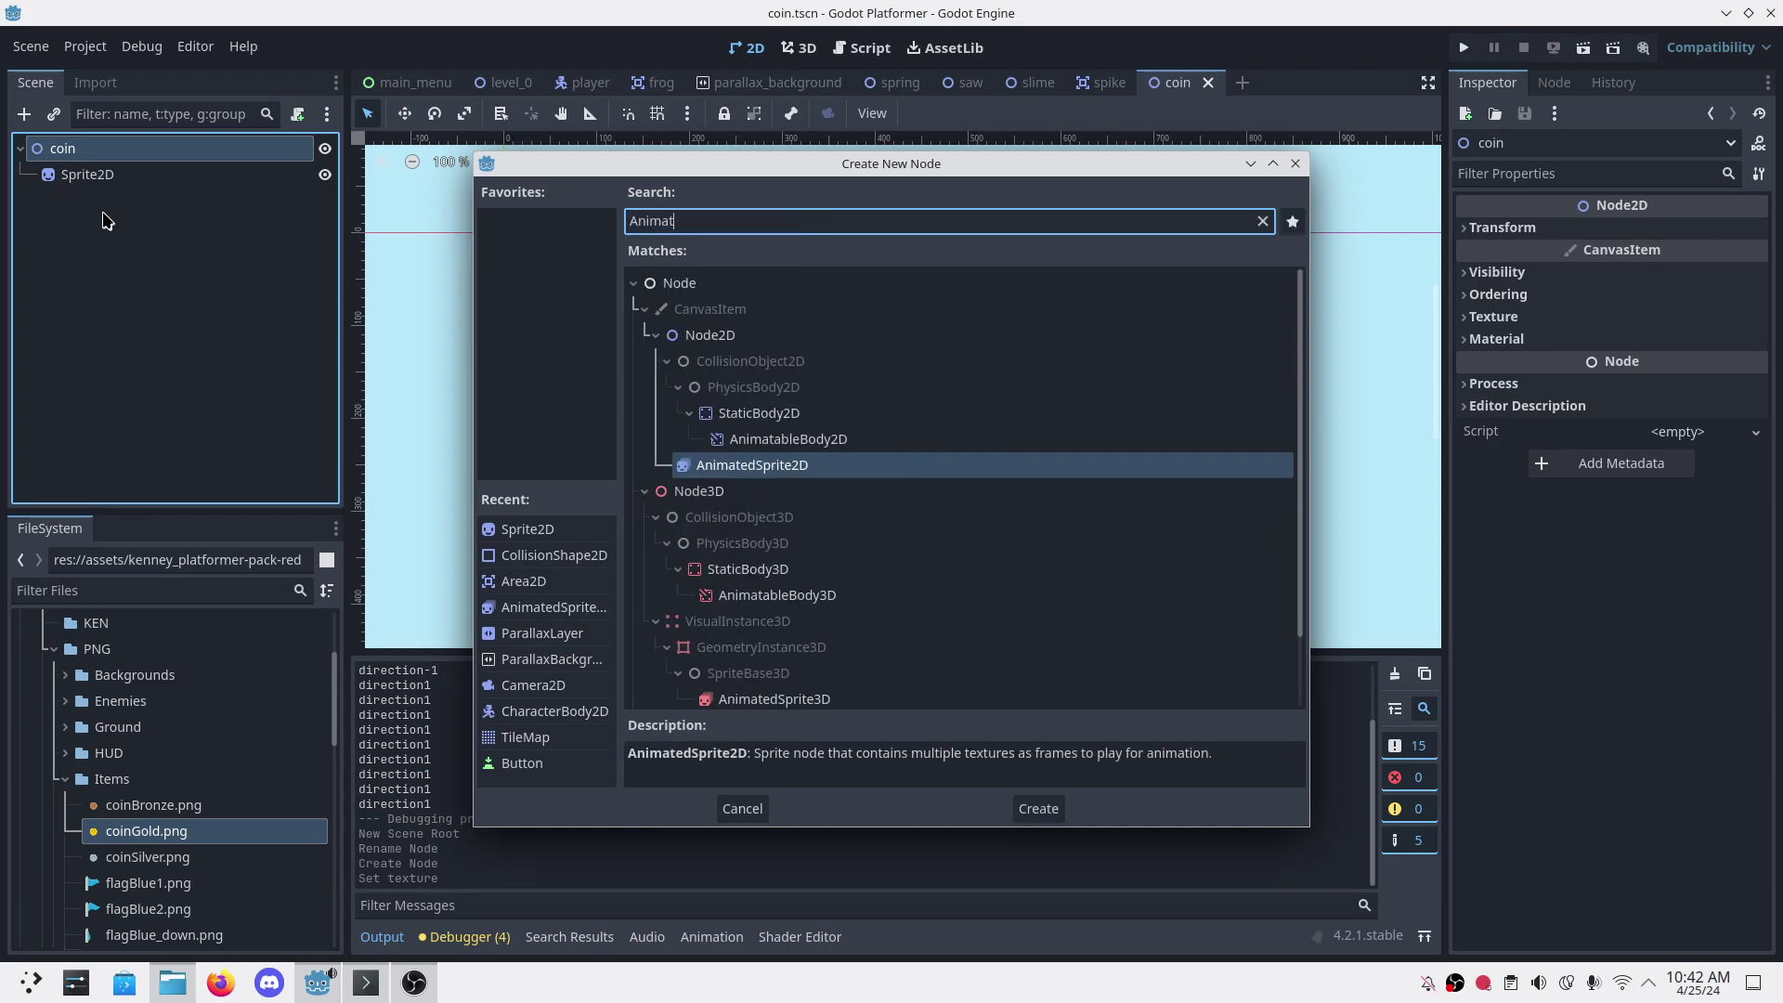
pyautogui.write('io')
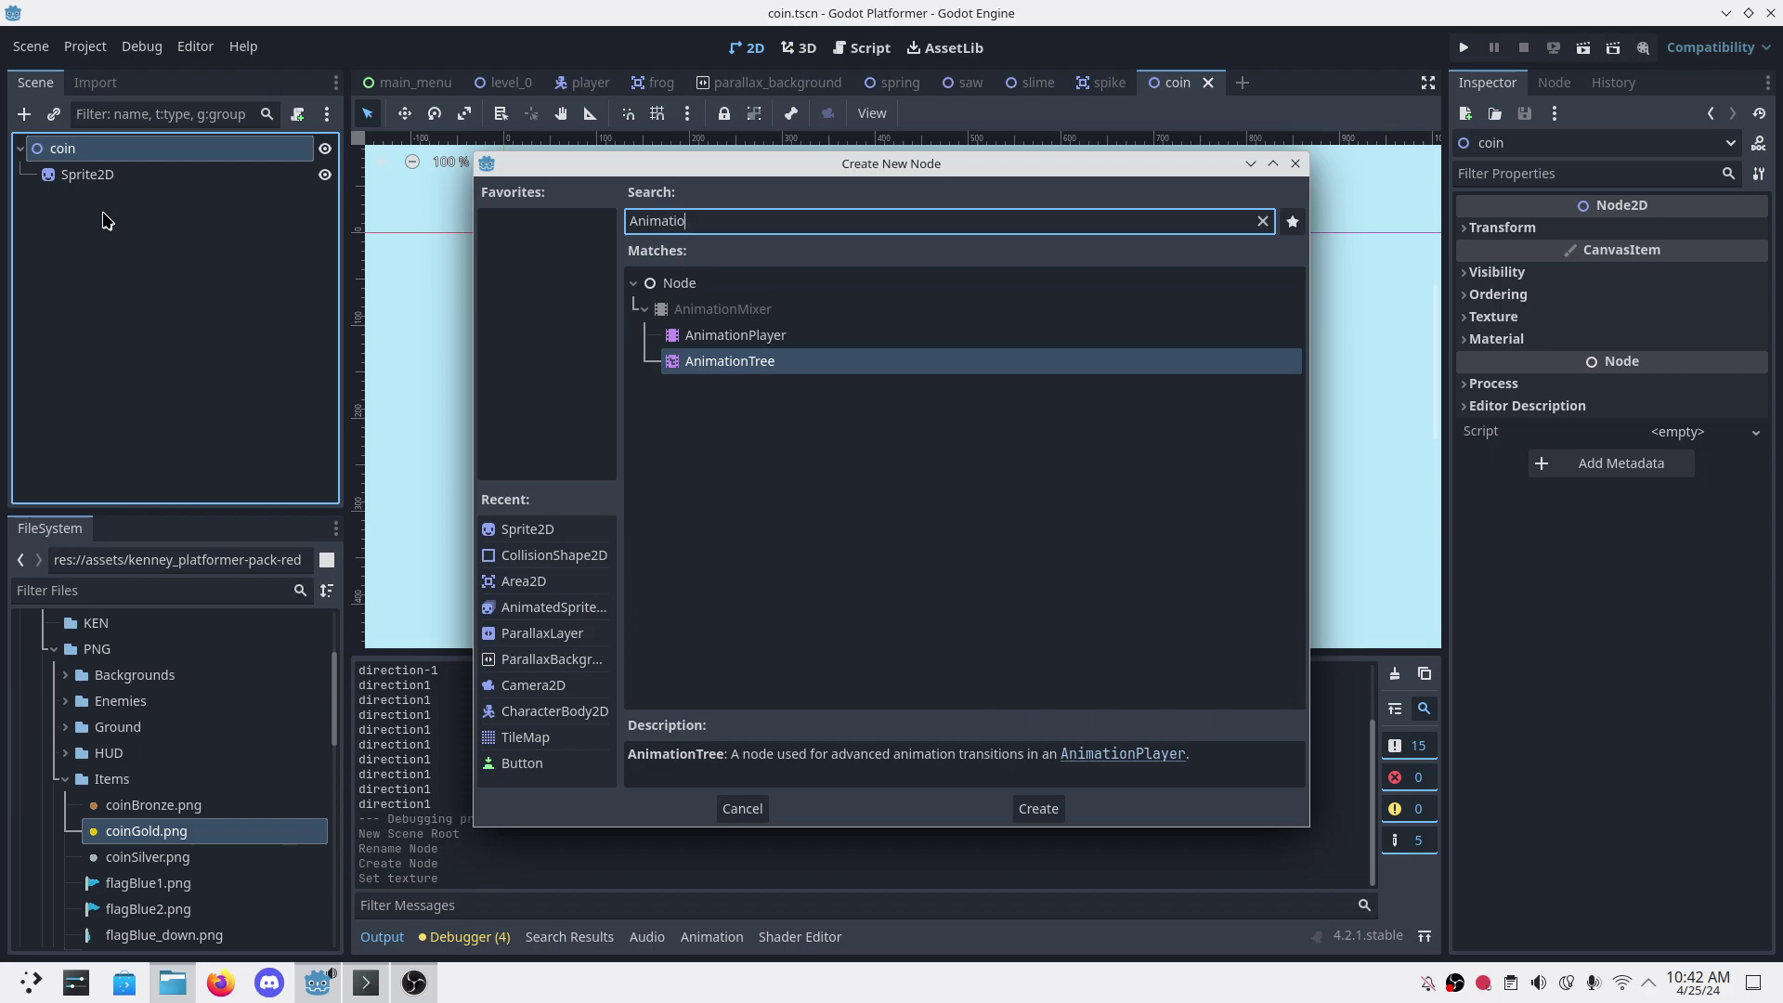
pyautogui.press('Up')
pyautogui.press('Return')
pyautogui.hotkey('ctrl', 's')
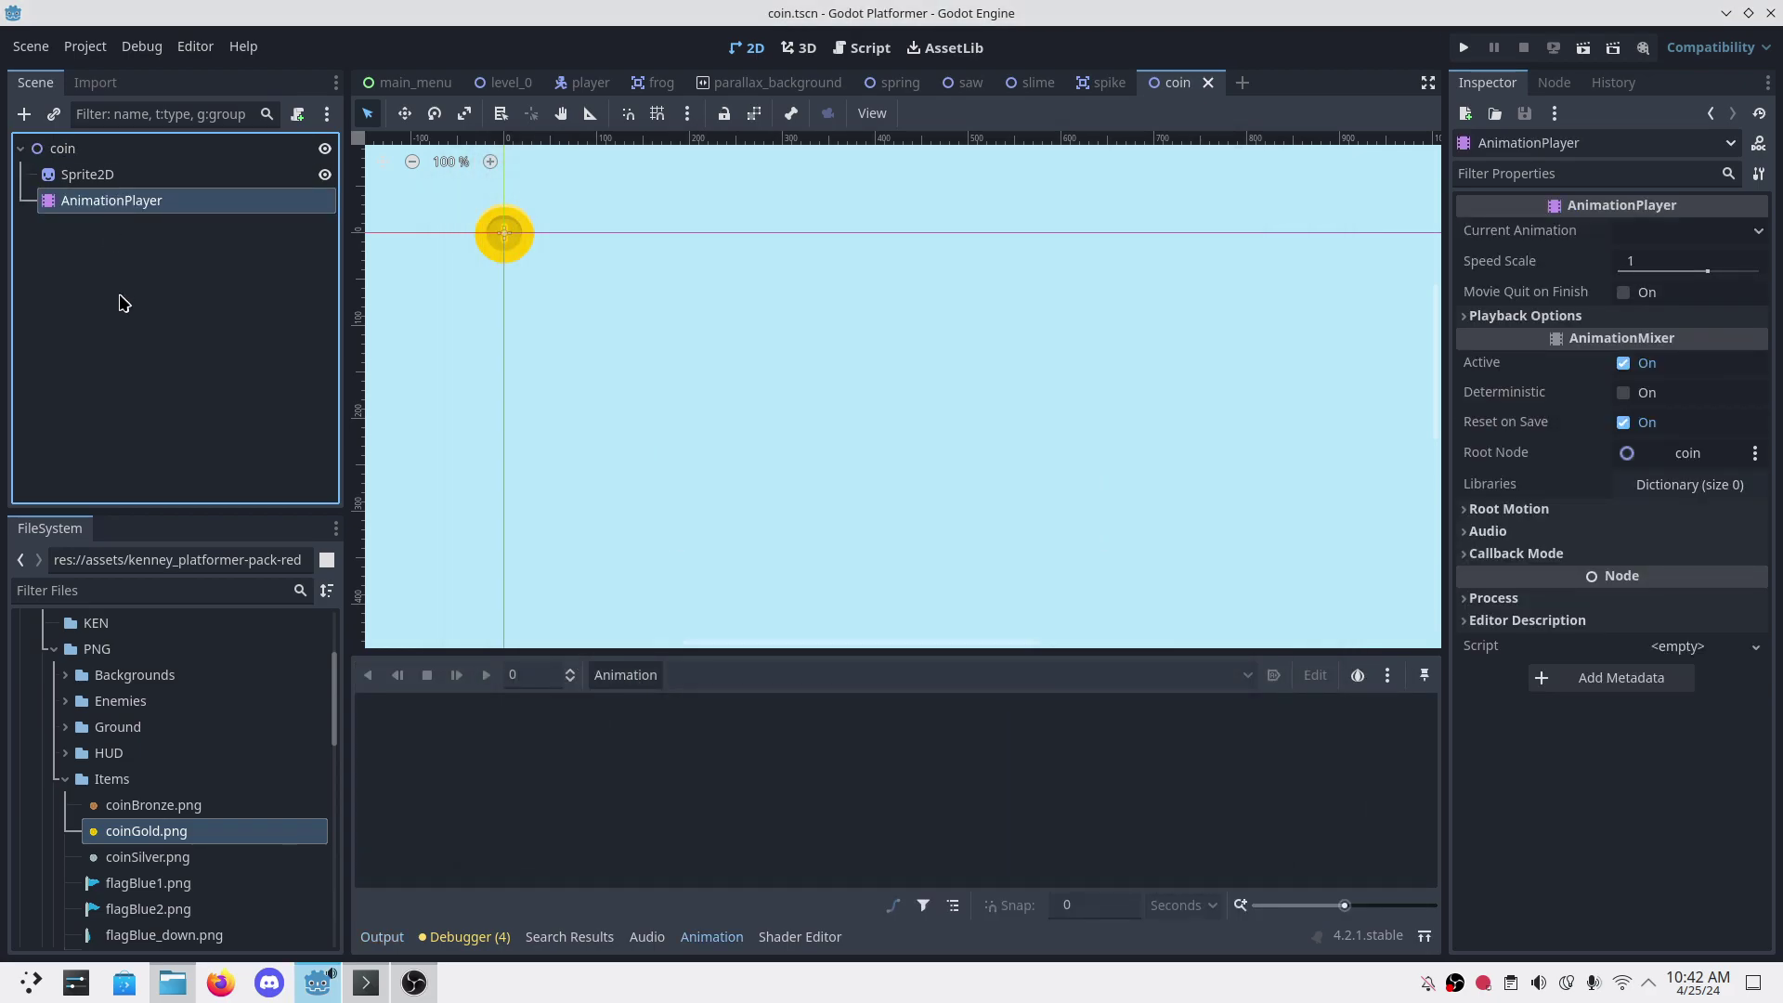
pyautogui.click(115, 296)
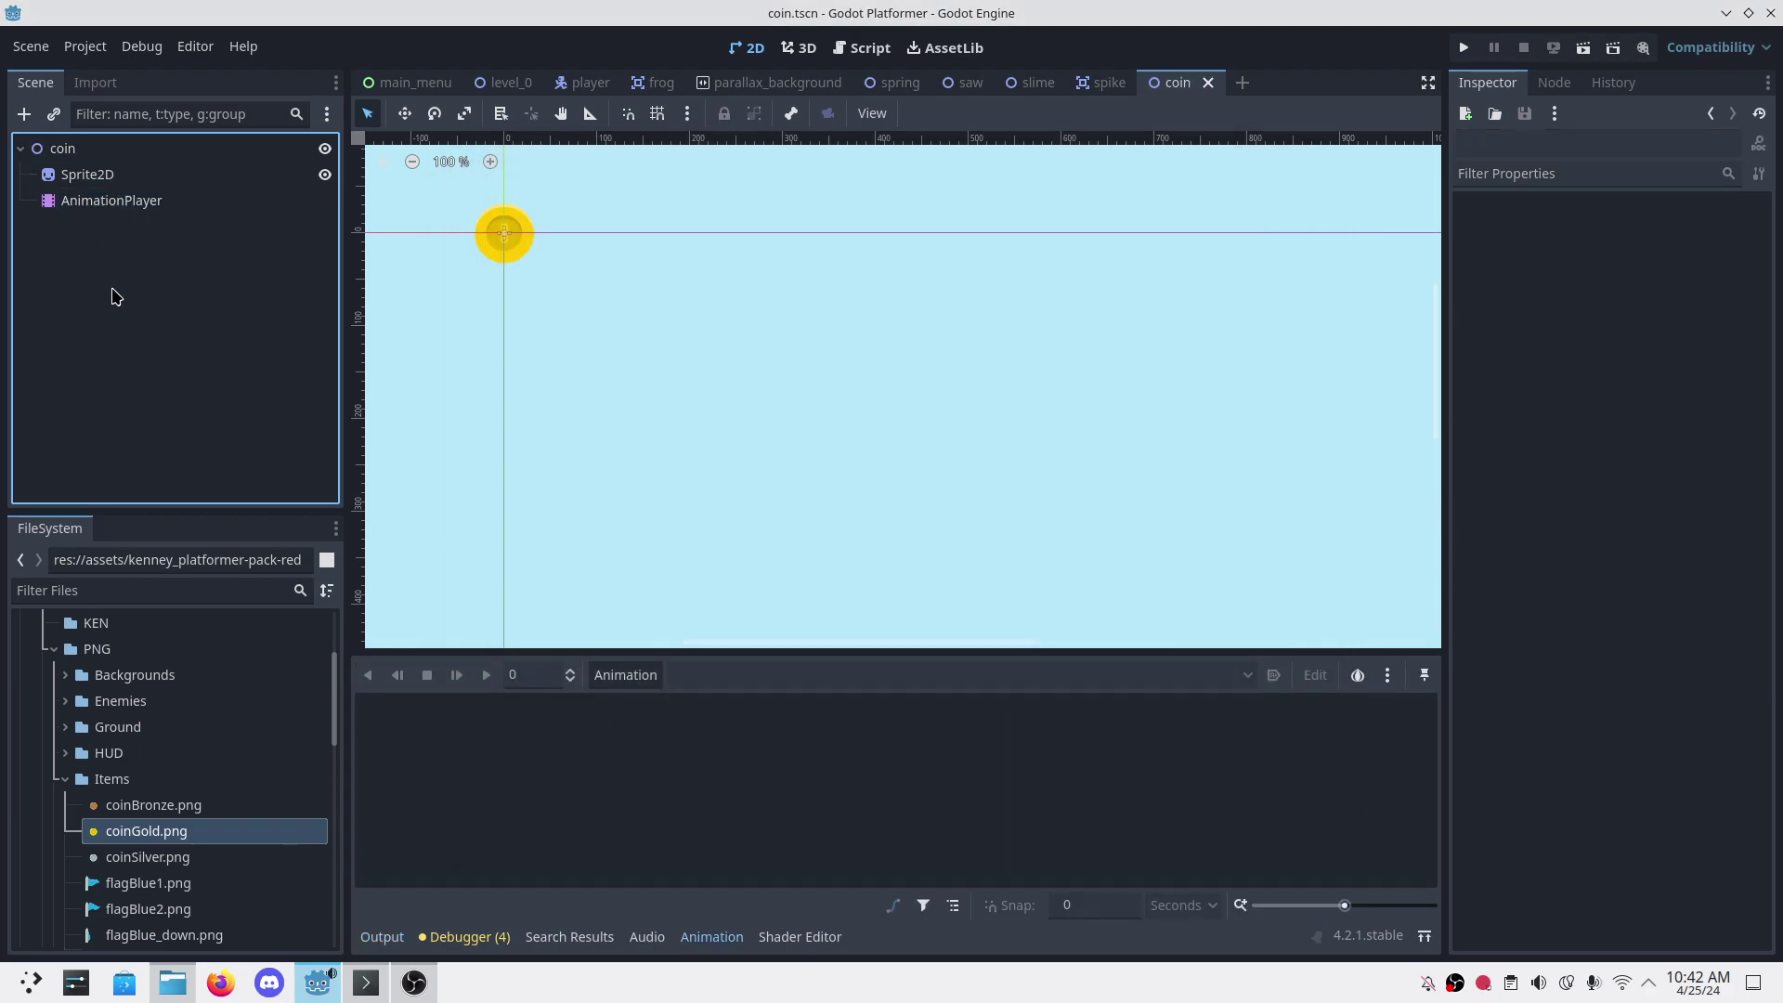
pyautogui.click(115, 200)
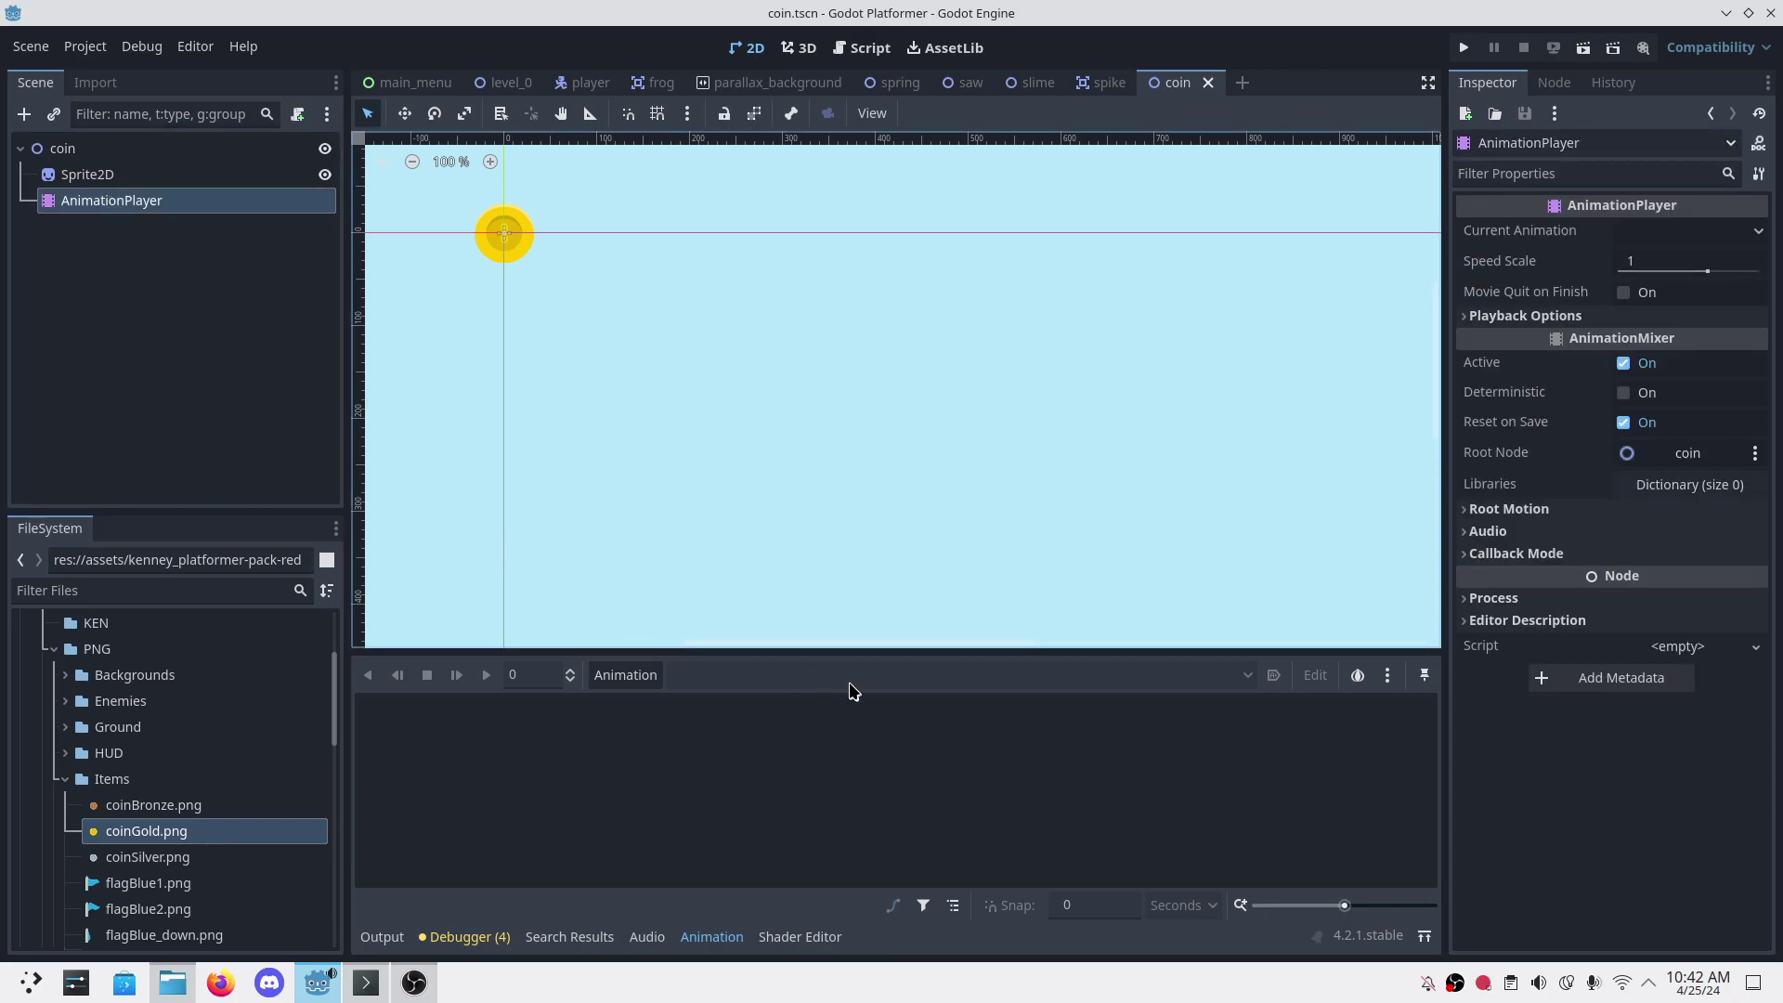
# Step: Create a new animation named 'jumping' from the Animation menu
pyautogui.click(633, 680)
pyautogui.click(655, 704)
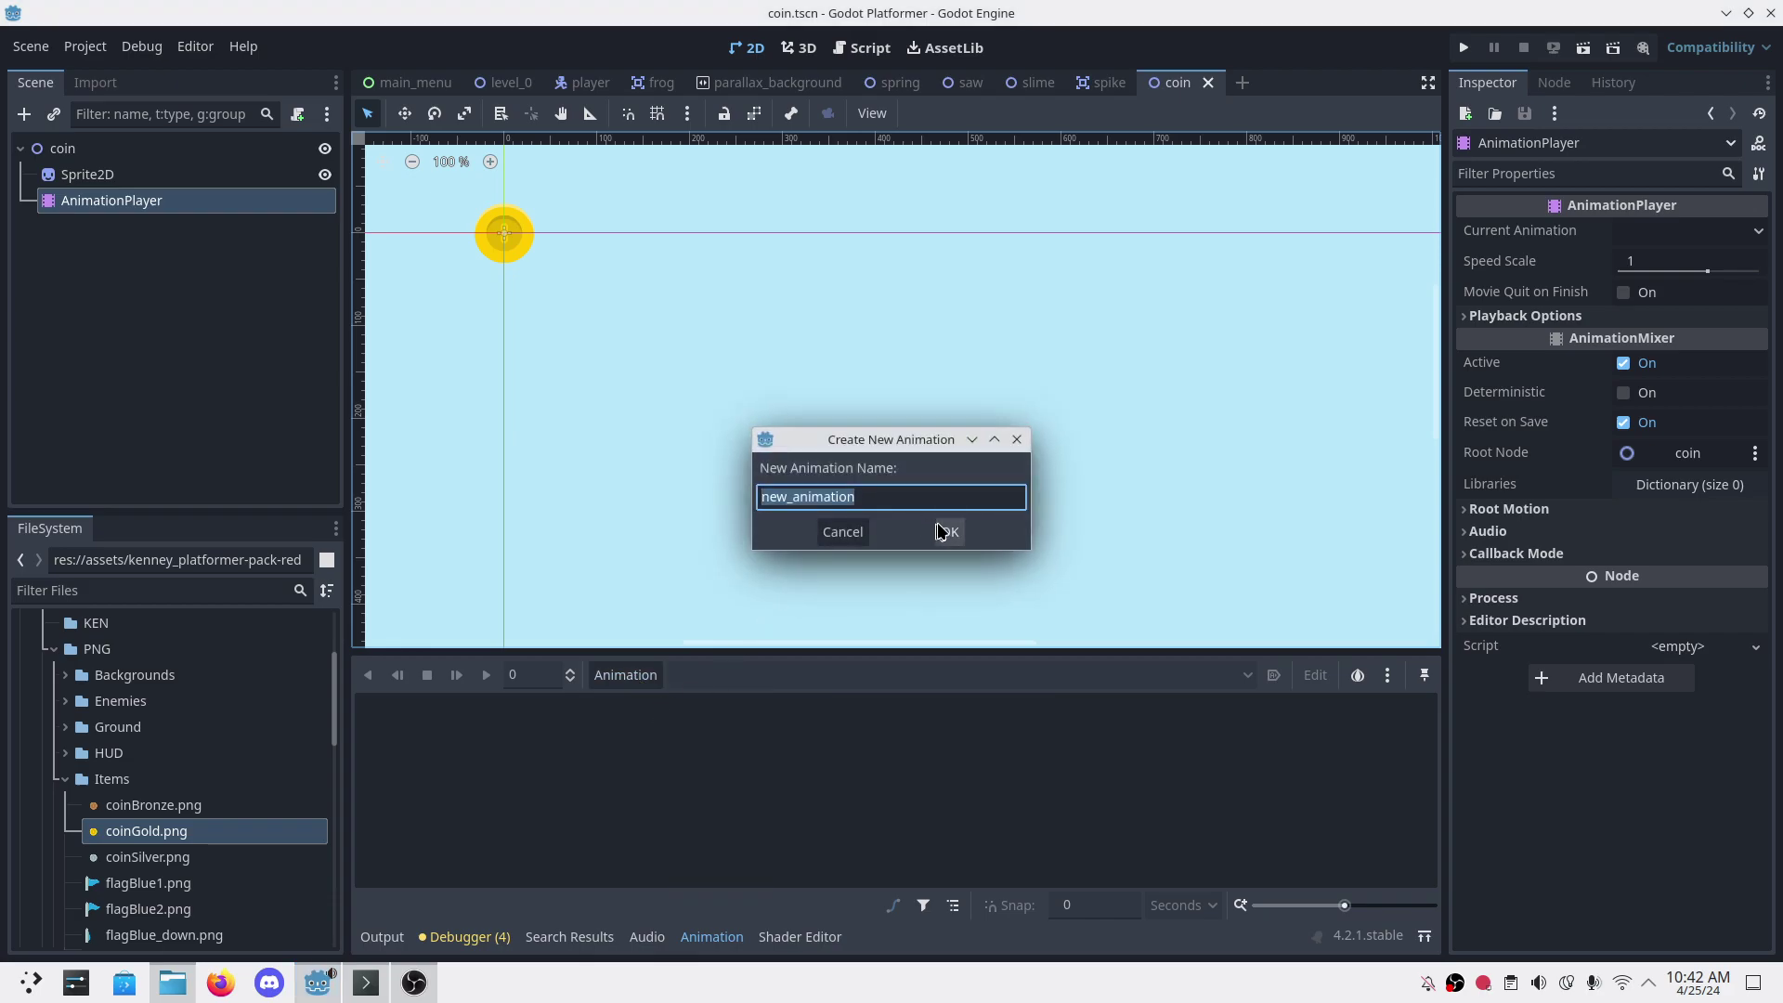
pyautogui.doubleClick(878, 505)
pyautogui.write('jumping')
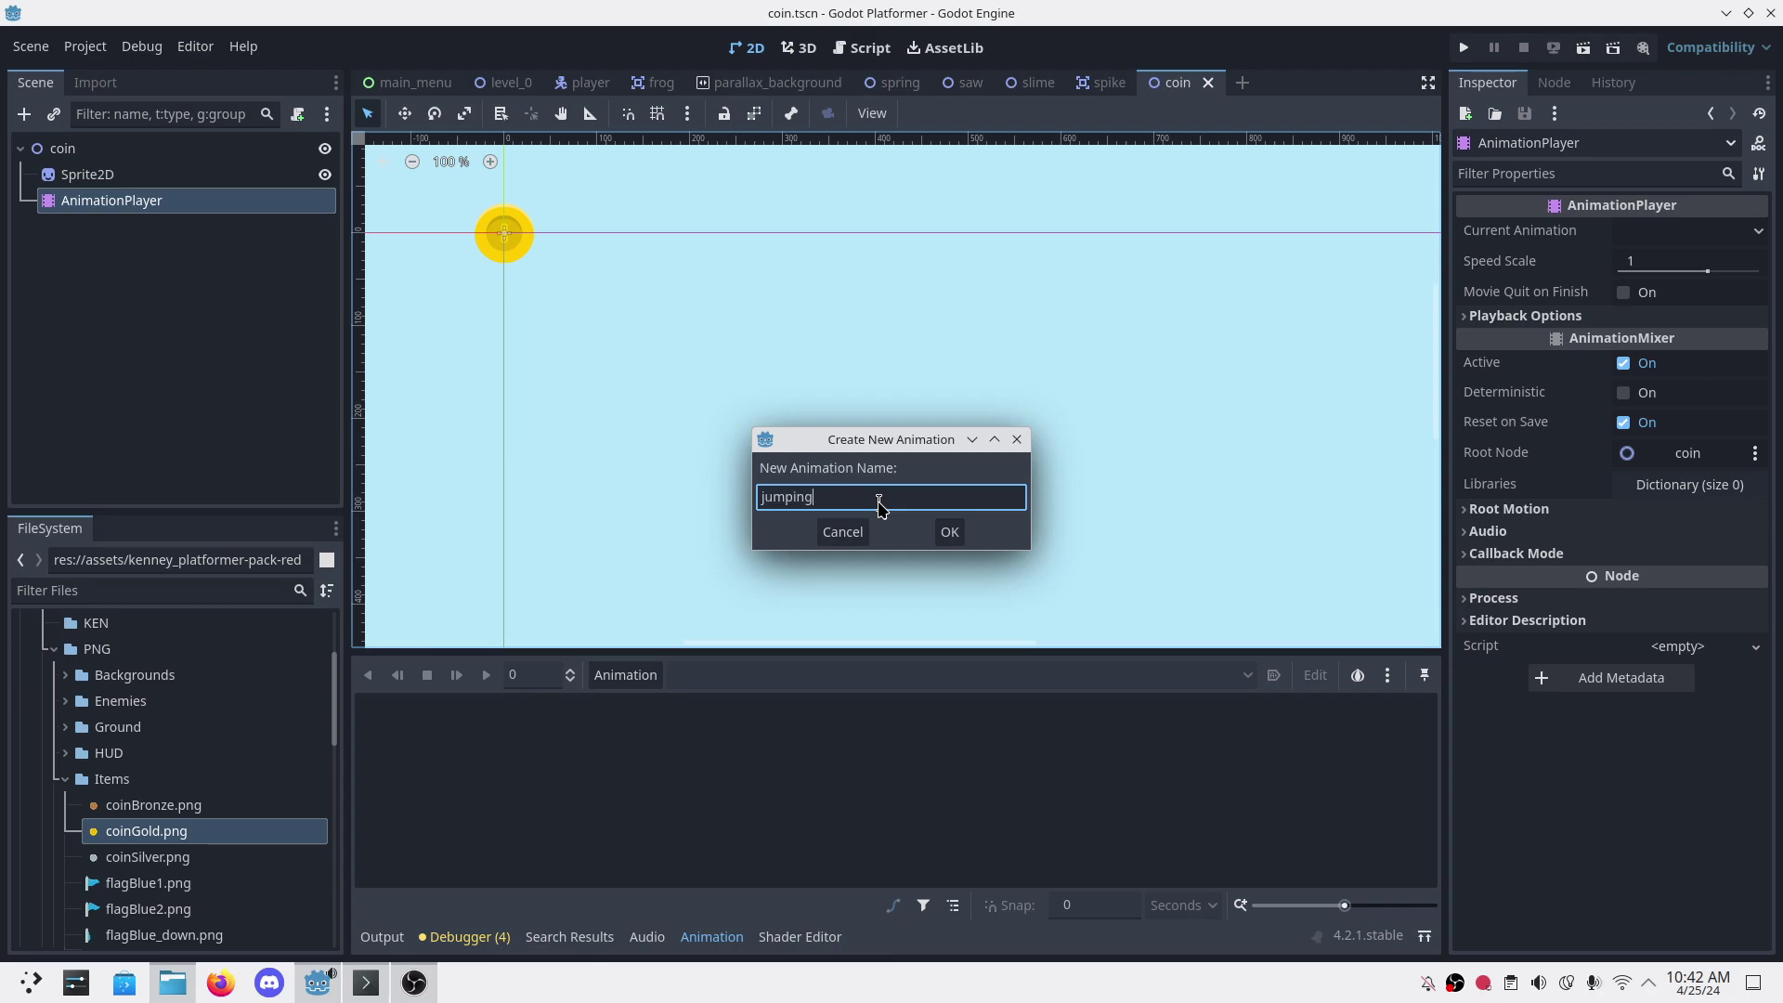
pyautogui.press('Return')
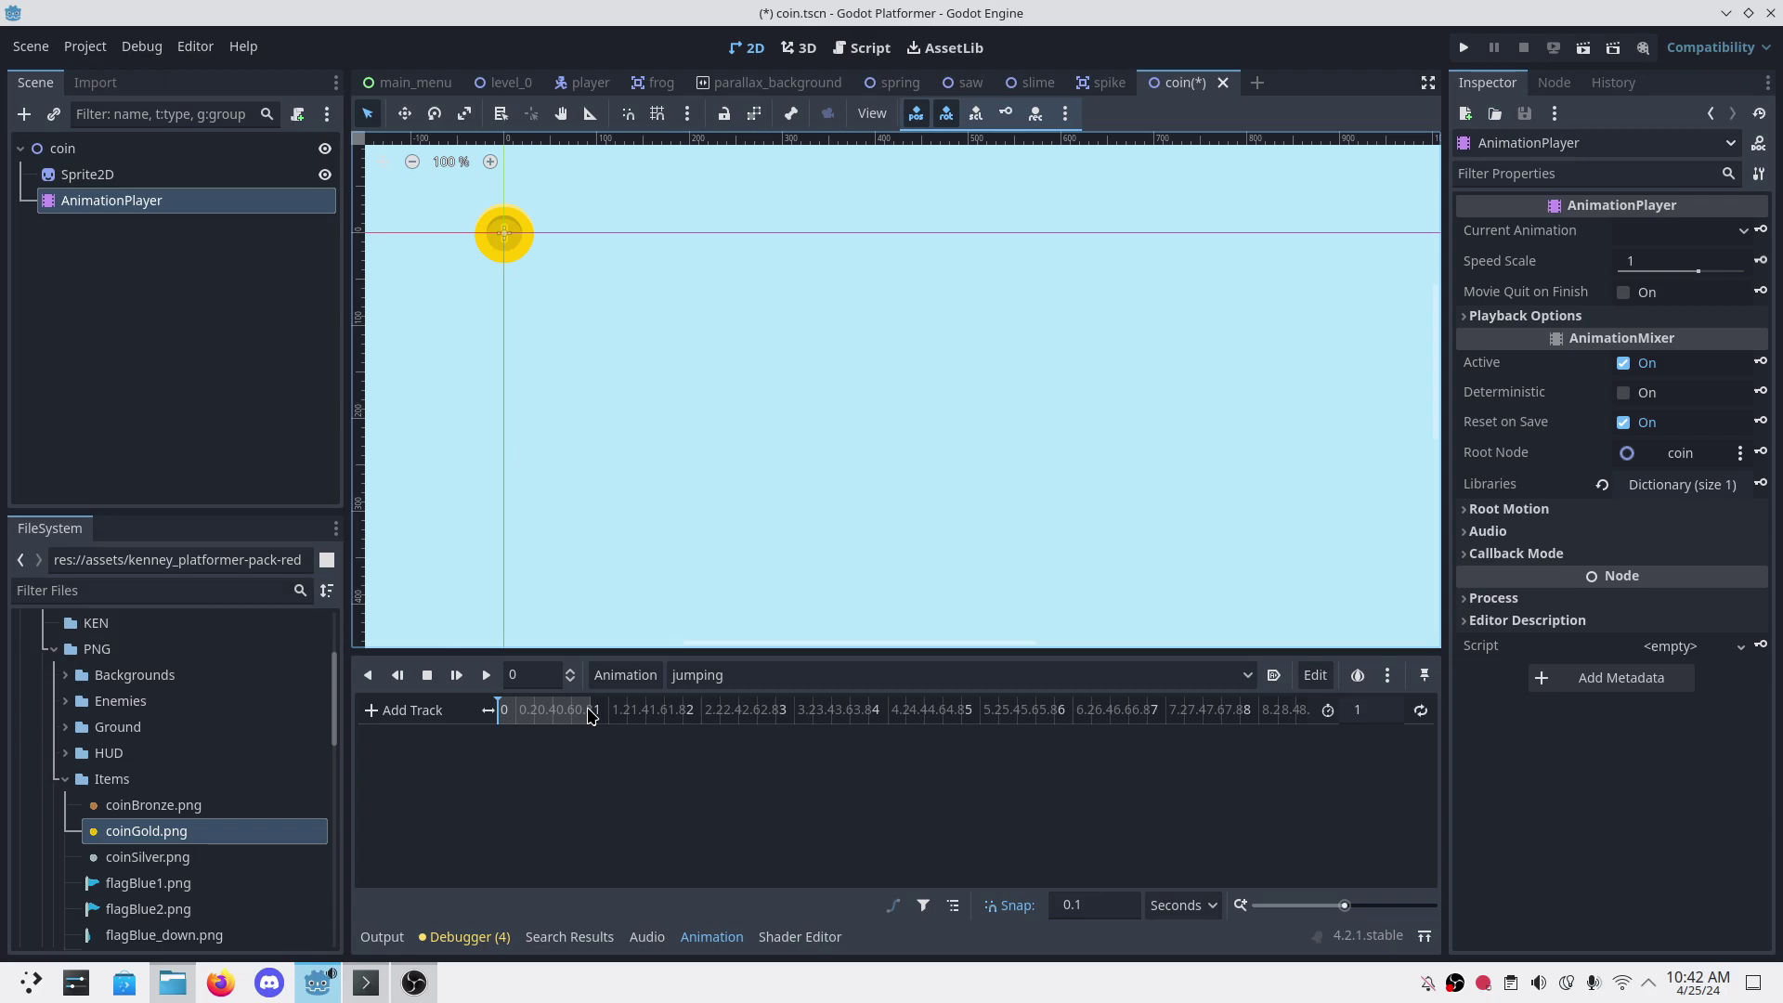
pyautogui.keyDown('ctrl'); pyautogui.scroll(3, 590, 715); pyautogui.keyUp('ctrl')
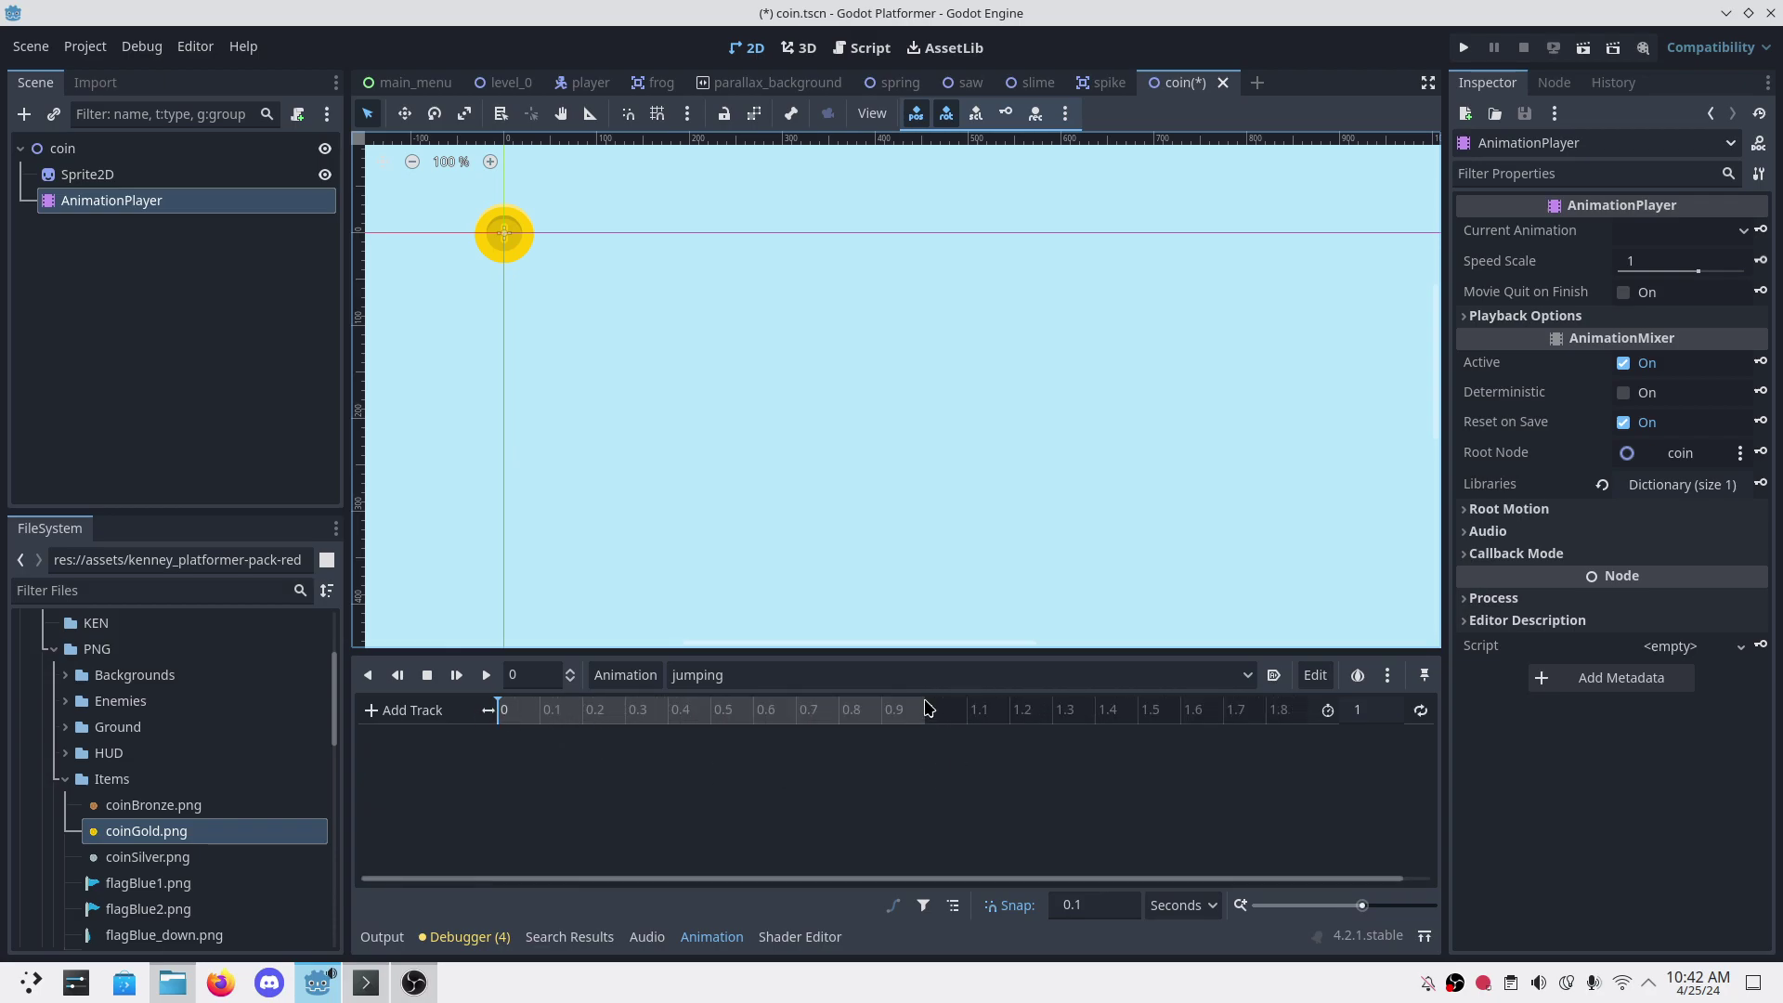
# Step: Set jumping's length to 1 s, snap to 0.1 s, and loop mode to plain loop
pyautogui.click(1372, 710)
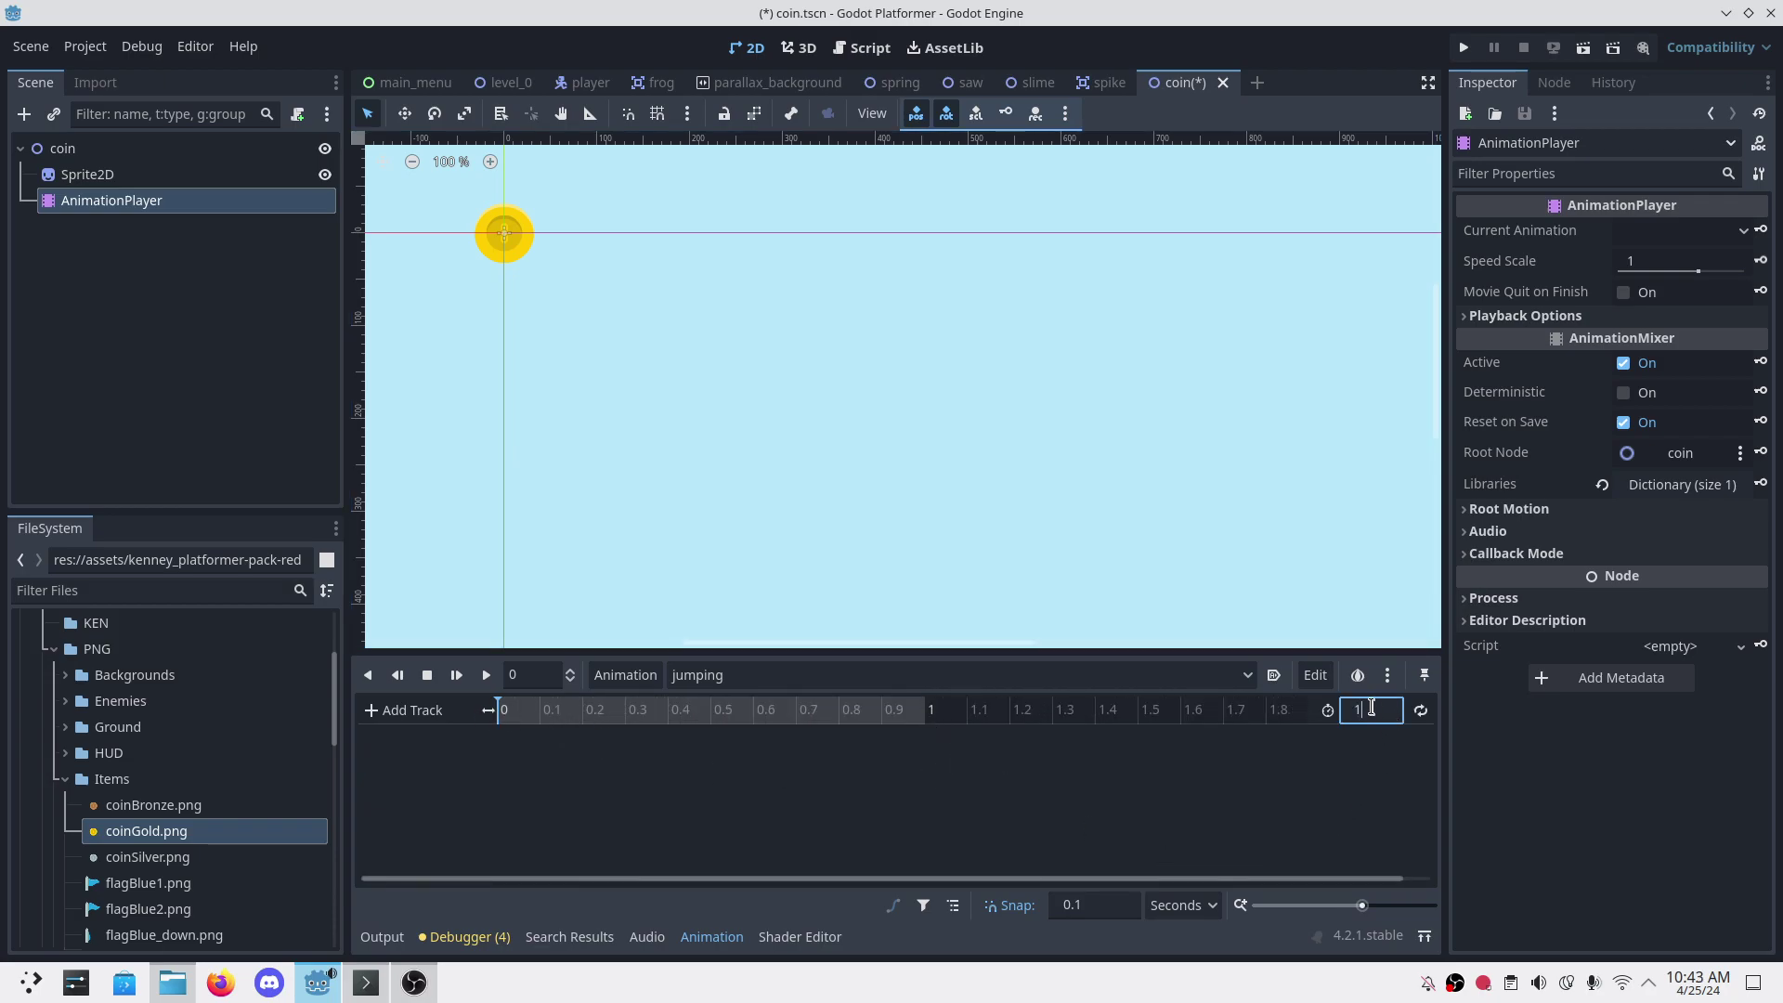
pyautogui.click(1111, 913)
pyautogui.click(1111, 906)
pyautogui.click(1373, 714)
pyautogui.click(1420, 710)
pyautogui.click(1420, 710)
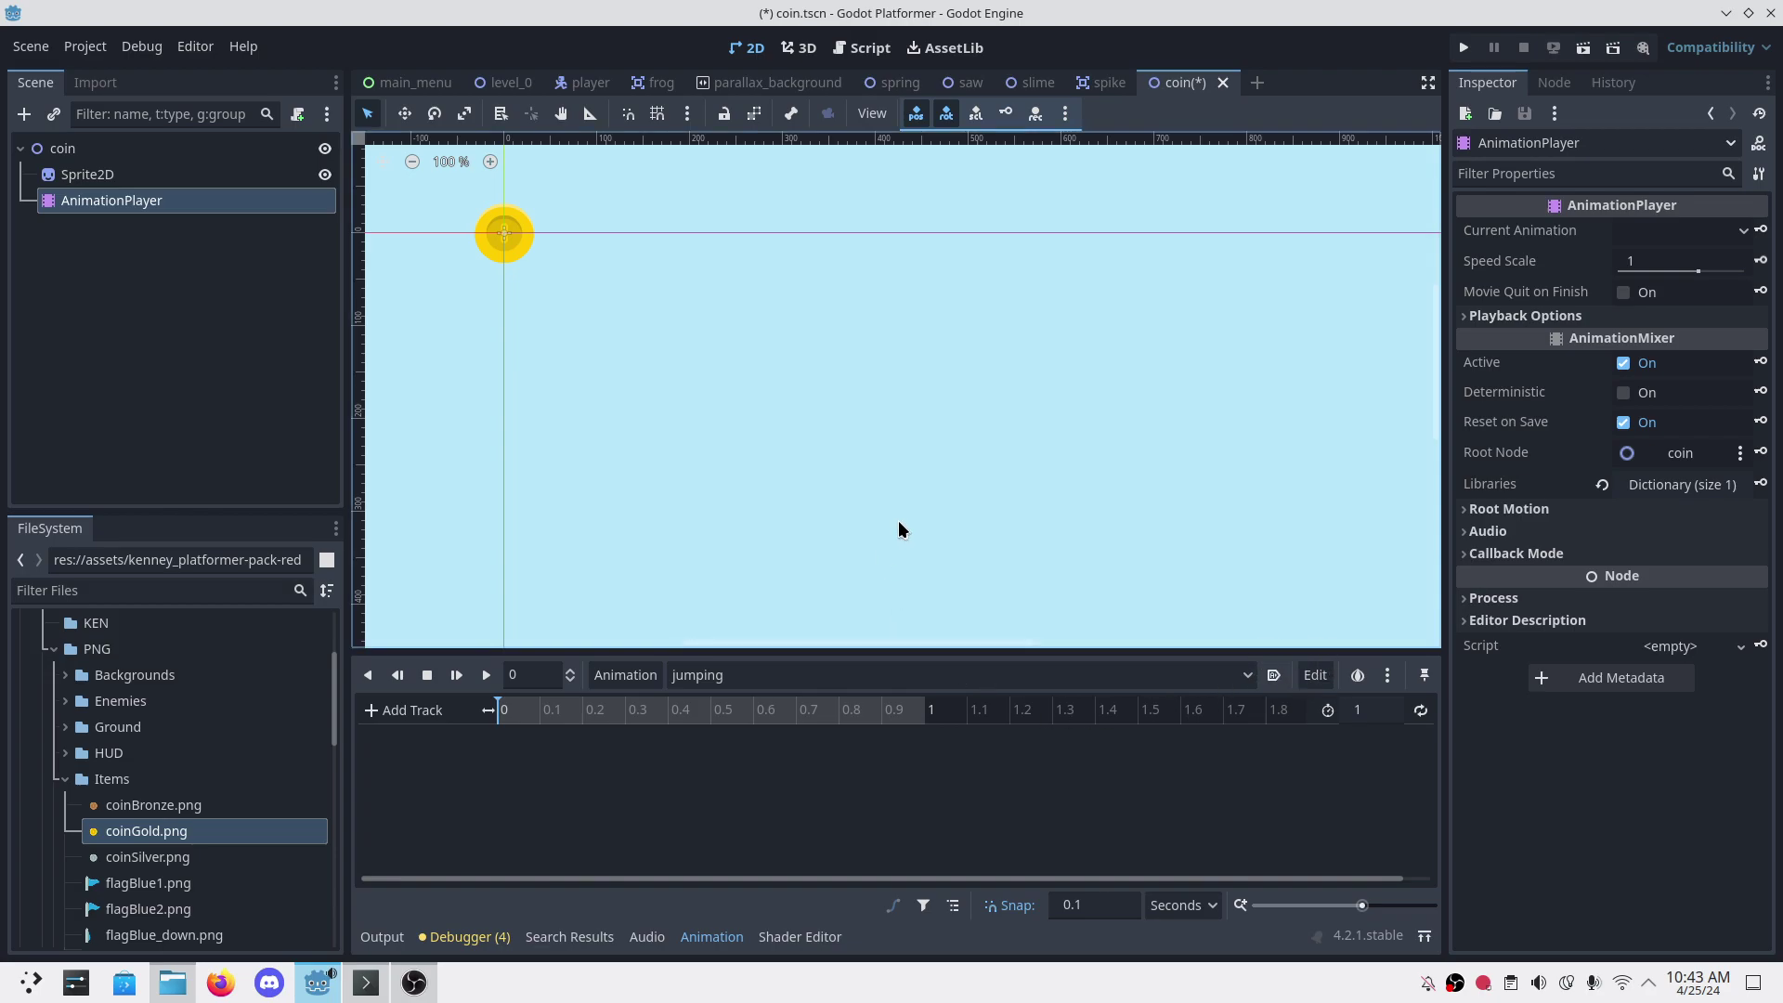
pyautogui.click(109, 202)
pyautogui.click(697, 674)
# Step: Key the Sprite2D's position at 0 s, creating its track, and save
pyautogui.click(85, 177)
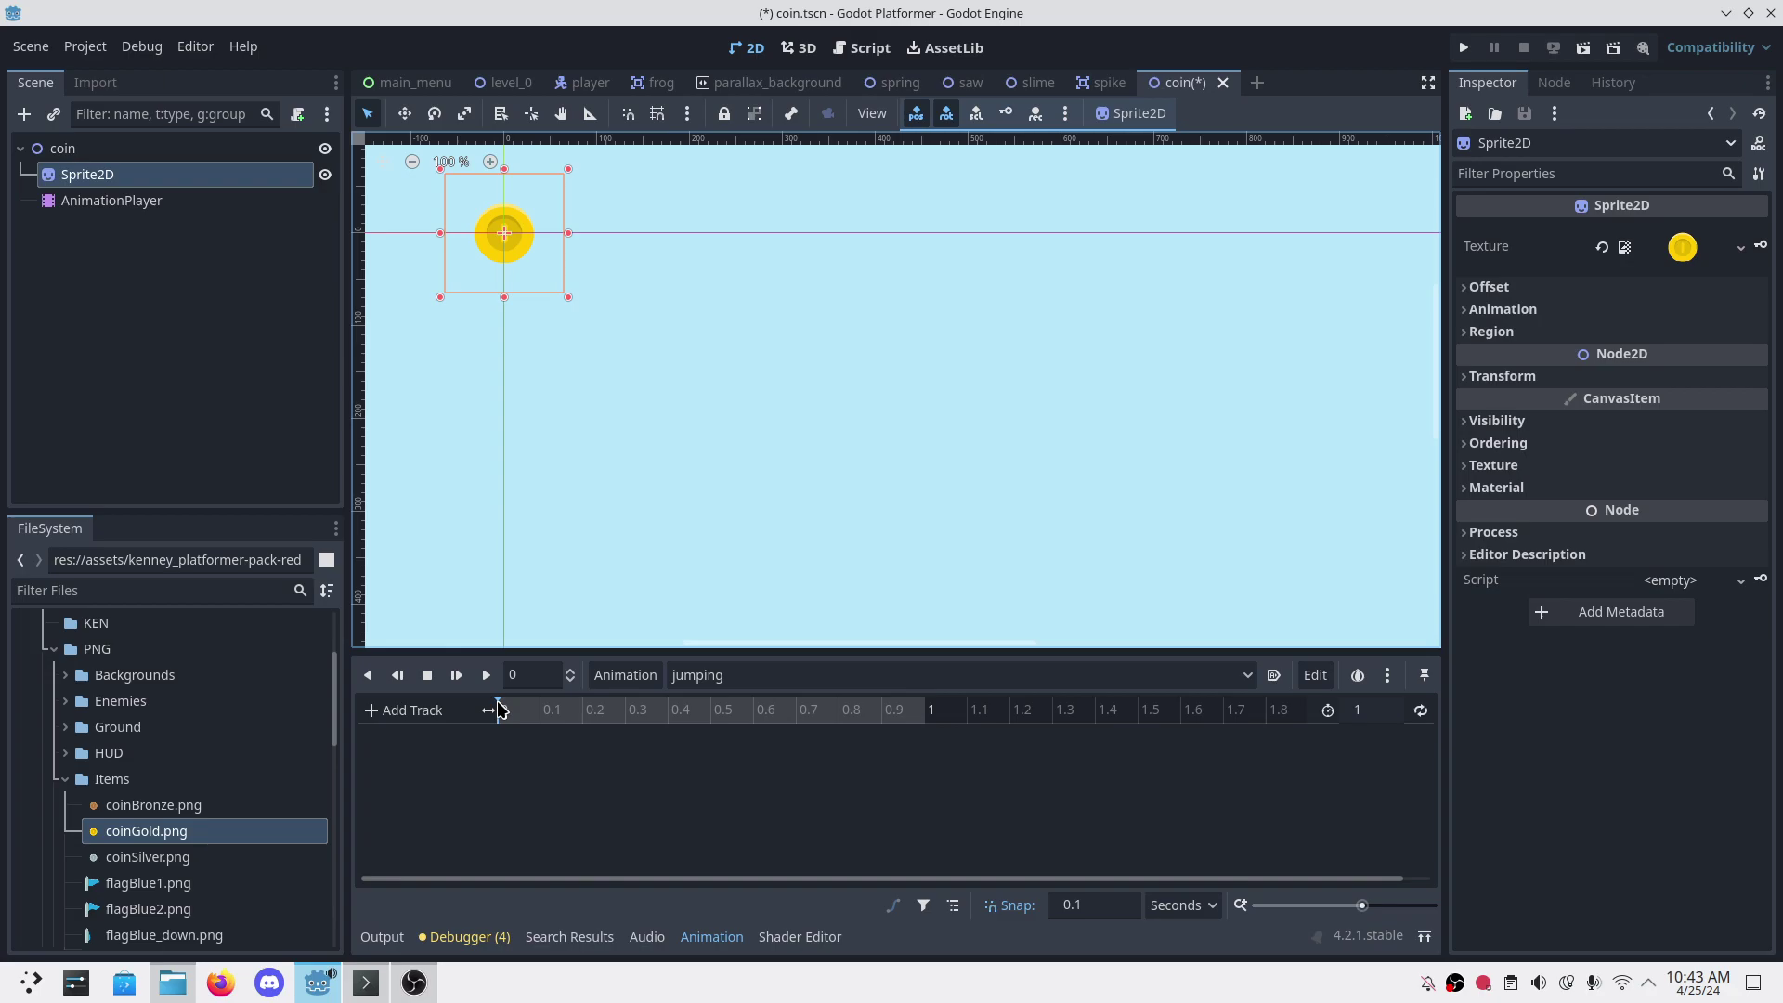
pyautogui.click(1498, 377)
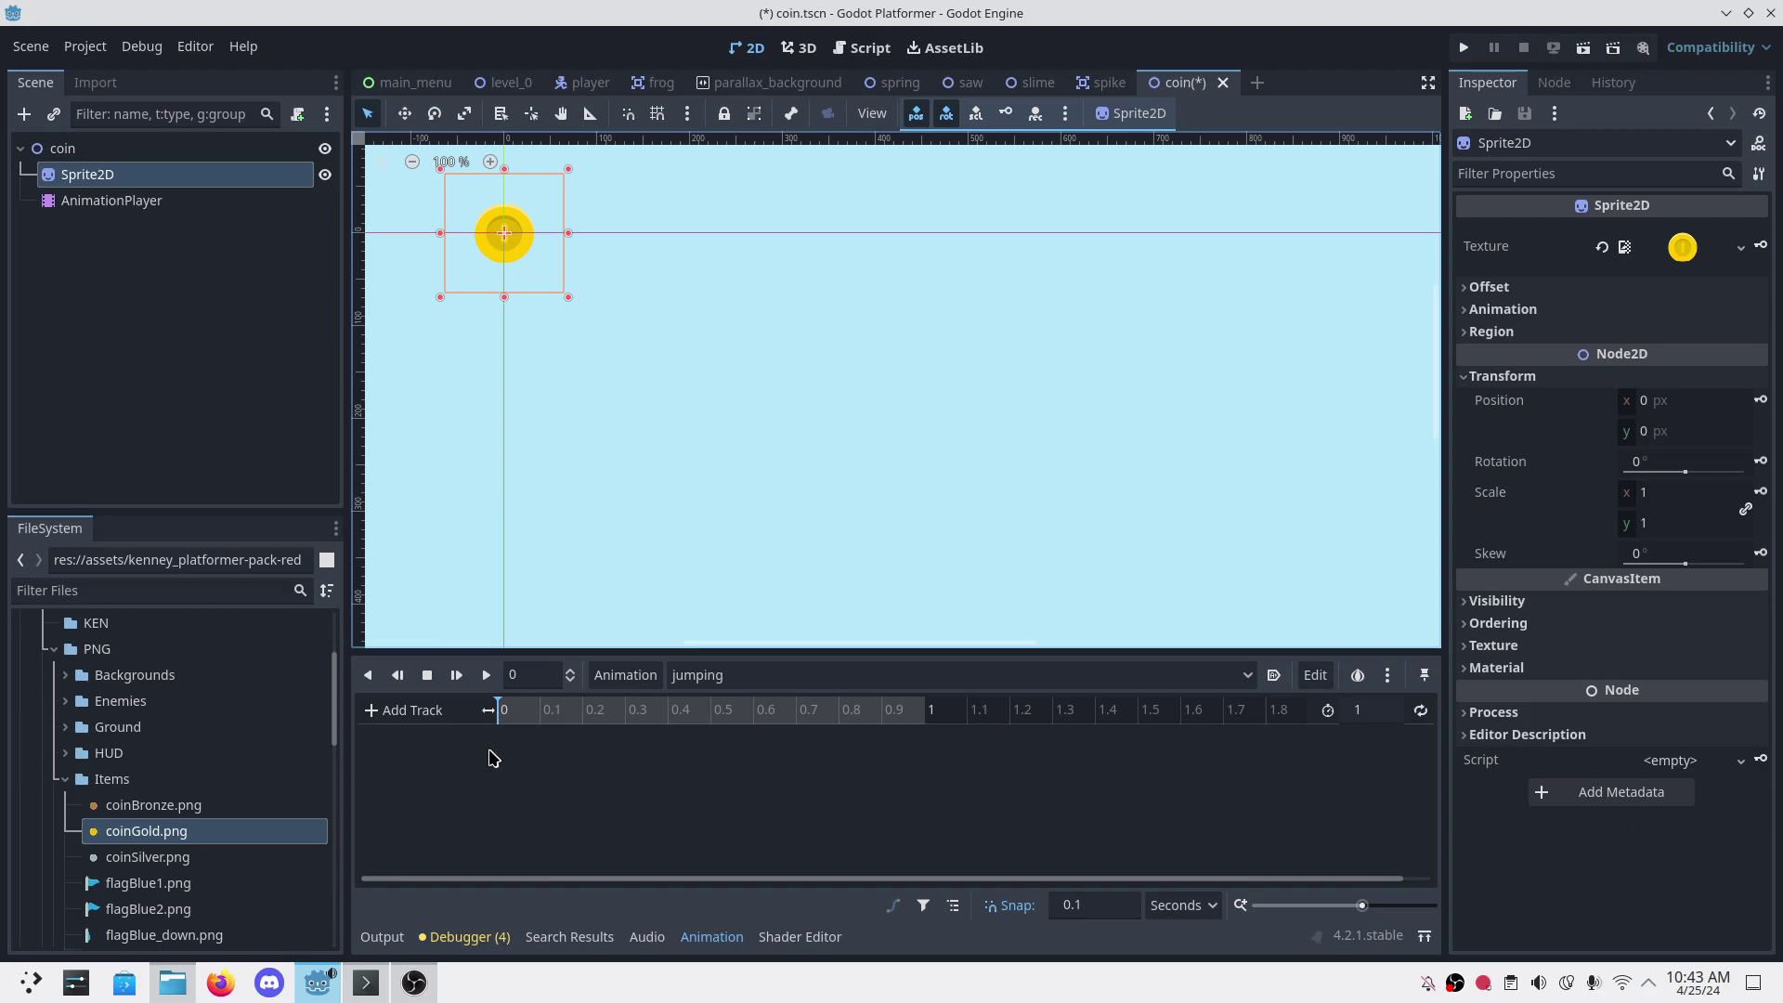
pyautogui.click(1762, 400)
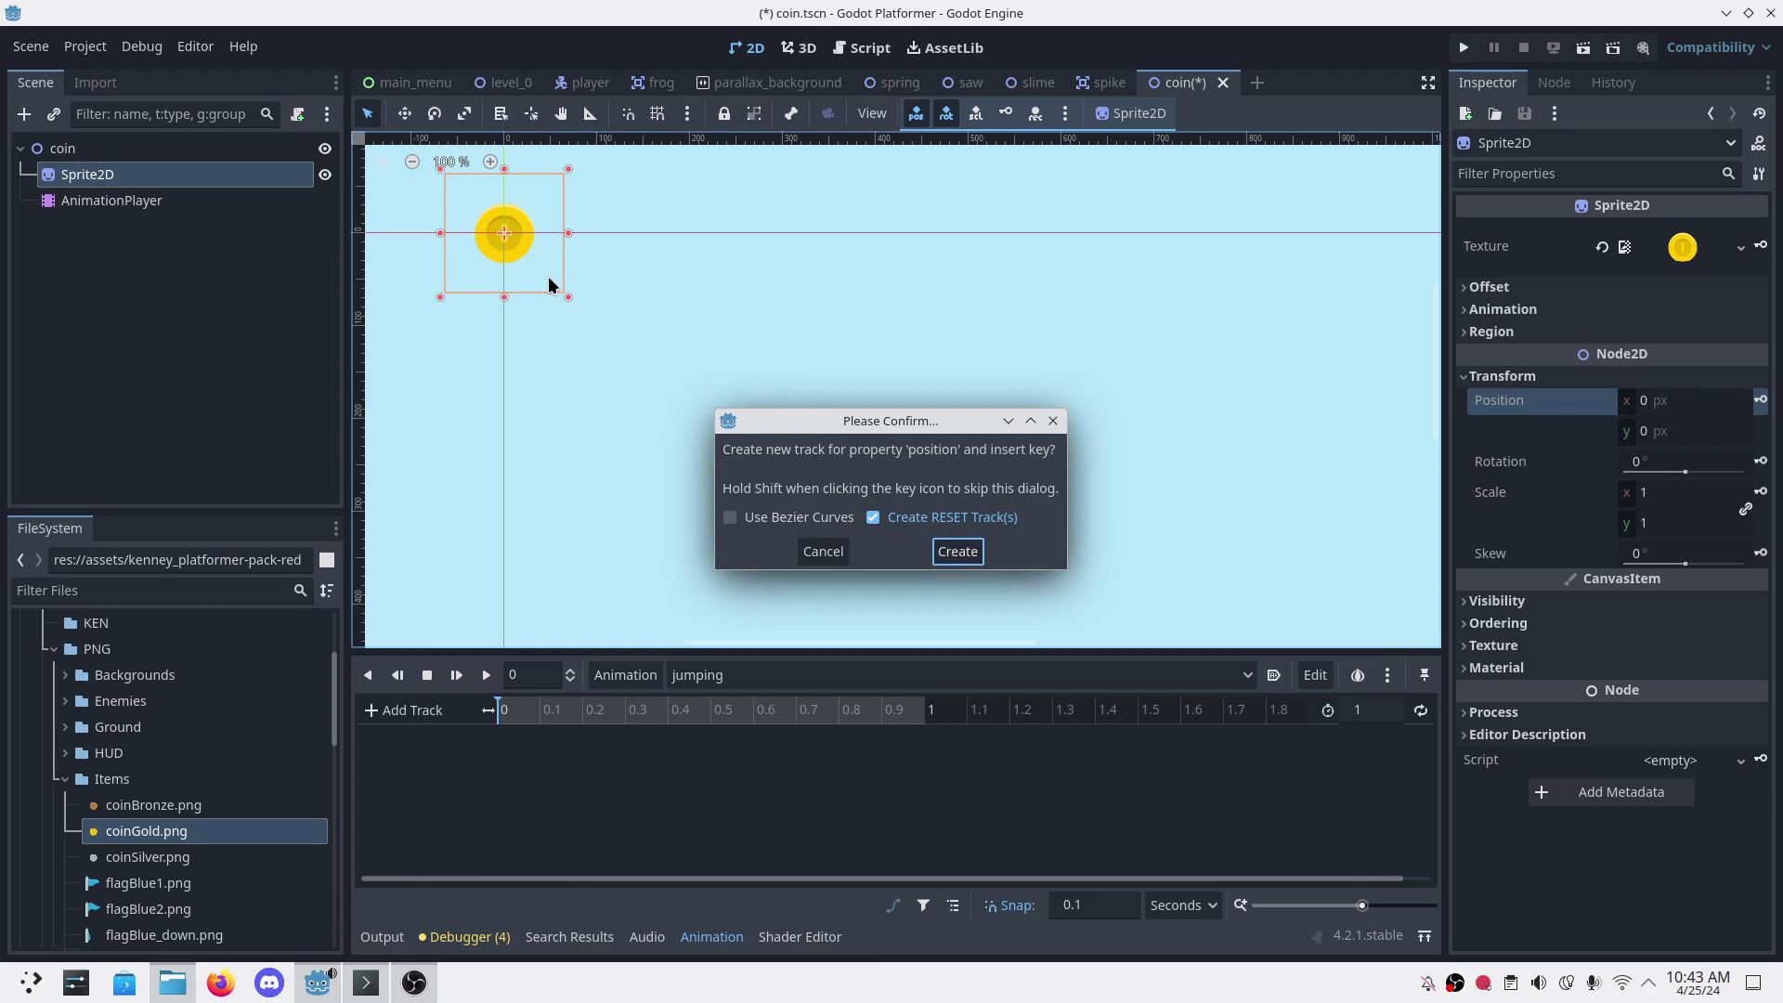
pyautogui.click(962, 555)
pyautogui.hotkey('ctrl', 's')
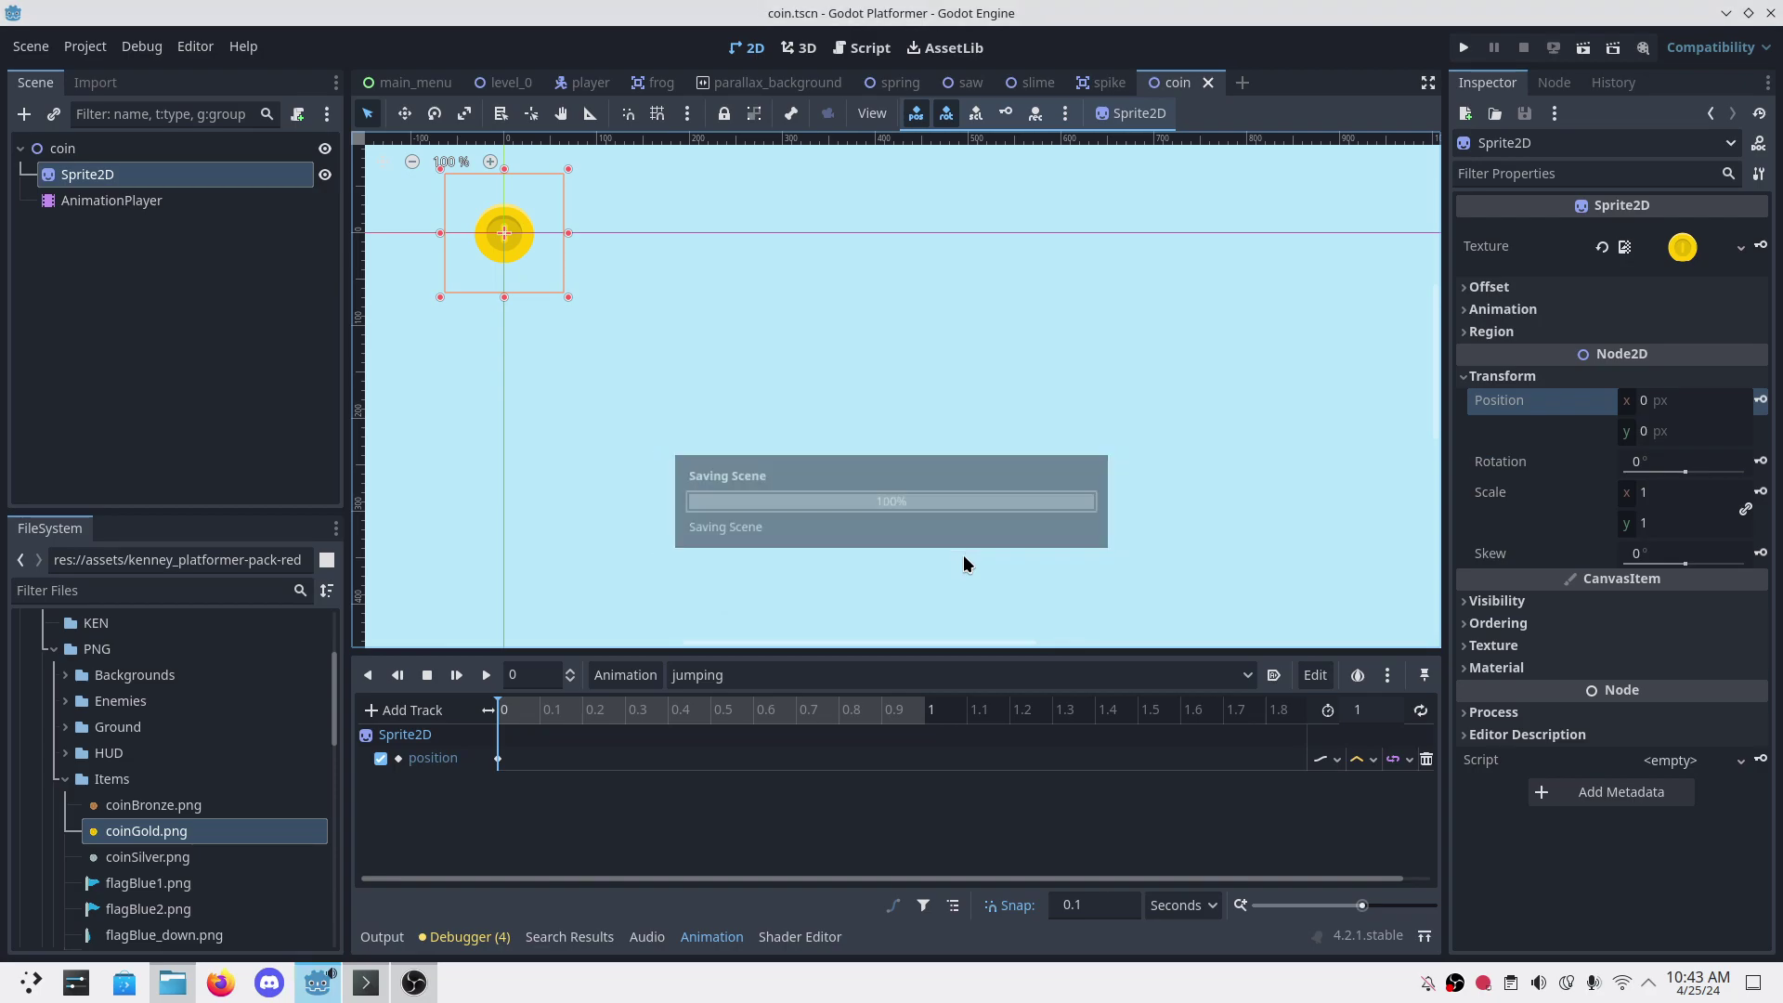
# Step: Key the sprite's Position y at -150 at 0.4 seconds
pyautogui.click(672, 719)
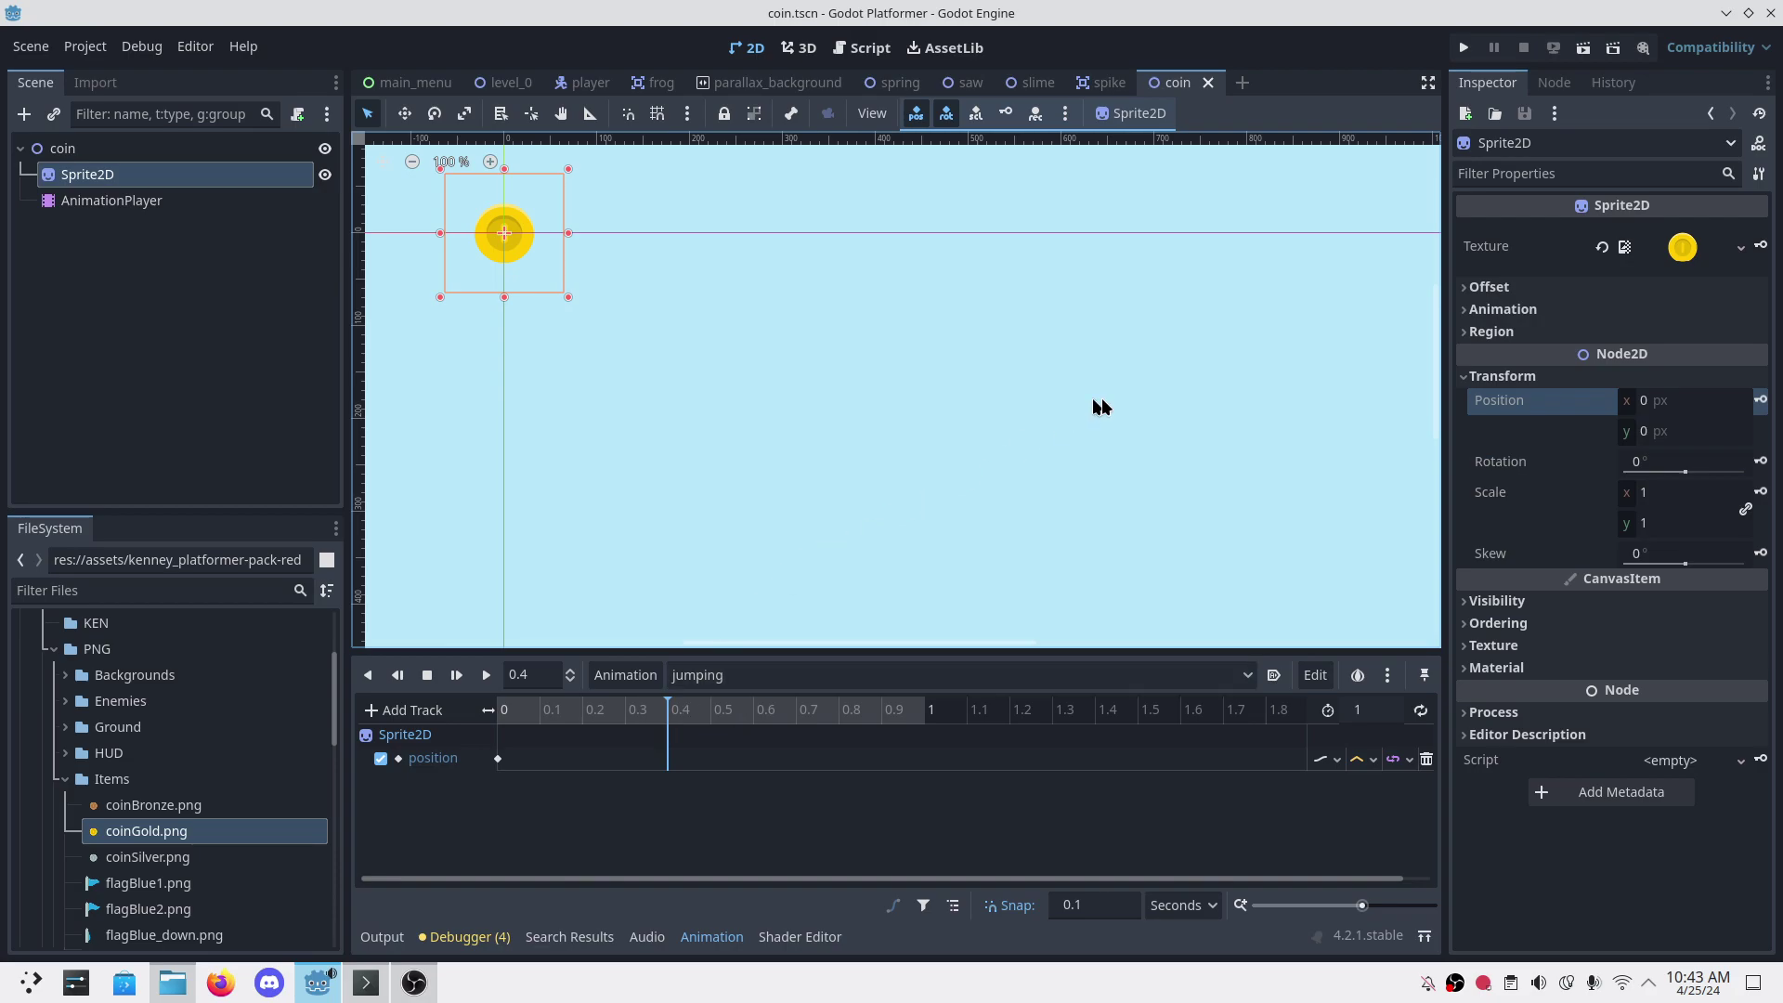
pyautogui.scroll(-4, 617, 336)
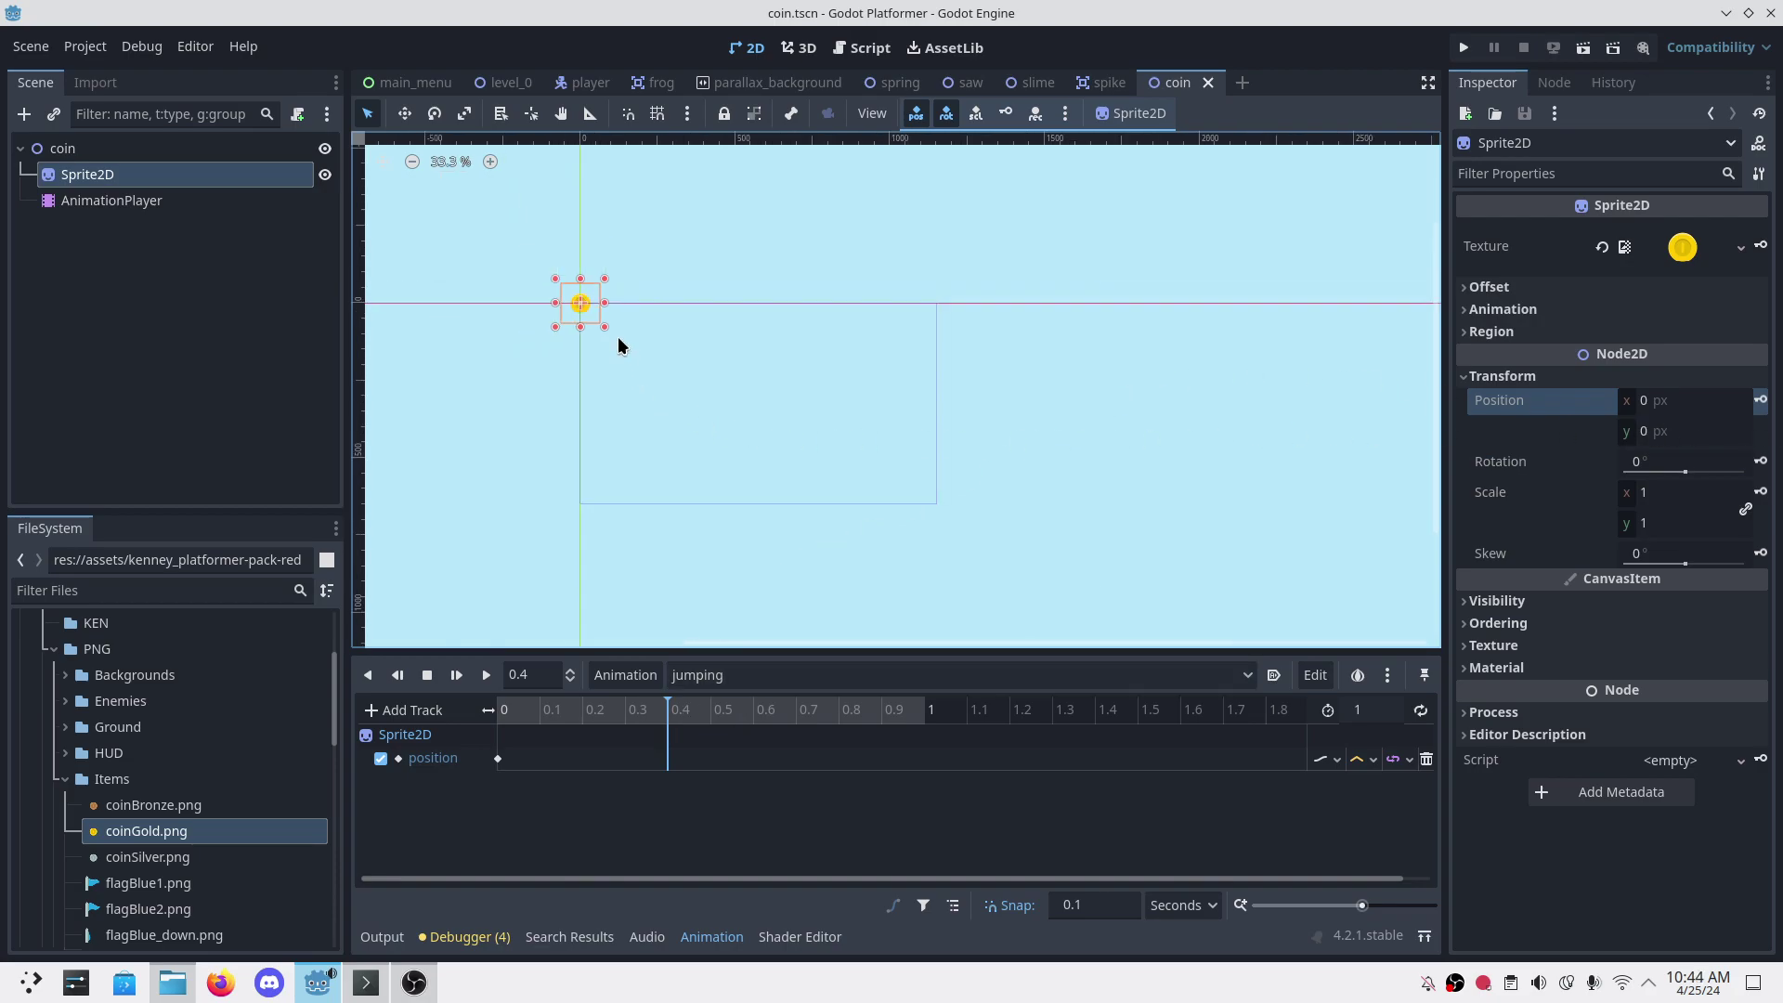
pyautogui.click(102, 200)
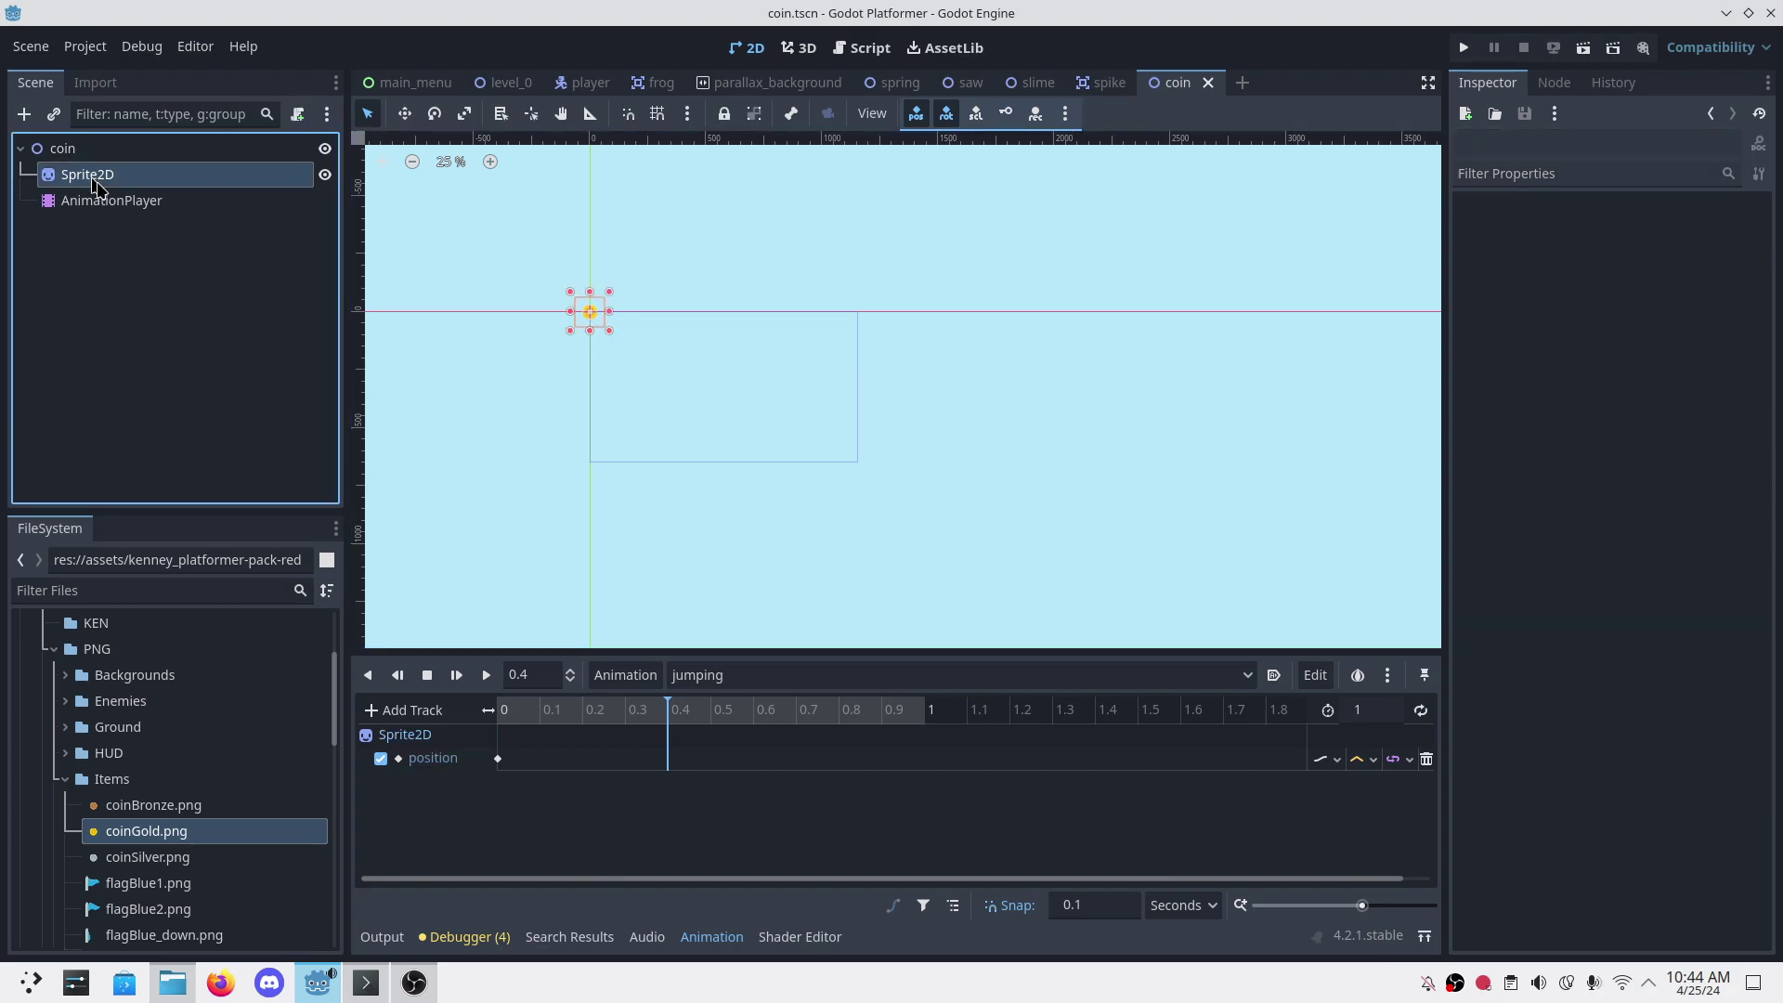
pyautogui.press('Up')
pyautogui.press('Up')
pyautogui.press('Up')
pyautogui.press('Up')
pyautogui.press('Up')
pyautogui.press('Up')
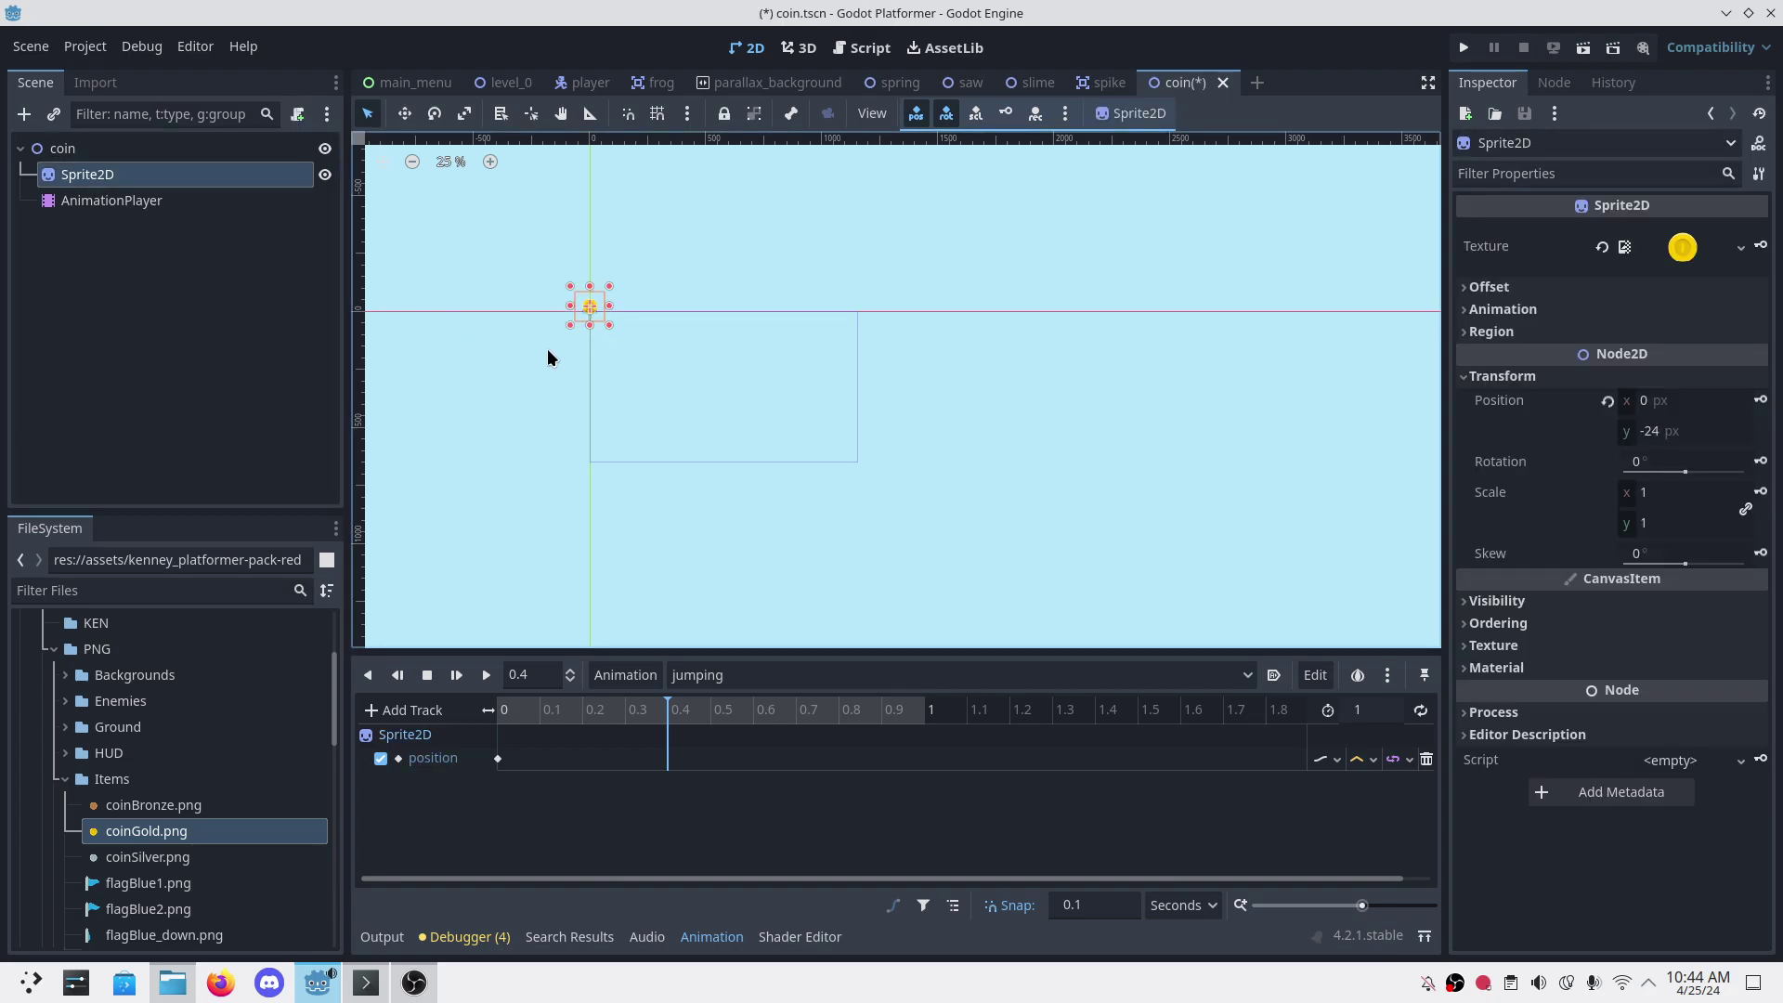
pyautogui.press('Up')
pyautogui.press('Up')
pyautogui.press('Up')
pyautogui.press('Up')
pyautogui.press('Up')
pyautogui.press('Up')
pyautogui.press('Up')
pyautogui.press('Up')
pyautogui.press('Up')
pyautogui.press('Up')
pyautogui.press('Up')
pyautogui.press('Up')
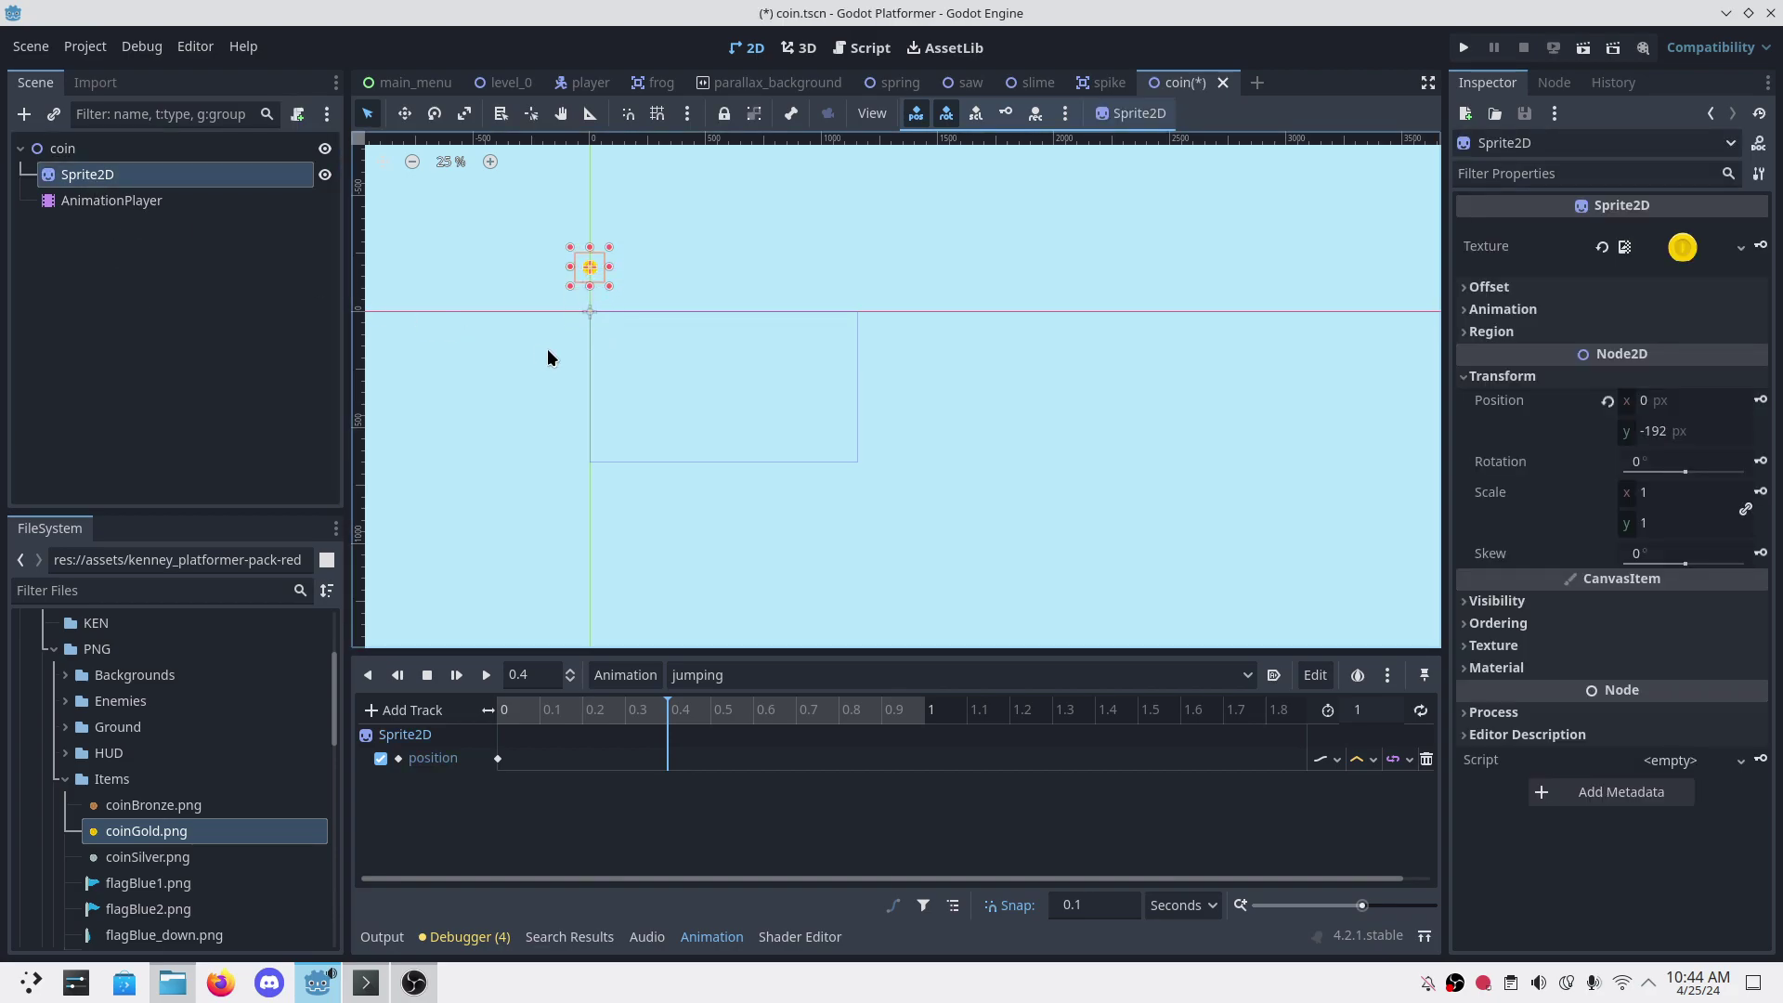
pyautogui.press('Up')
pyautogui.press('Up')
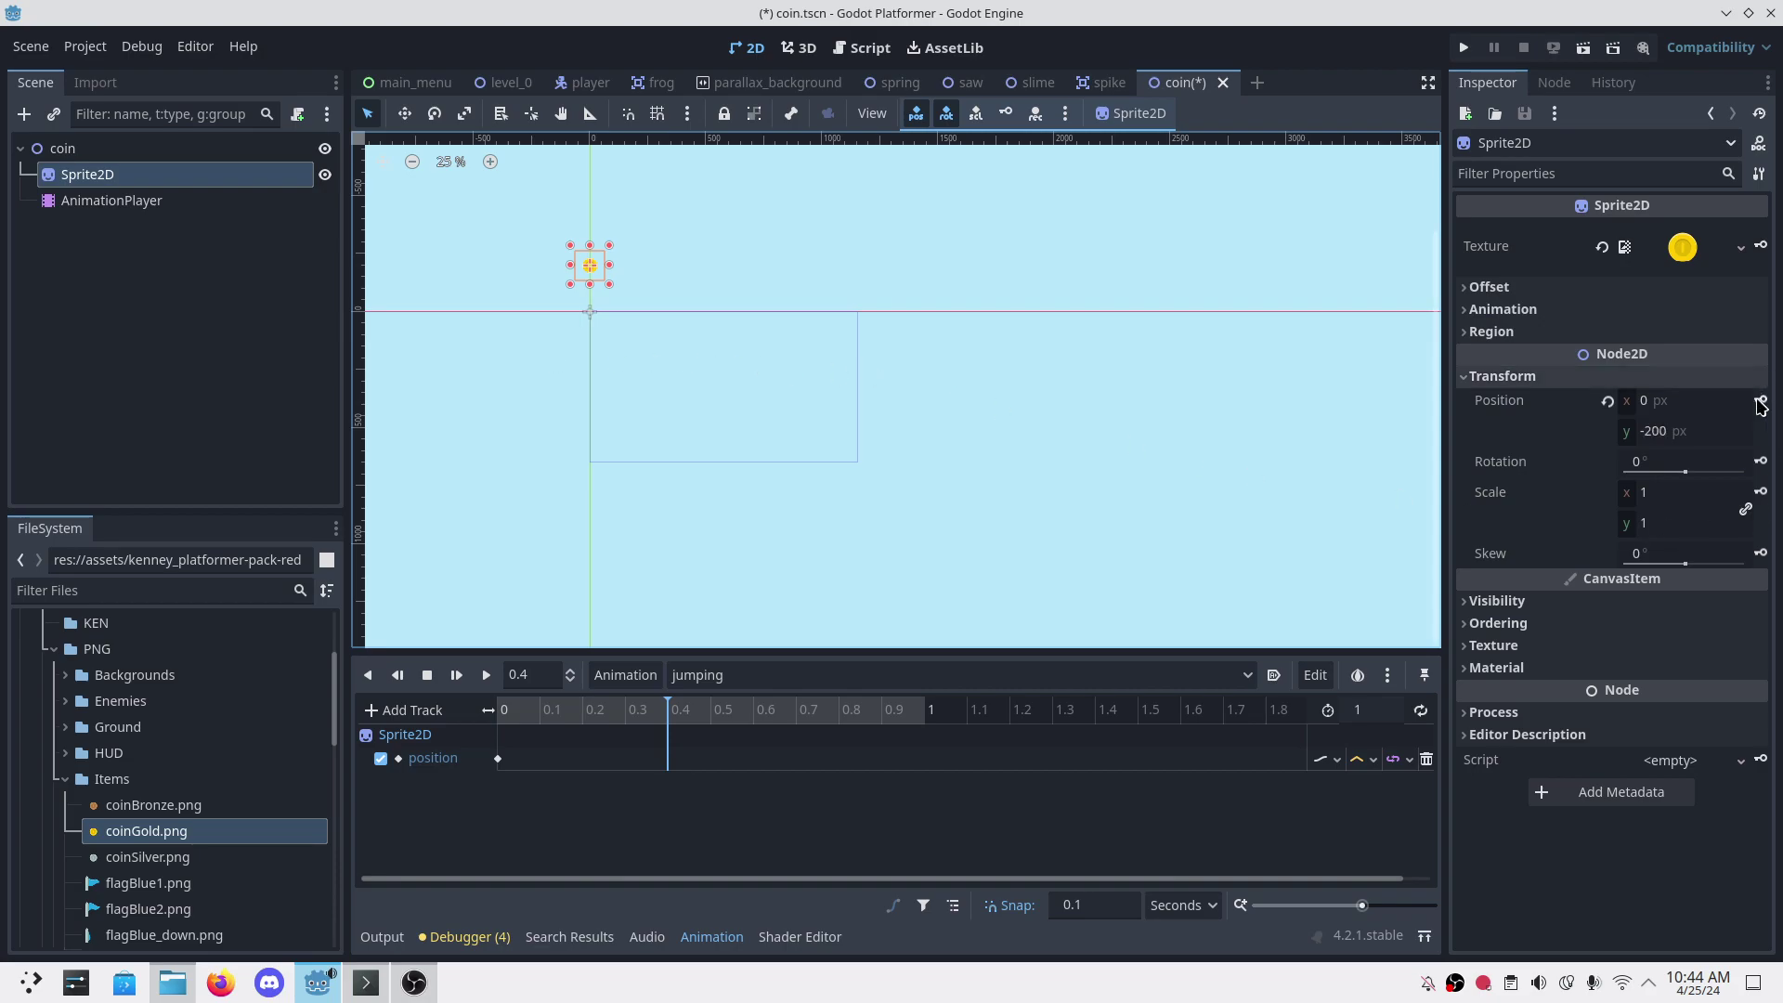
pyautogui.click(1664, 435)
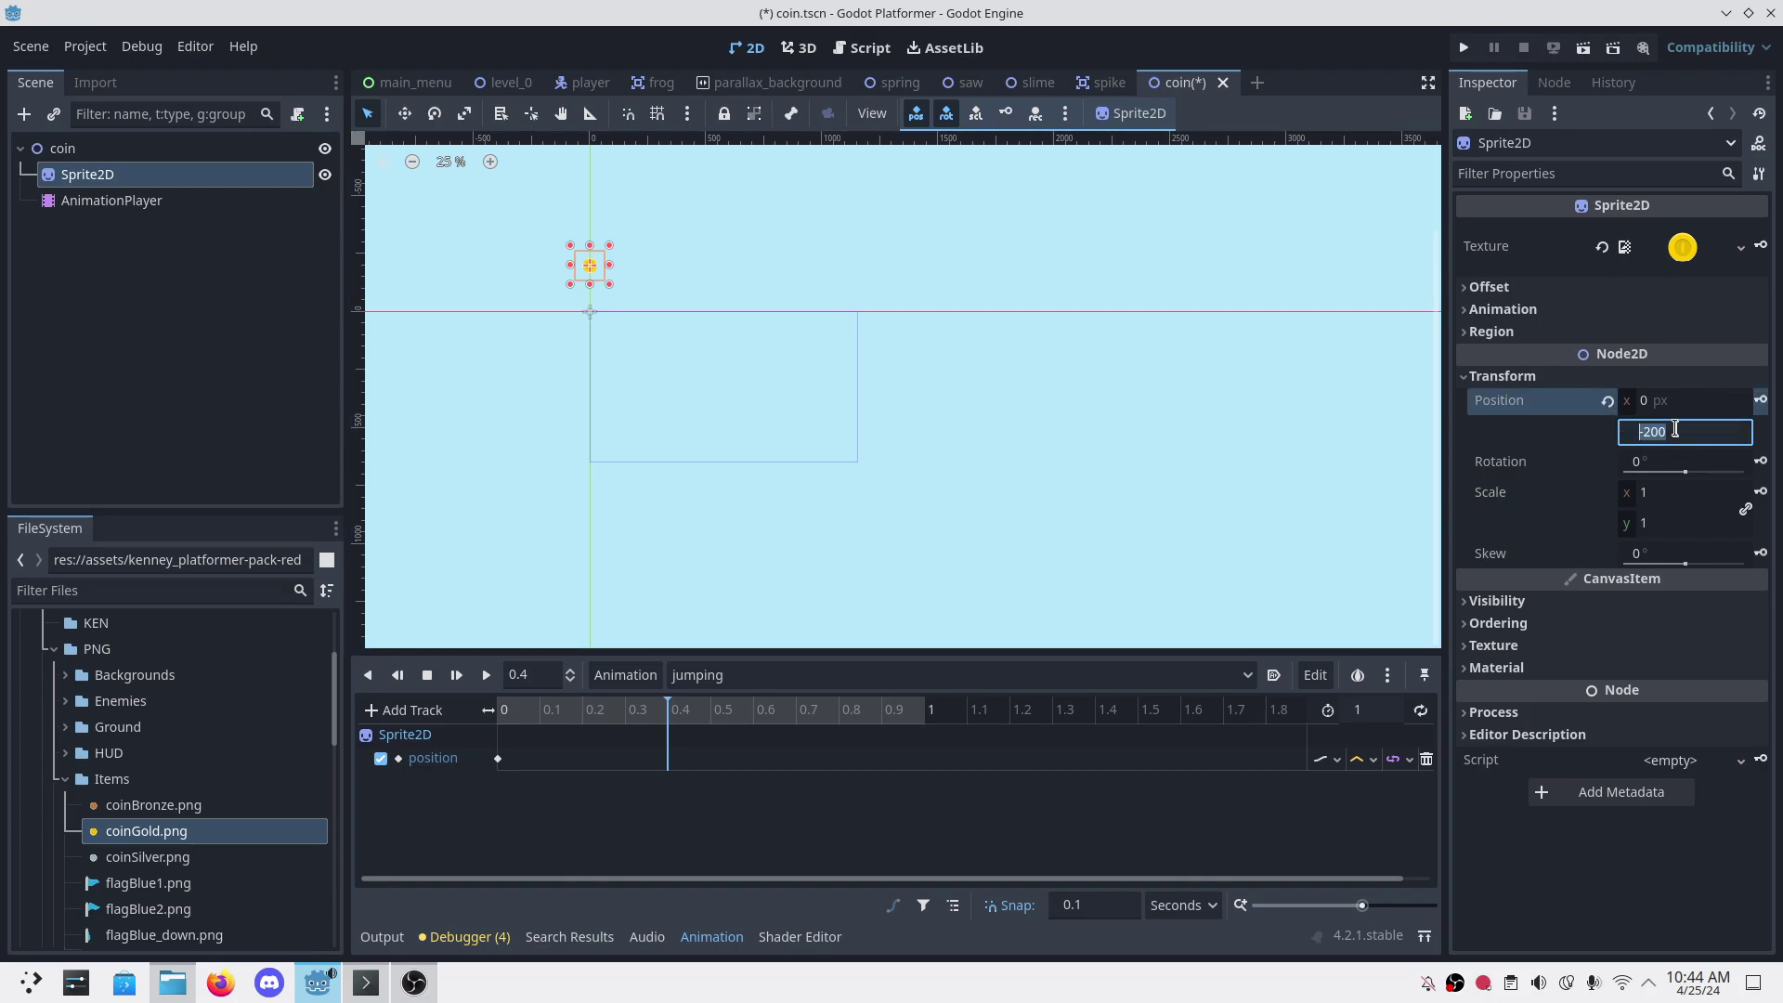
pyautogui.write('-15')
pyautogui.press('Return')
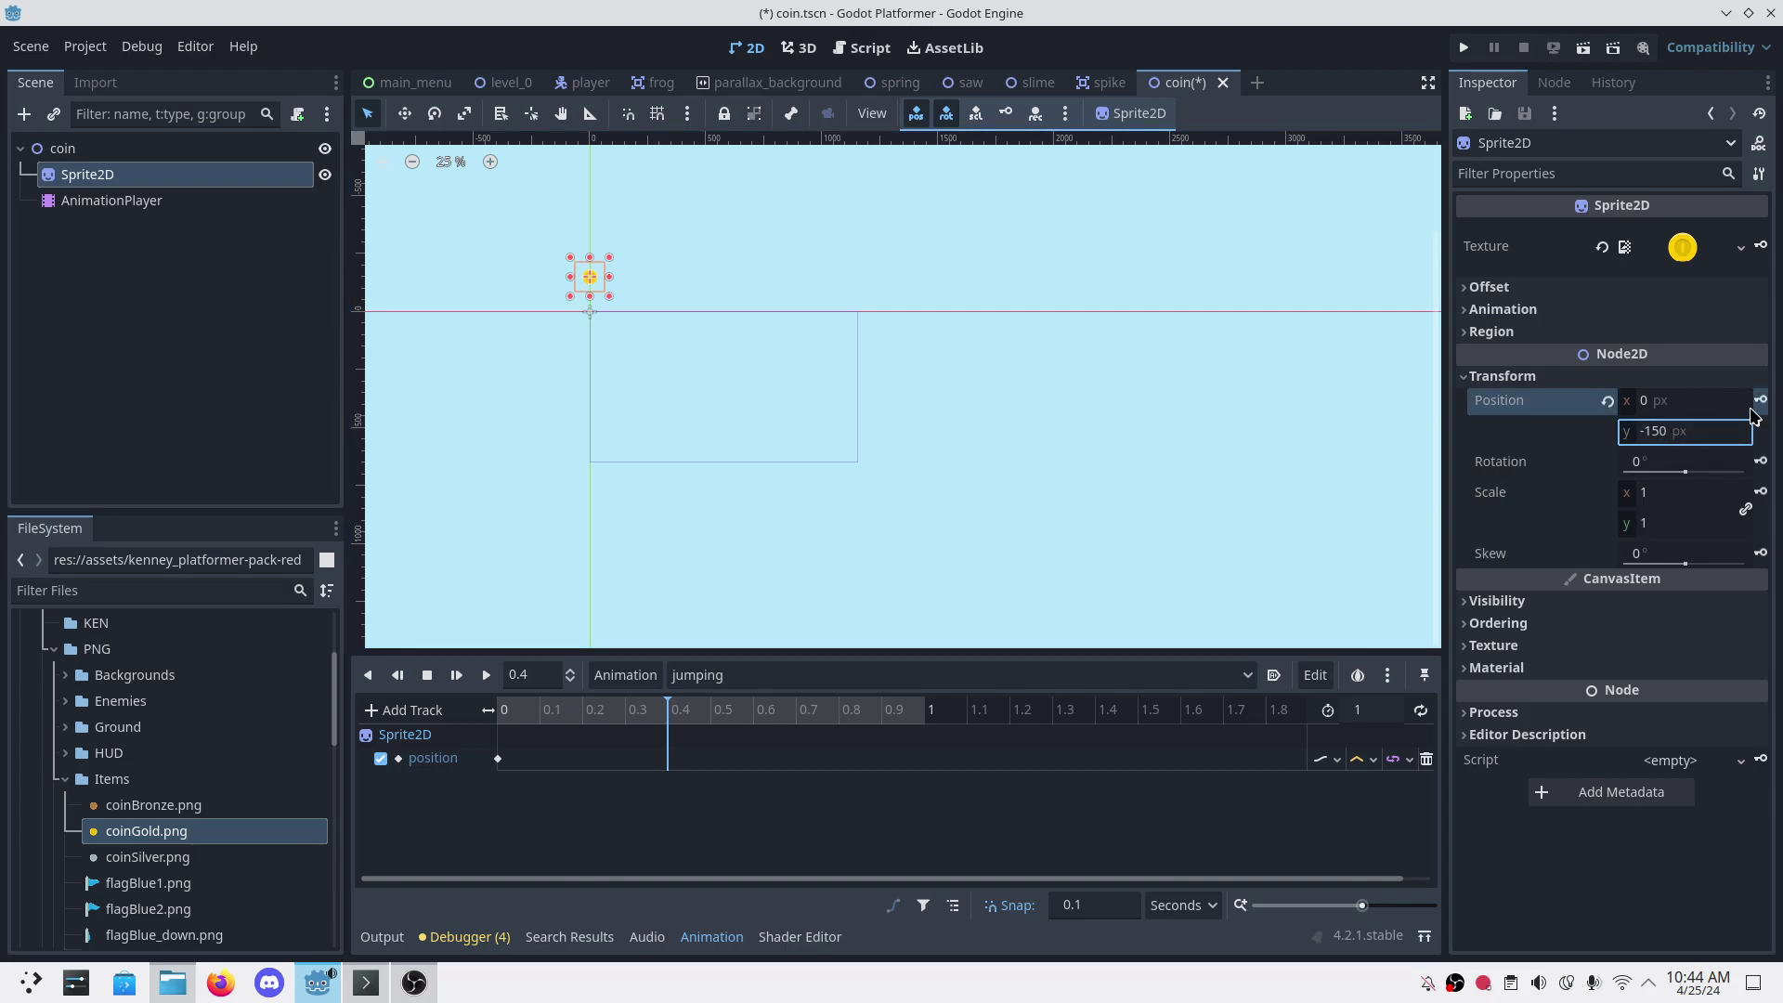
pyautogui.click(1759, 399)
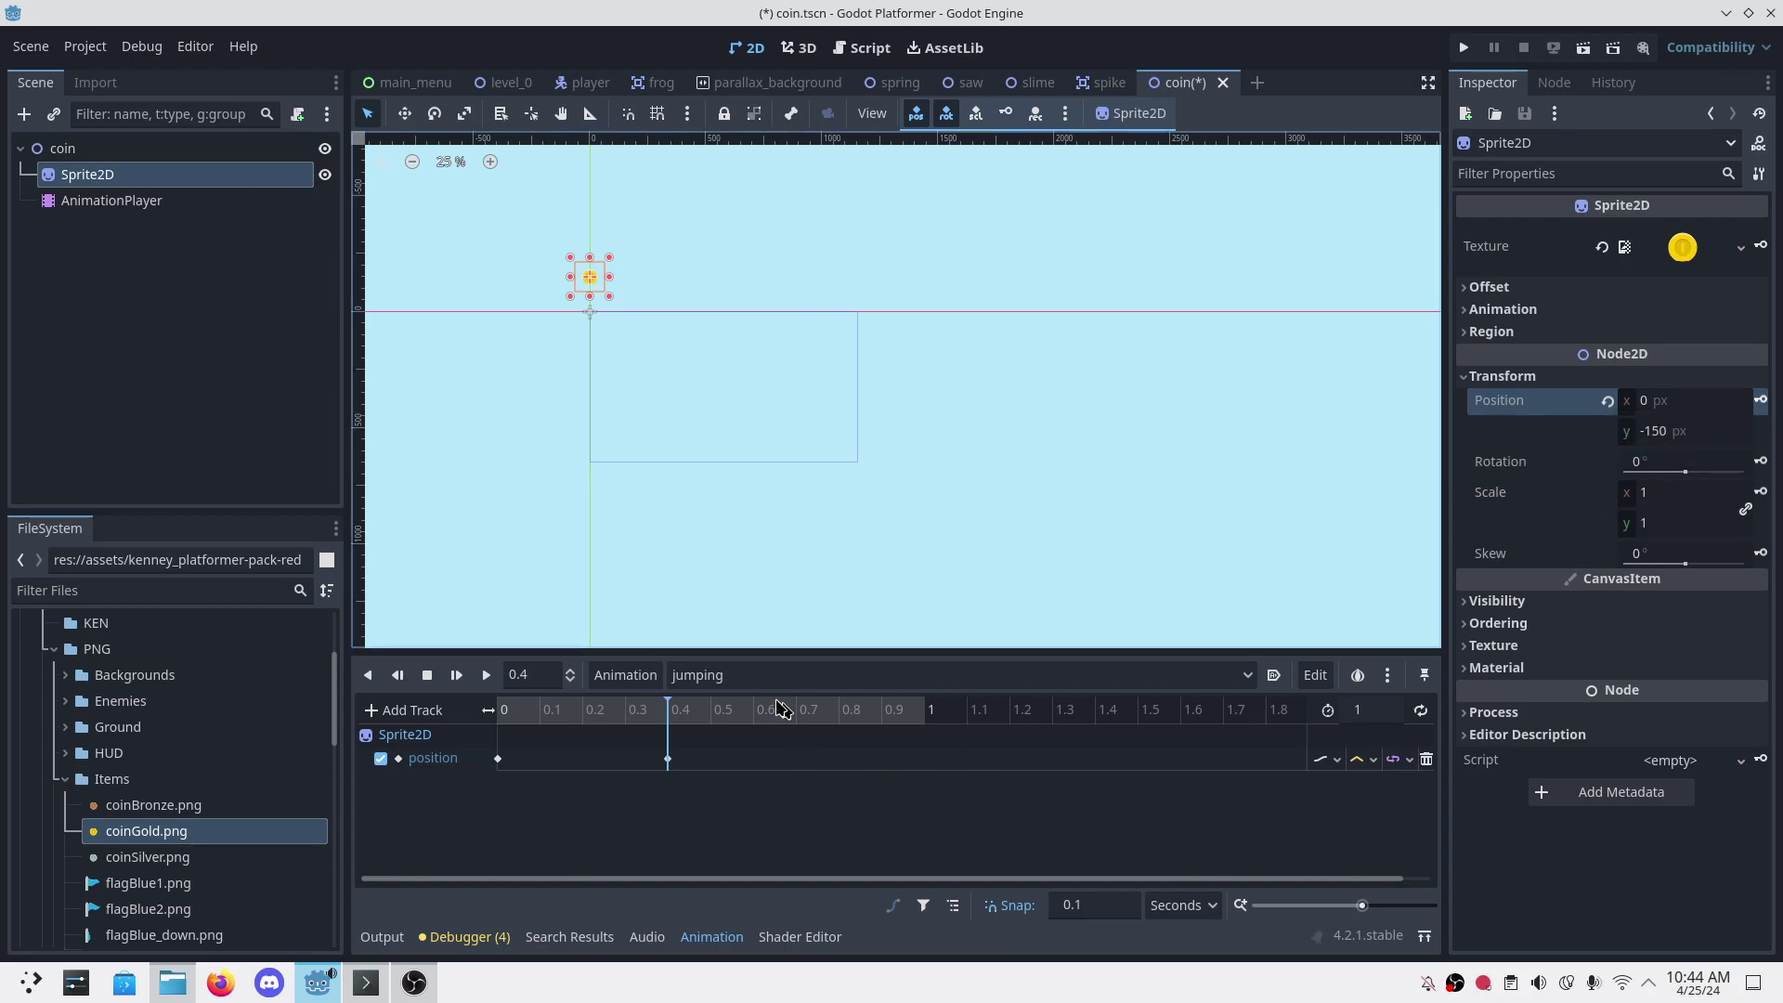
# Step: Set Position y to -160 at 0.5 s and -150 at 0.6 s
pyautogui.click(713, 714)
pyautogui.click(1662, 433)
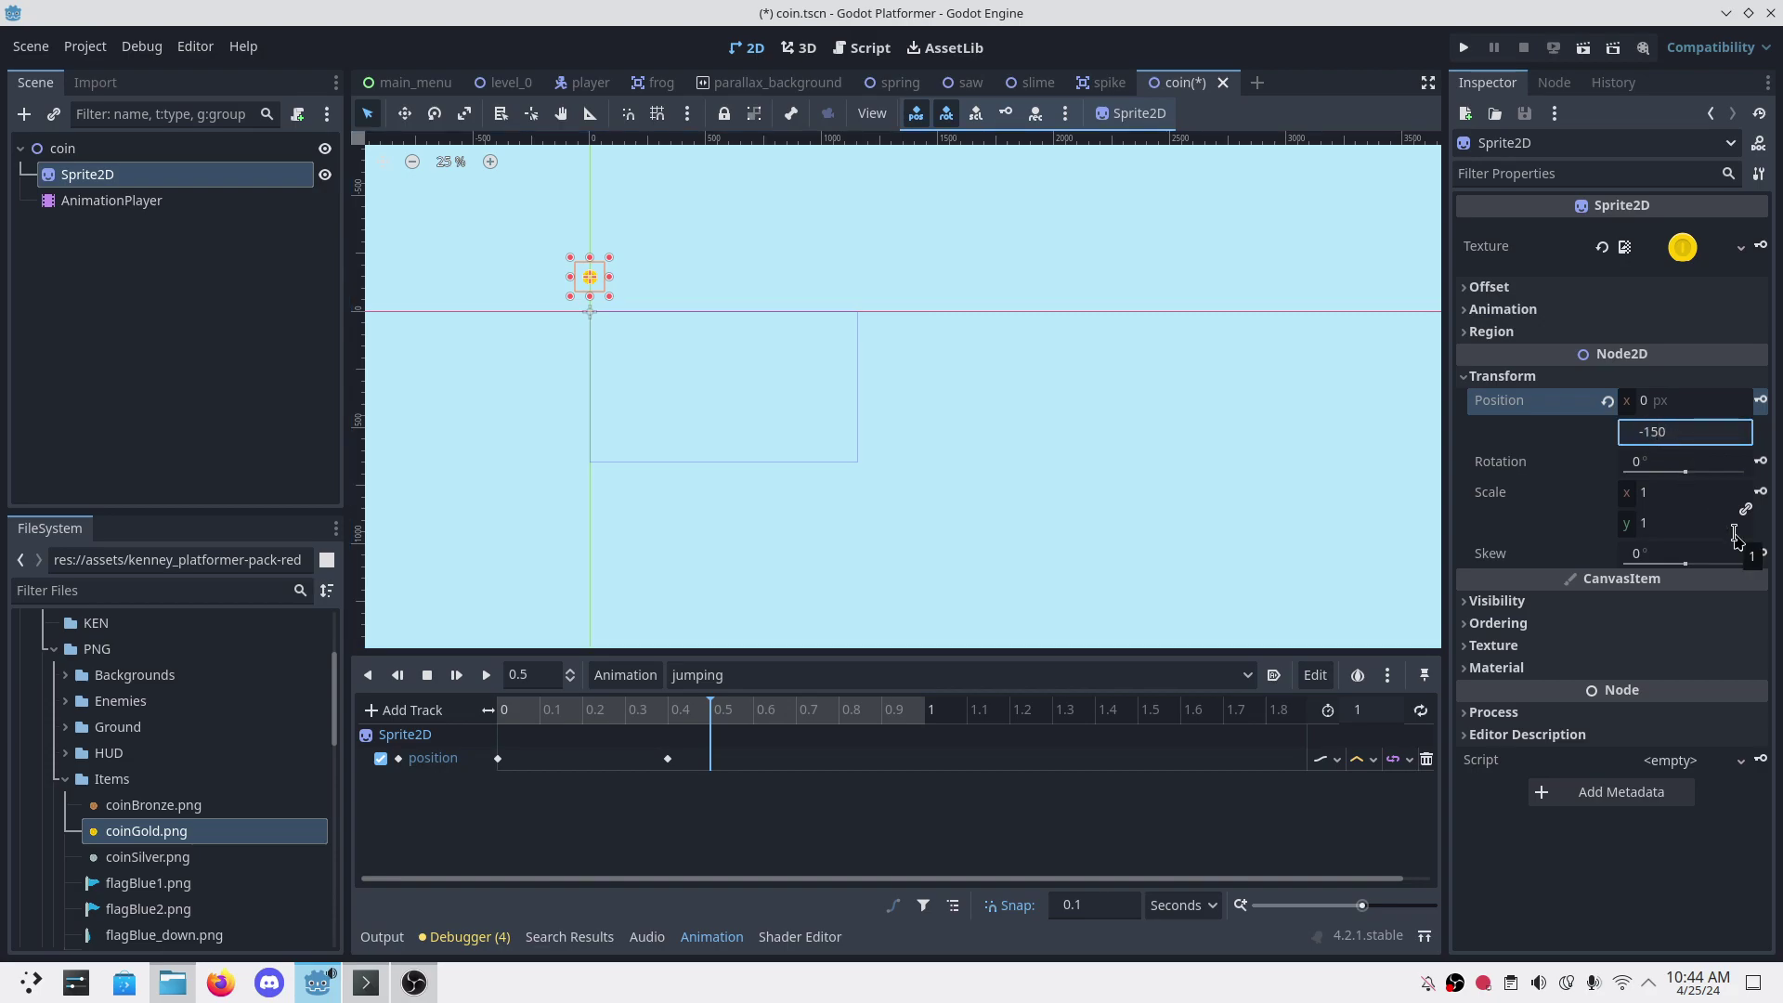
pyautogui.write('-160')
pyautogui.press('Return')
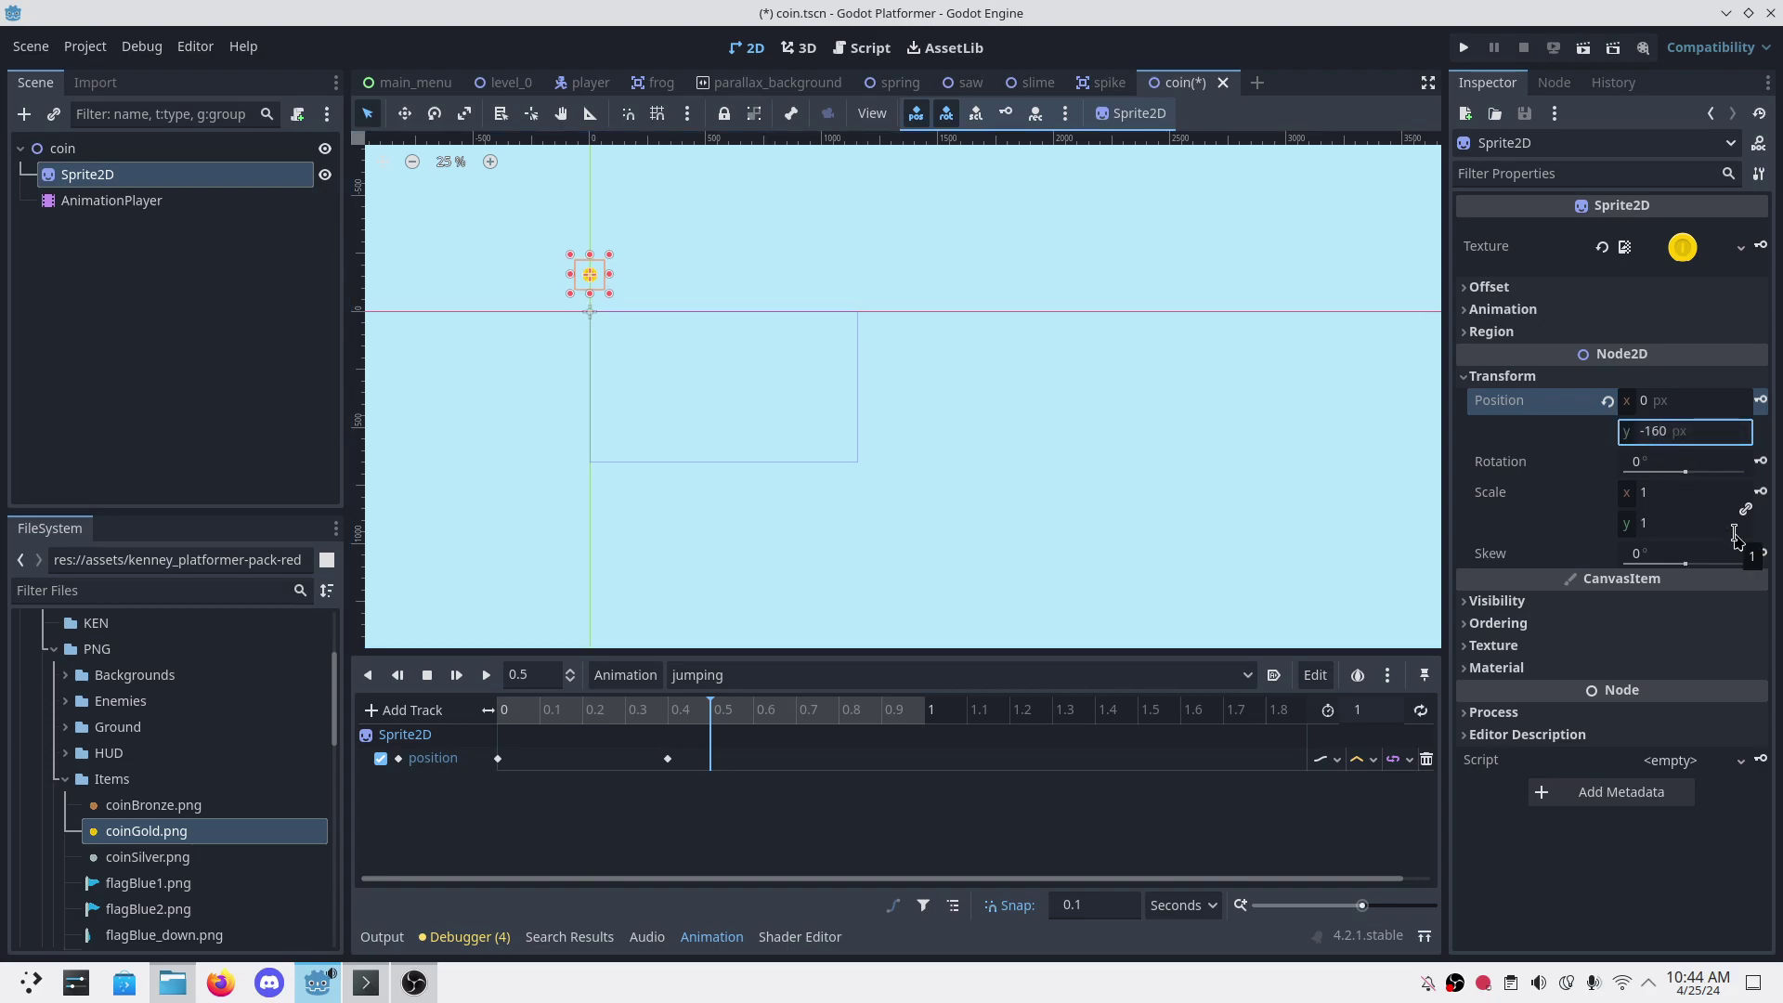
pyautogui.click(1761, 404)
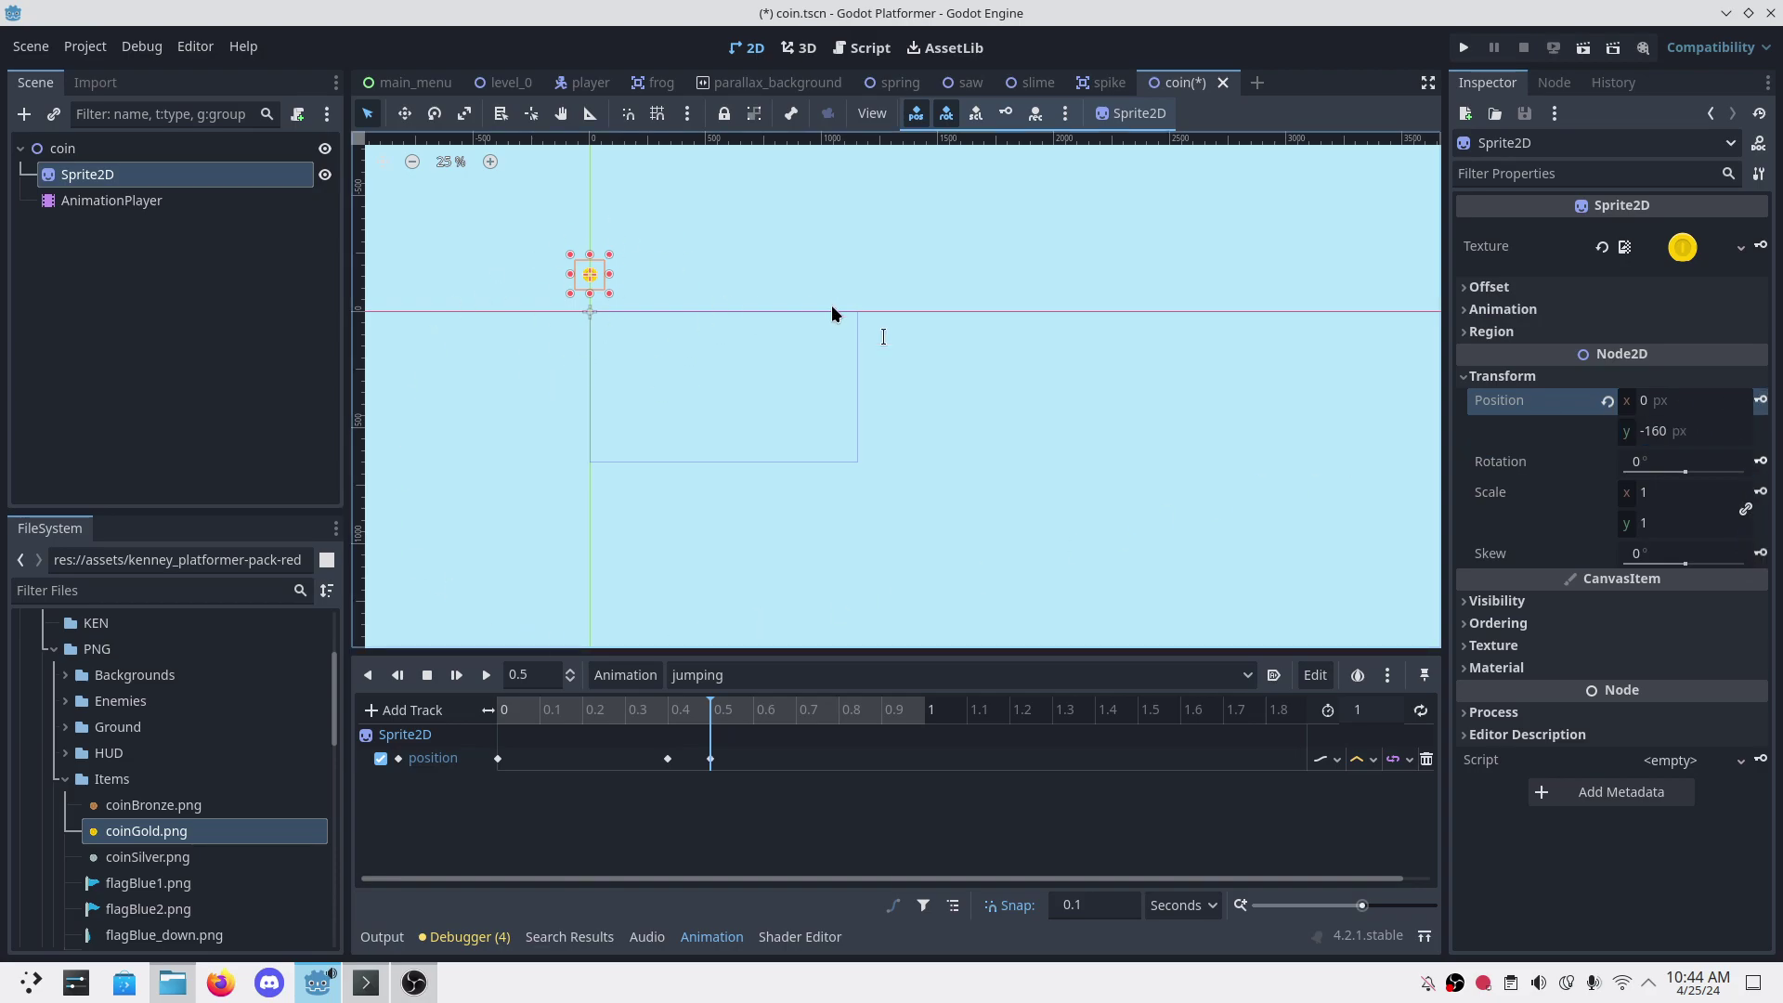
pyautogui.click(752, 712)
pyautogui.click(1659, 432)
pyautogui.write('-10')
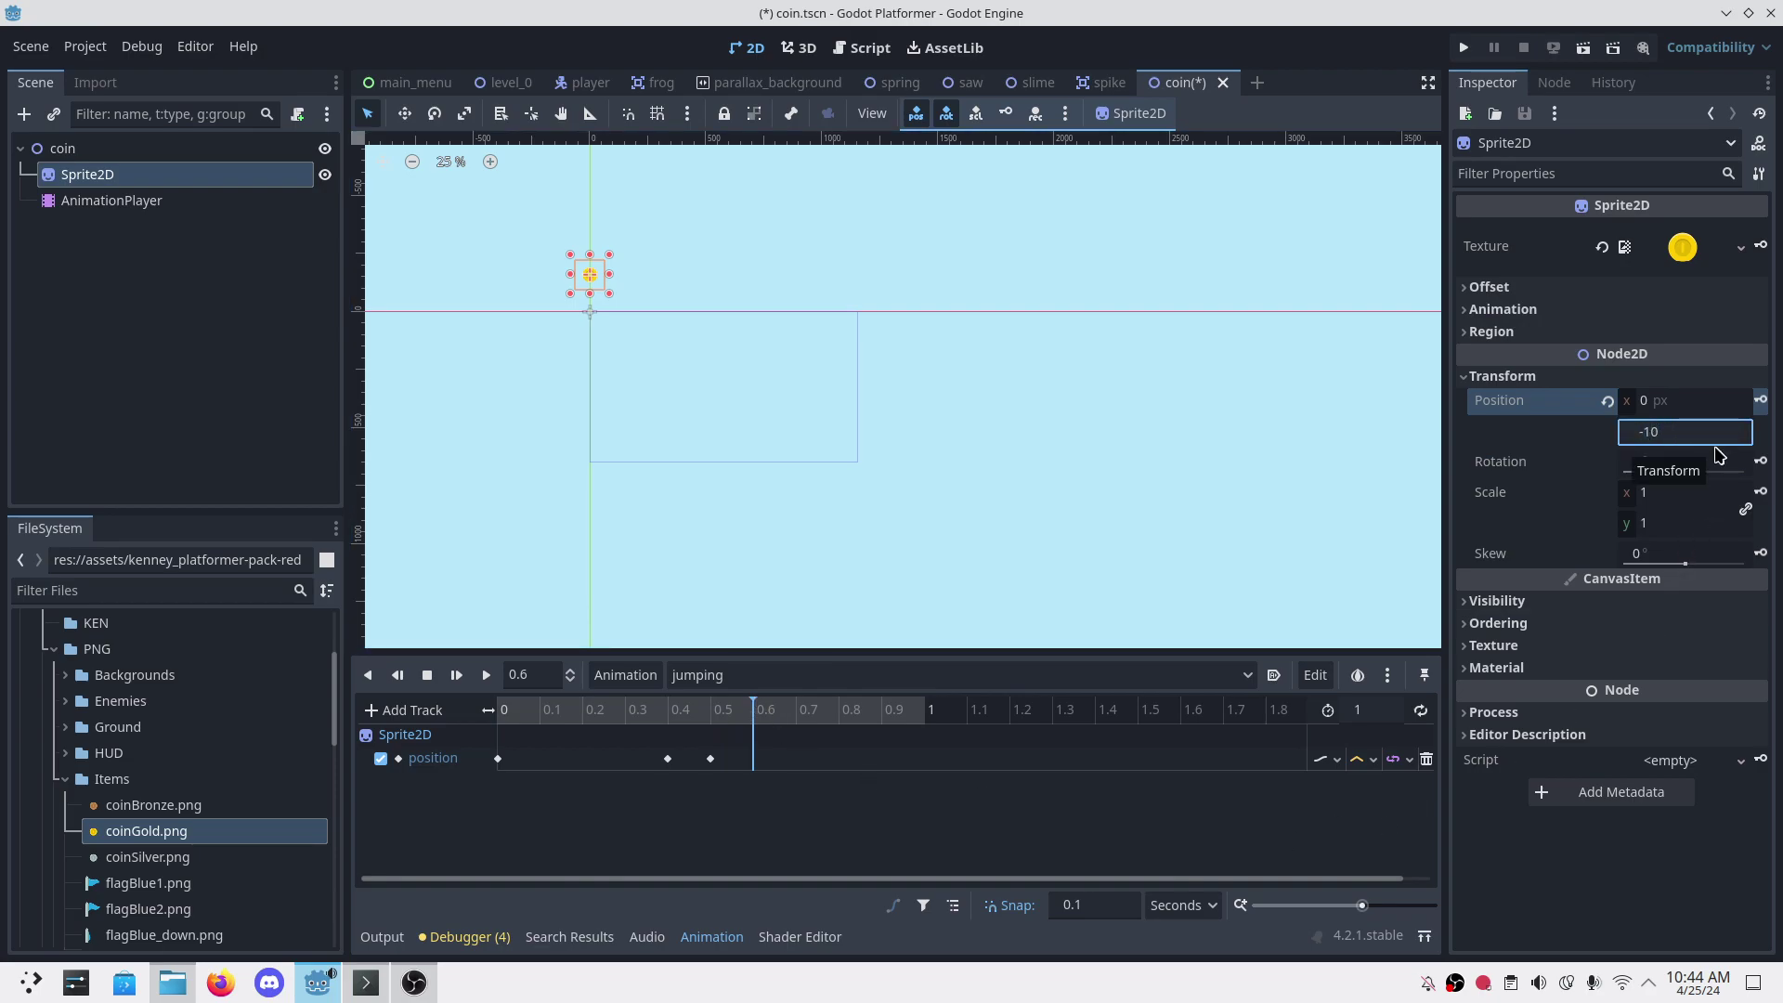
pyautogui.write('5')
pyautogui.press('Return')
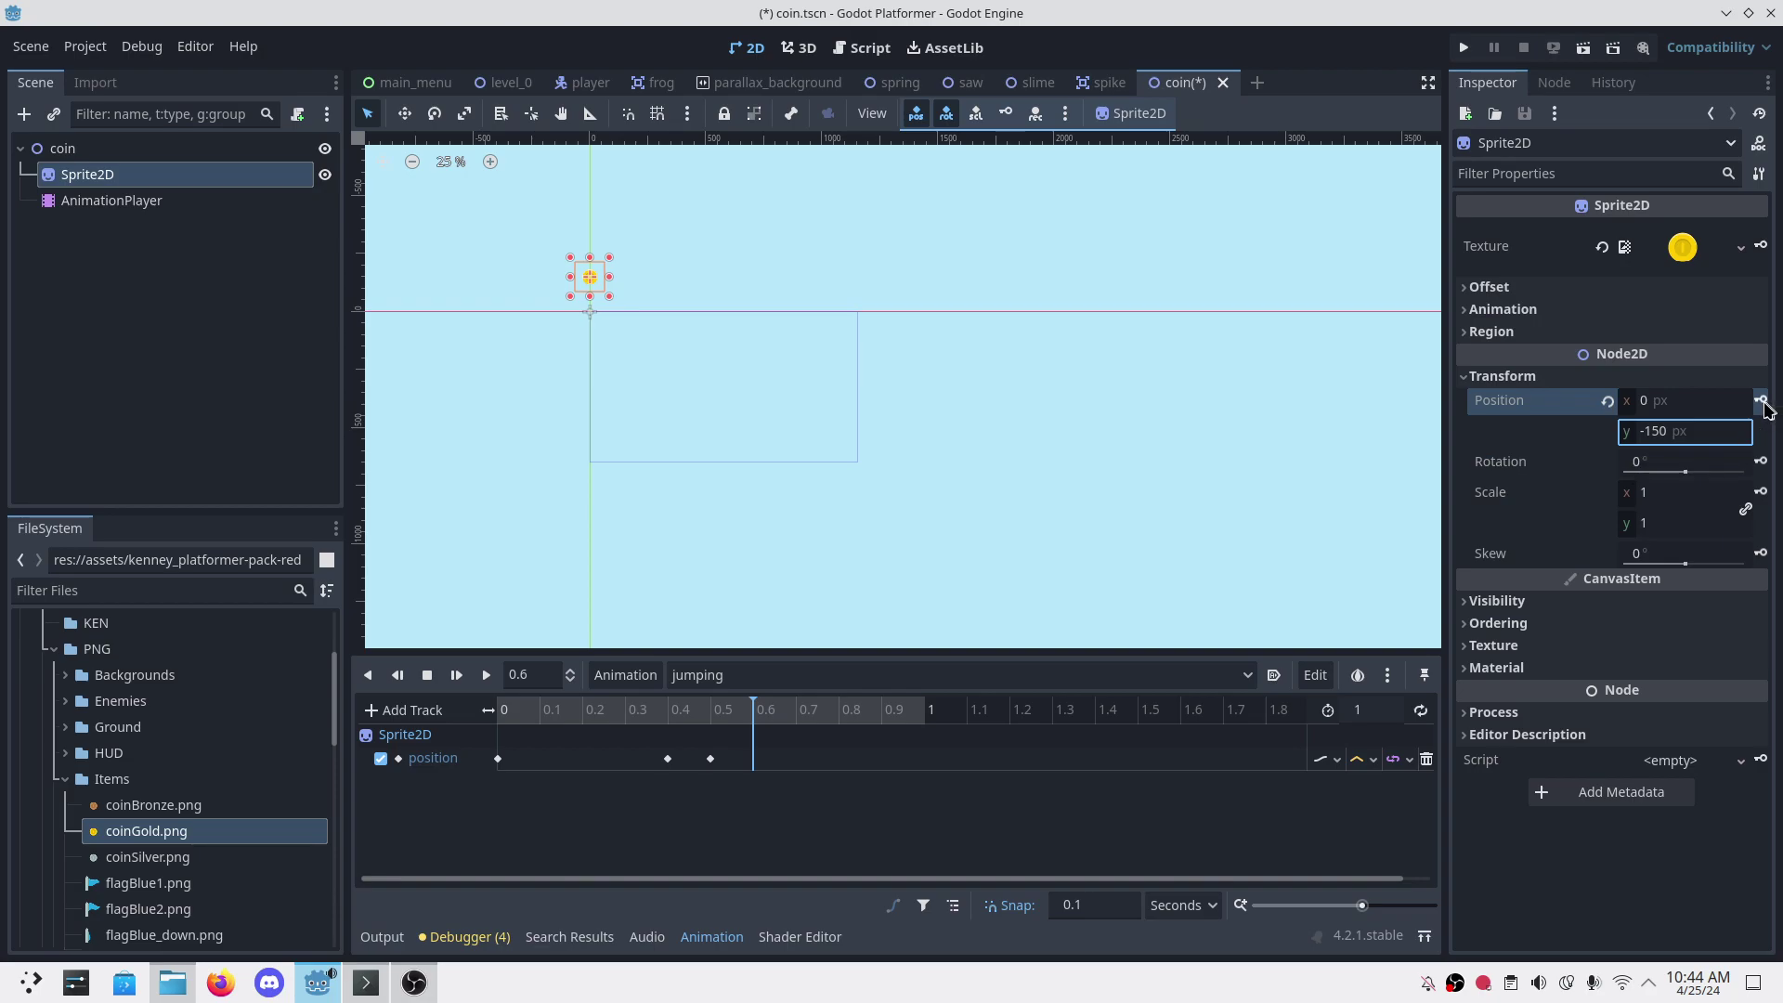
# Step: Return Position y to 0 at 1 second and save coin.tscn
pyautogui.click(926, 711)
pyautogui.click(1688, 434)
pyautogui.write('0')
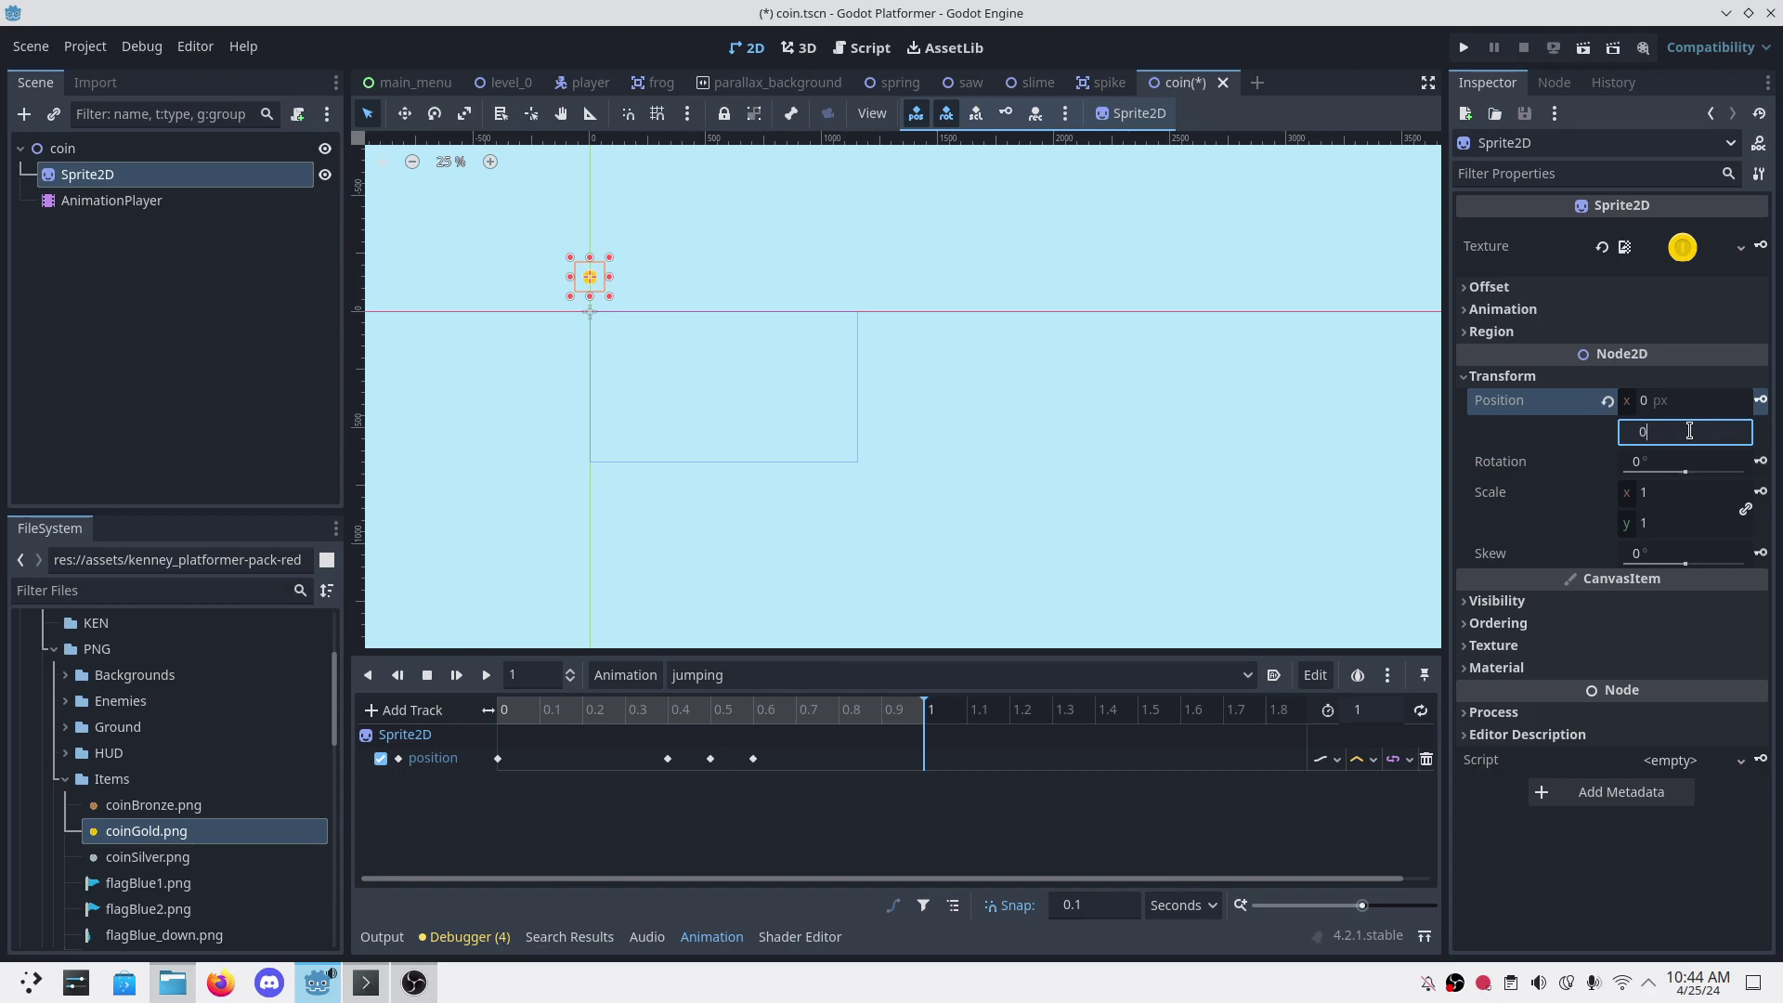
pyautogui.press('Return')
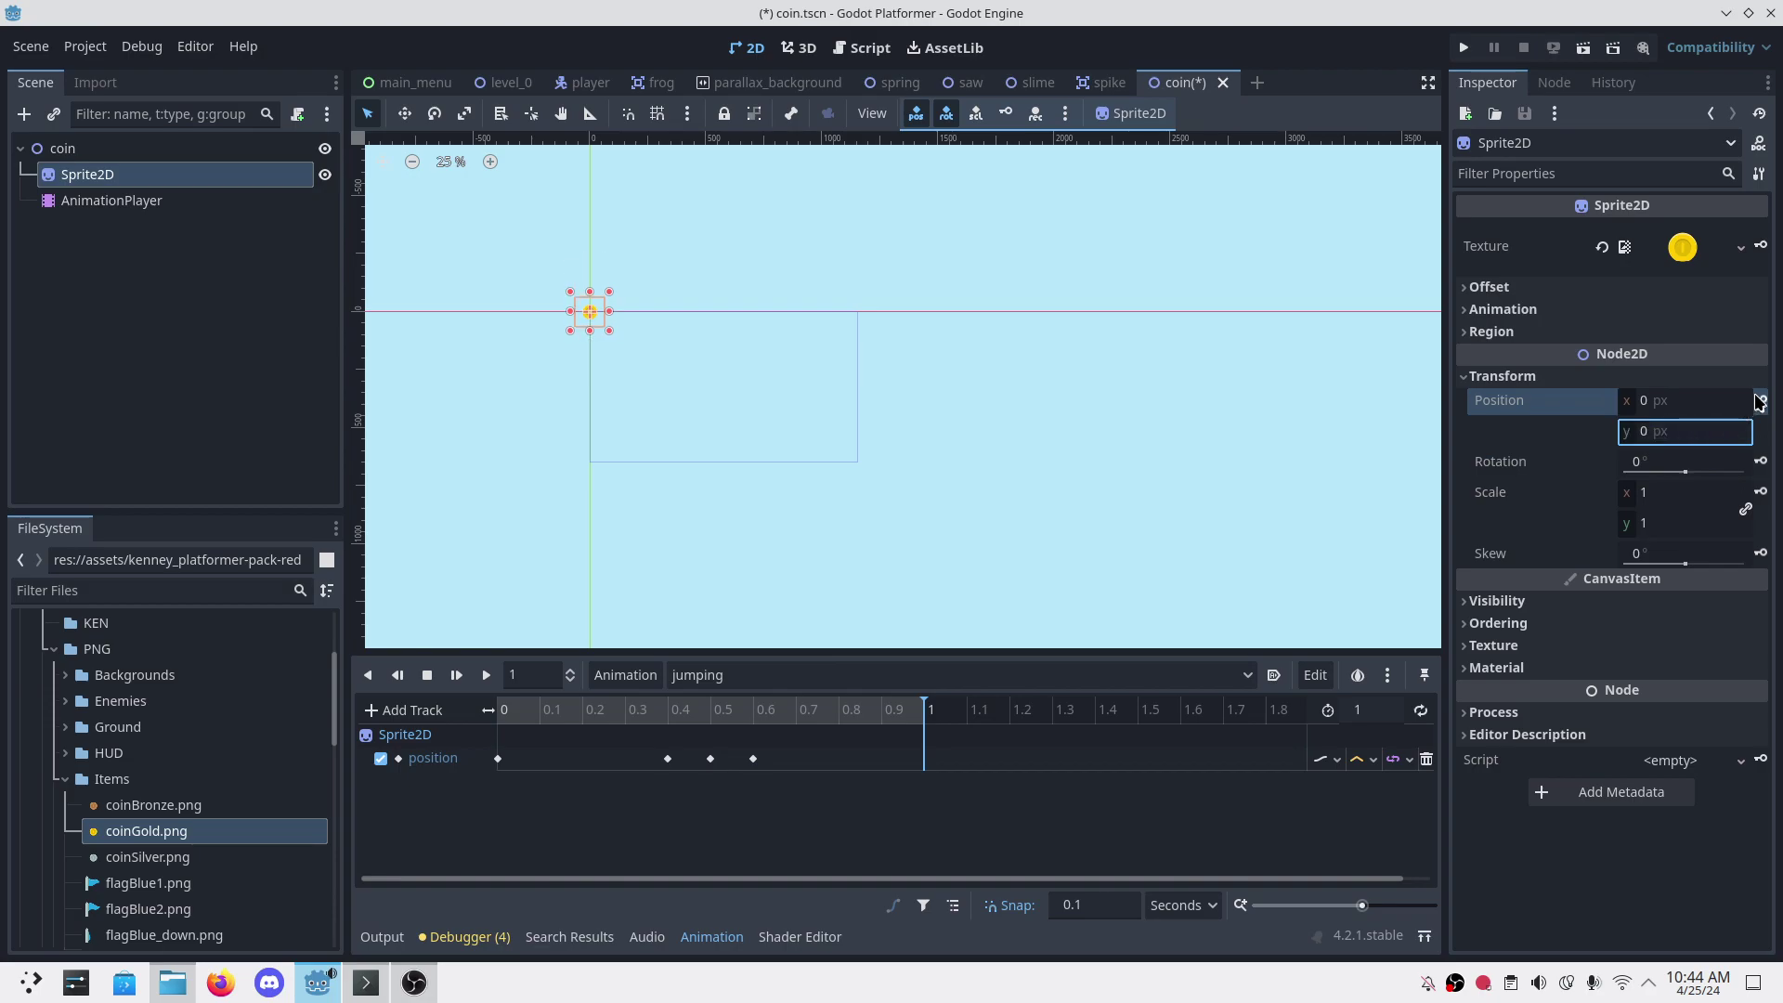
pyautogui.hotkey('ctrl', 's')
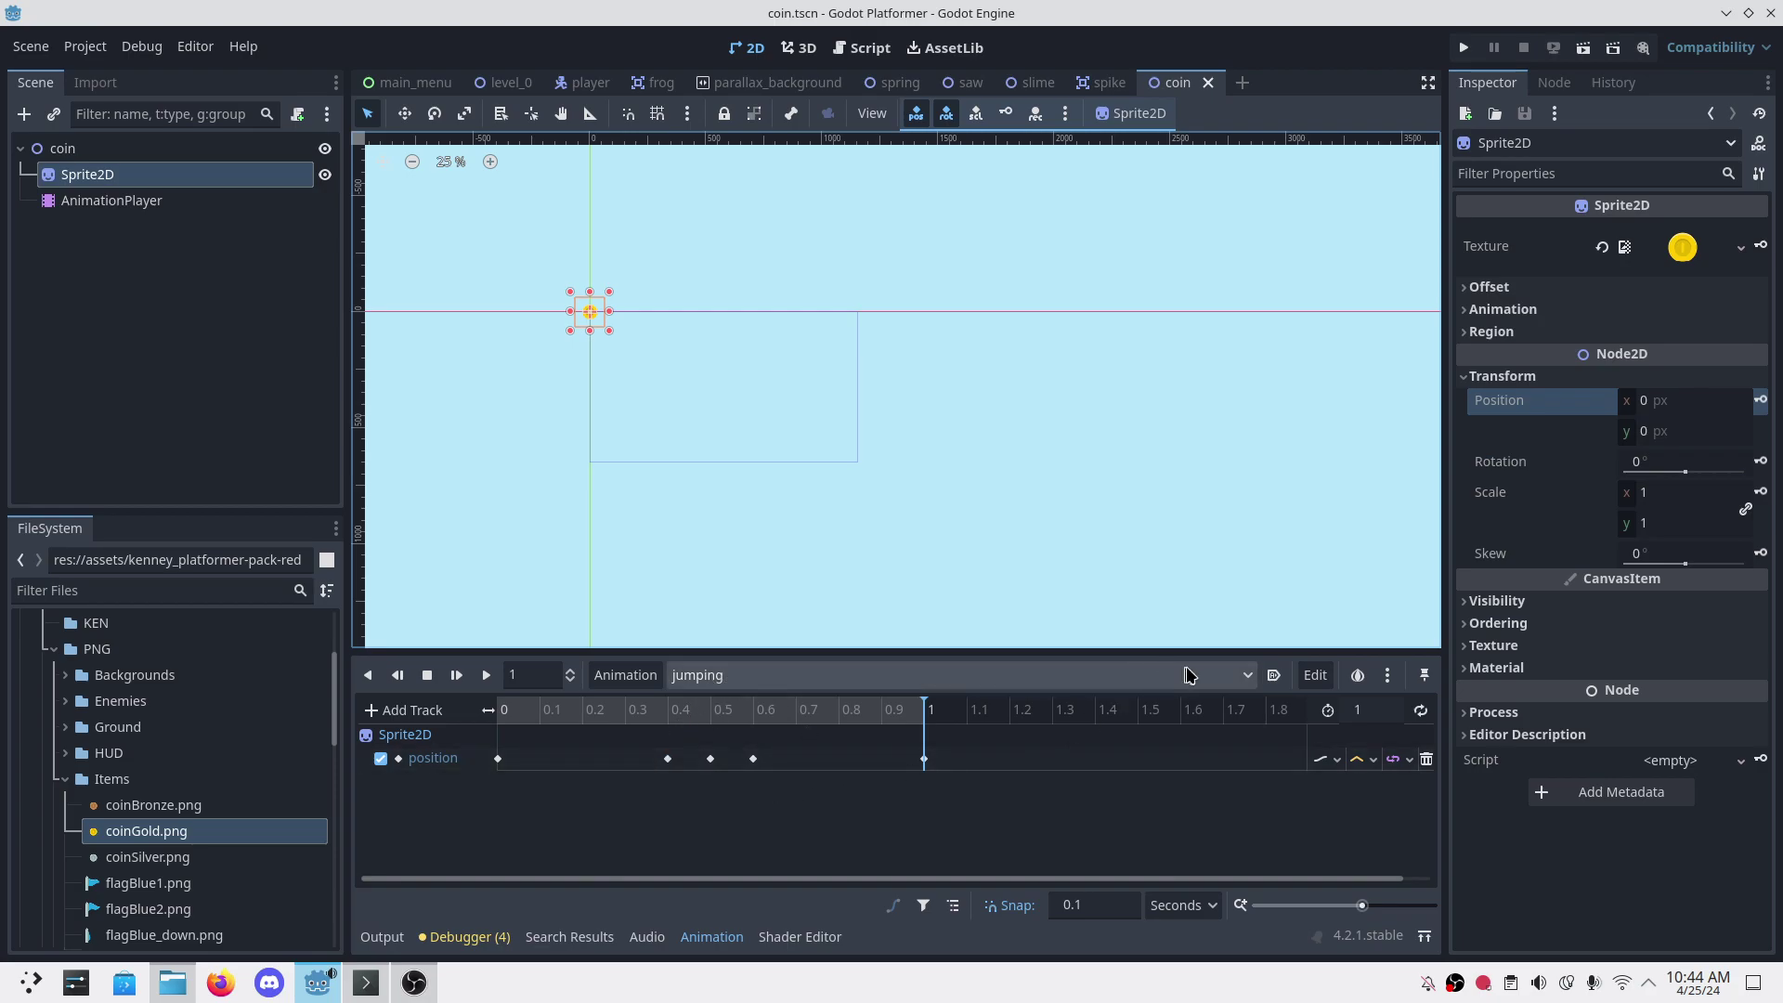
# Step: Make the jumping animation loop and autoplay on load, previewing it and saving the coin scene
pyautogui.click(1419, 713)
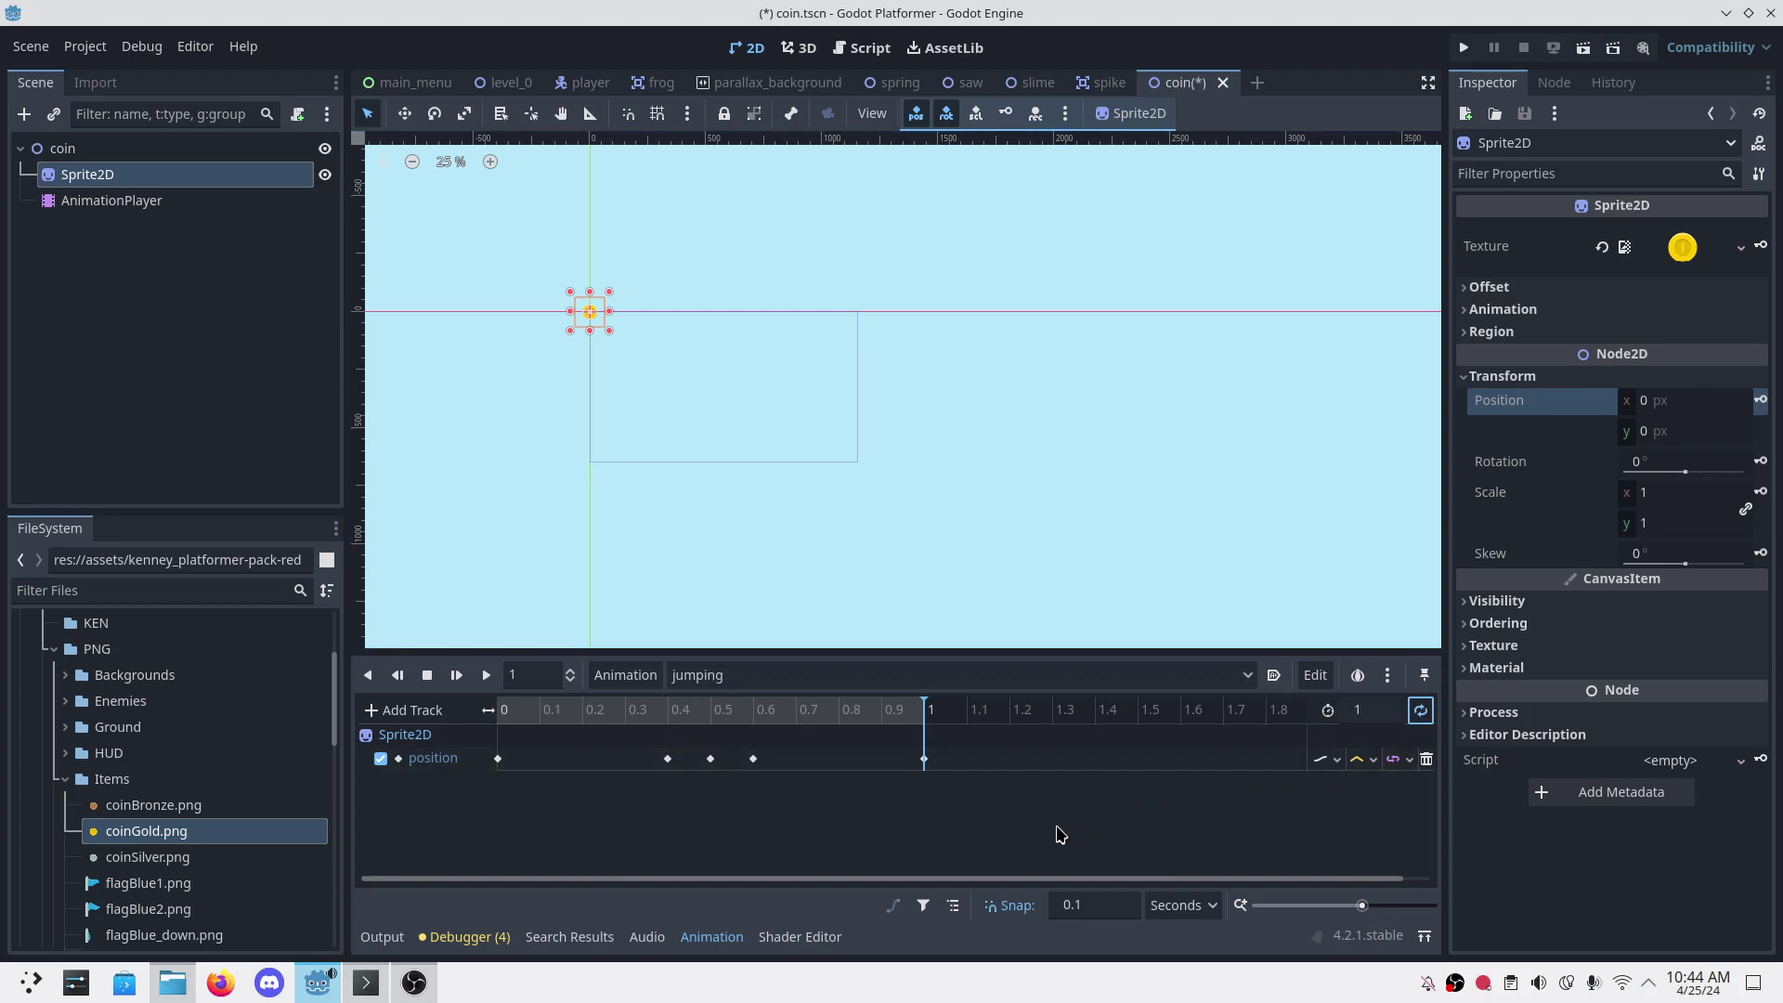
pyautogui.click(485, 675)
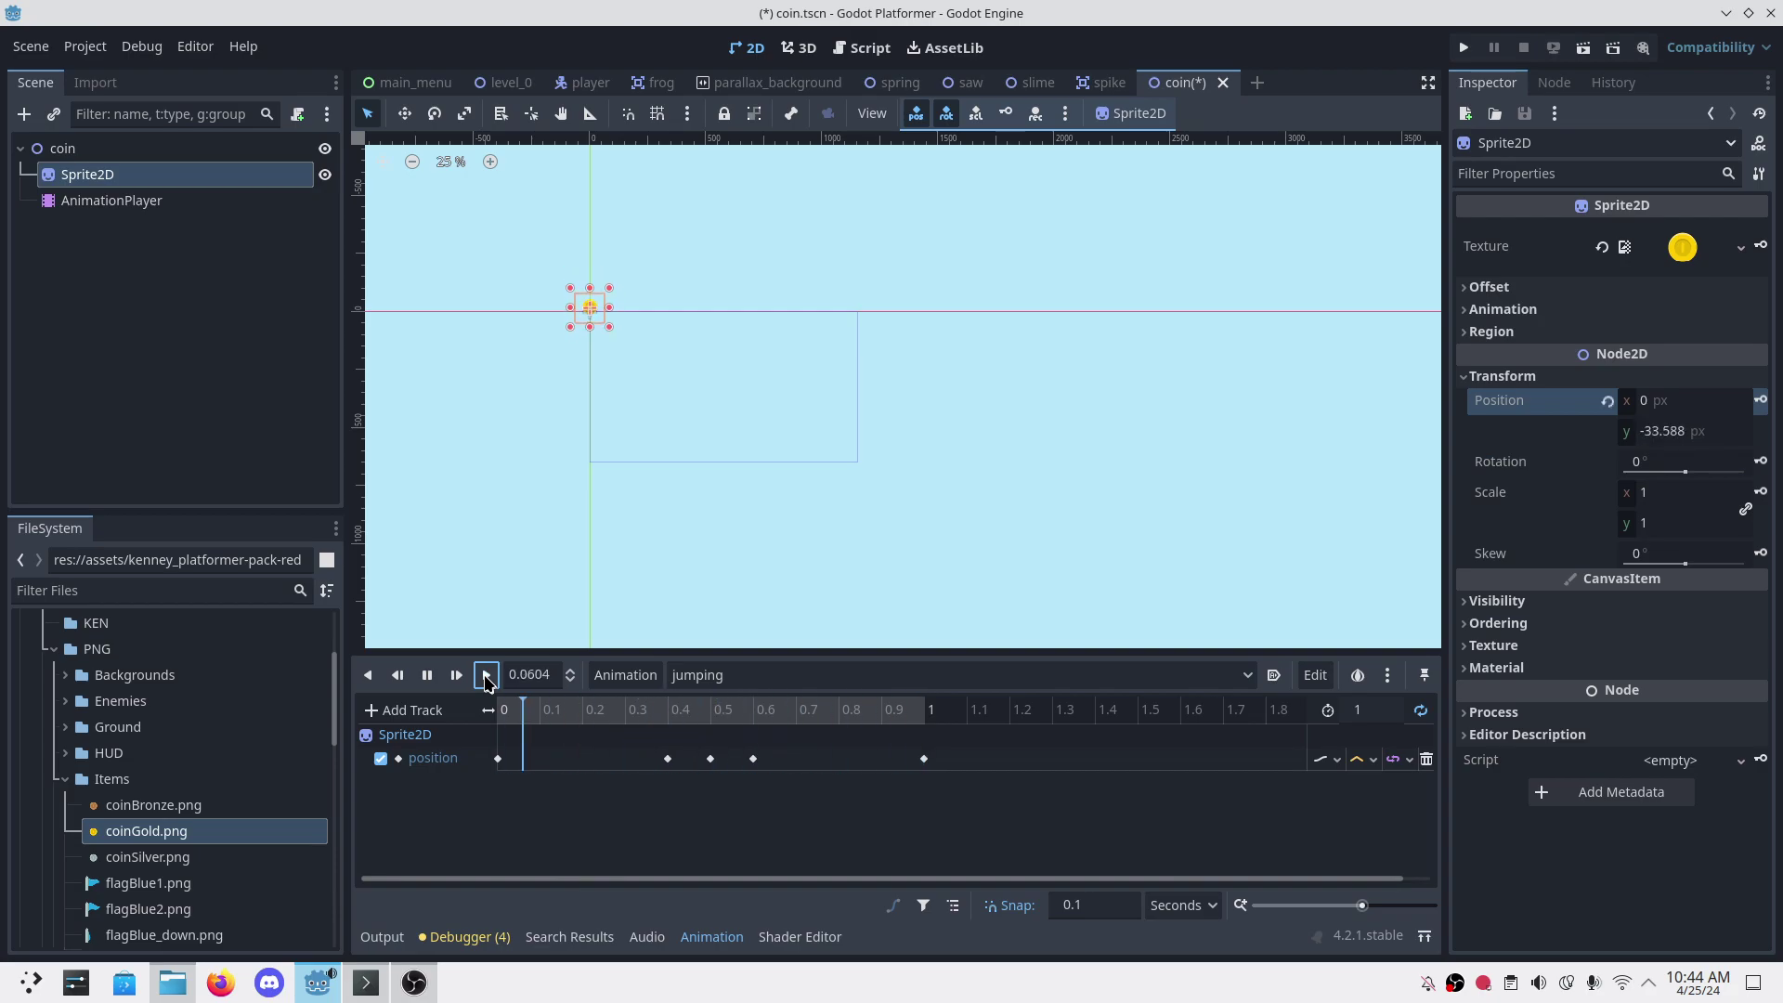
pyautogui.hotkey('ctrl', 's')
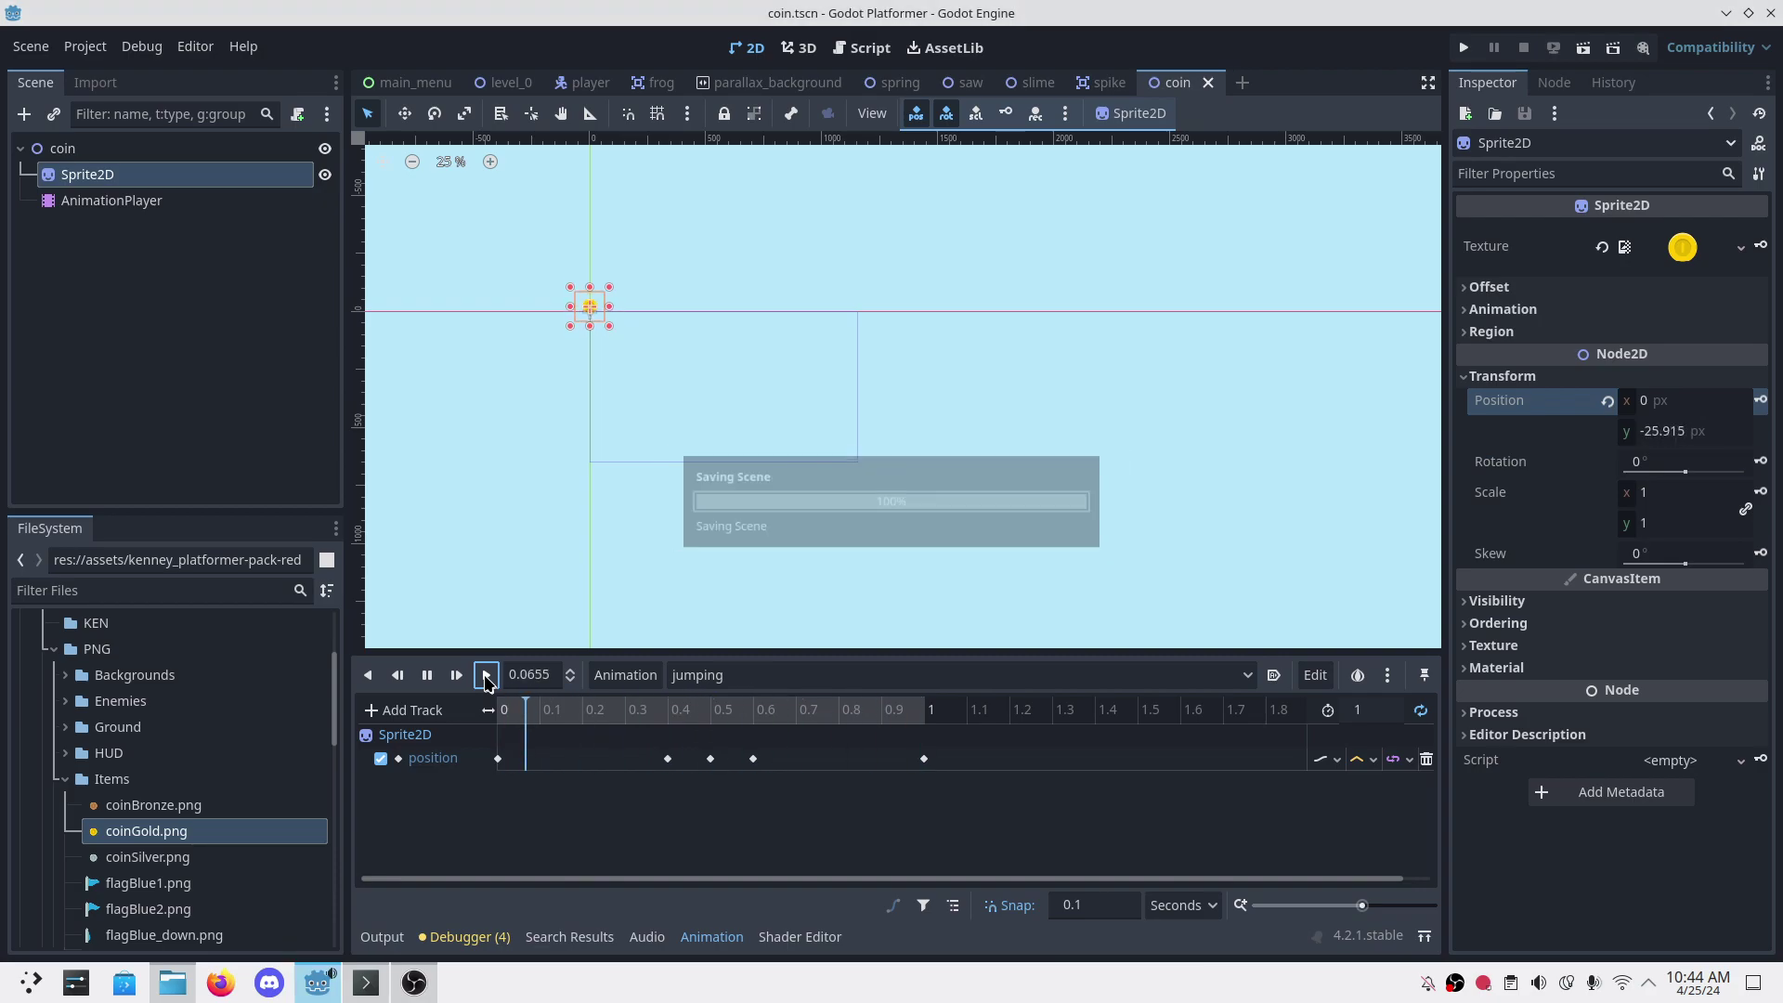
pyautogui.click(427, 676)
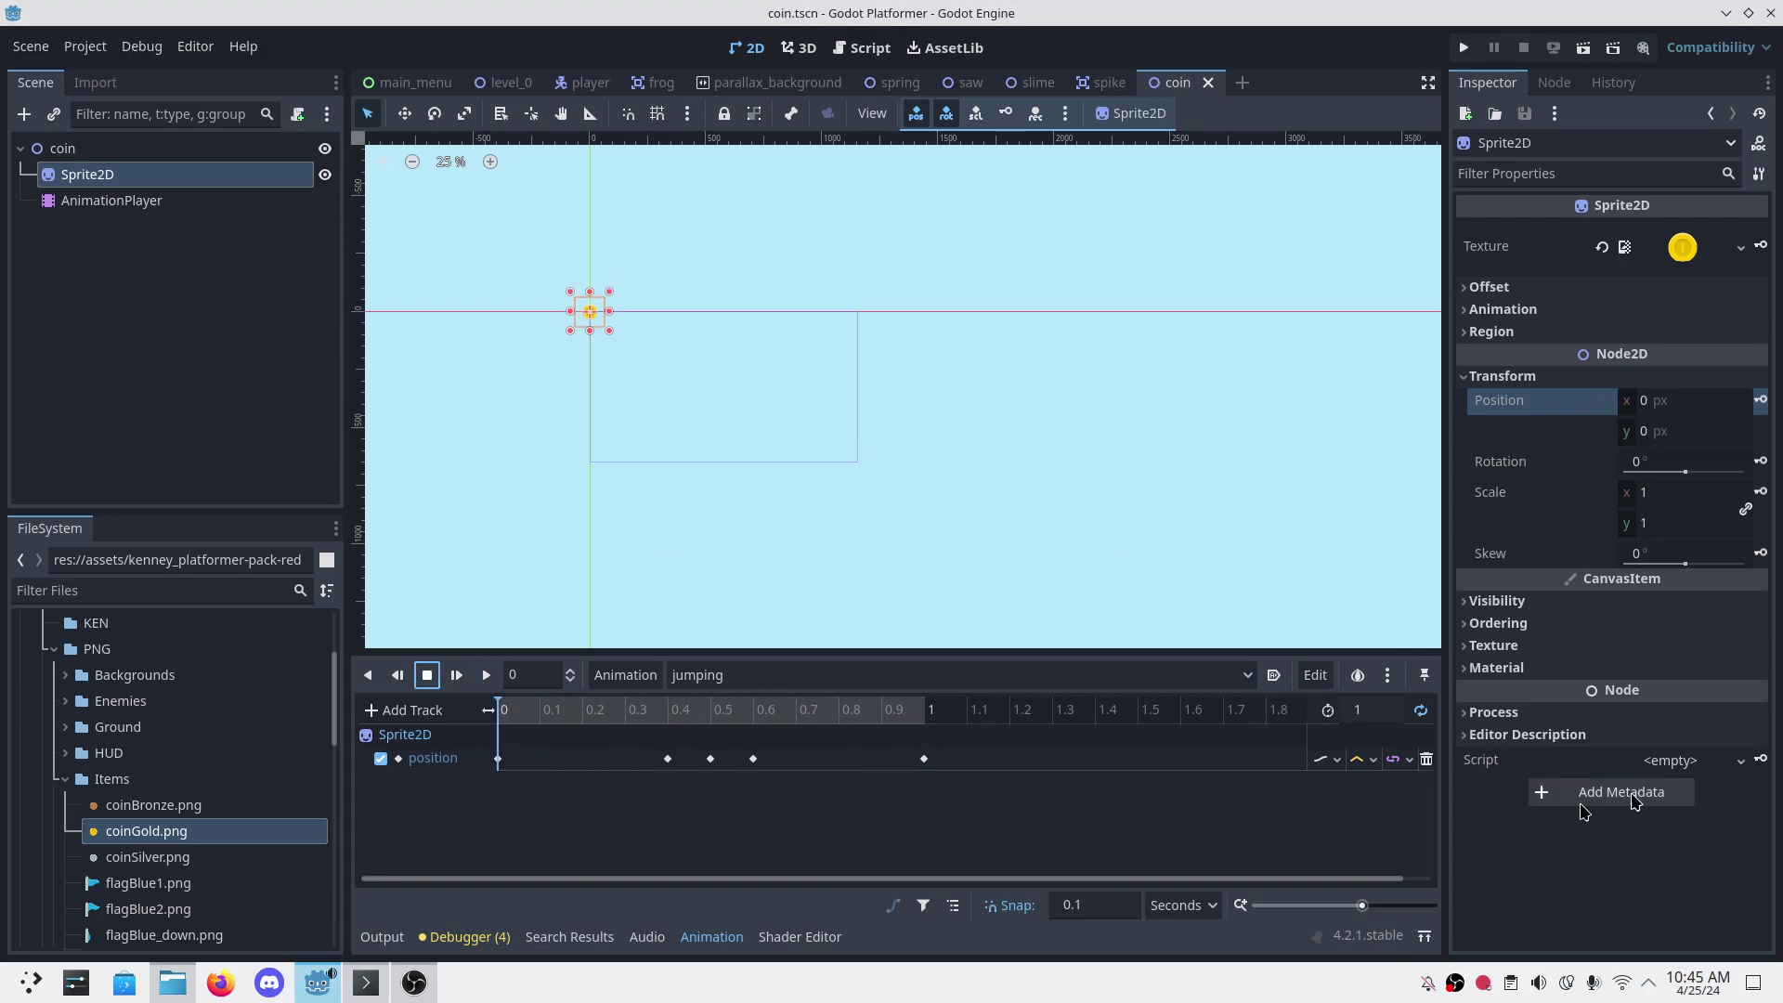
pyautogui.click(1274, 674)
pyautogui.hotkey('ctrl', 's')
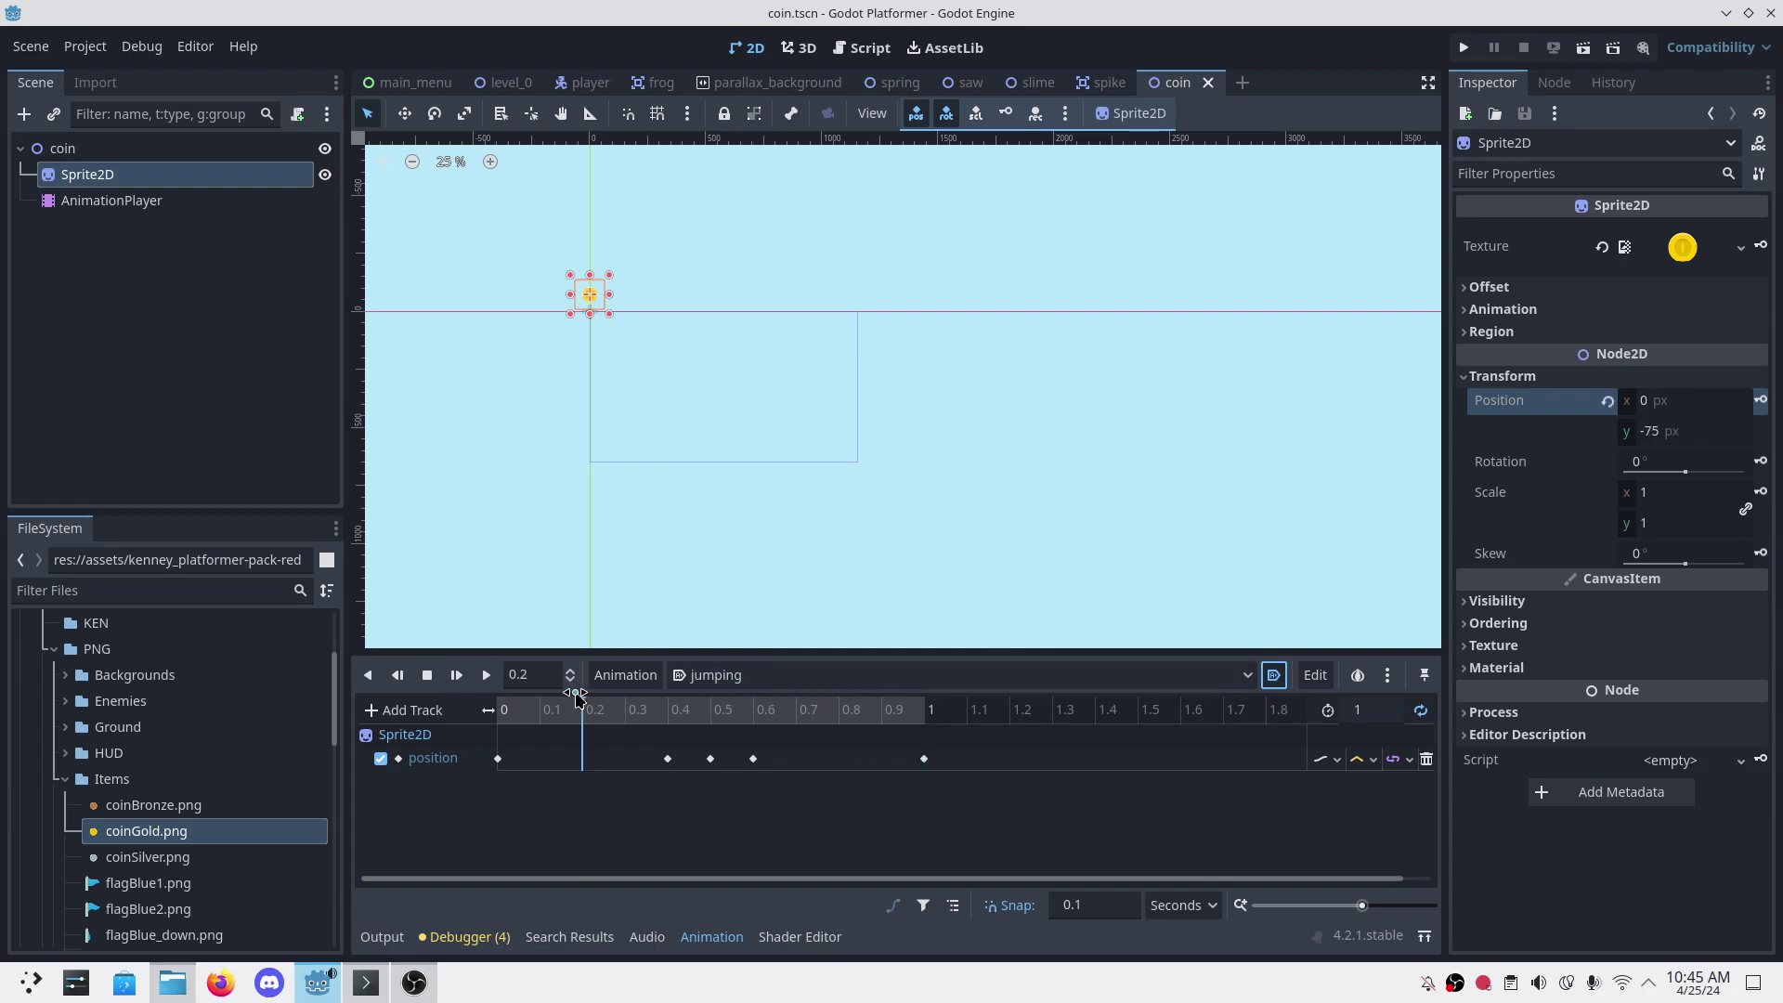
# Step: Scrub the animation back to the start, save, and test-run the coin scene briefly
pyautogui.moveTo(924, 703); pyautogui.dragTo(499, 704)
pyautogui.hotkey('ctrl', 's')
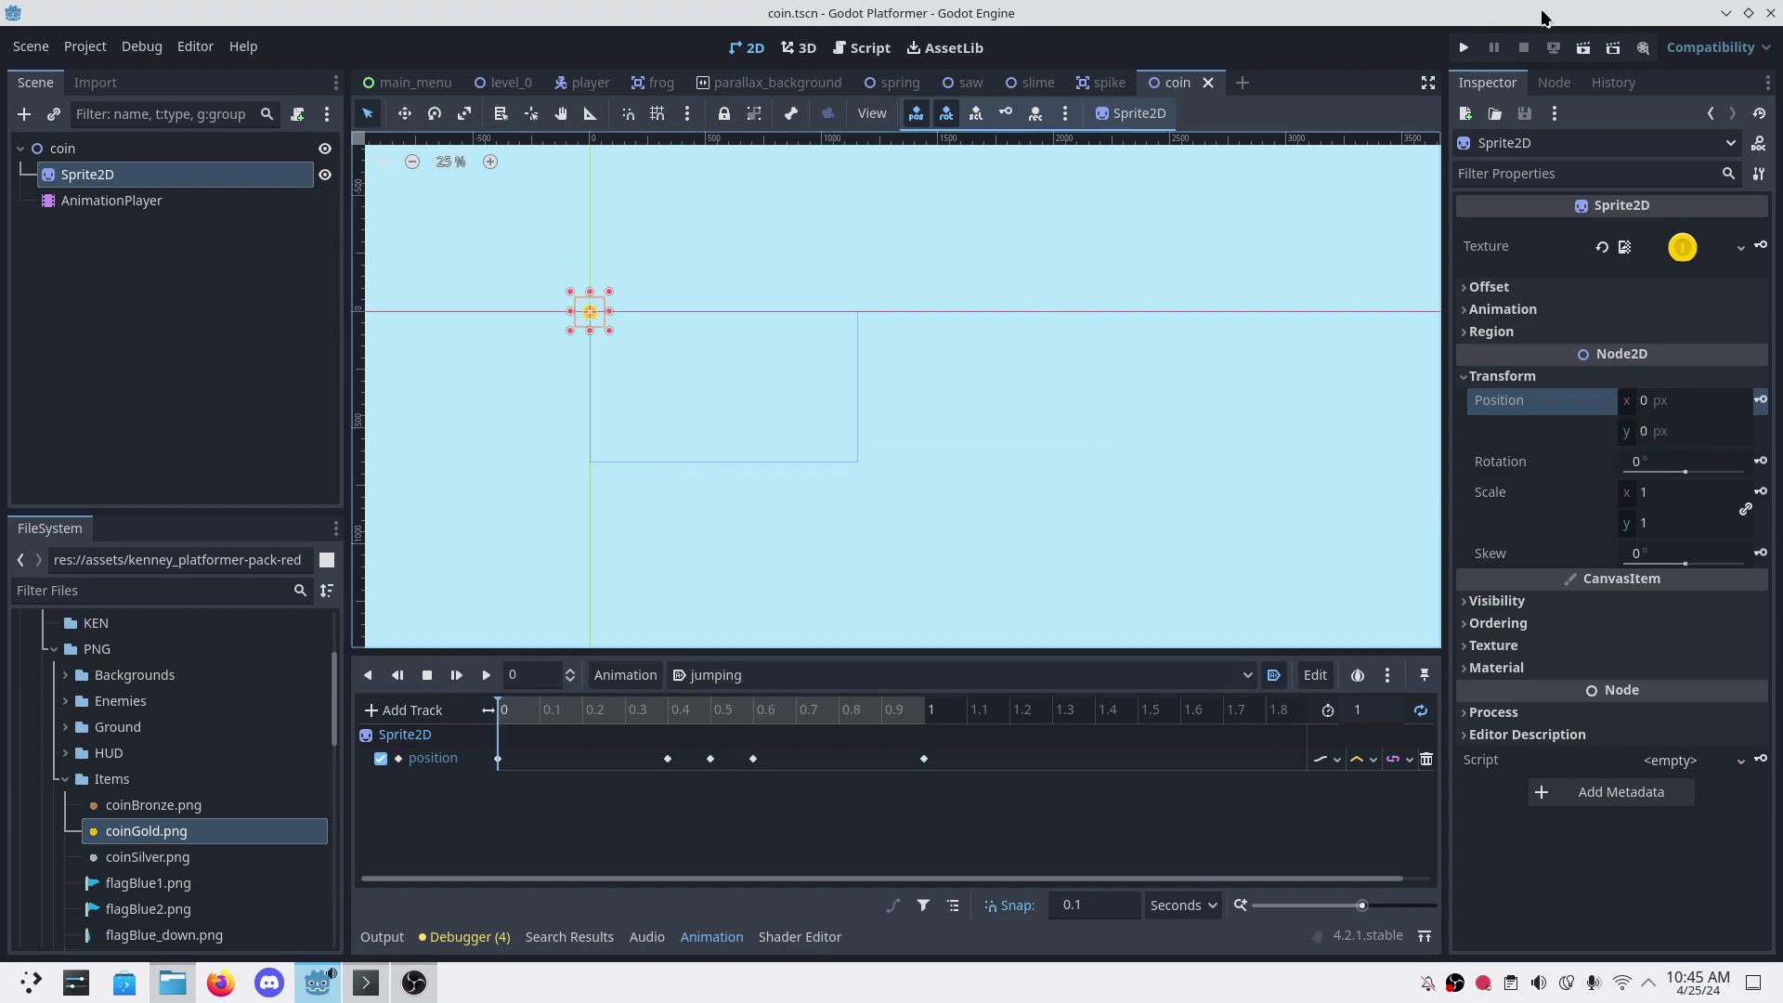
pyautogui.click(1584, 48)
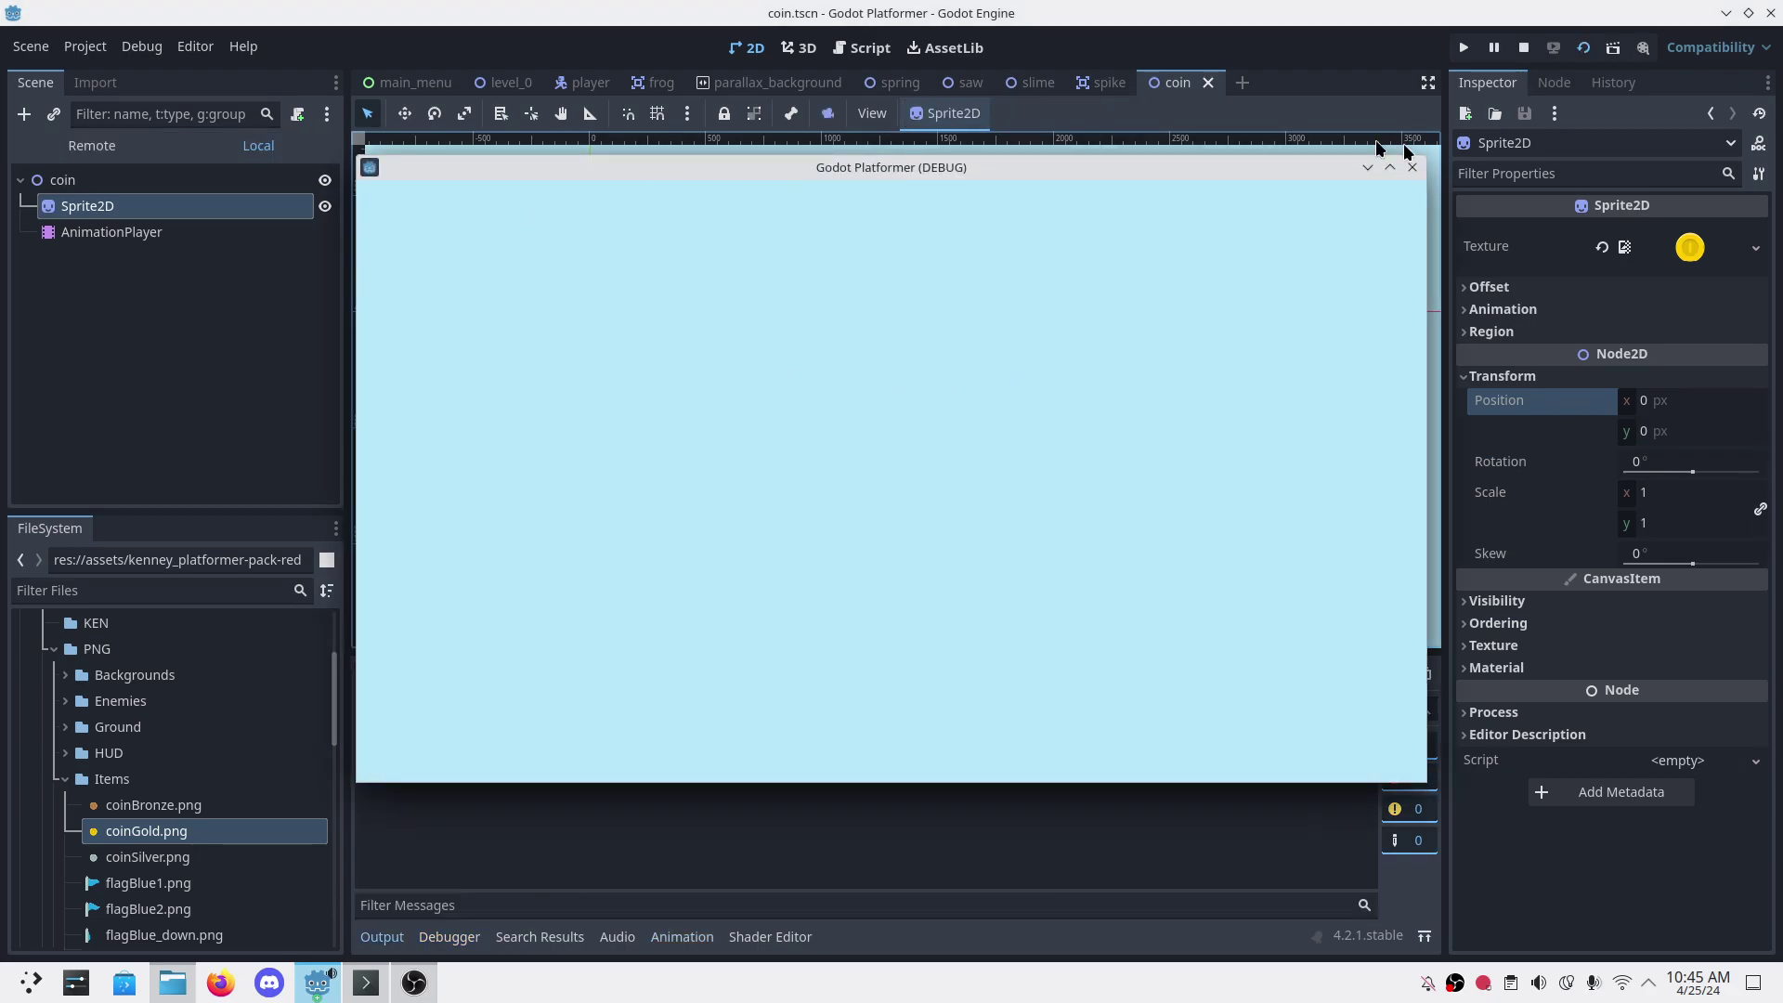
pyautogui.click(1414, 167)
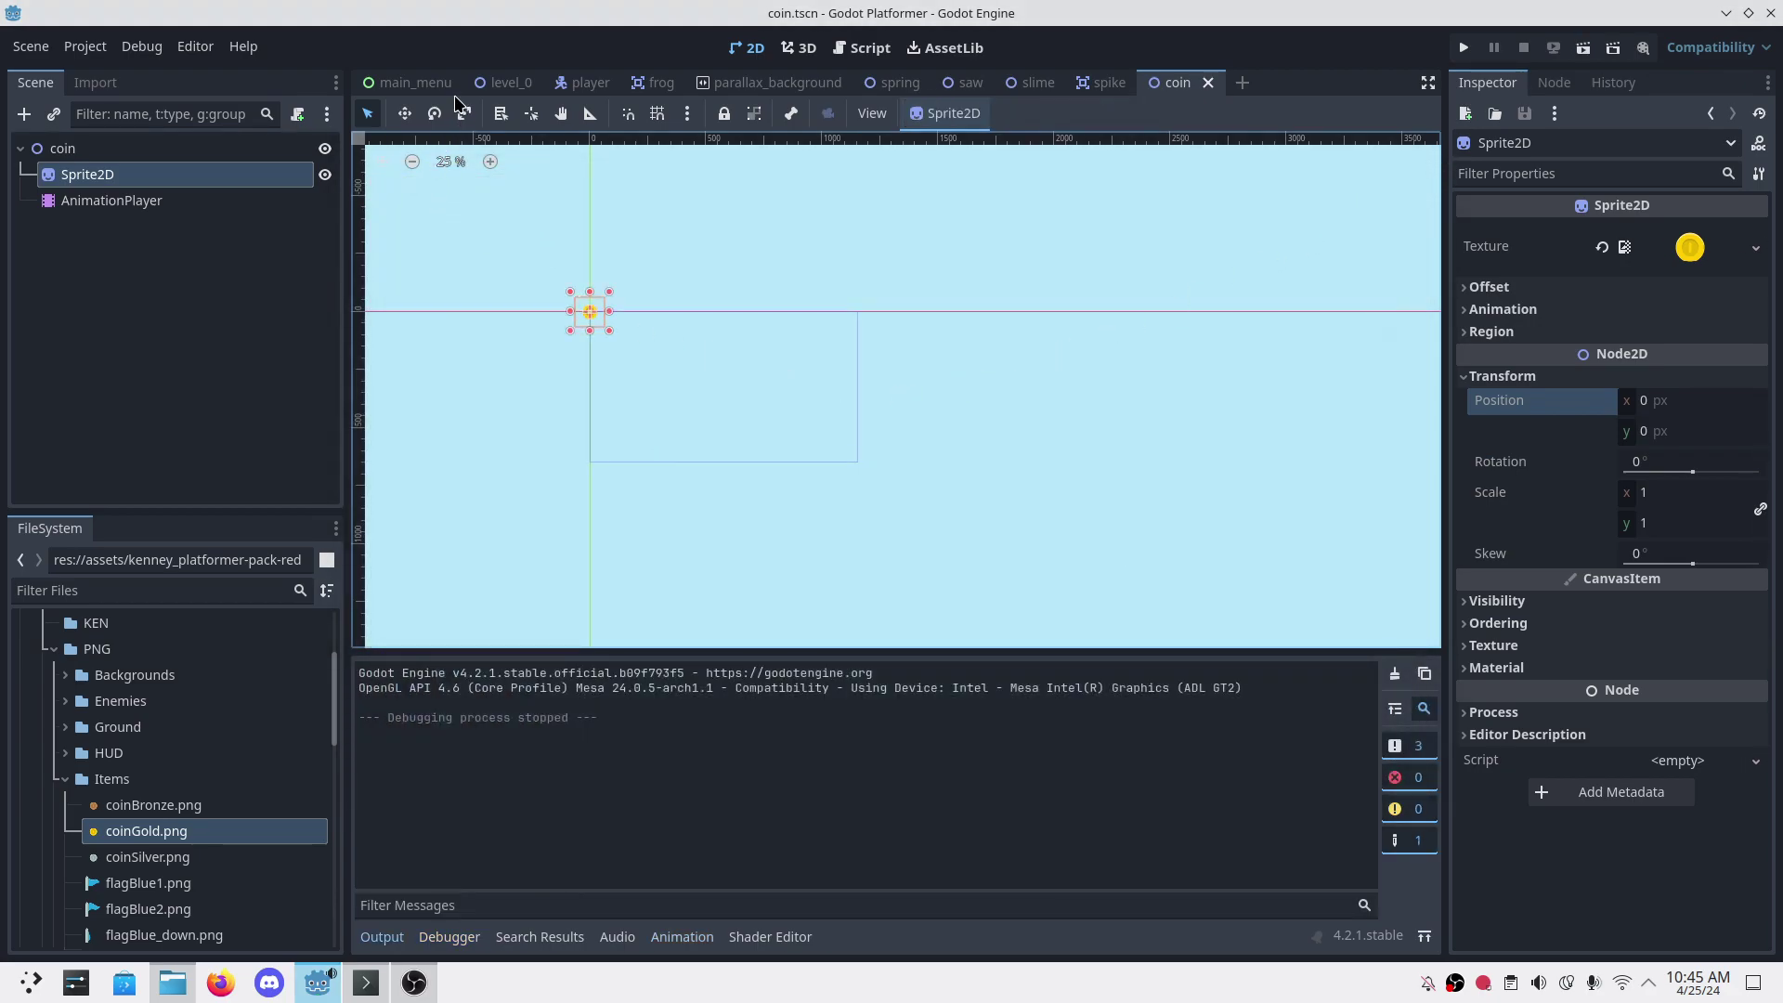
# Step: Switch to level_0, select the spike node, and cancel an Add Node dialog
pyautogui.click(481, 84)
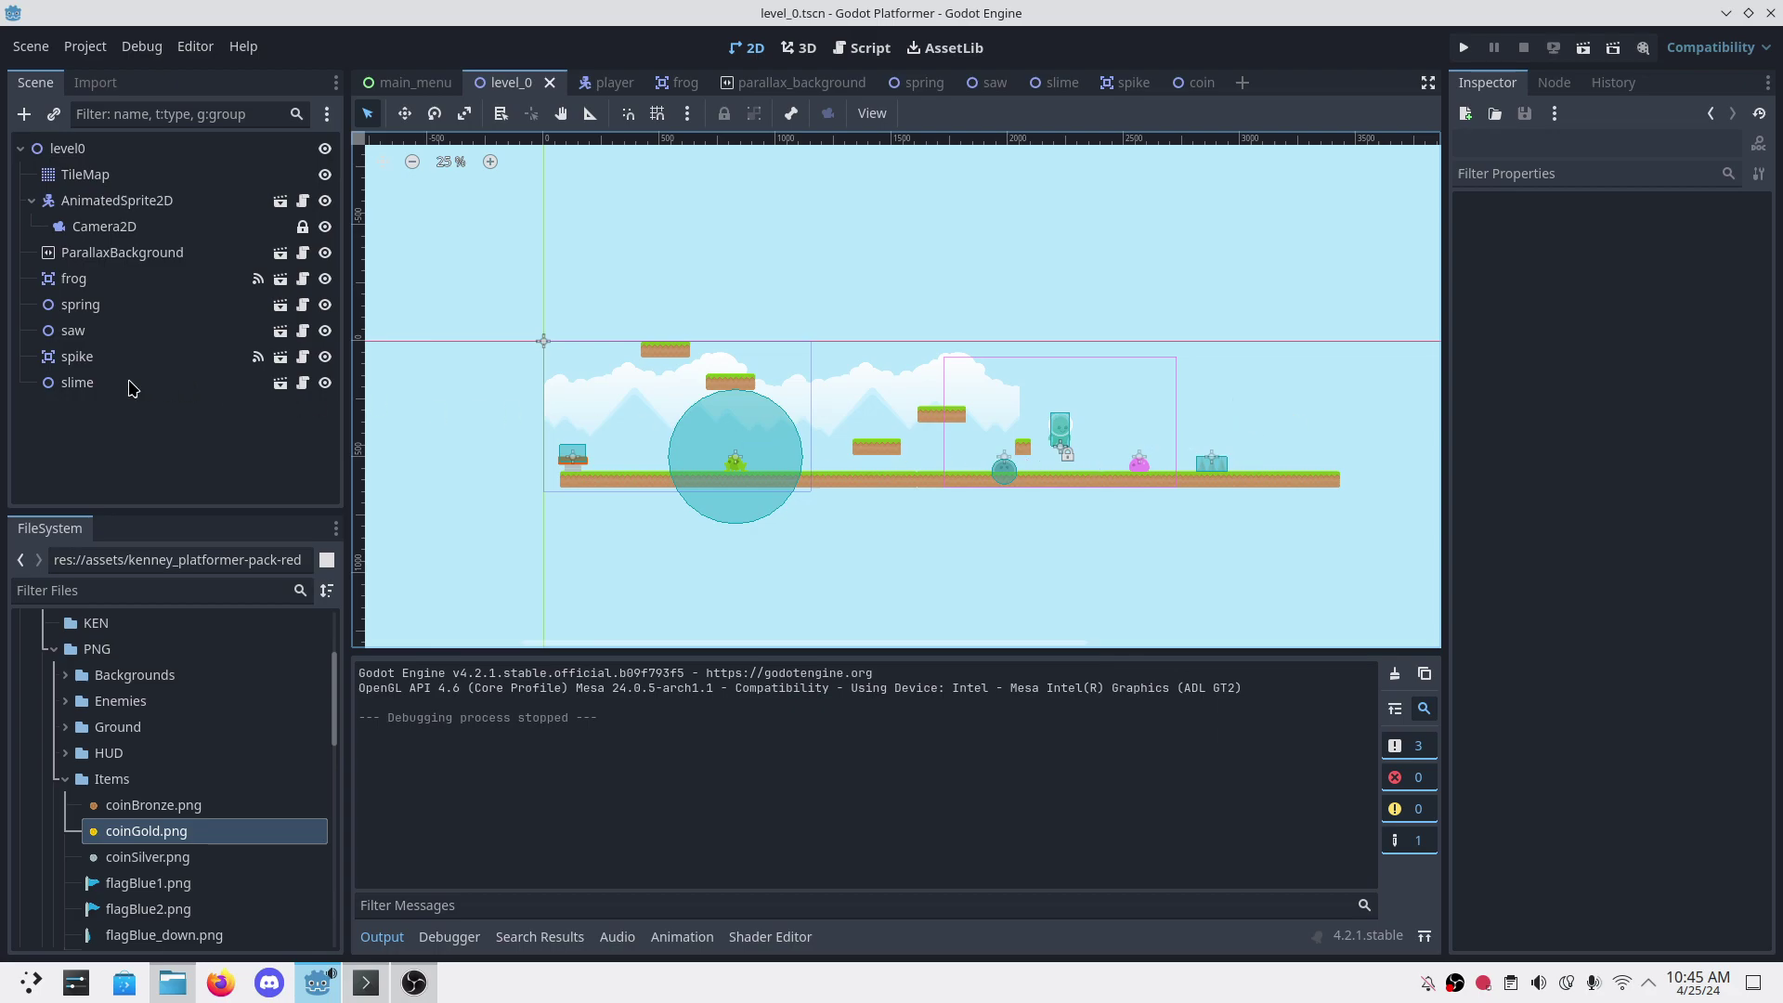
pyautogui.click(79, 357)
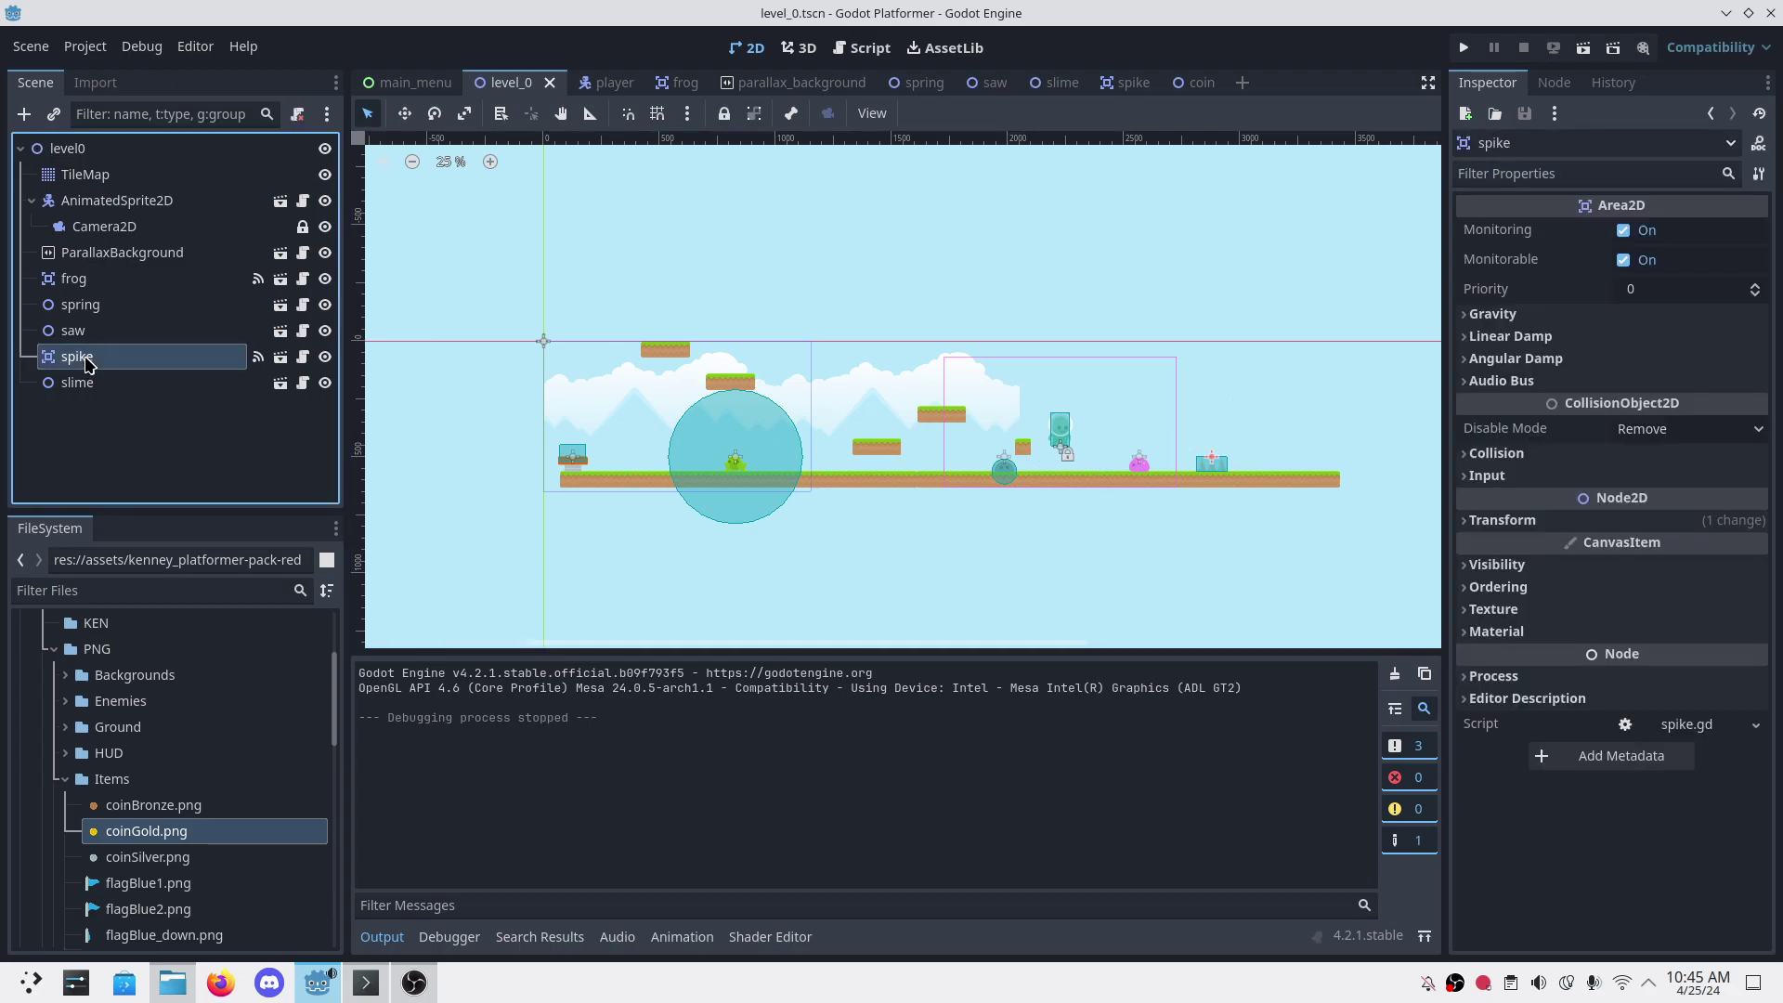
pyautogui.hotkey('ctrl', 'a')
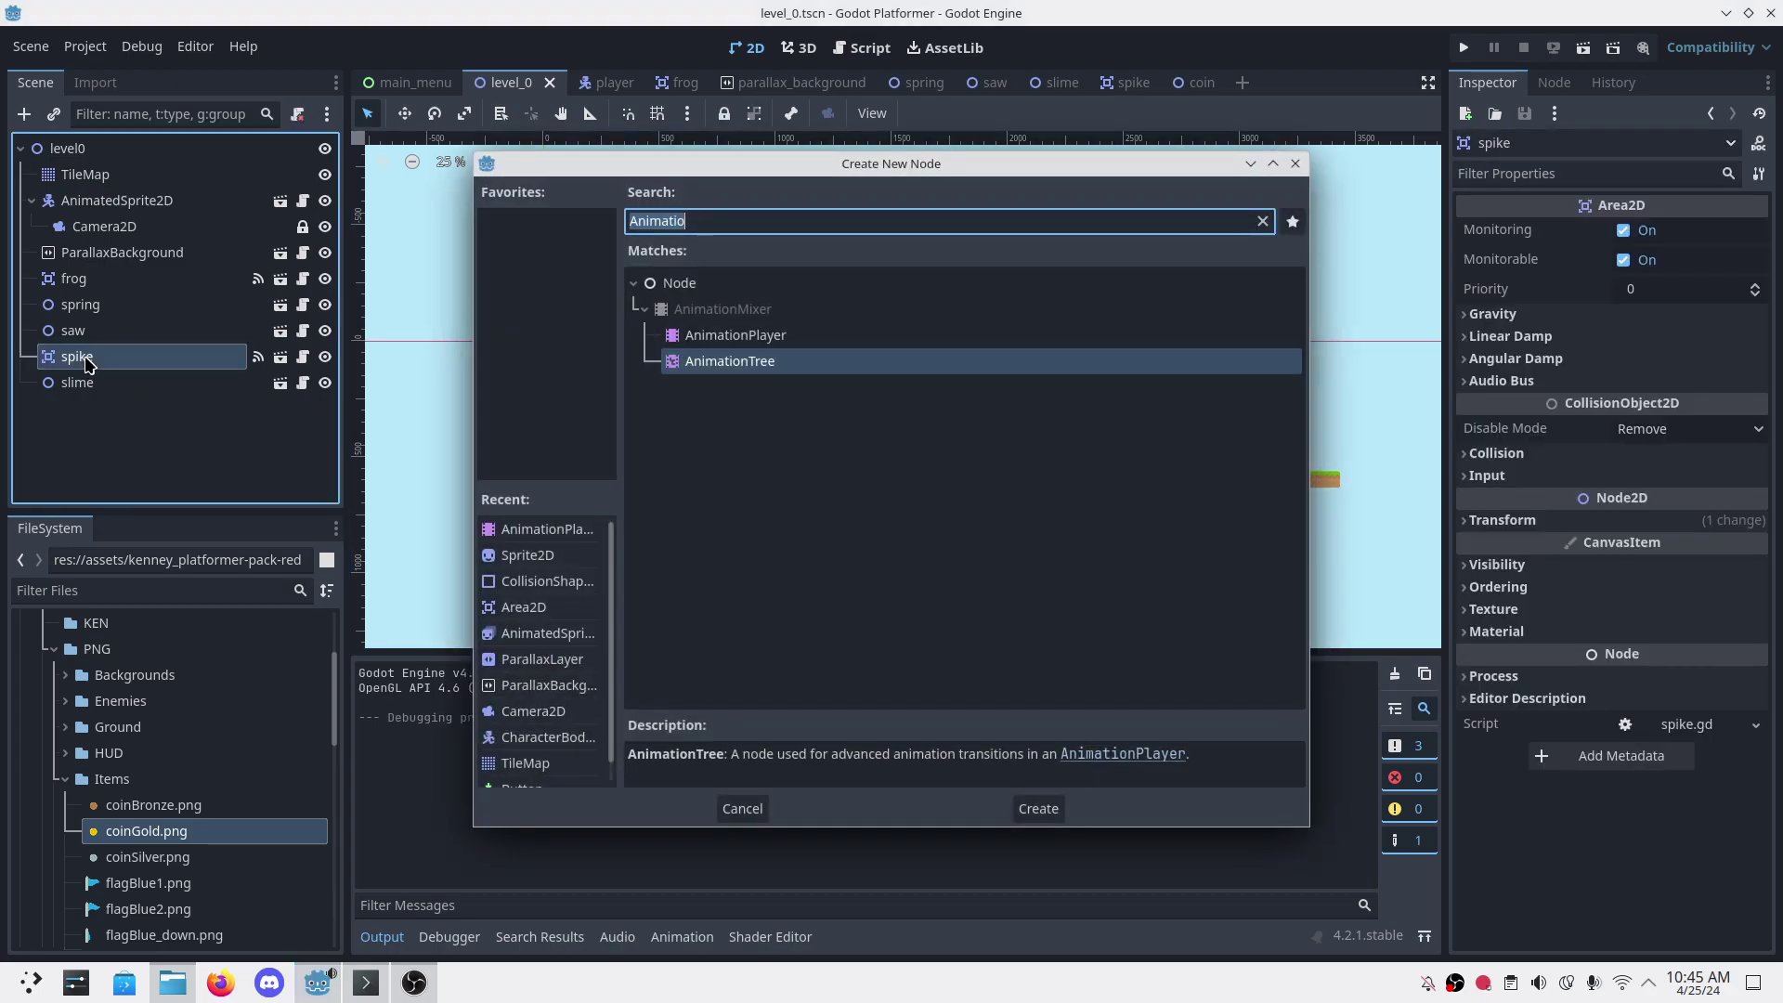
pyautogui.write('Coin')
pyautogui.press('BackSpace')
pyautogui.press('BackSpace')
pyautogui.press('BackSpace')
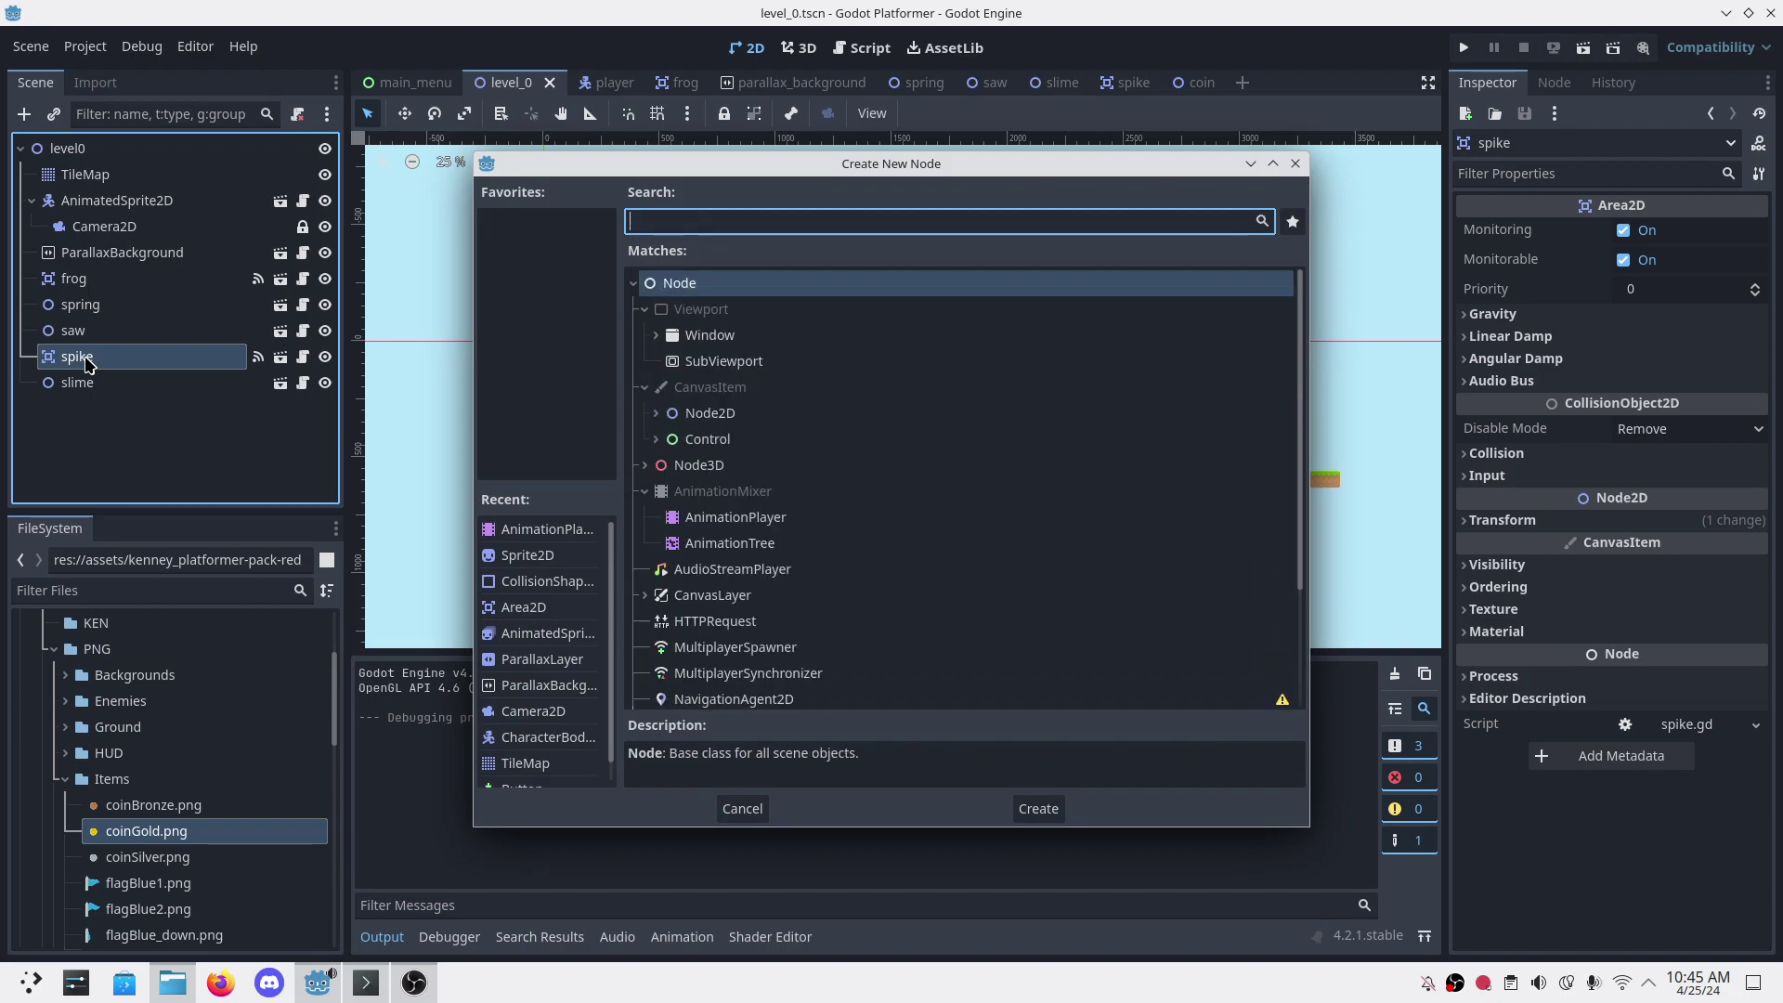
pyautogui.click(719, 820)
# Step: Instance the coin scene at the level root, nudge it into place, and save level_0
pyautogui.click(53, 114)
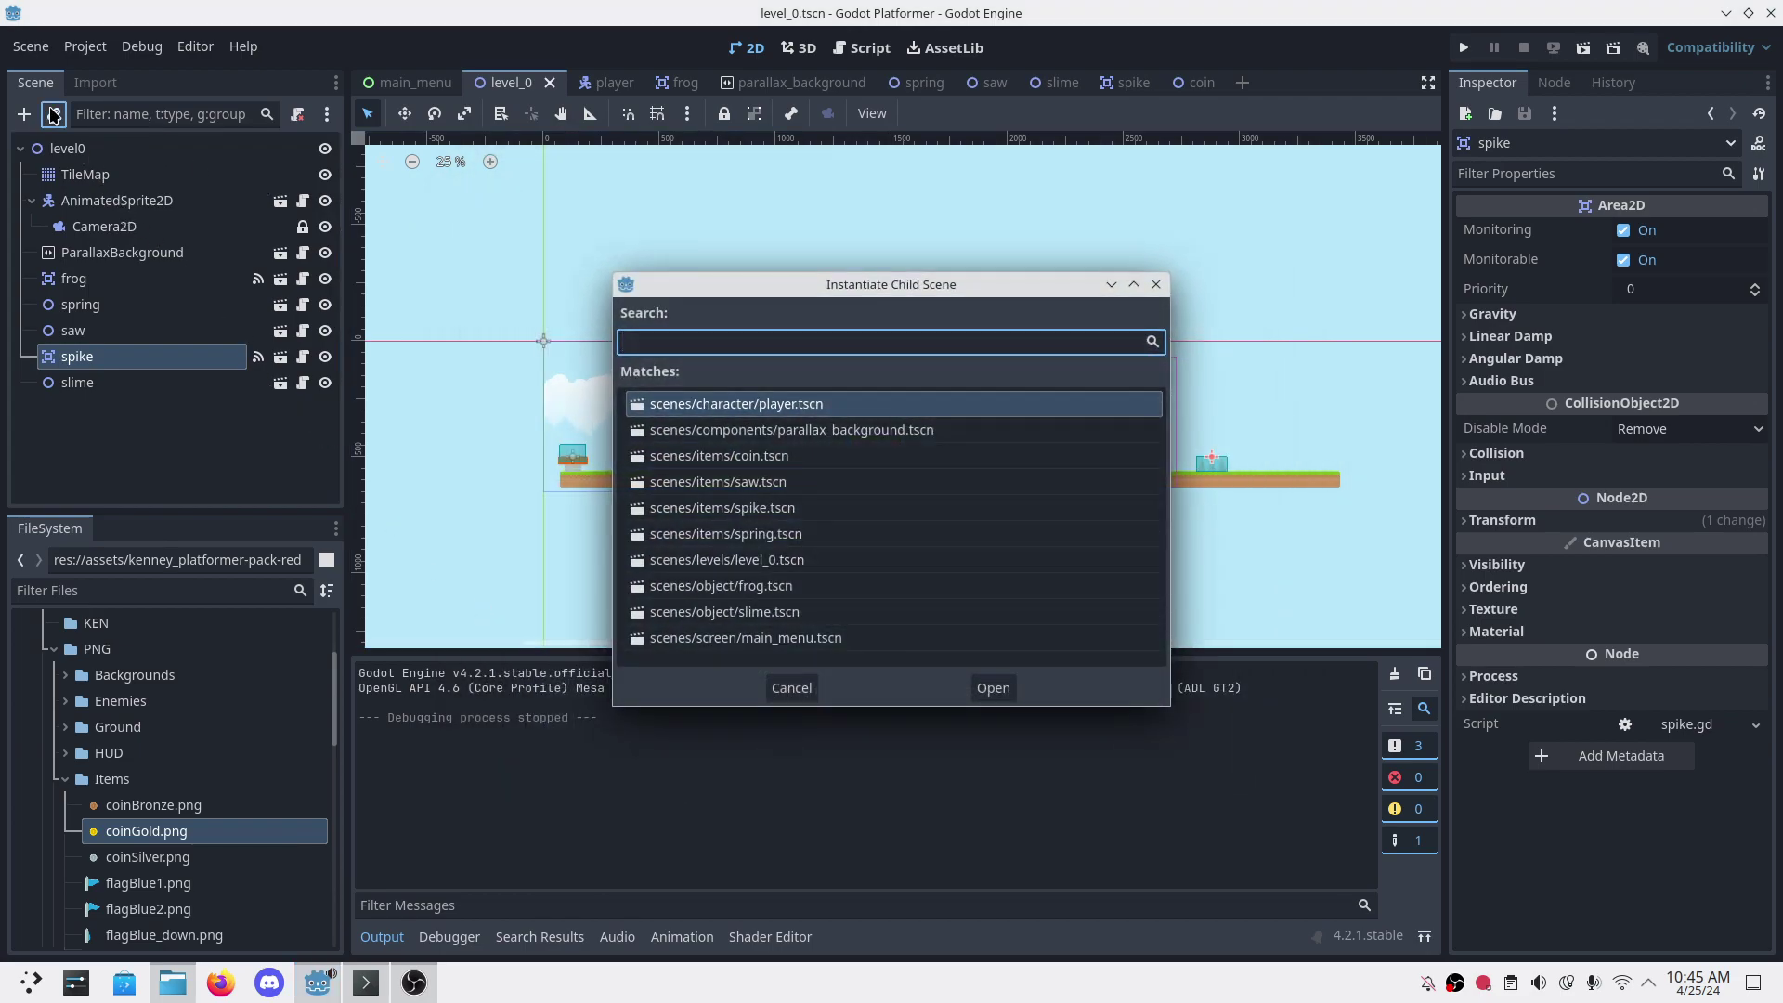
pyautogui.write('coin')
pyautogui.press('Return')
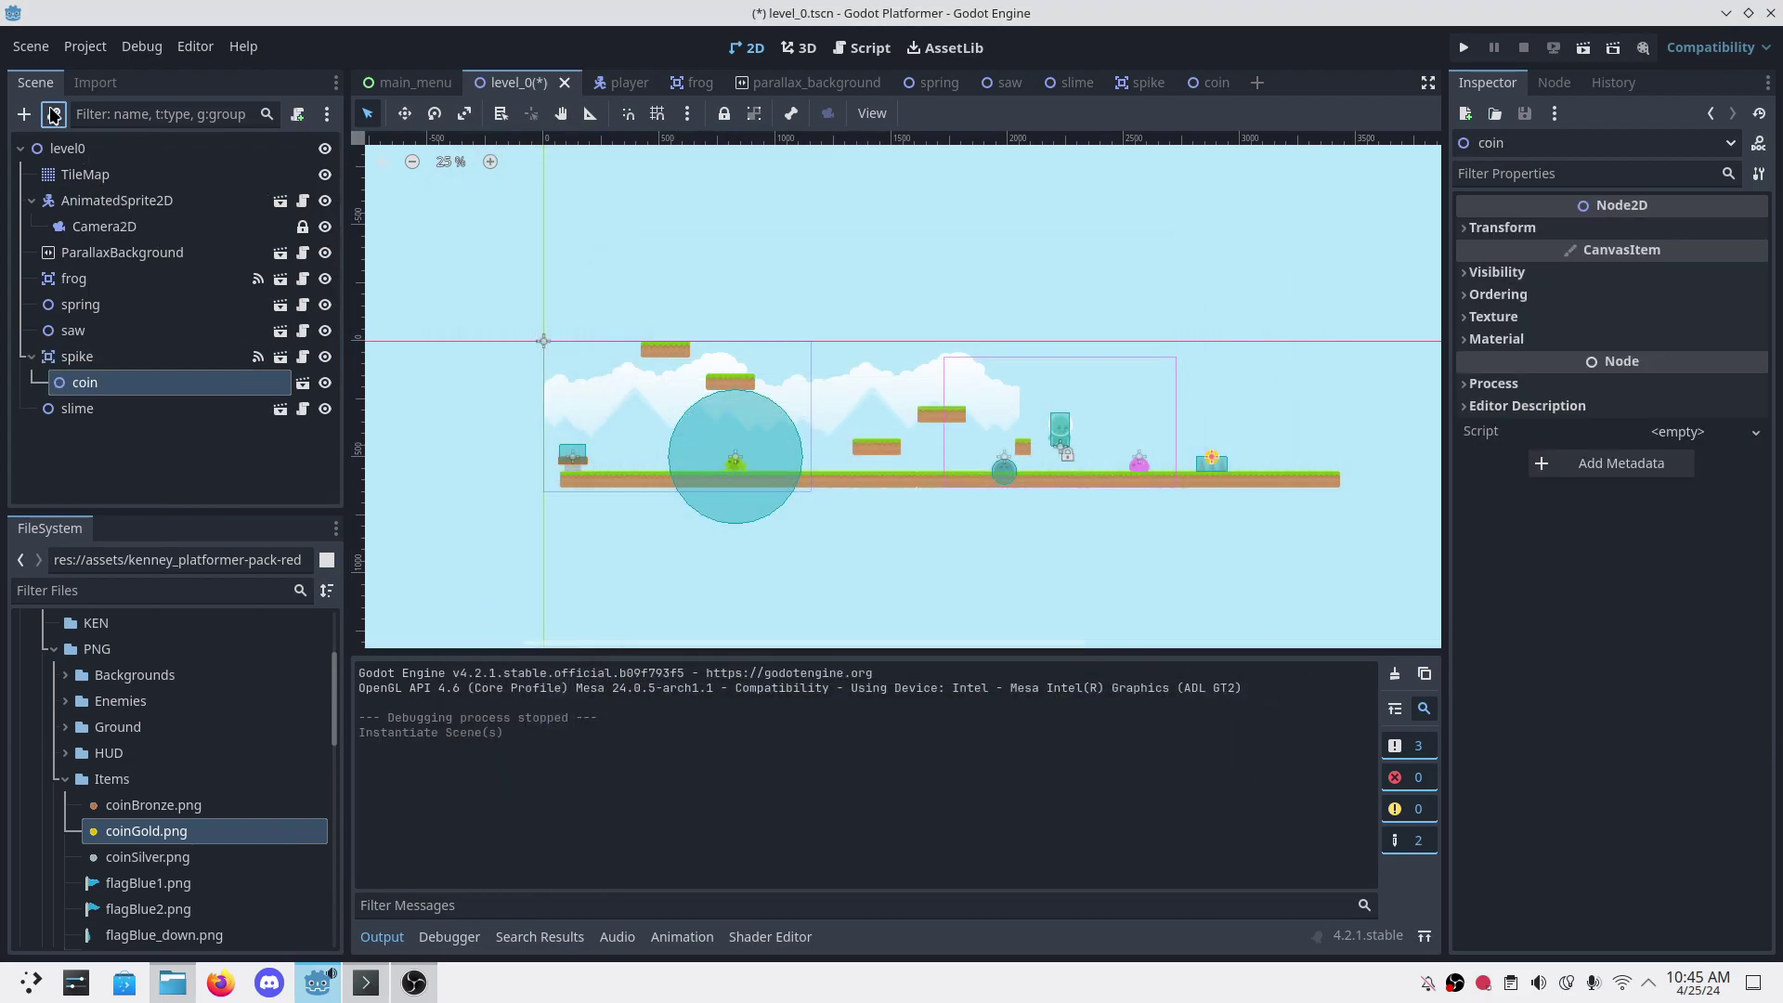
pyautogui.moveTo(86, 401); pyautogui.dragTo(28, 407)
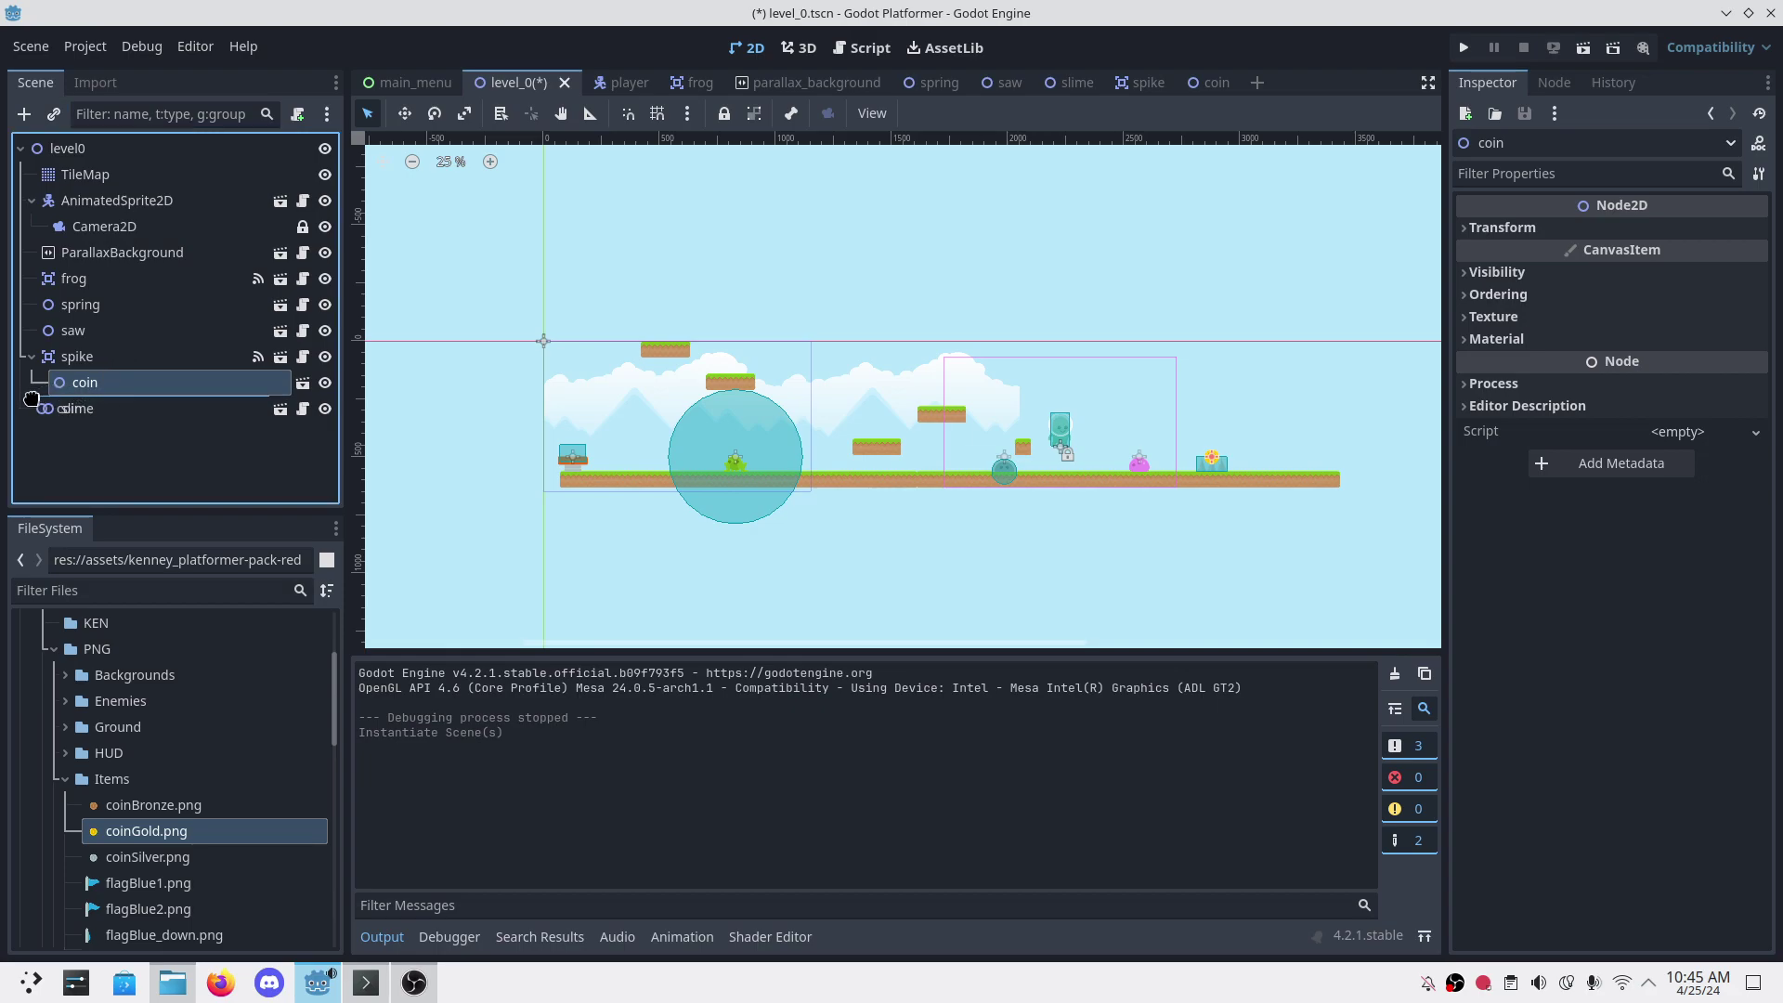
pyautogui.click(74, 384)
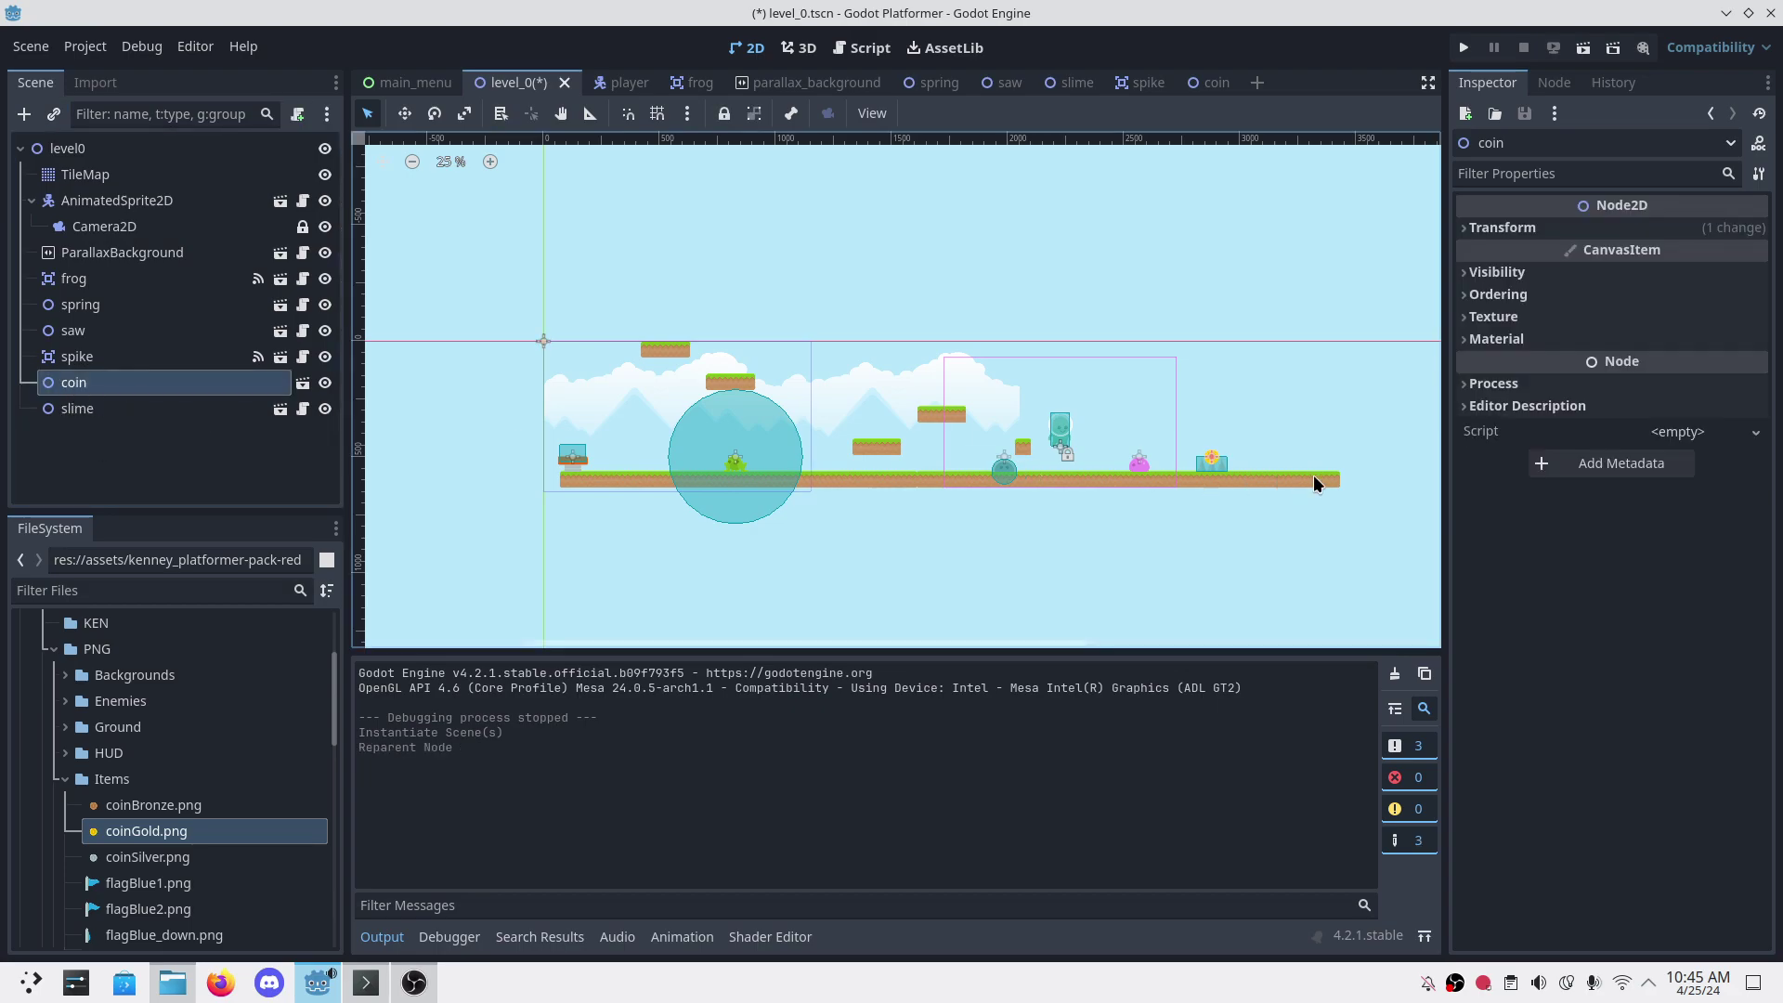
pyautogui.hotkey('shift', 'Right')
pyautogui.hotkey('shift', 'Right')
pyautogui.hotkey('shift', 'Right')
pyautogui.hotkey('shift', 'Down')
pyautogui.hotkey('shift', 'Down')
pyautogui.hotkey('shift', 'Up')
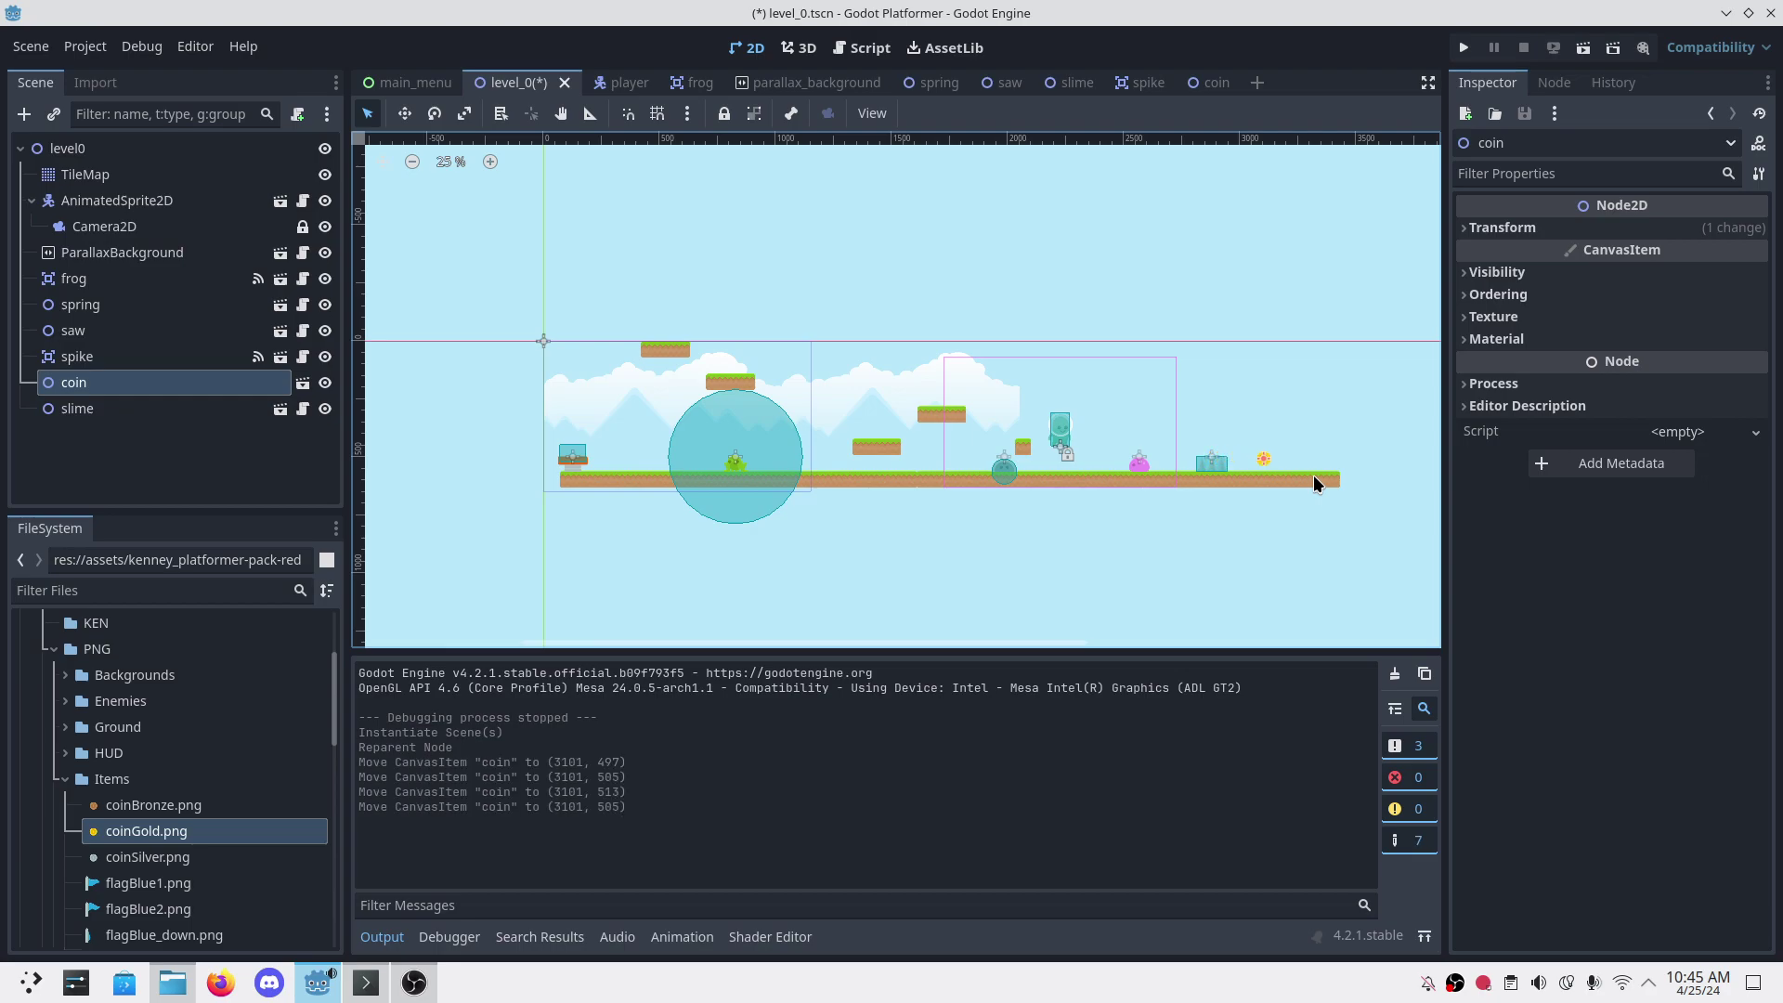
pyautogui.hotkey('ctrl', 's')
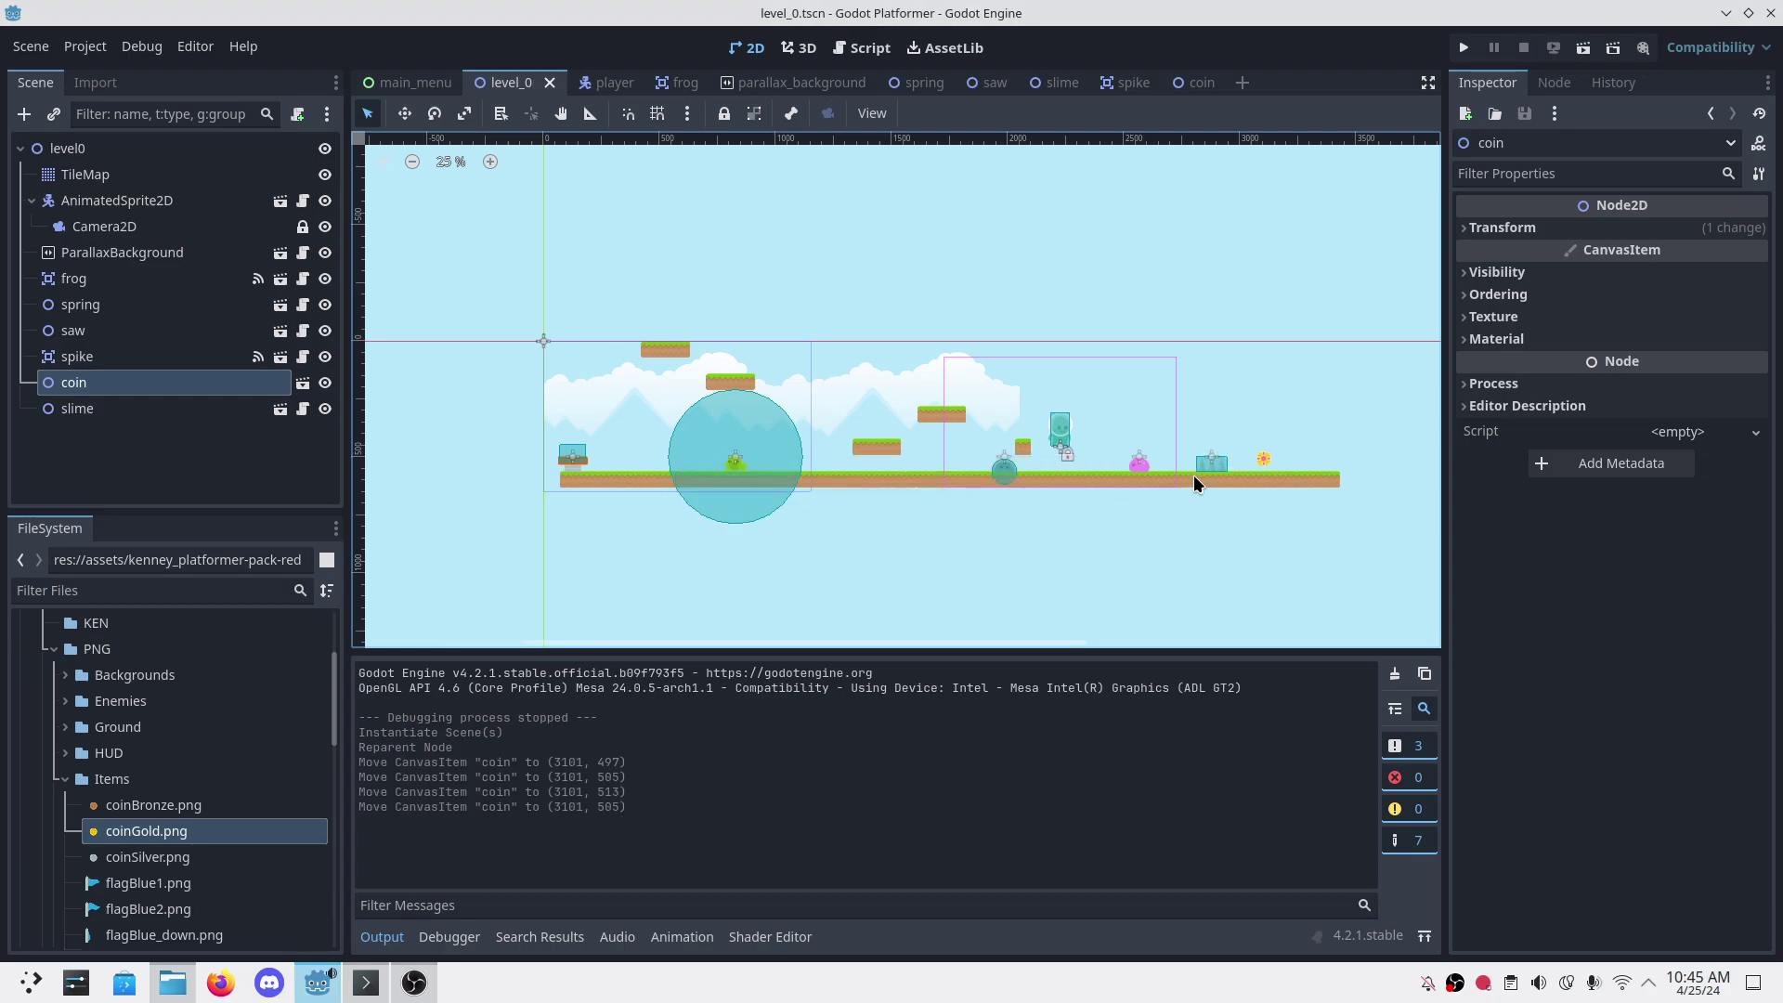
# Step: Move the player's start position right, closer to the coin, and run the game
pyautogui.click(121, 205)
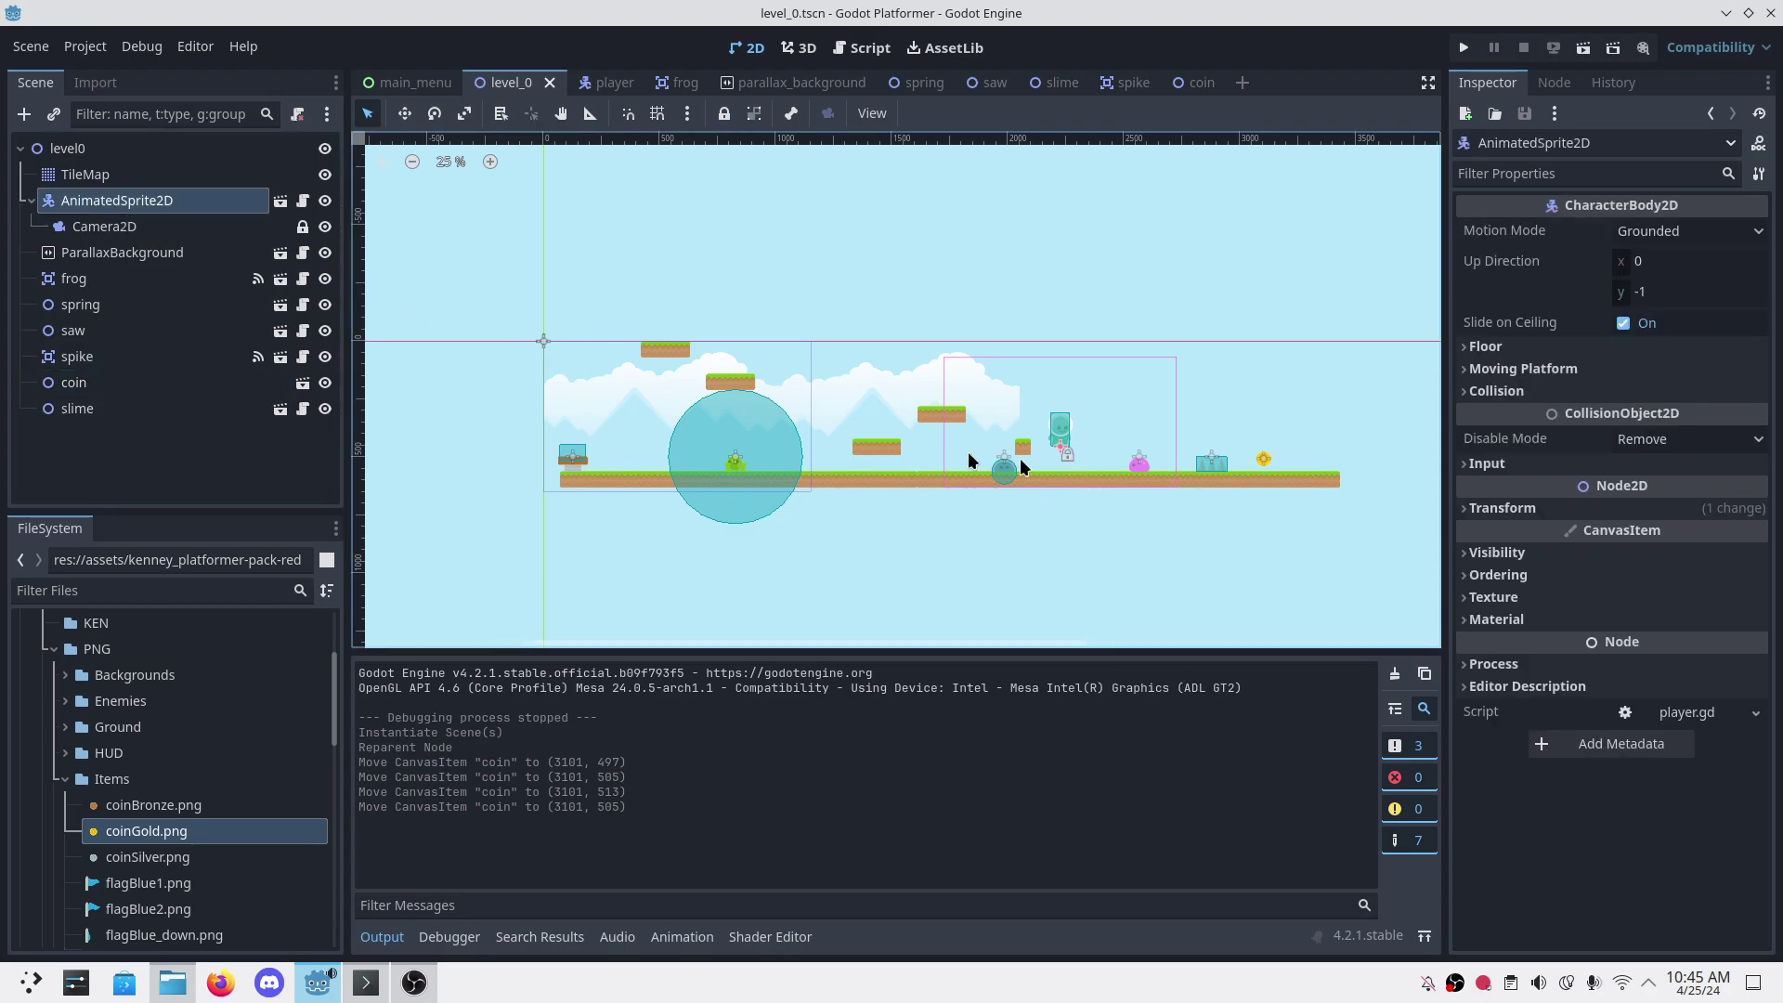
pyautogui.moveTo(1059, 450); pyautogui.dragTo(1158, 443)
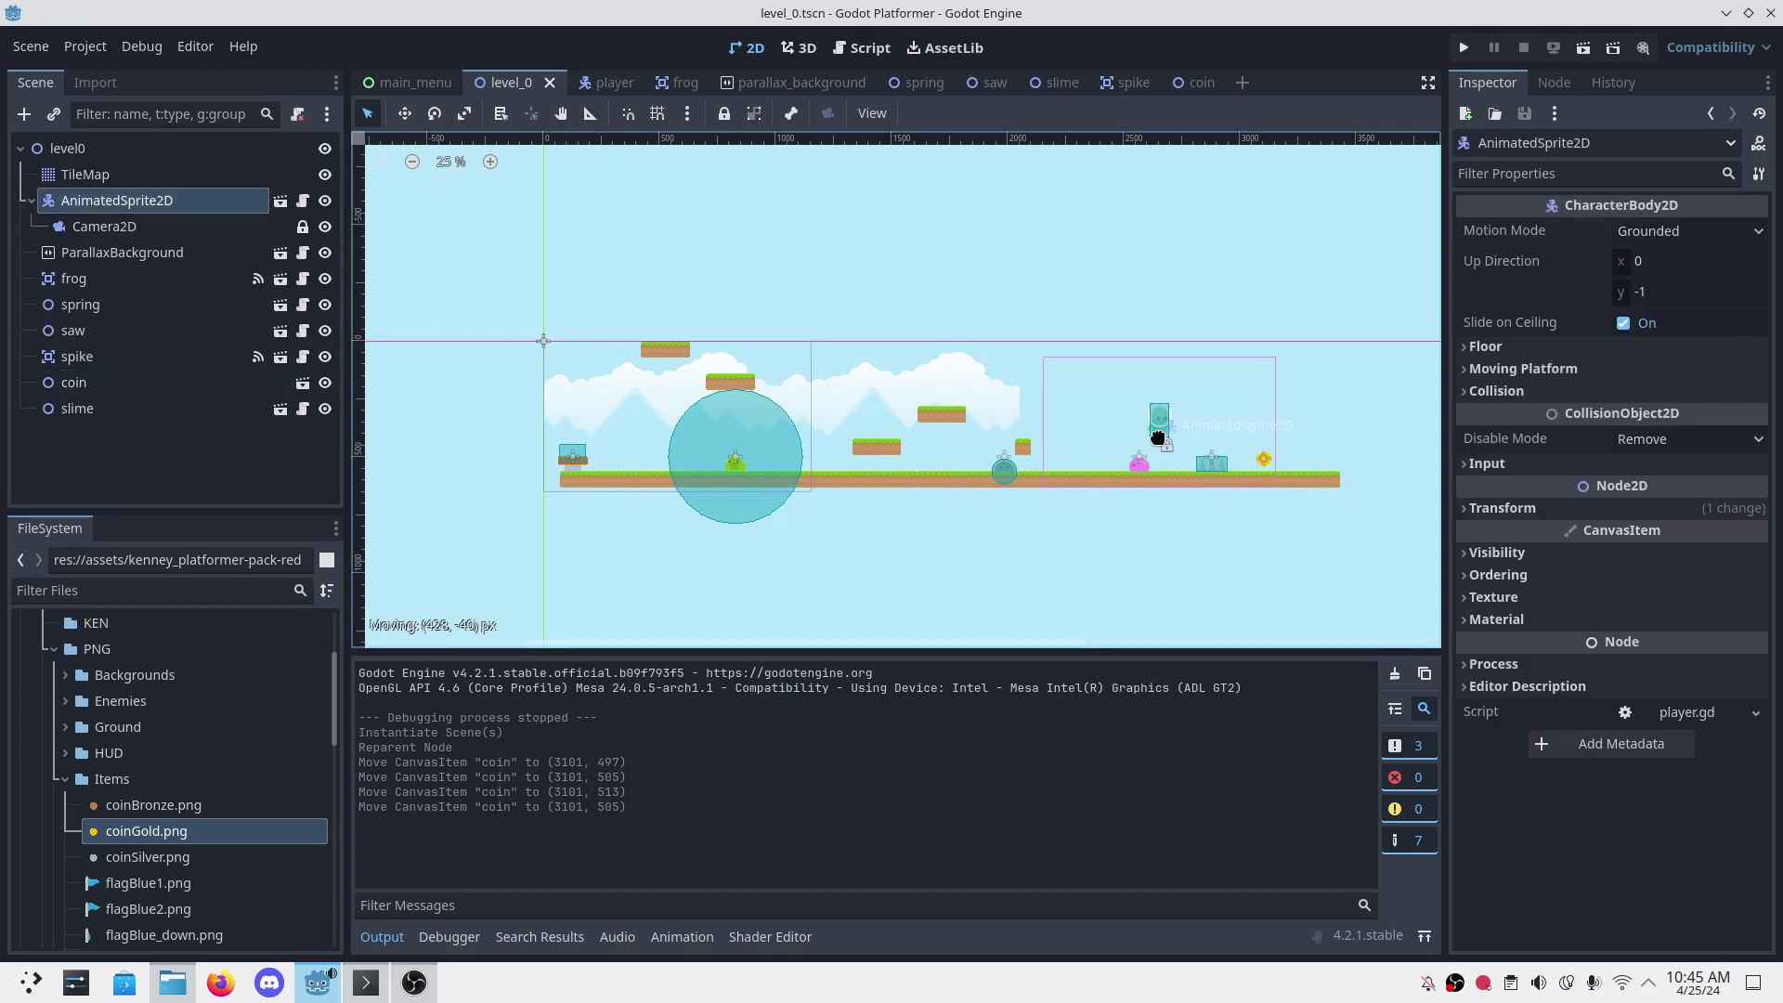
pyautogui.click(1466, 50)
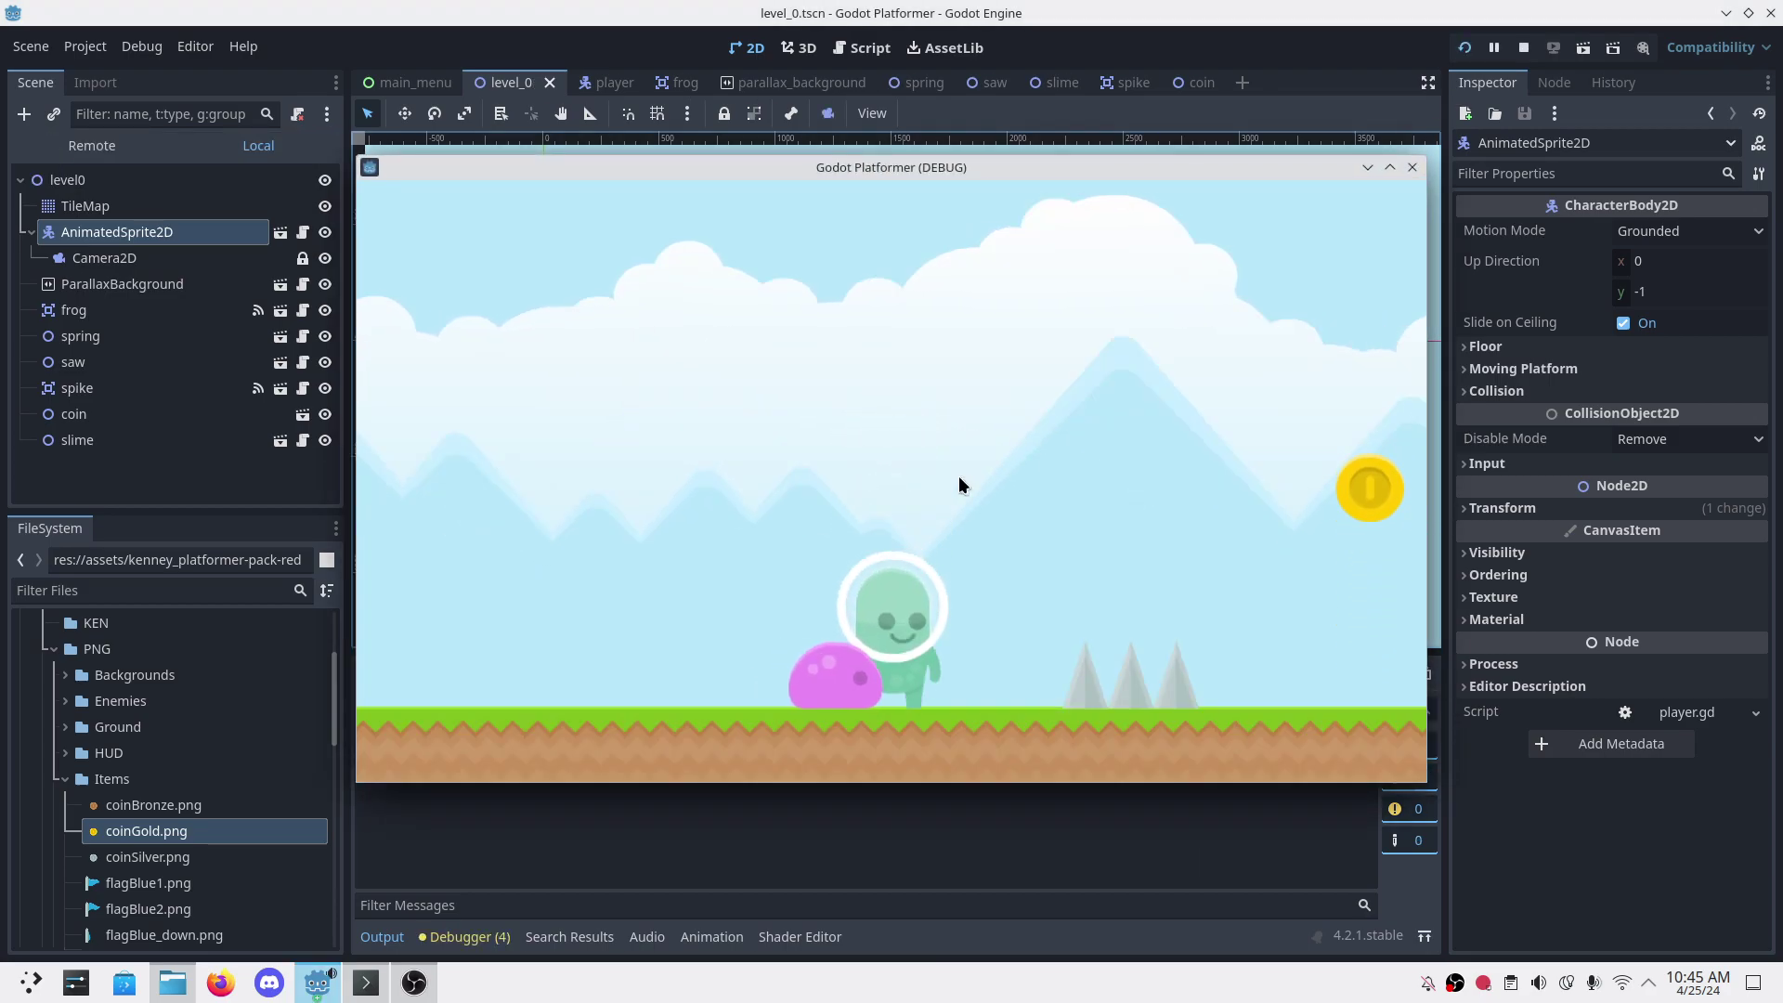
# Step: Walk and jump the player around the bobbing coin, then stop the game
pyautogui.press('Right')
pyautogui.press('space')
pyautogui.press('Right')
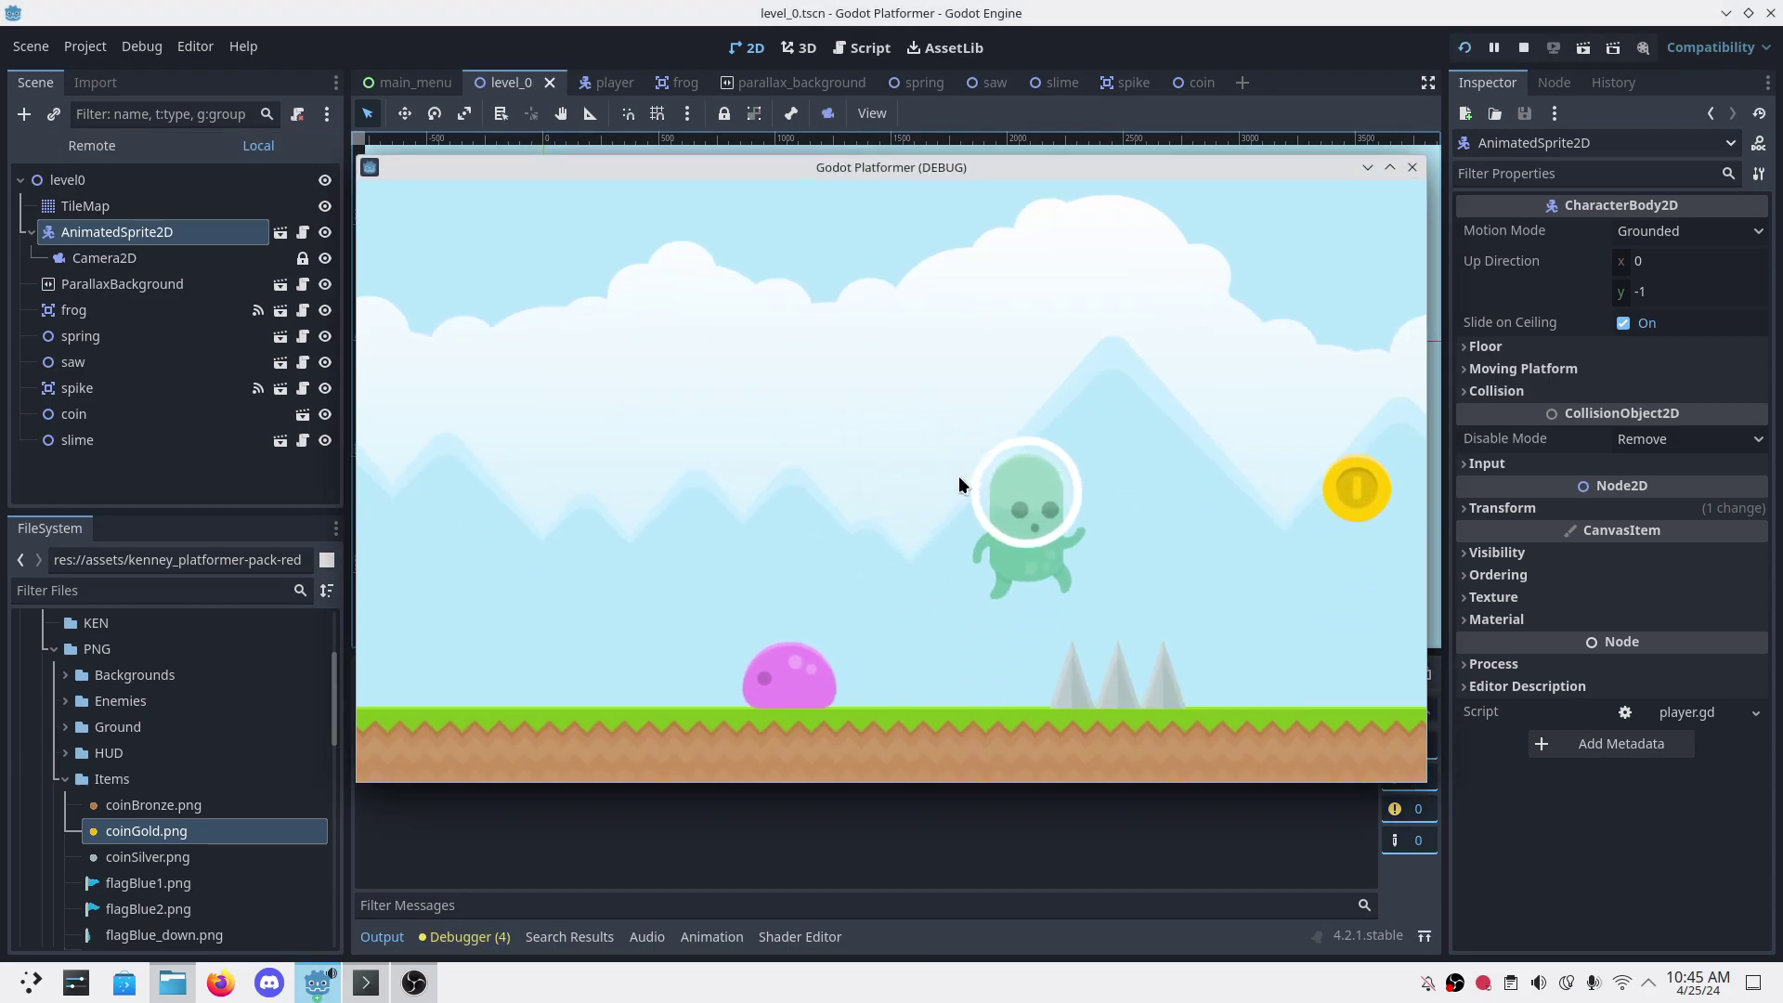
pyautogui.press('Right')
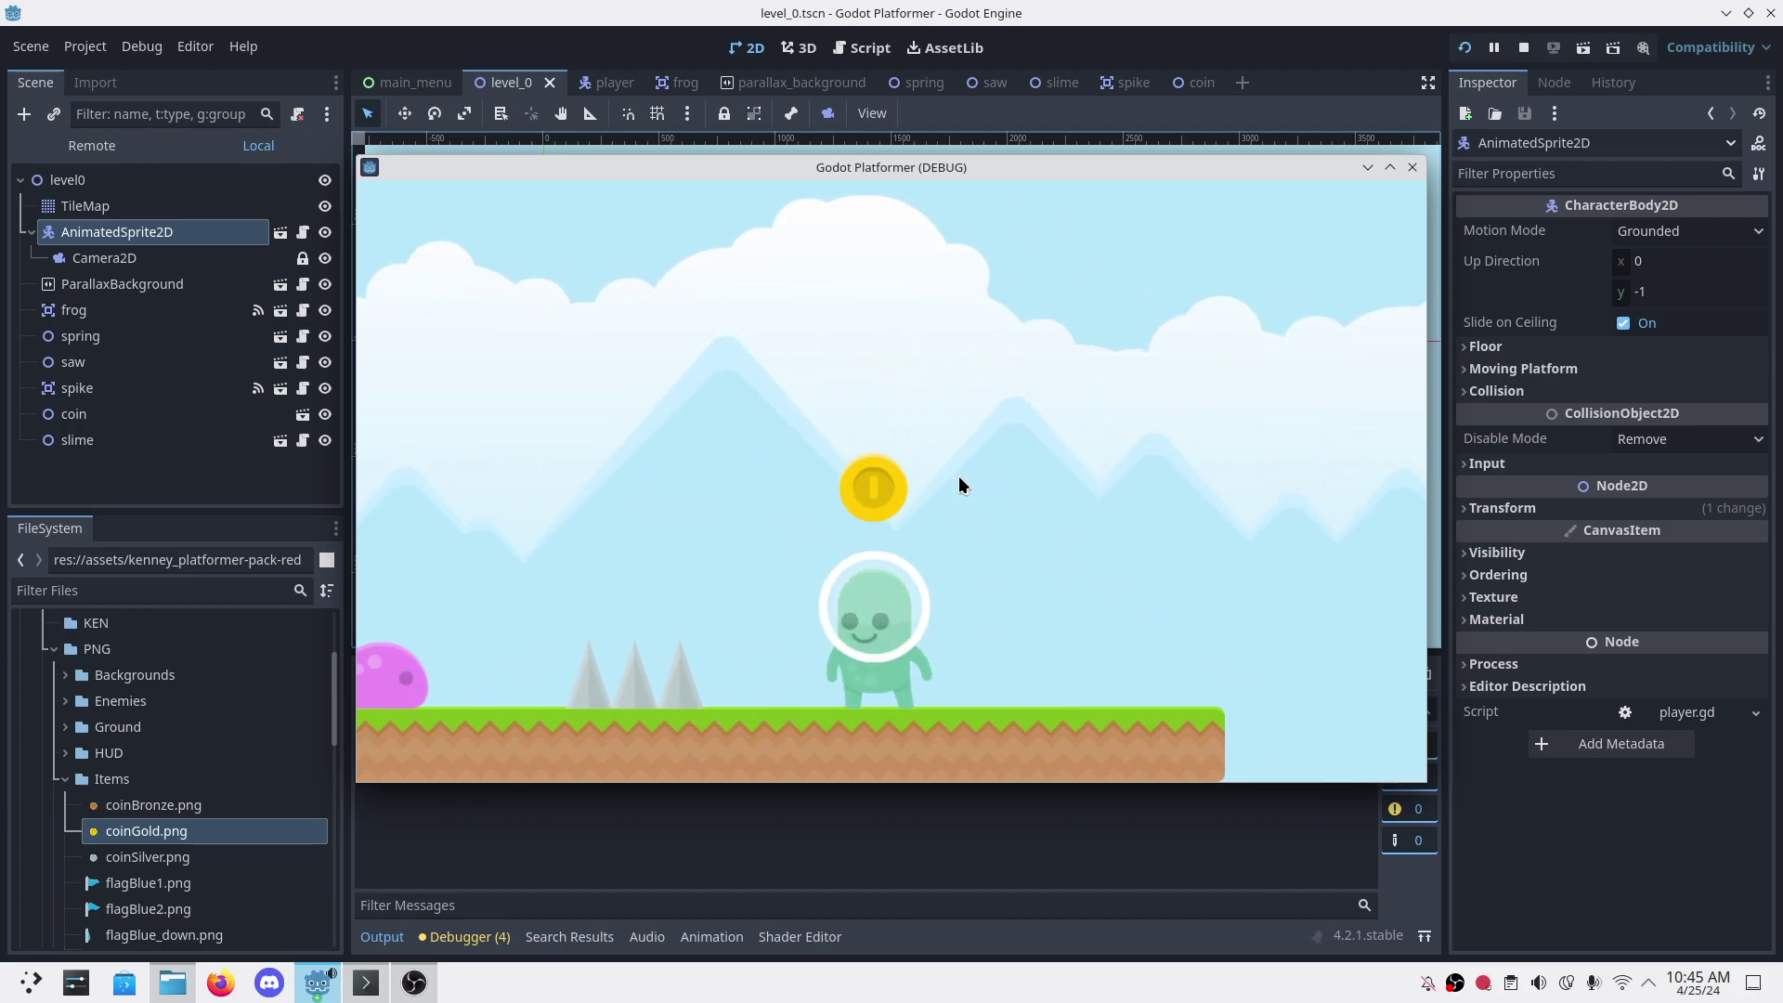
pyautogui.press('Right')
pyautogui.press('Left')
pyautogui.press('space')
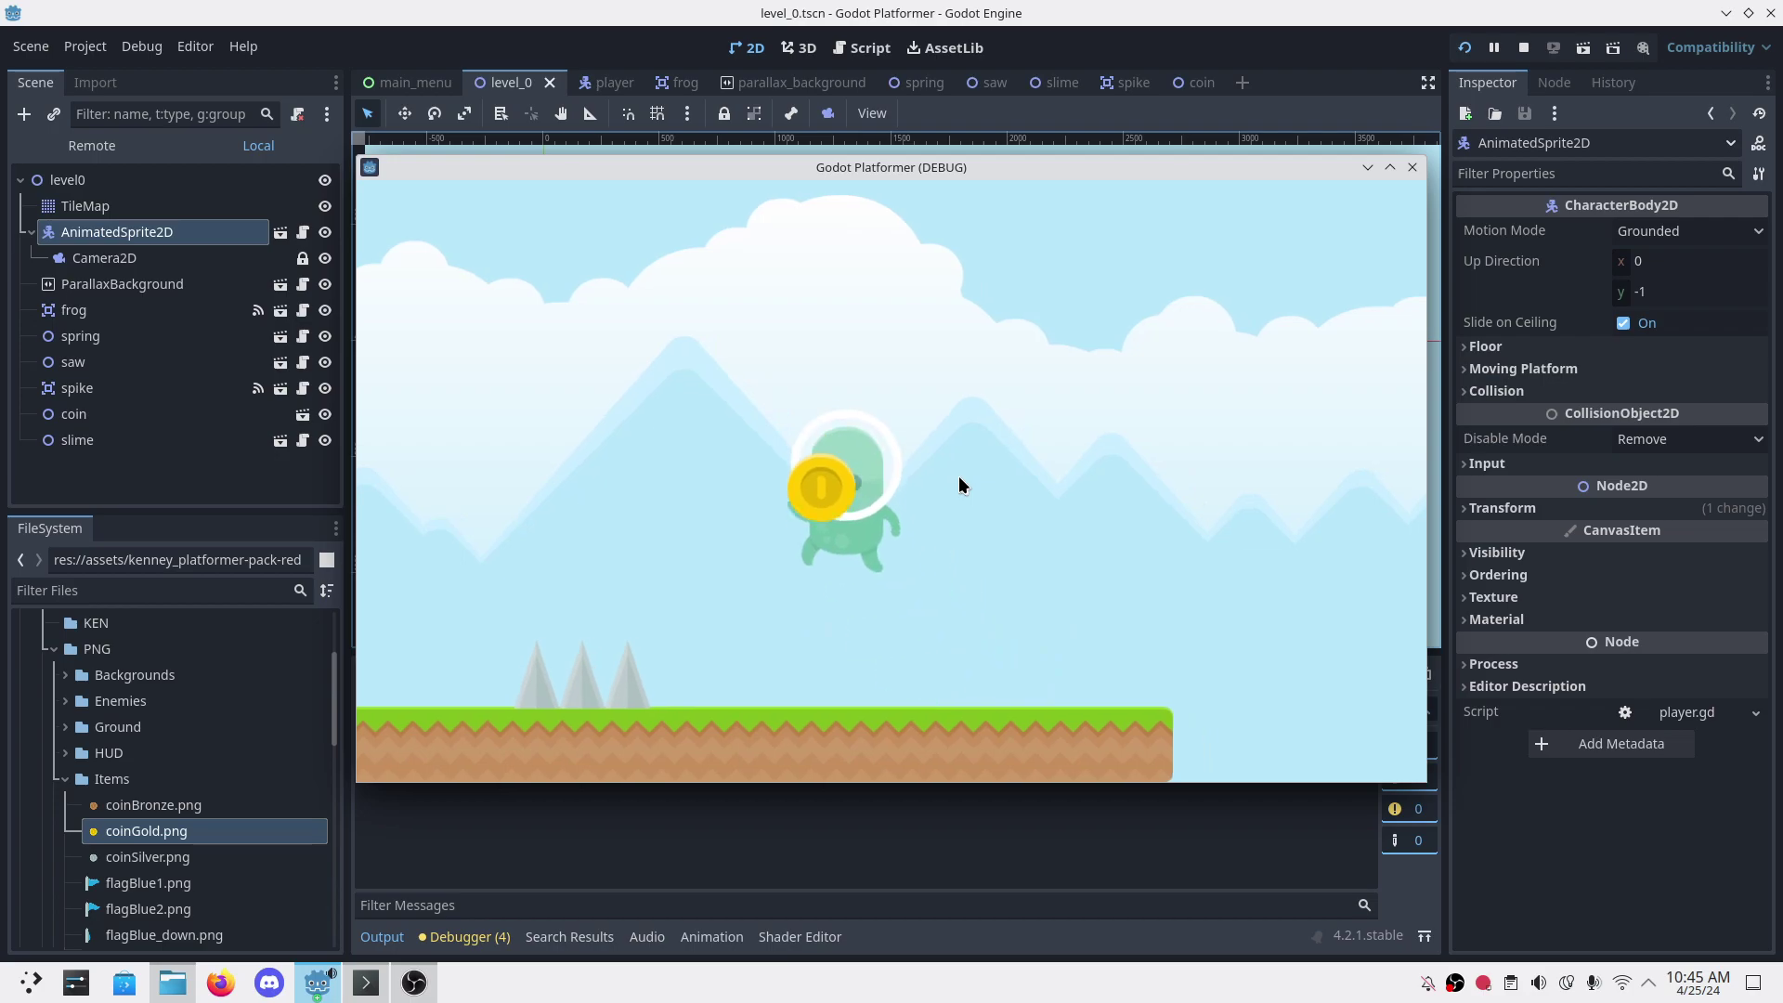
pyautogui.press('Right')
pyautogui.press('Left')
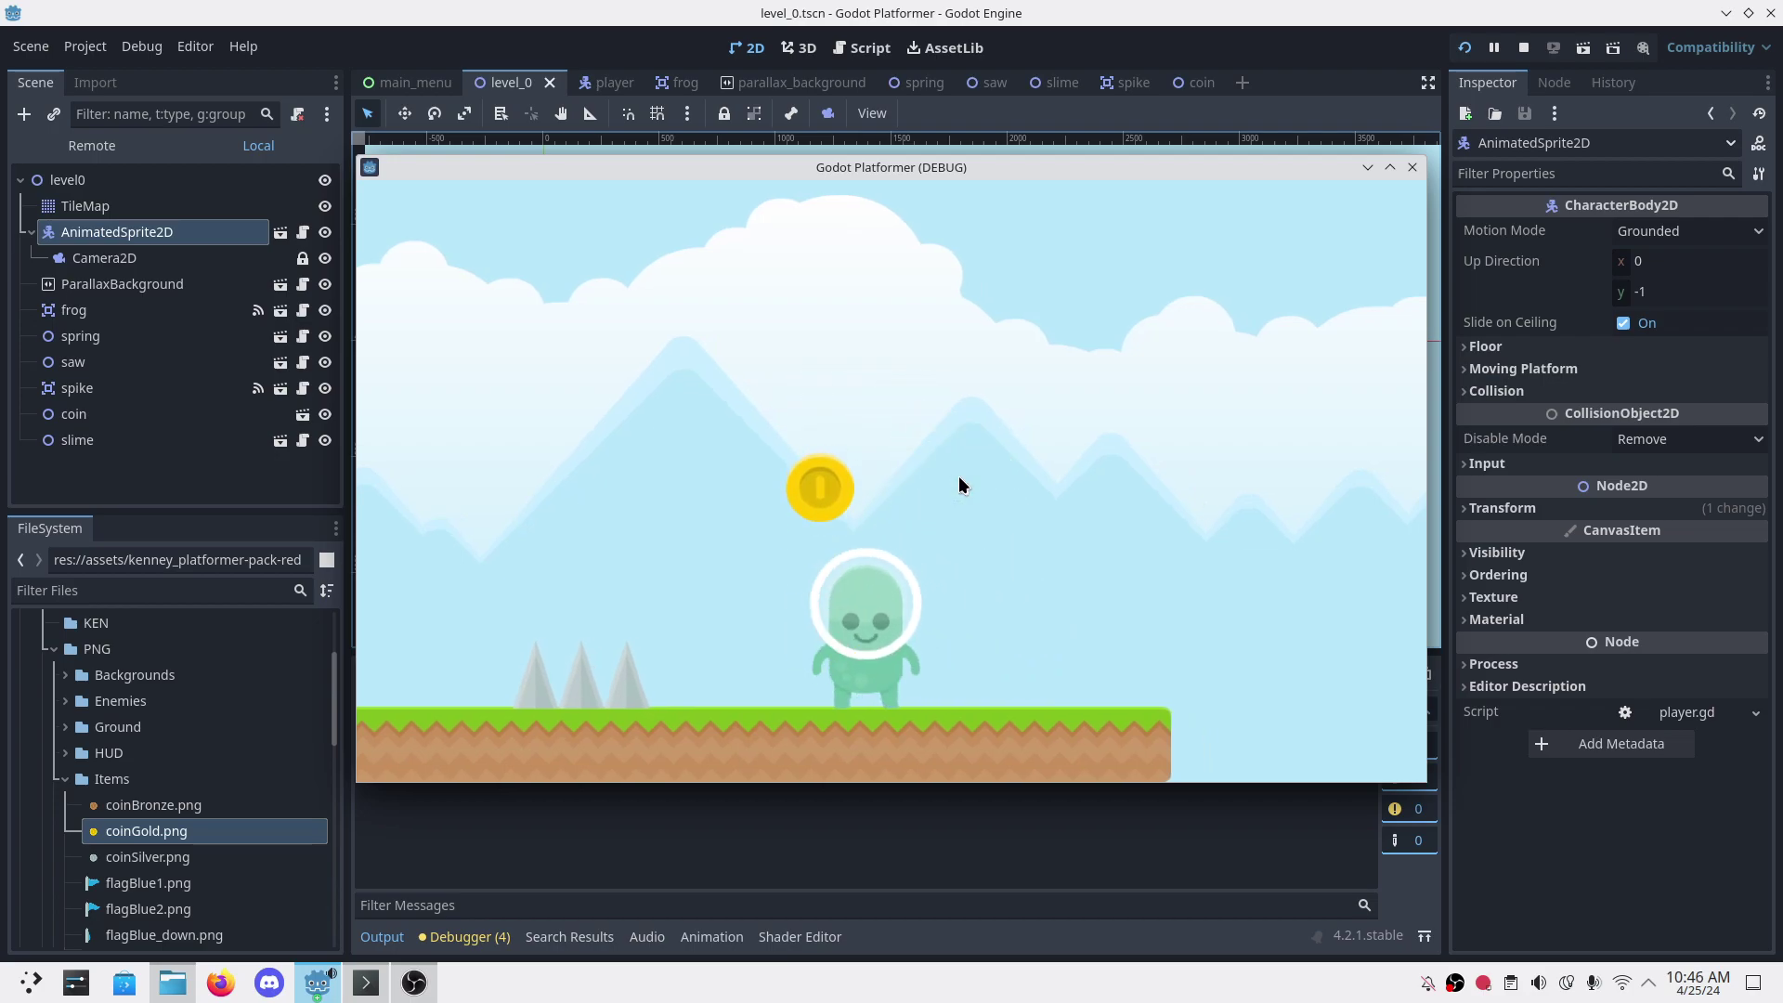
pyautogui.click(1411, 169)
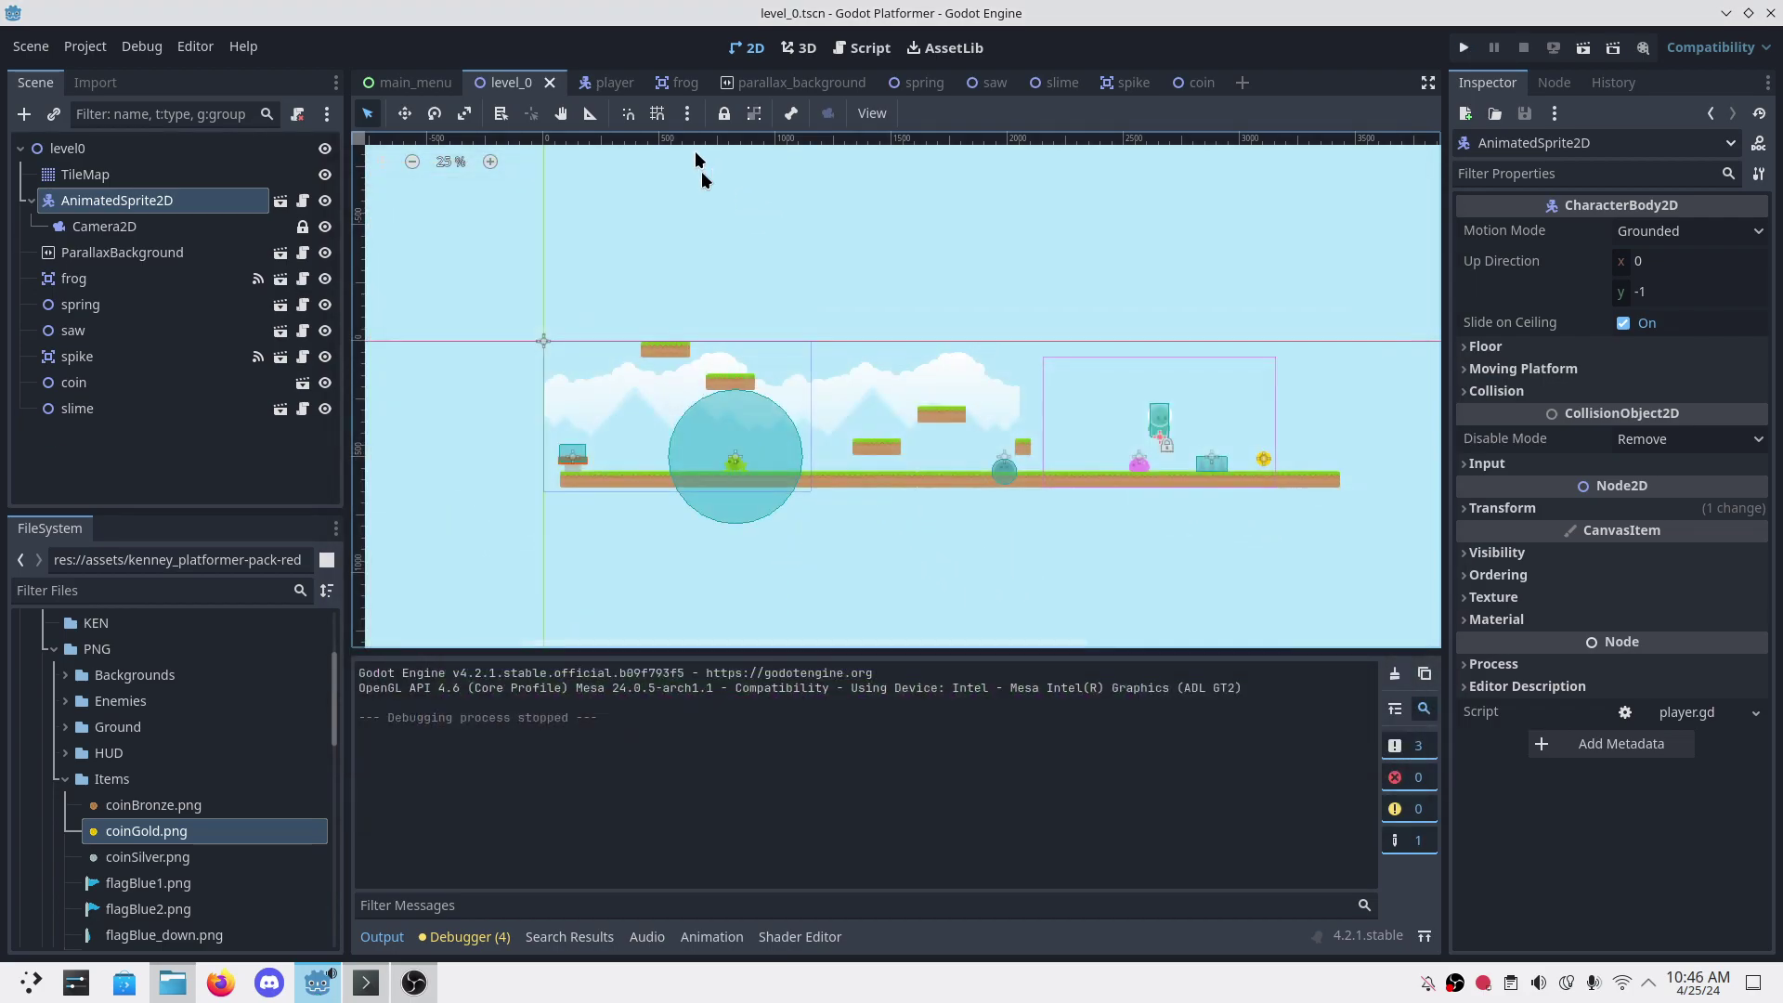
# Step: In the coin's jumping animation, set the Sprite2D position y at 0.4 s to -100
pyautogui.click(1194, 83)
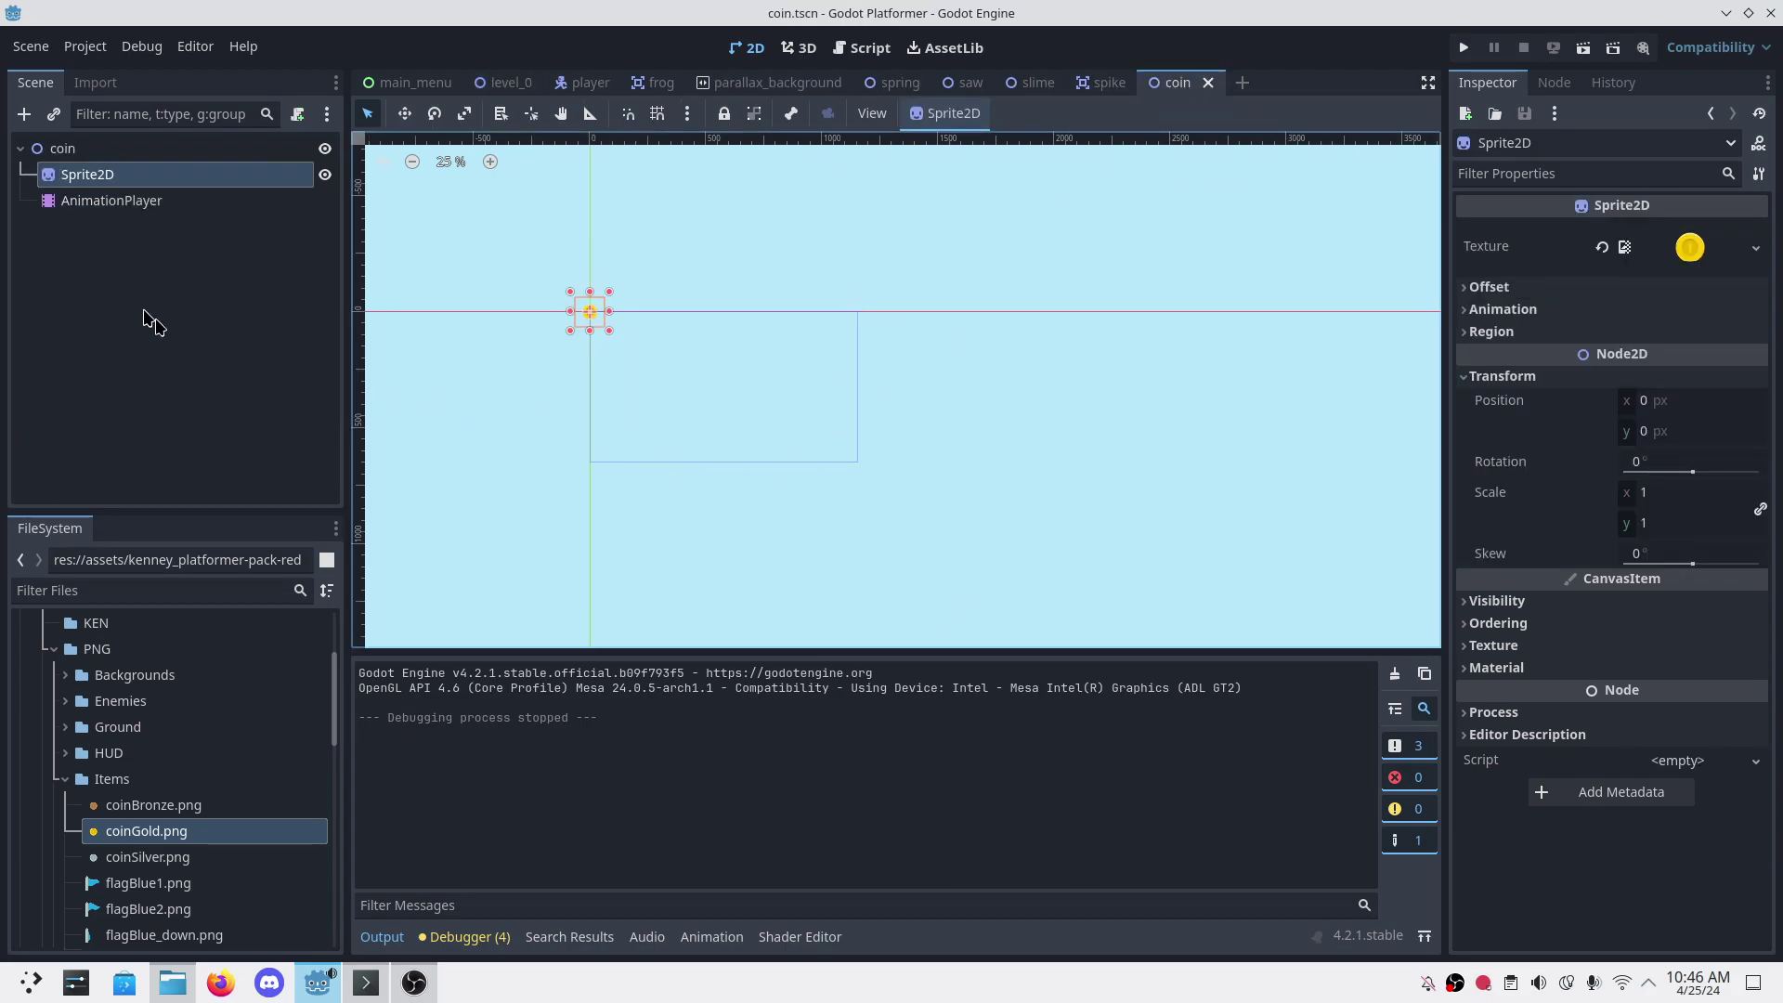
pyautogui.click(100, 202)
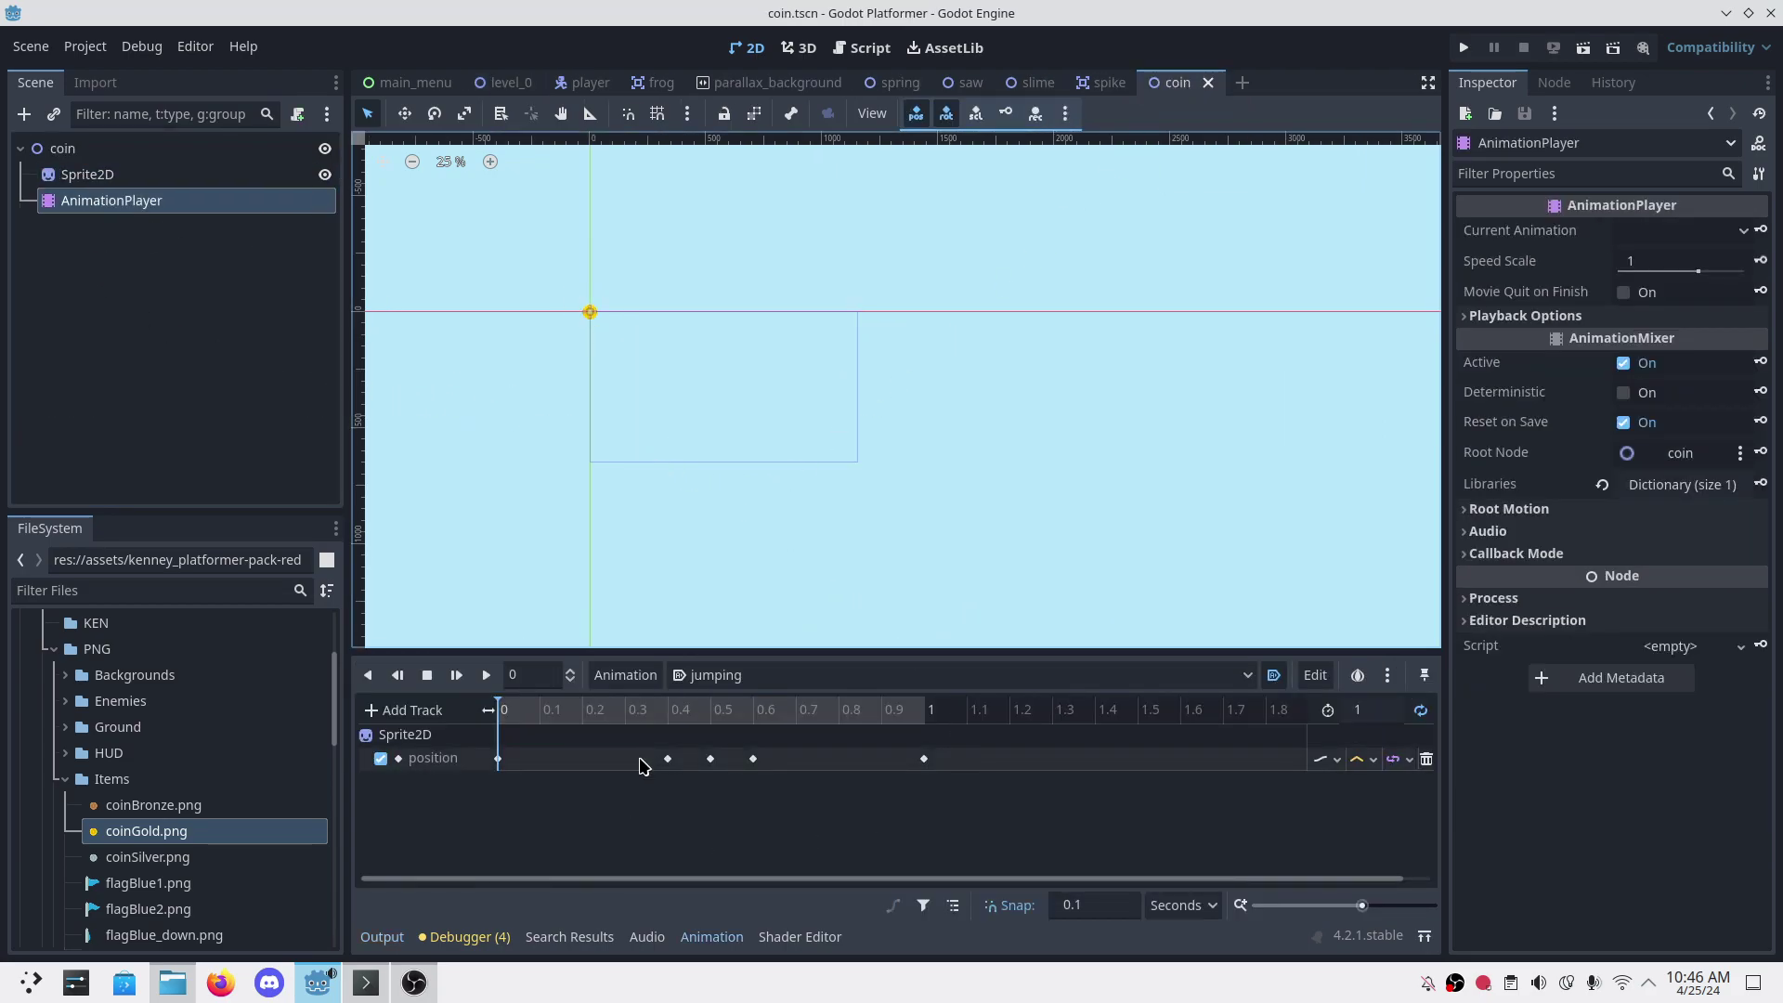
pyautogui.click(670, 760)
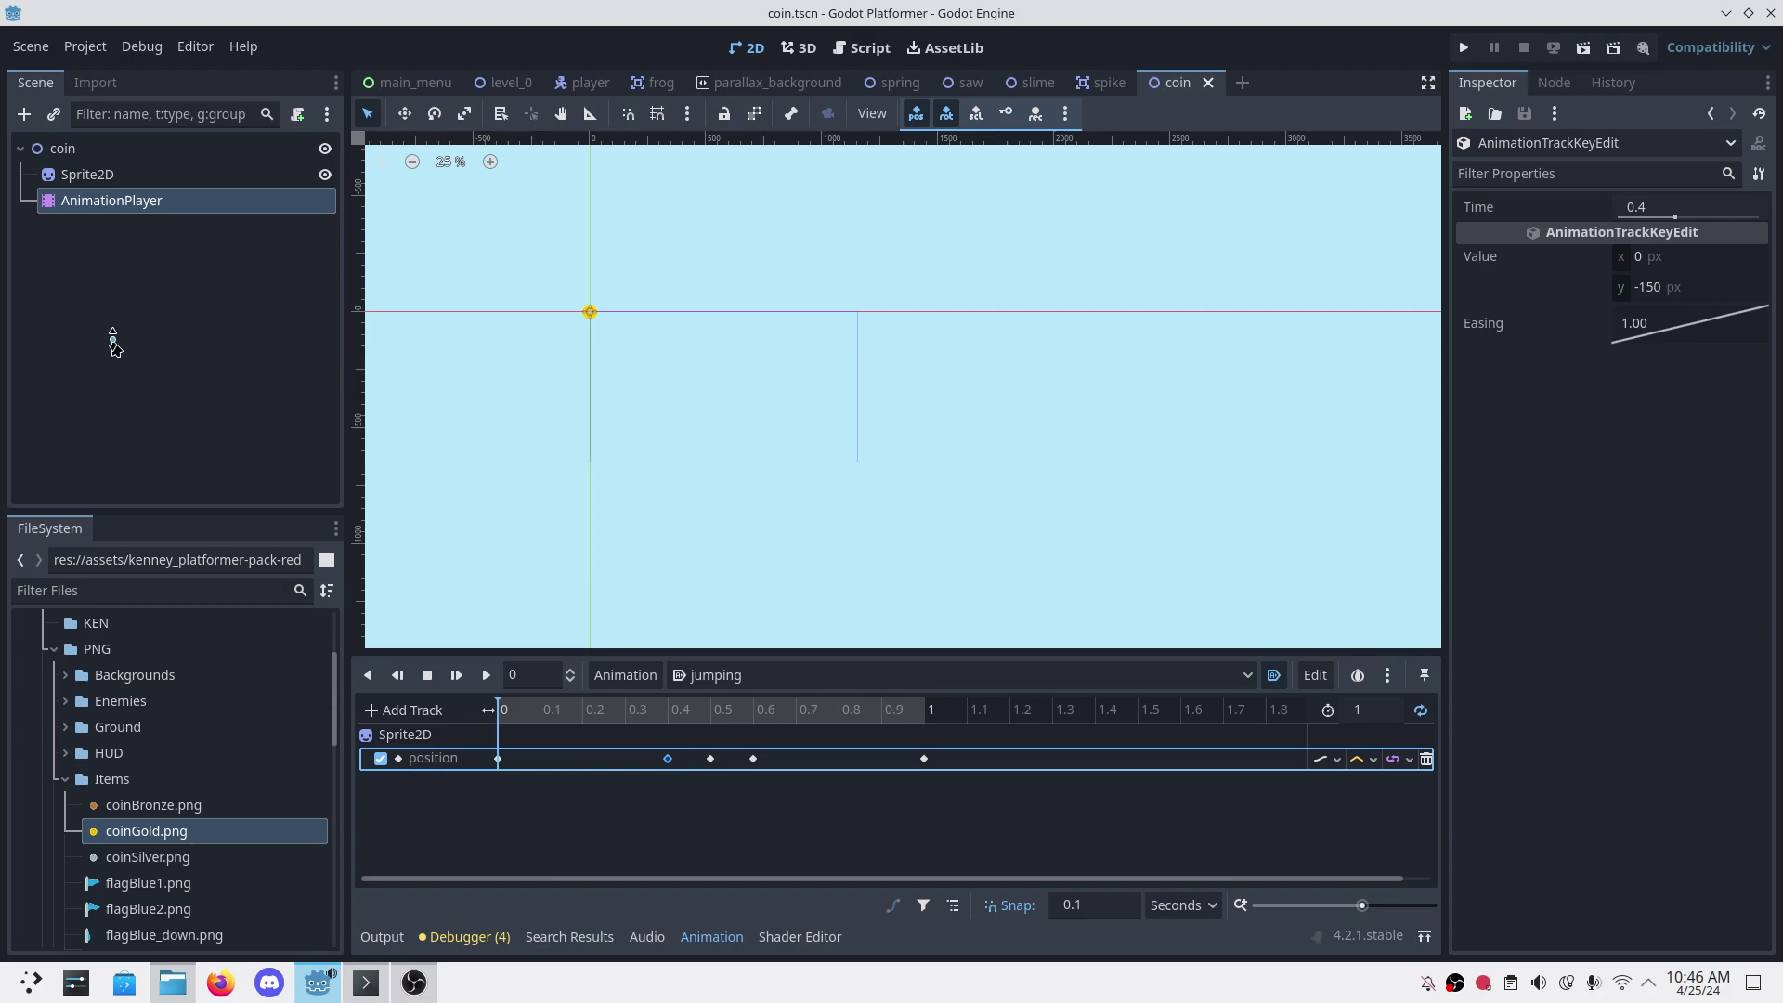
pyautogui.click(86, 174)
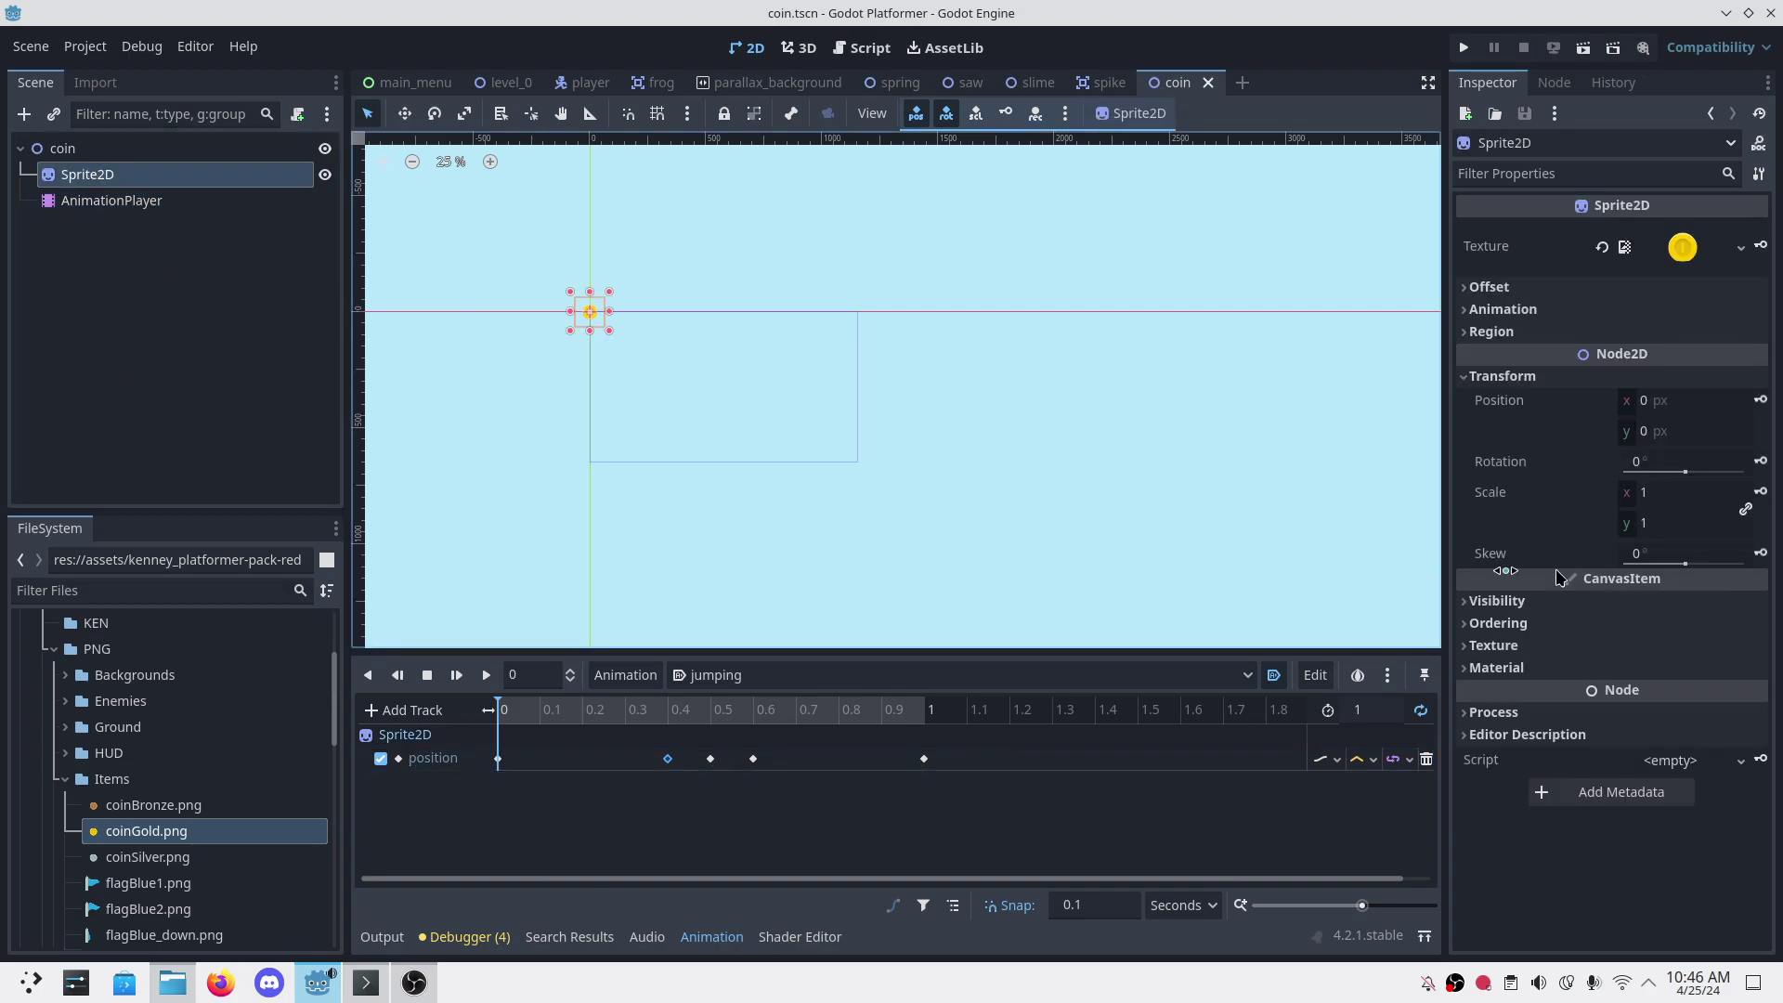
pyautogui.click(666, 708)
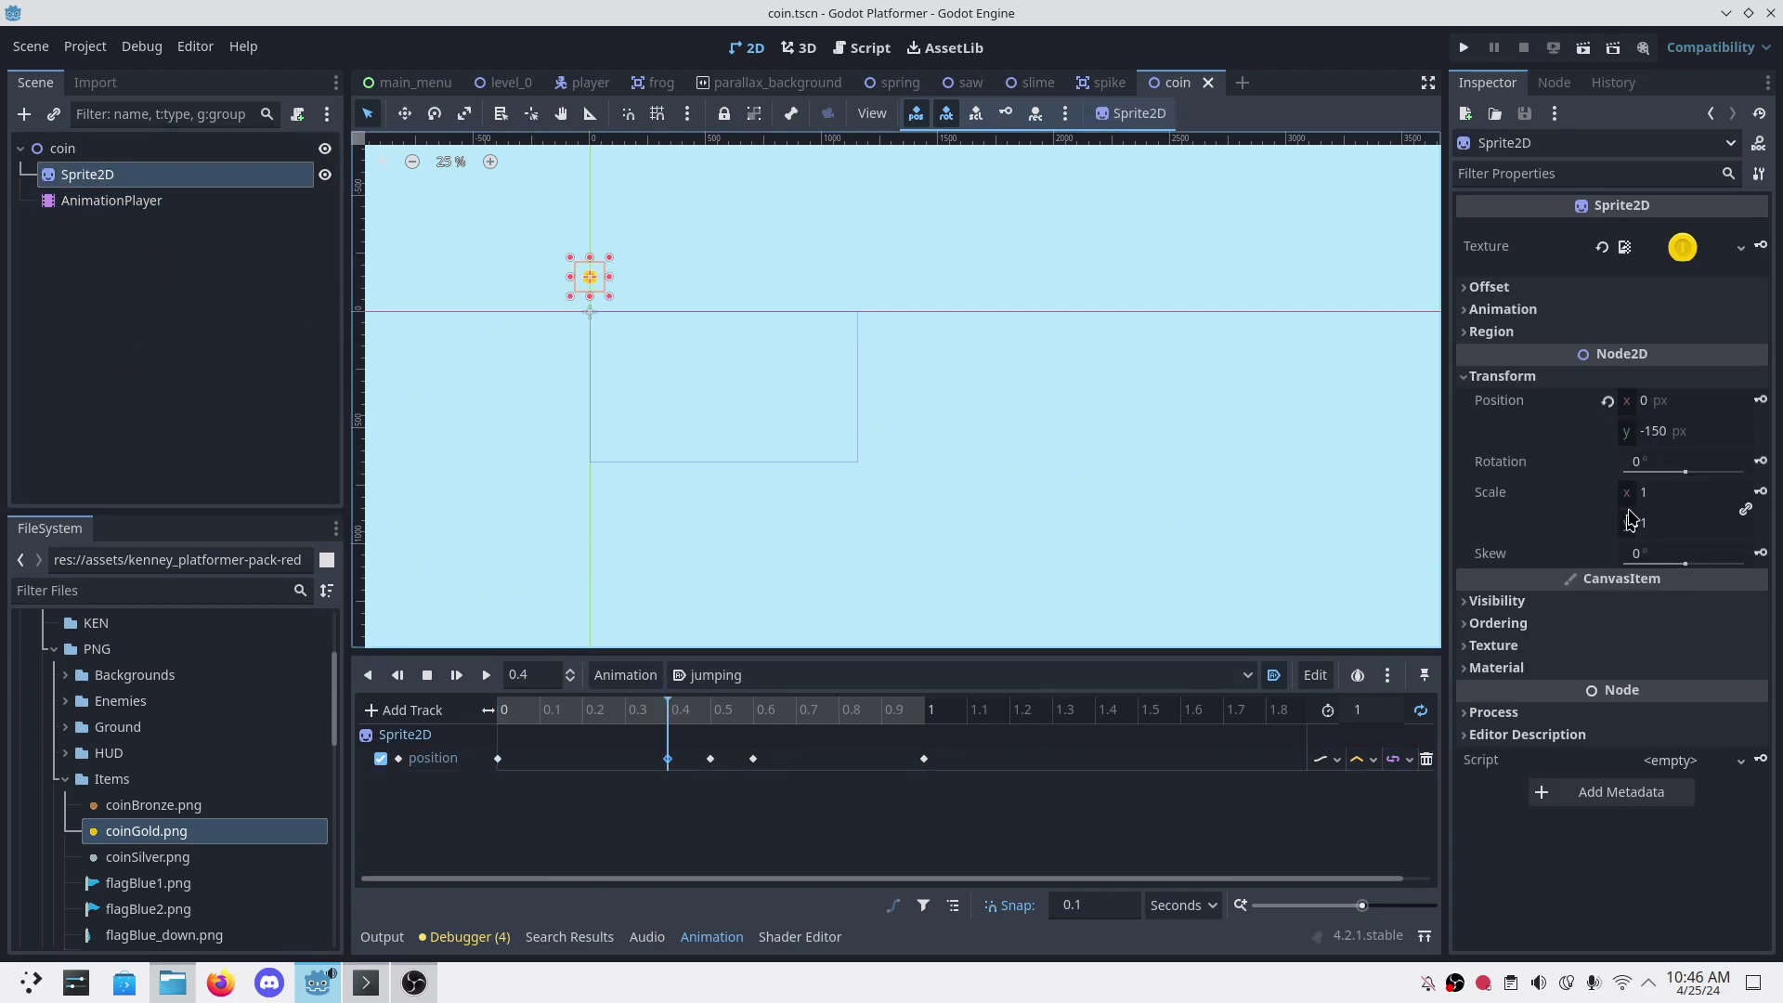
pyautogui.click(1671, 433)
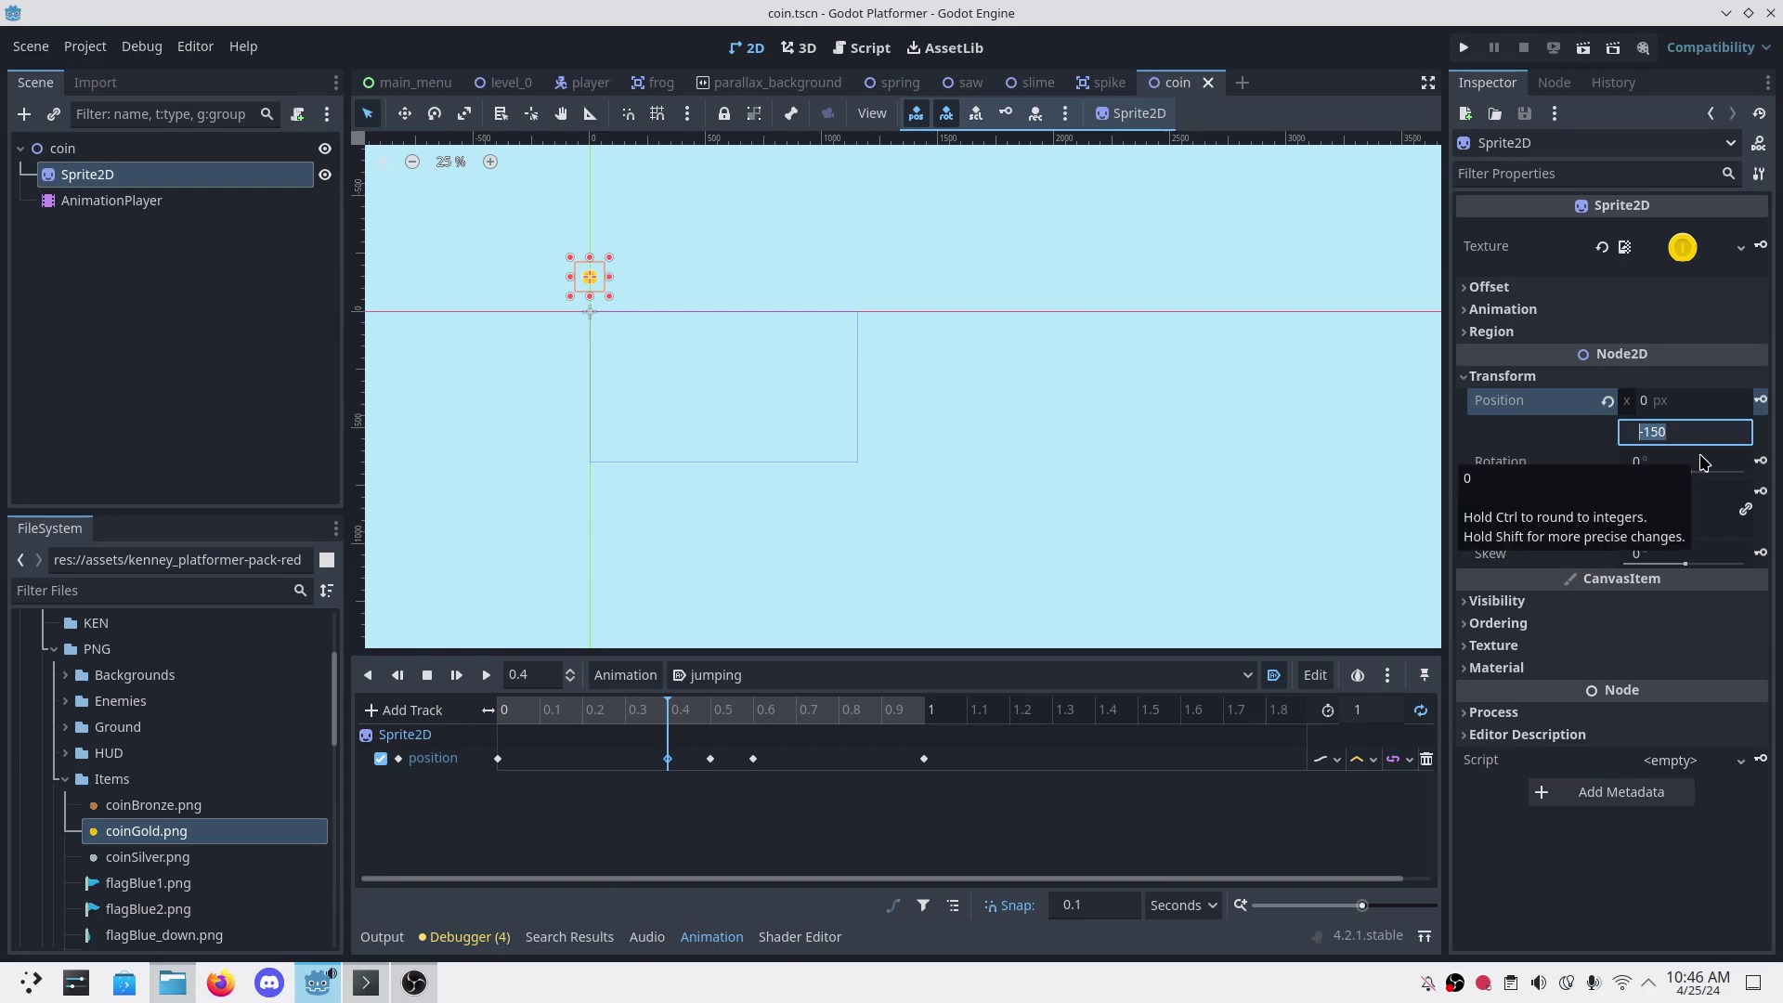
pyautogui.write('-100')
pyautogui.press('Return')
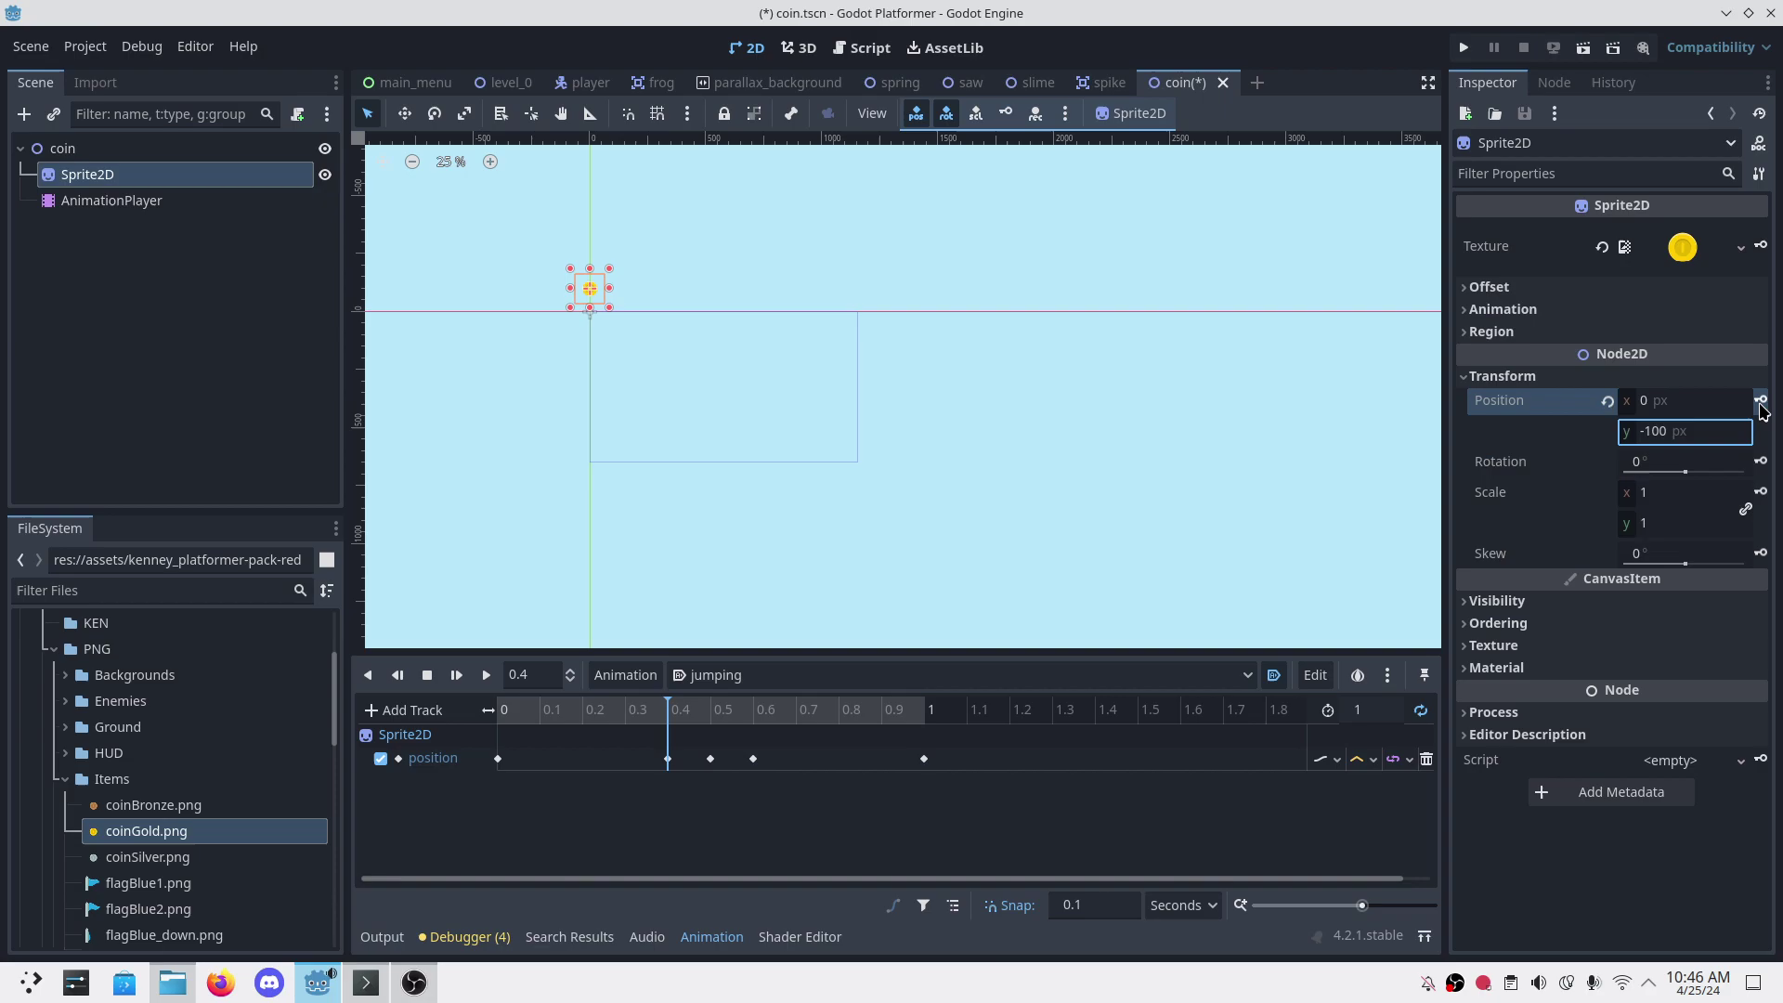
# Step: Set position y to -110 at 0.5 s and -100 at 0.6 s, and key it
pyautogui.click(714, 711)
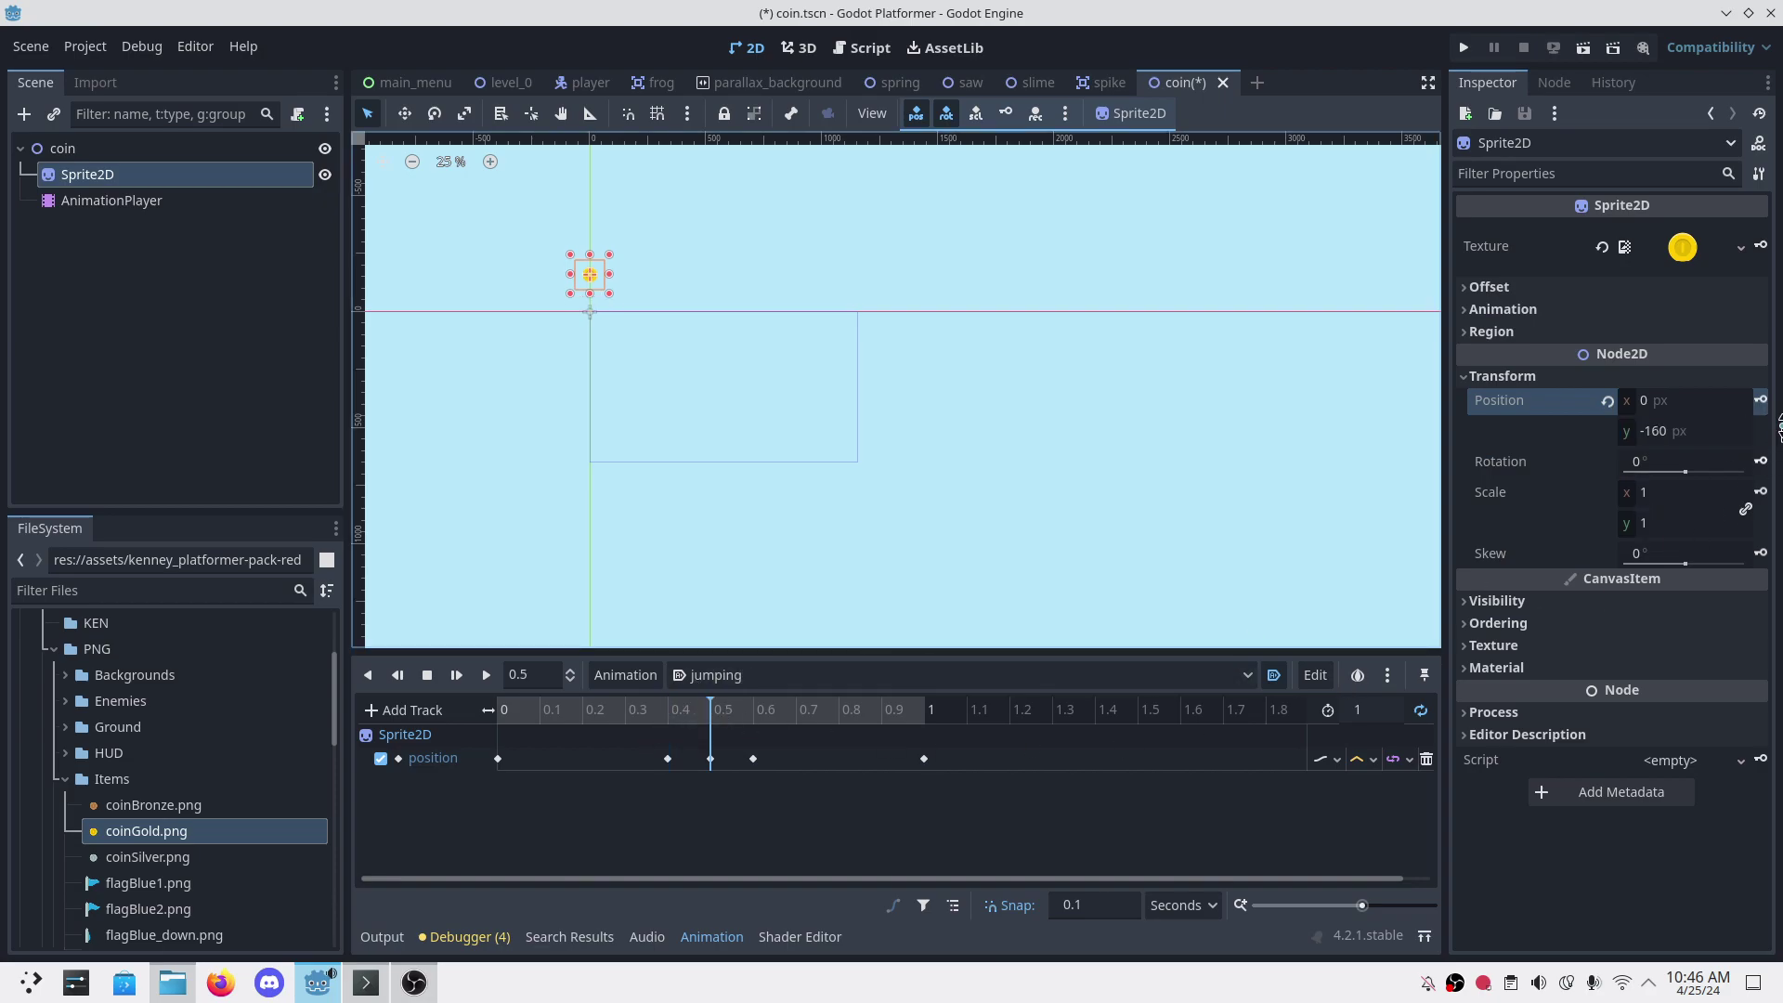
pyautogui.click(1702, 435)
pyautogui.write('-110')
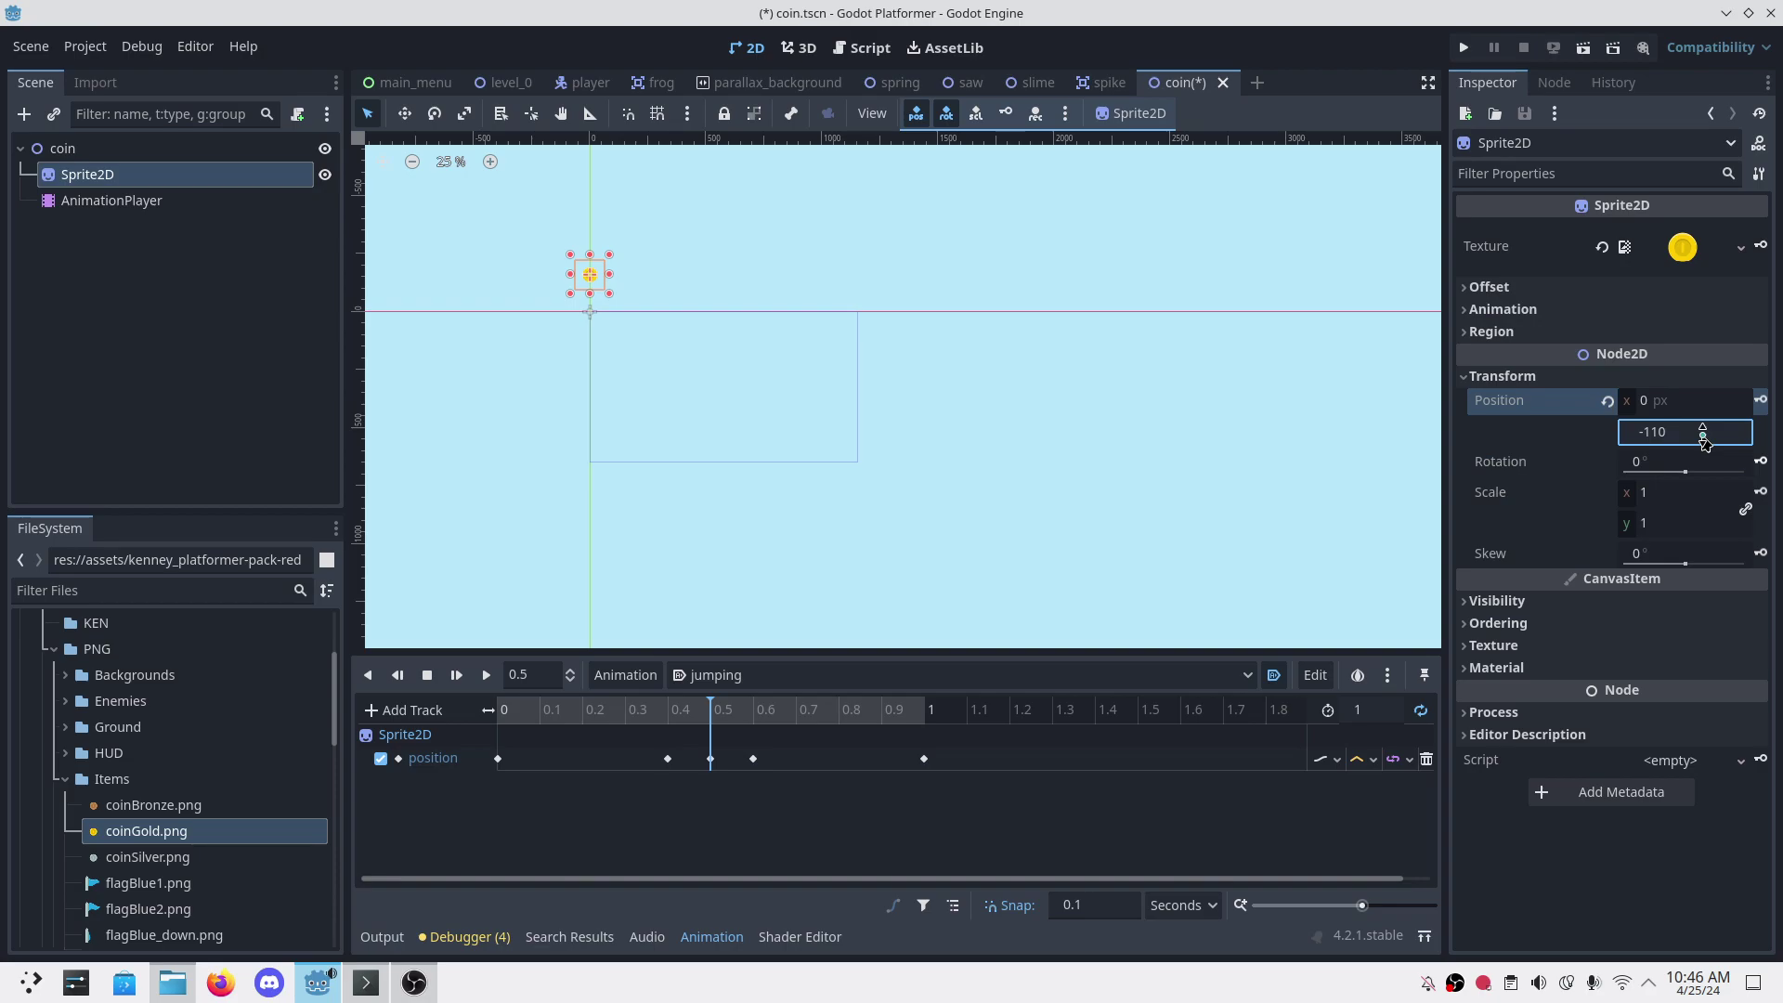
pyautogui.press('Return')
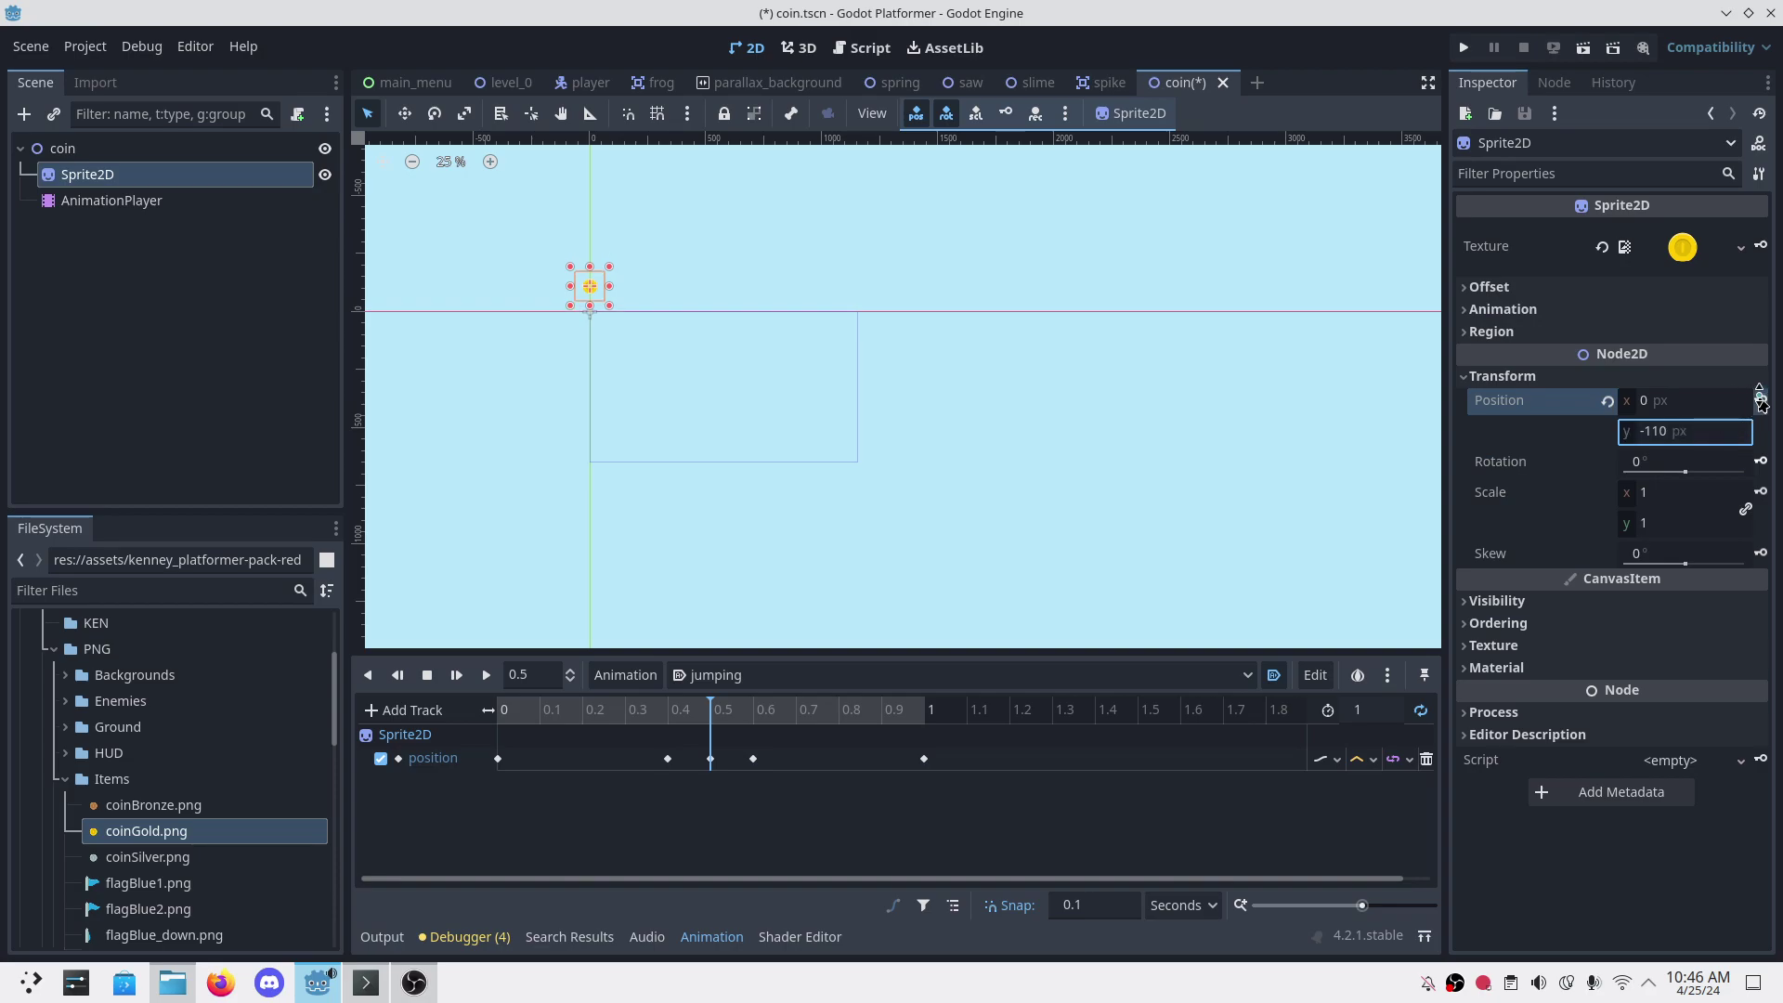
pyautogui.click(753, 715)
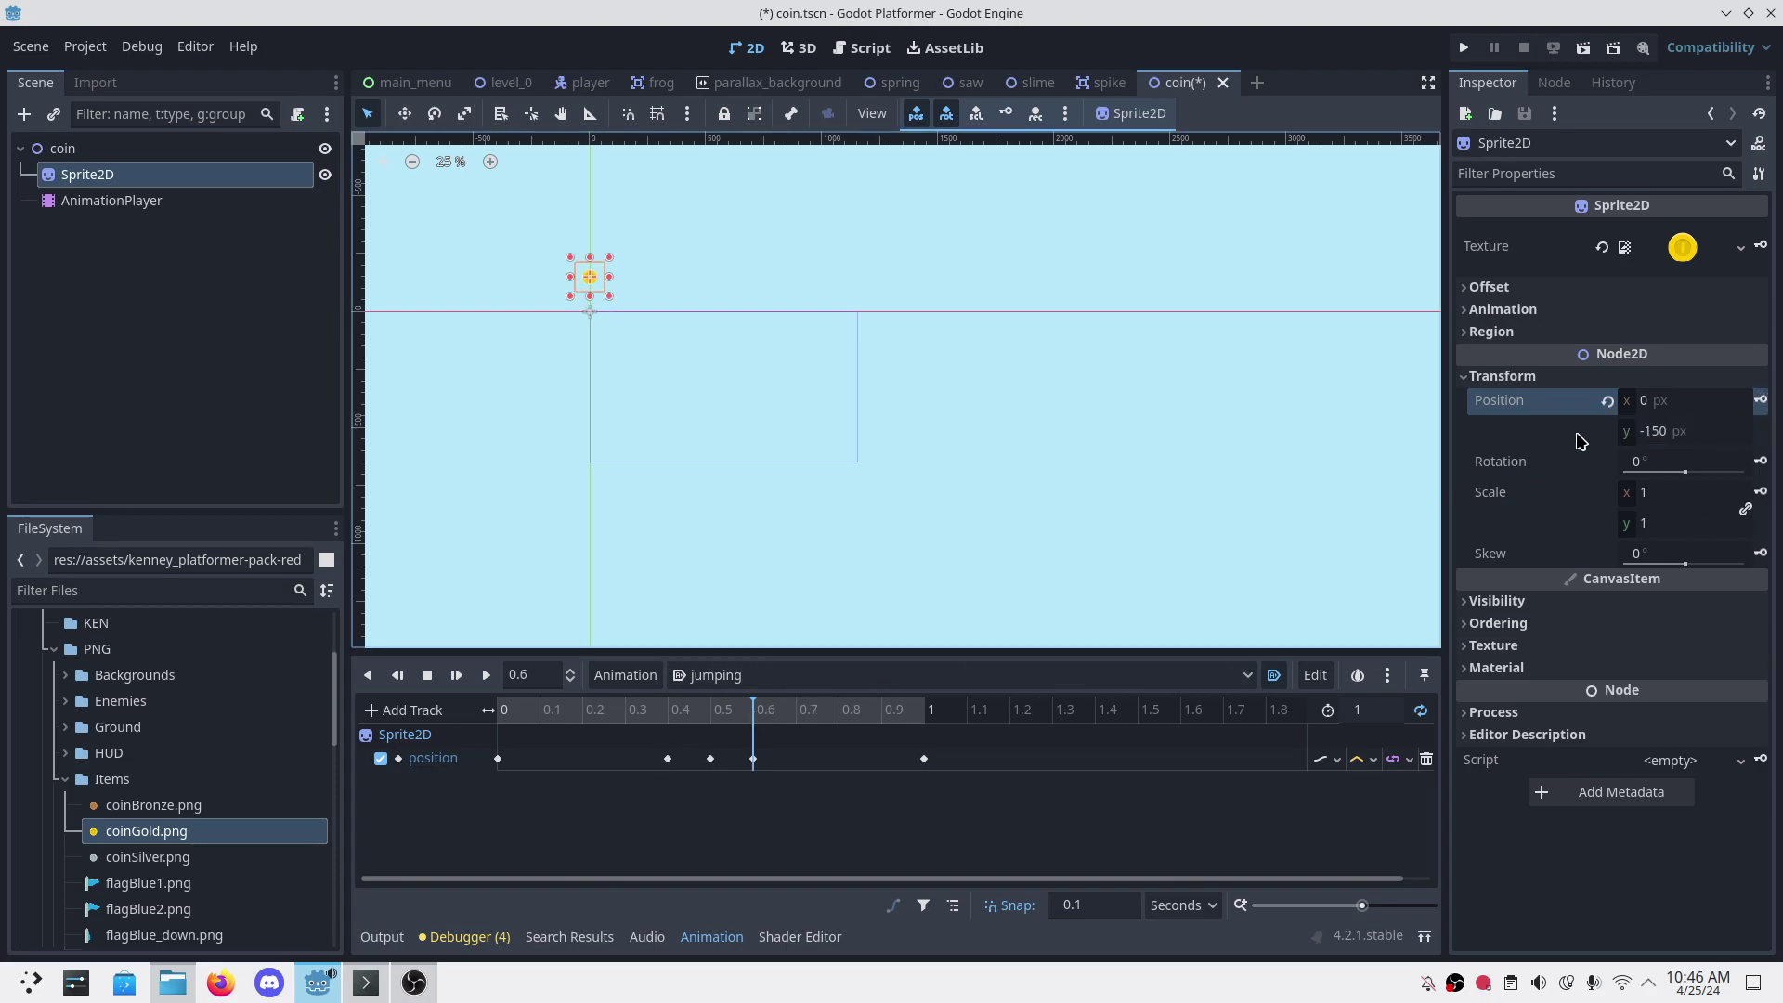
pyautogui.click(1653, 432)
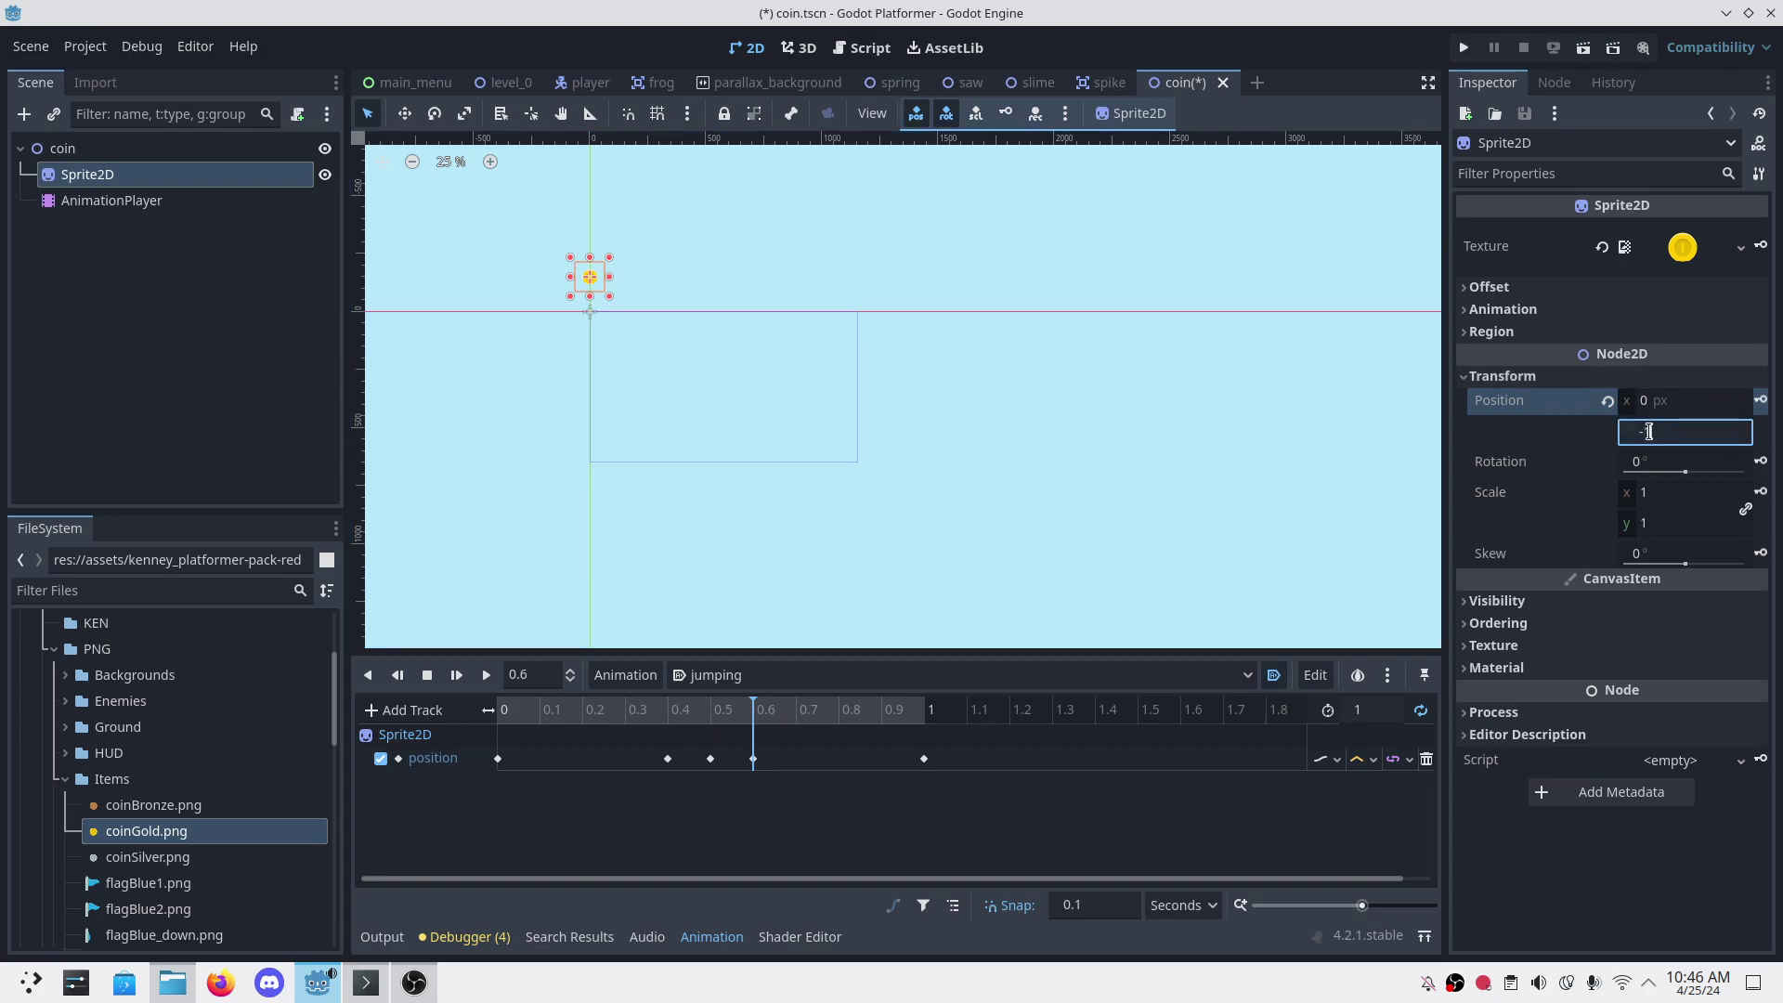
pyautogui.write('100')
pyautogui.press('Return')
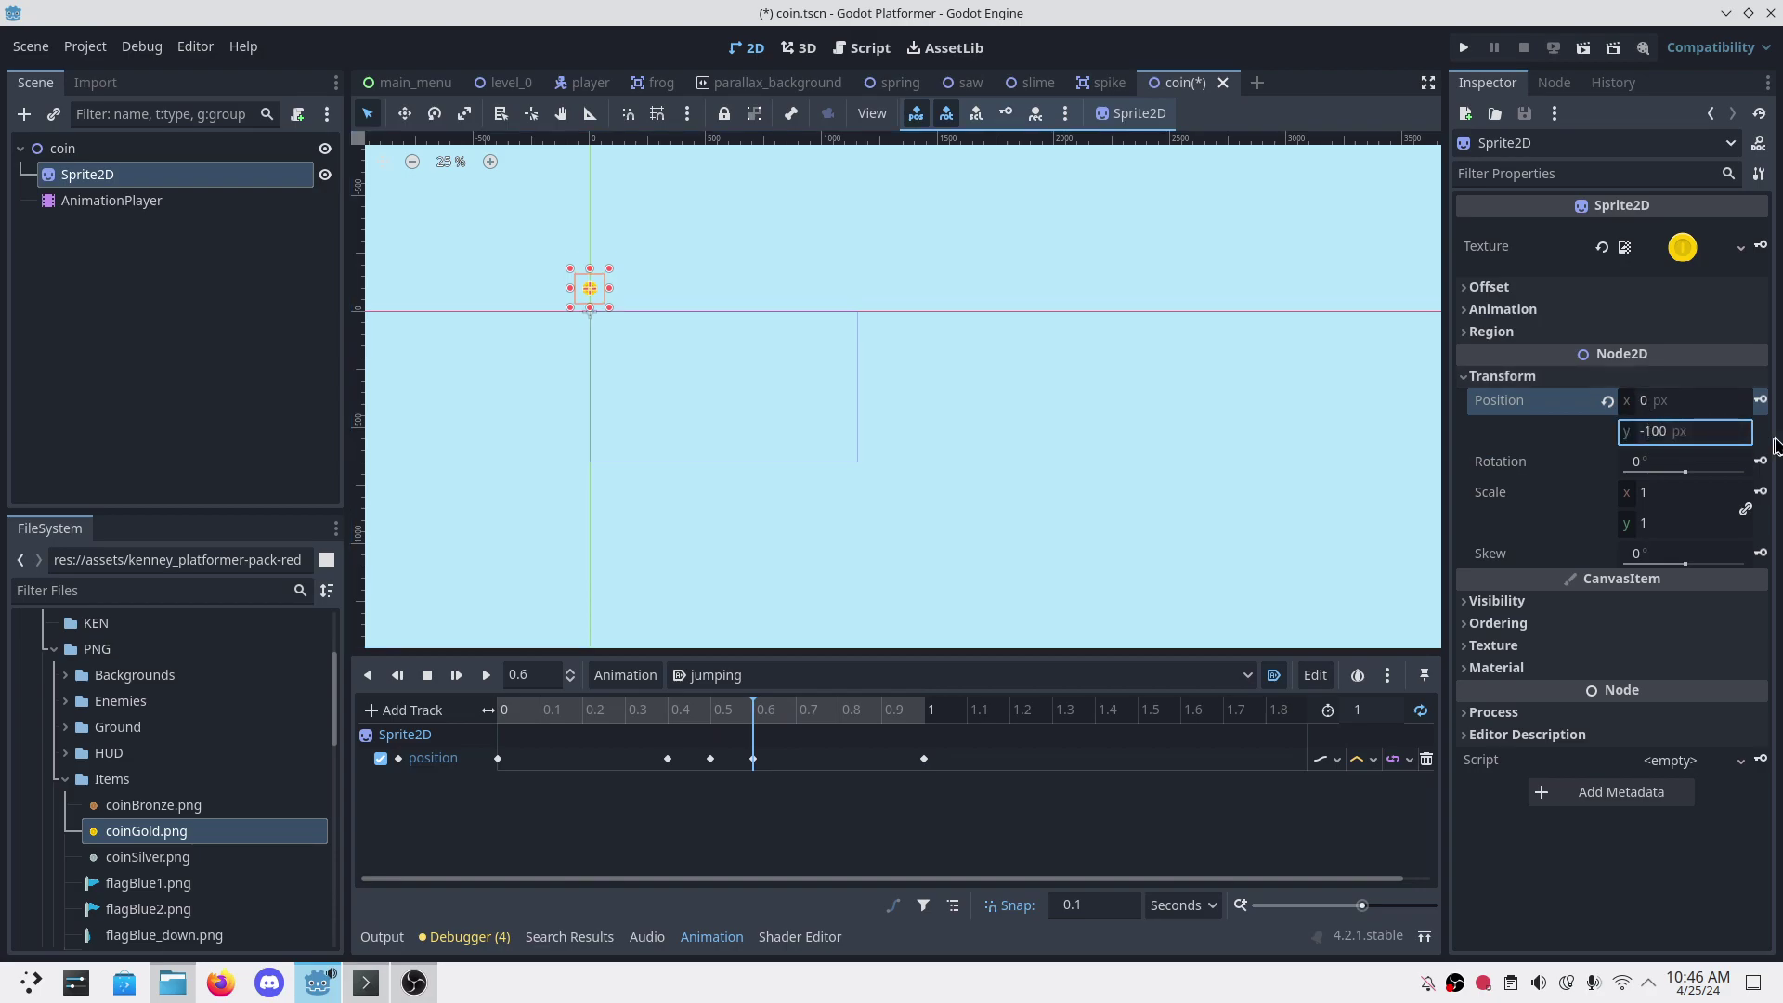
pyautogui.click(1763, 403)
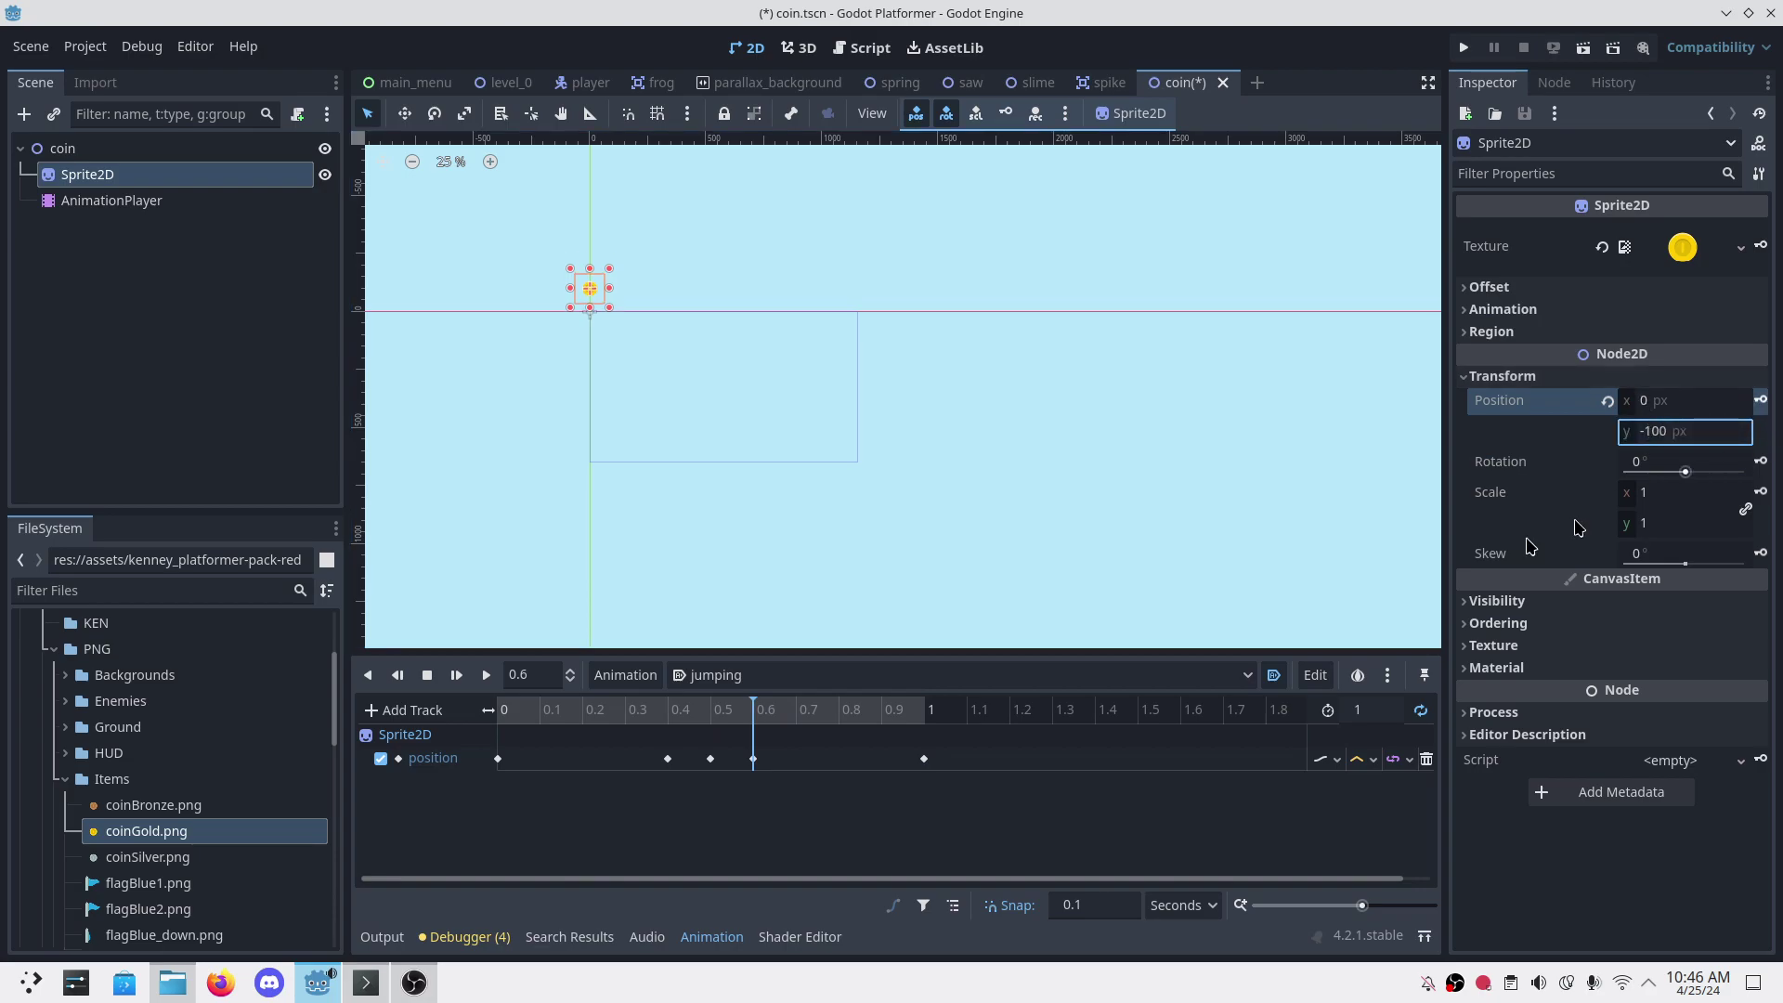
# Step: Preview the lowered bounce from the animation's end back toward its start, and save the coin scene
pyautogui.click(924, 704)
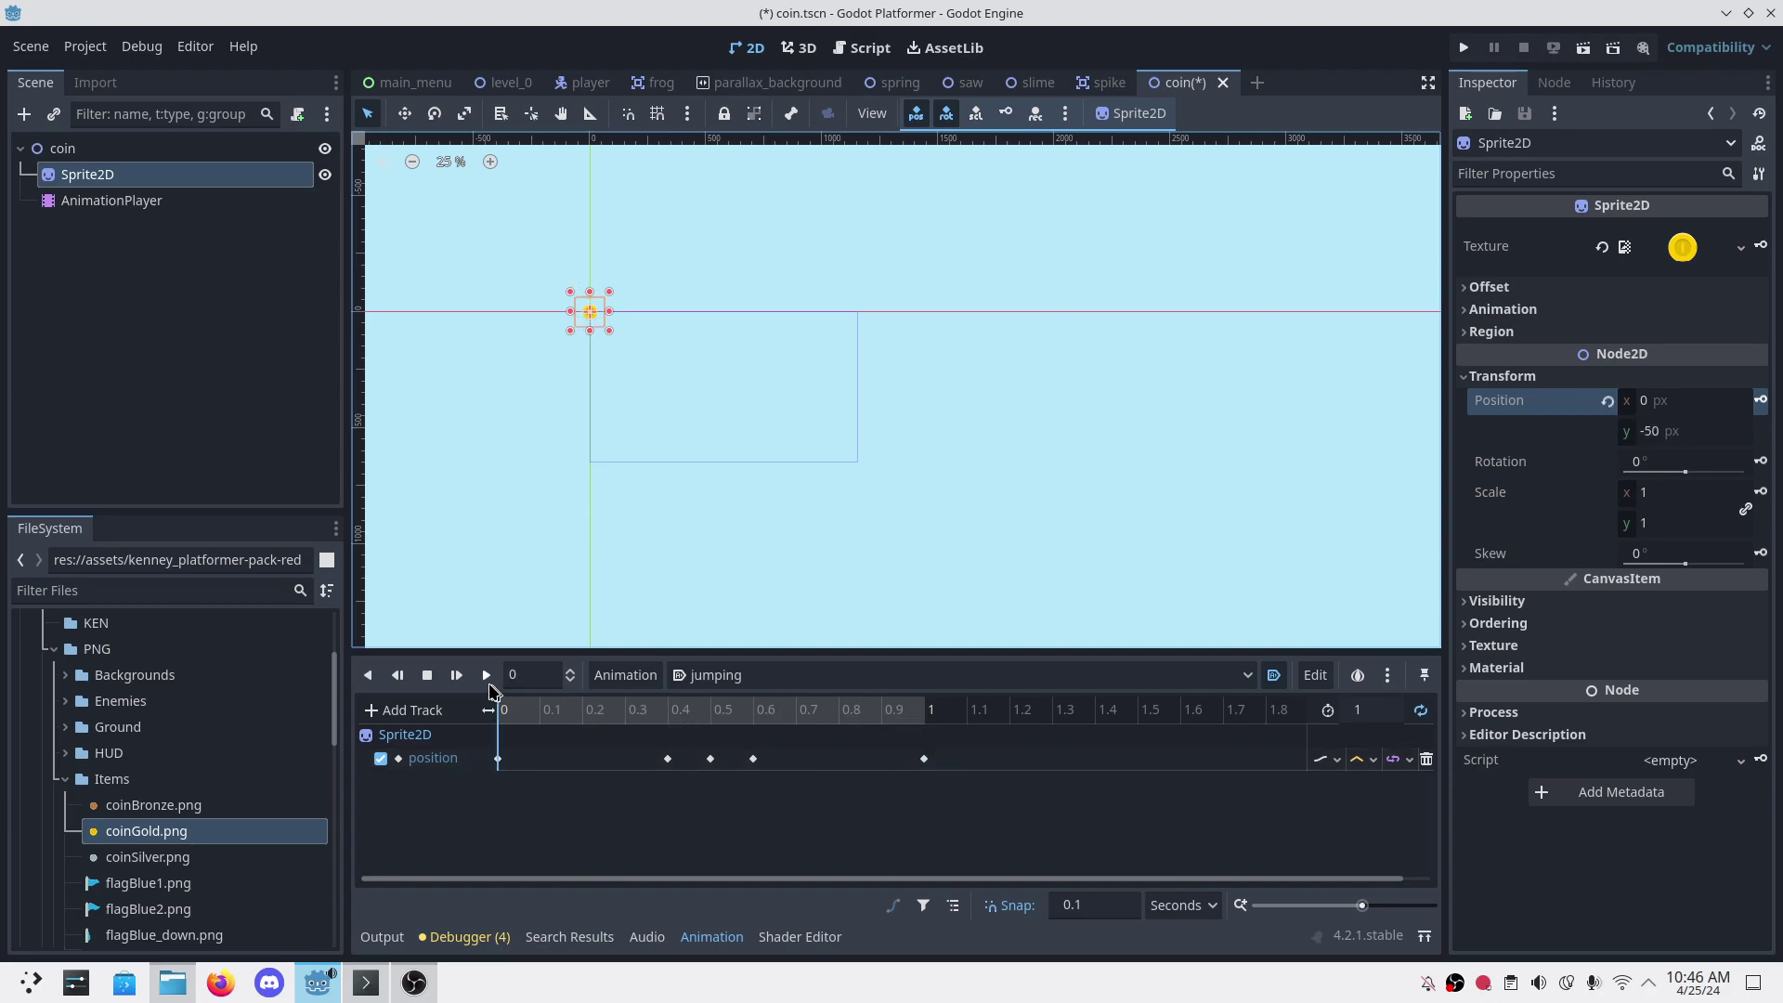
pyautogui.click(534, 704)
pyautogui.hotkey('ctrl', 's')
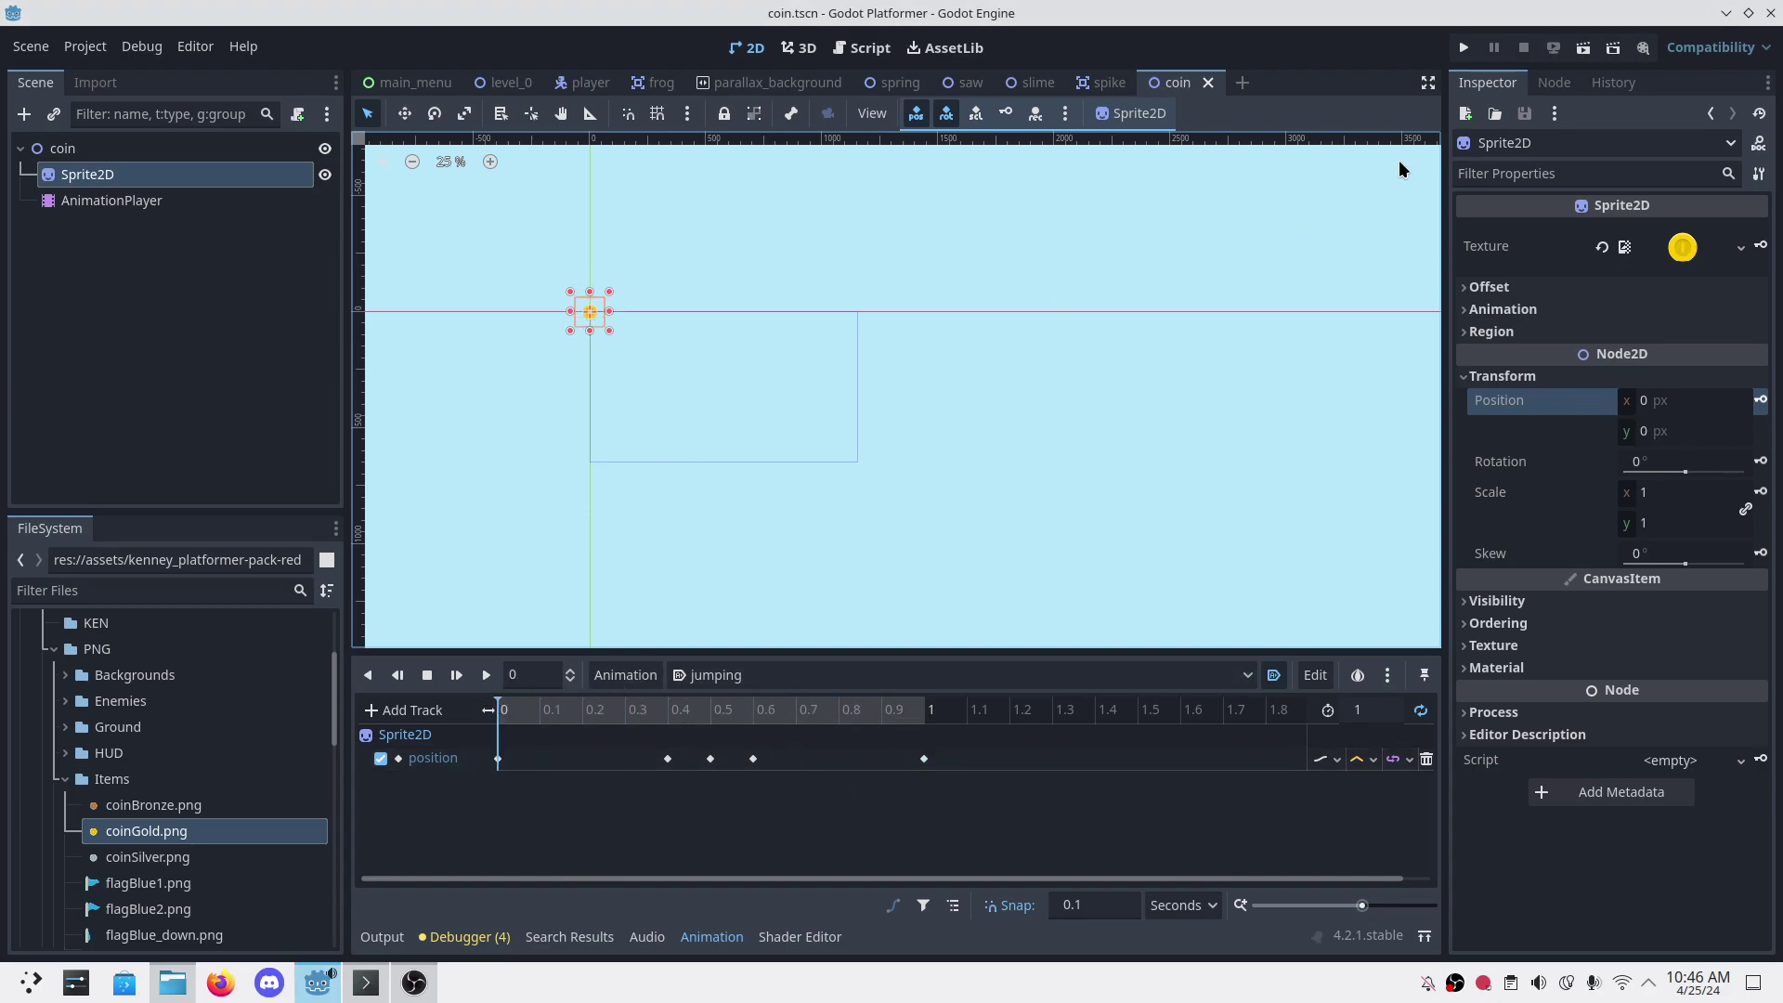
pyautogui.click(1465, 49)
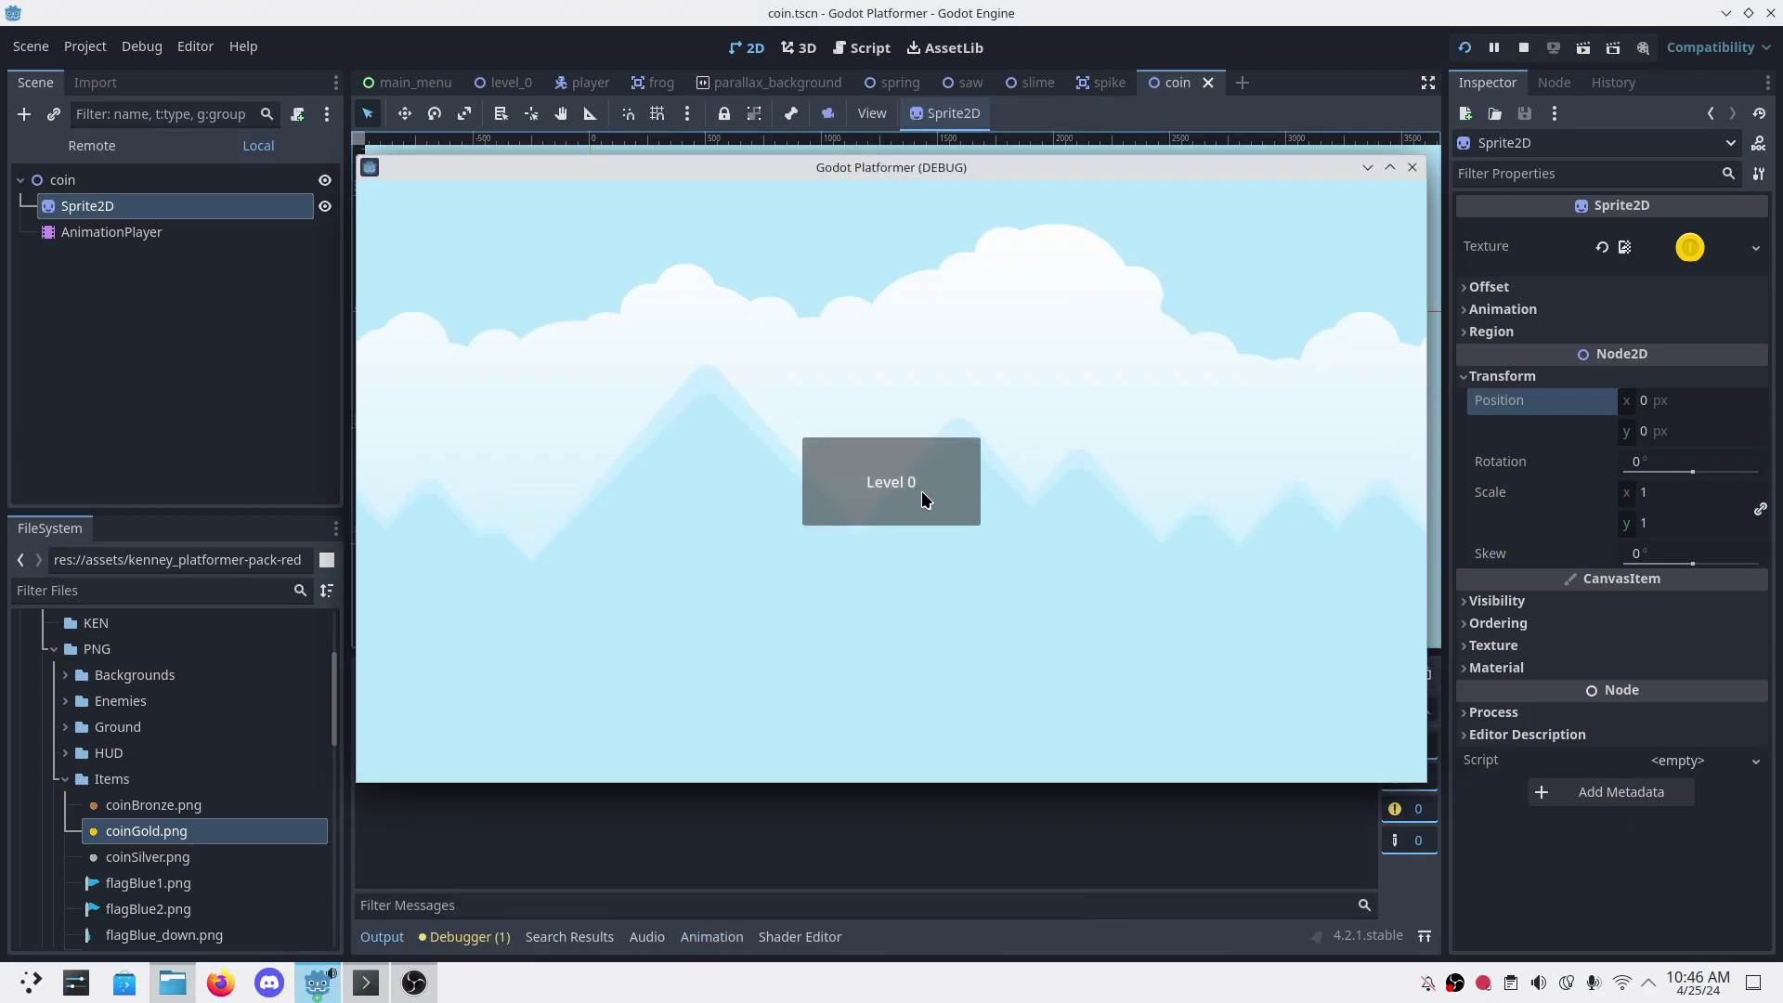
pyautogui.press('Right')
pyautogui.press('space')
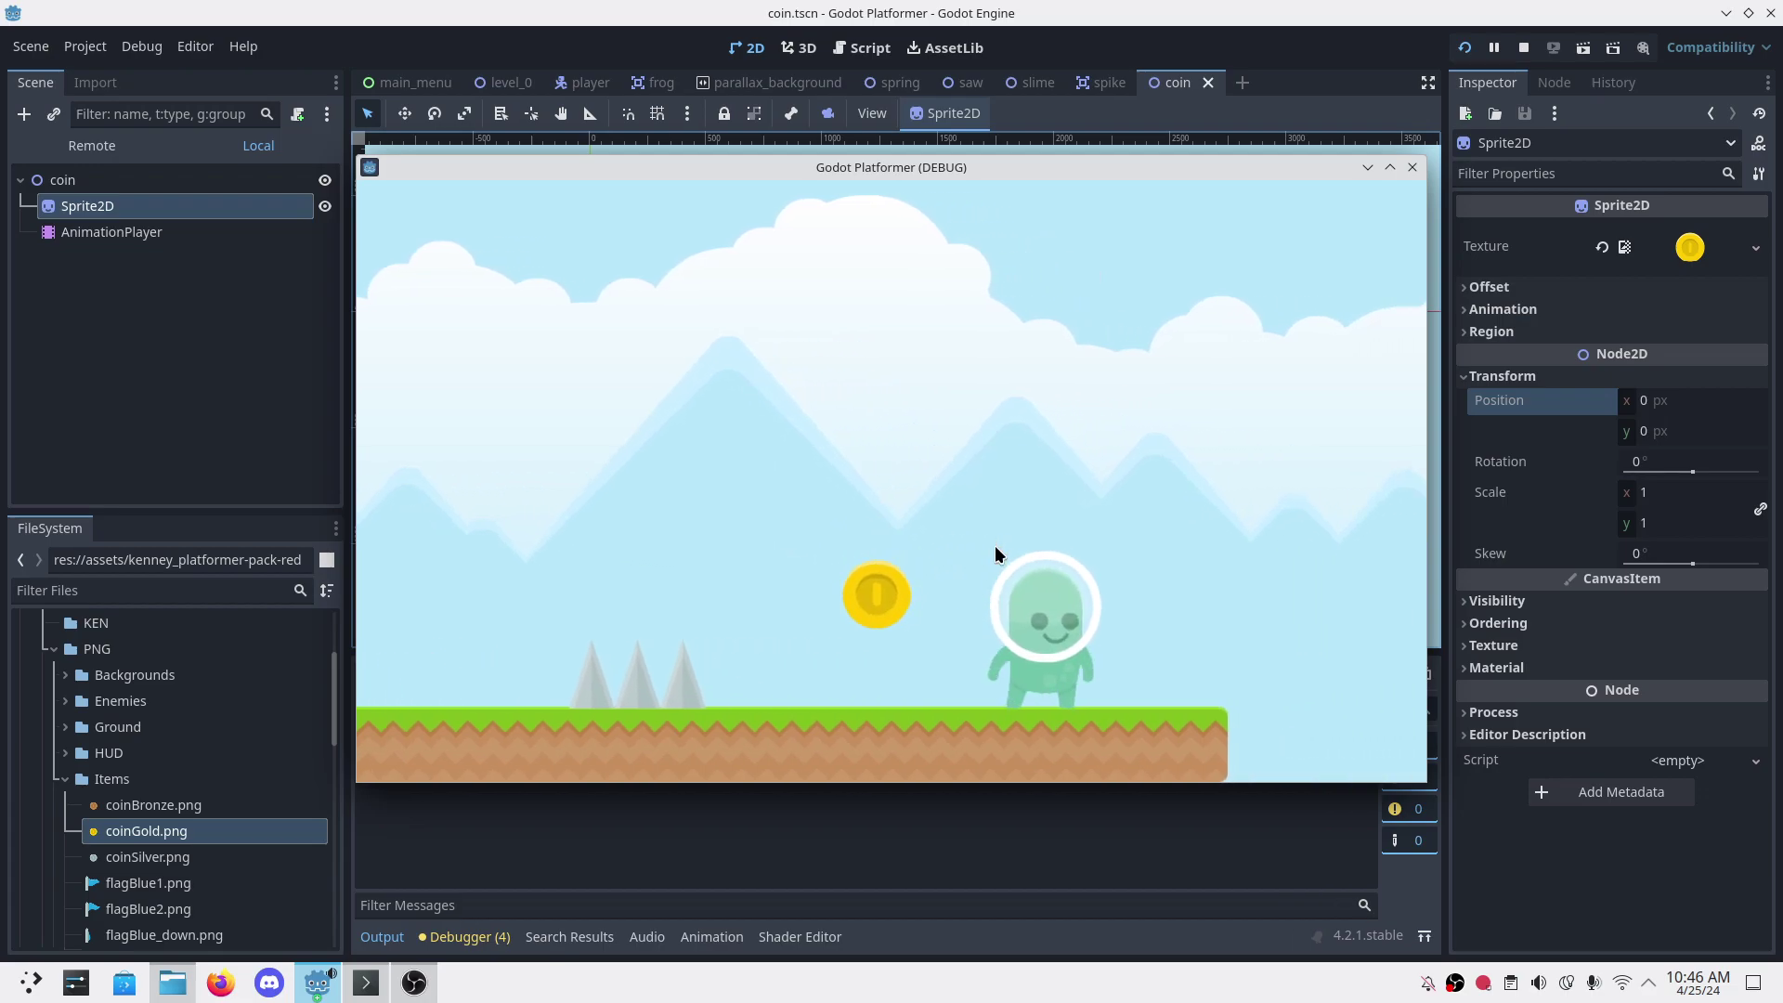
pyautogui.press('space')
pyautogui.press('Right')
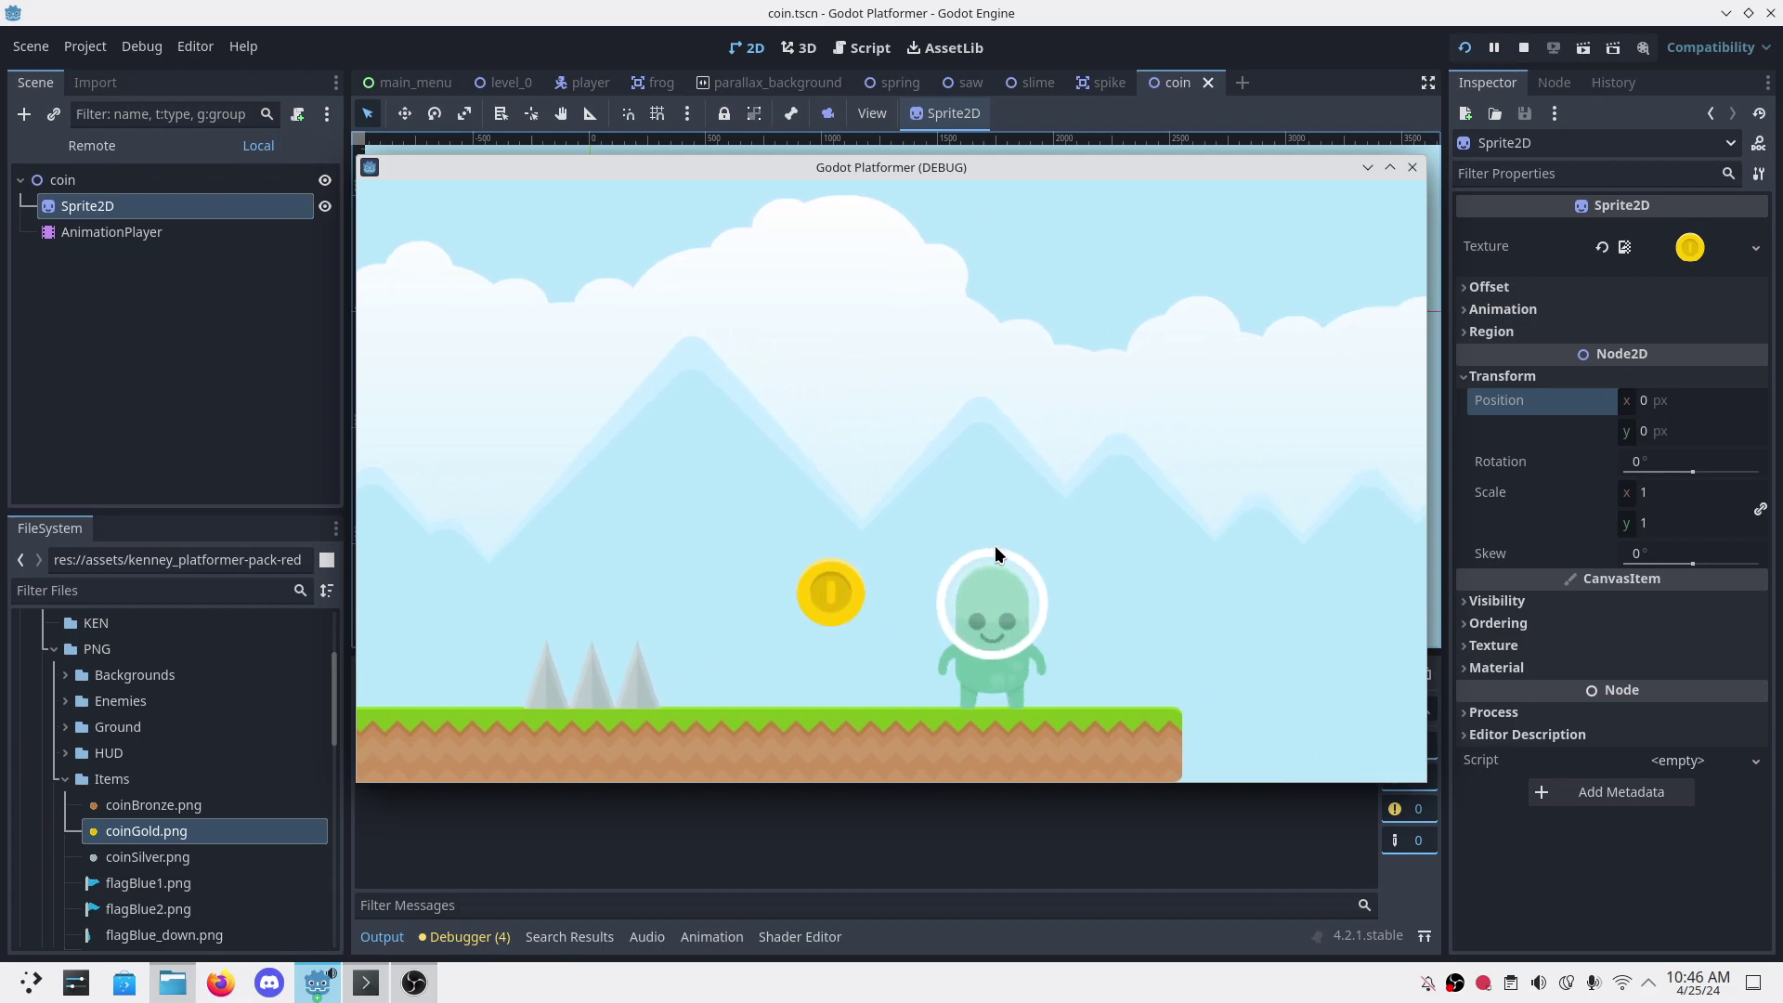
pyautogui.click(1410, 167)
# Step: Add an Area2D child under Sprite2D and a CollisionShape2D under the Area2D
pyautogui.click(243, 391)
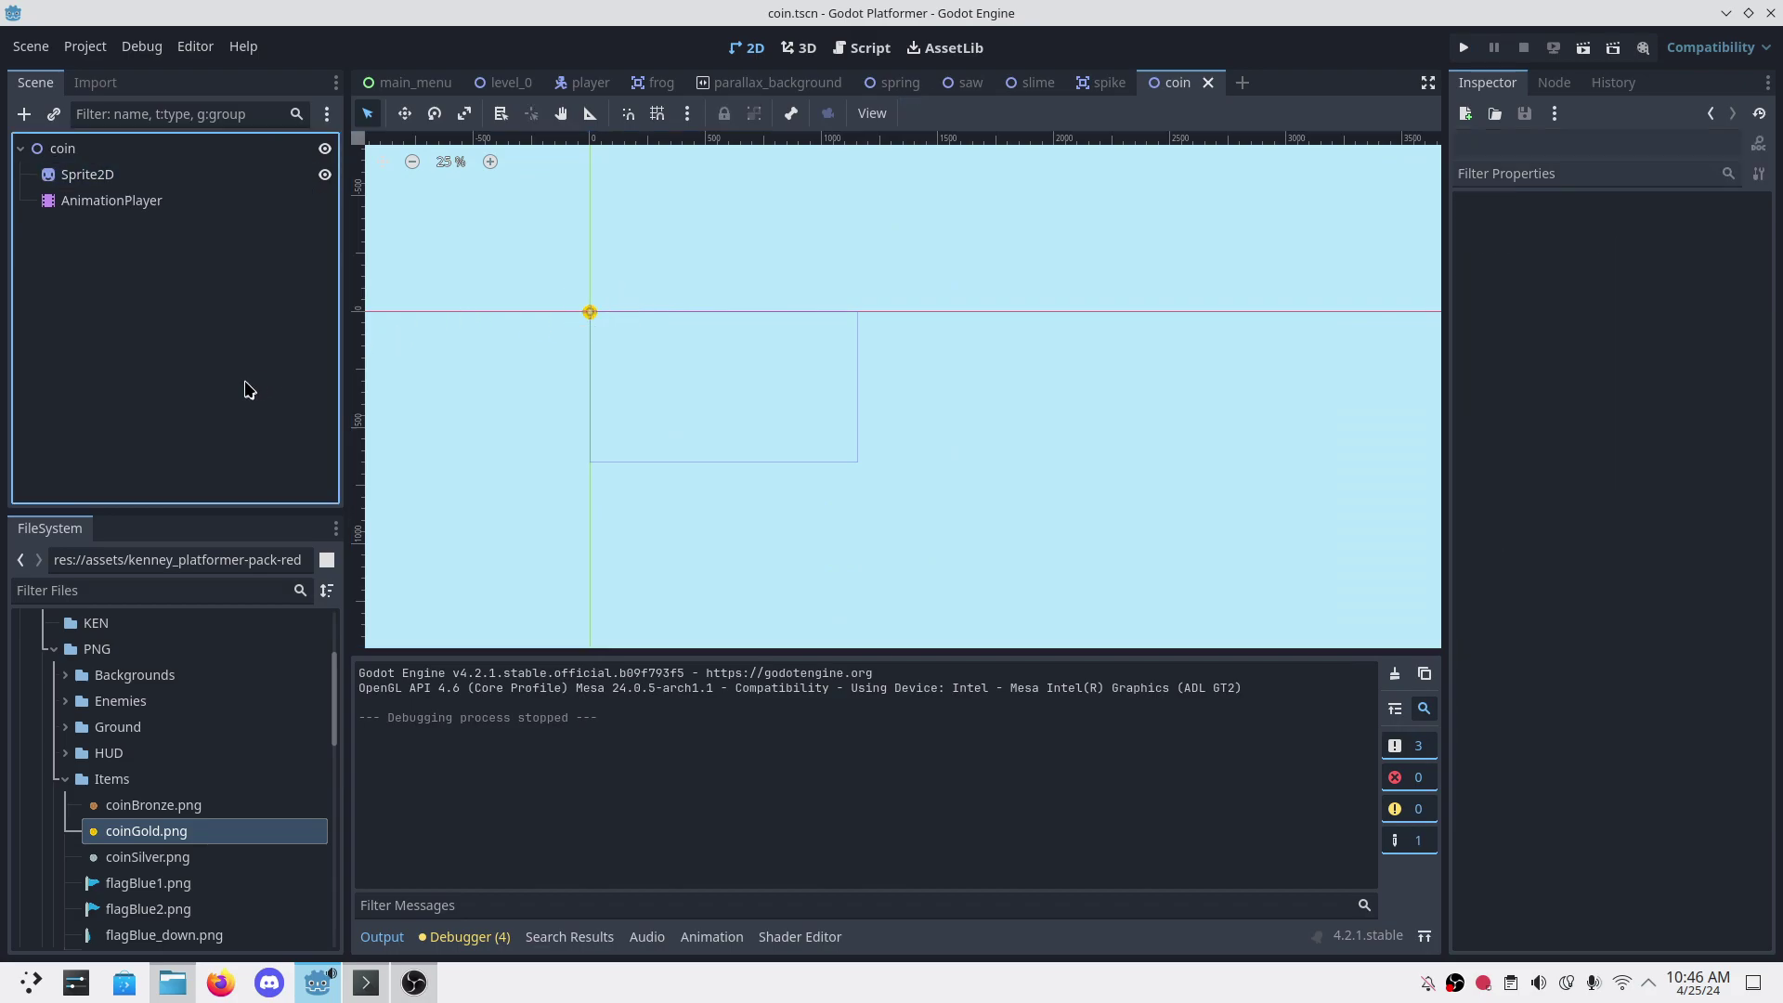
pyautogui.click(86, 178)
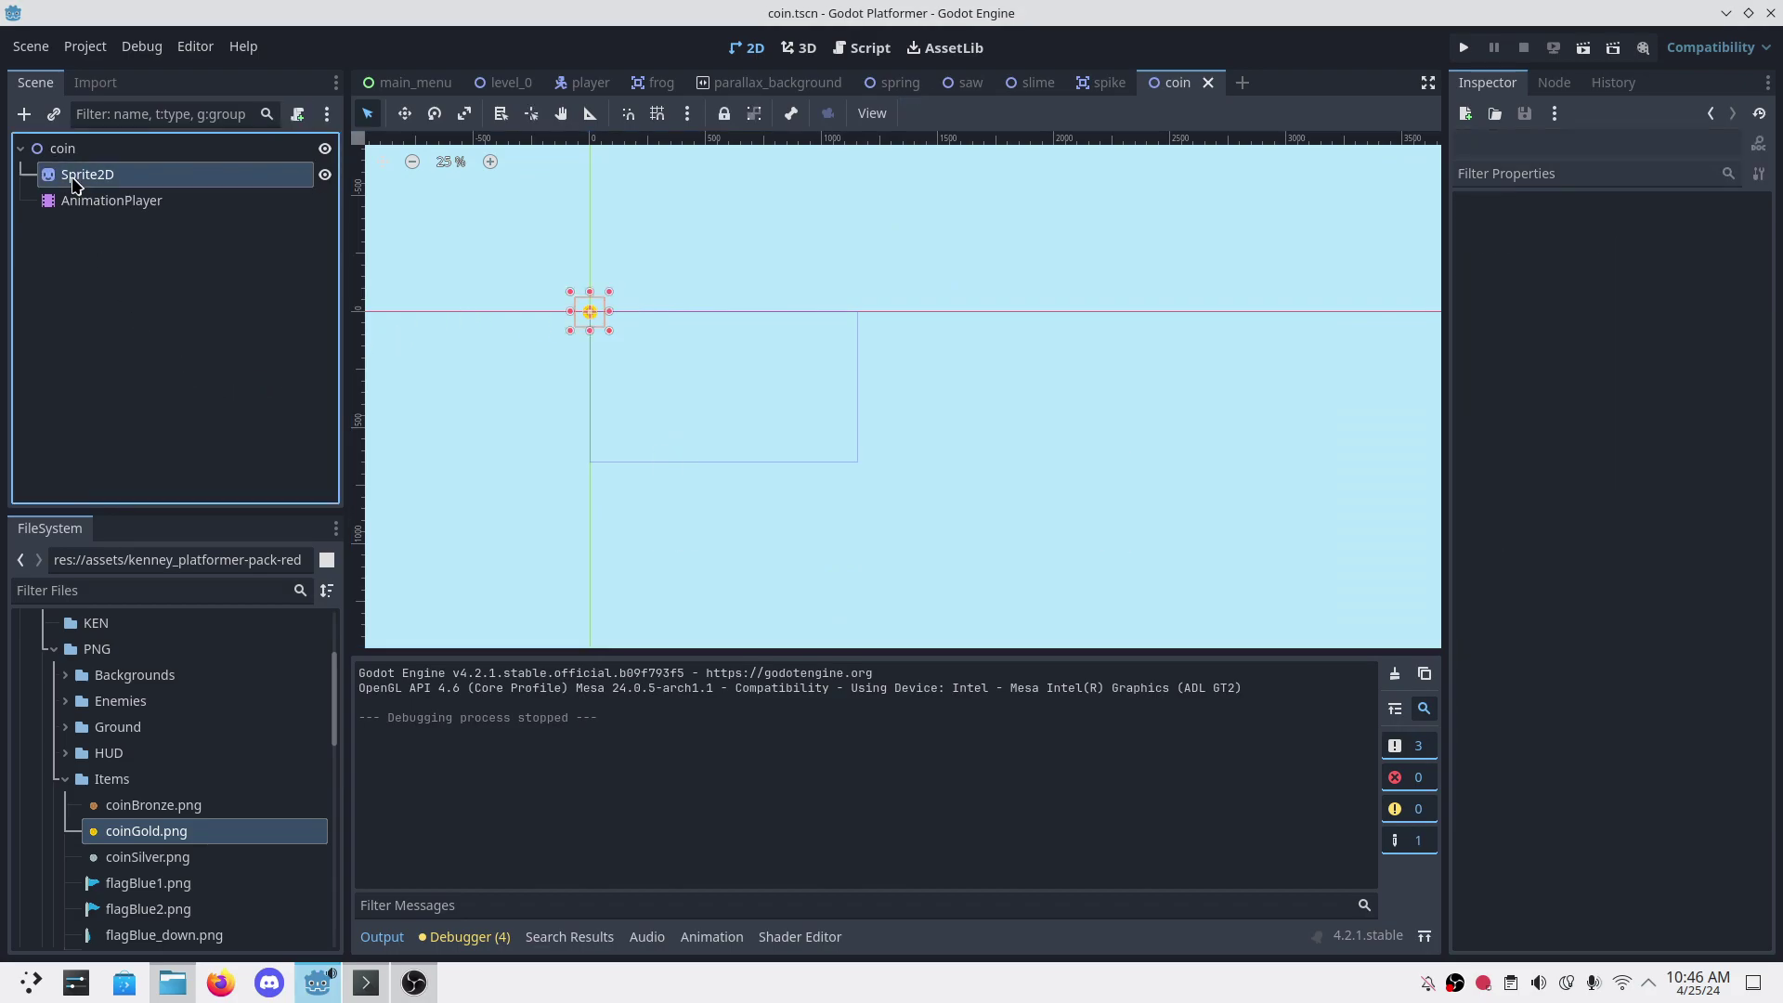
pyautogui.click(111, 255)
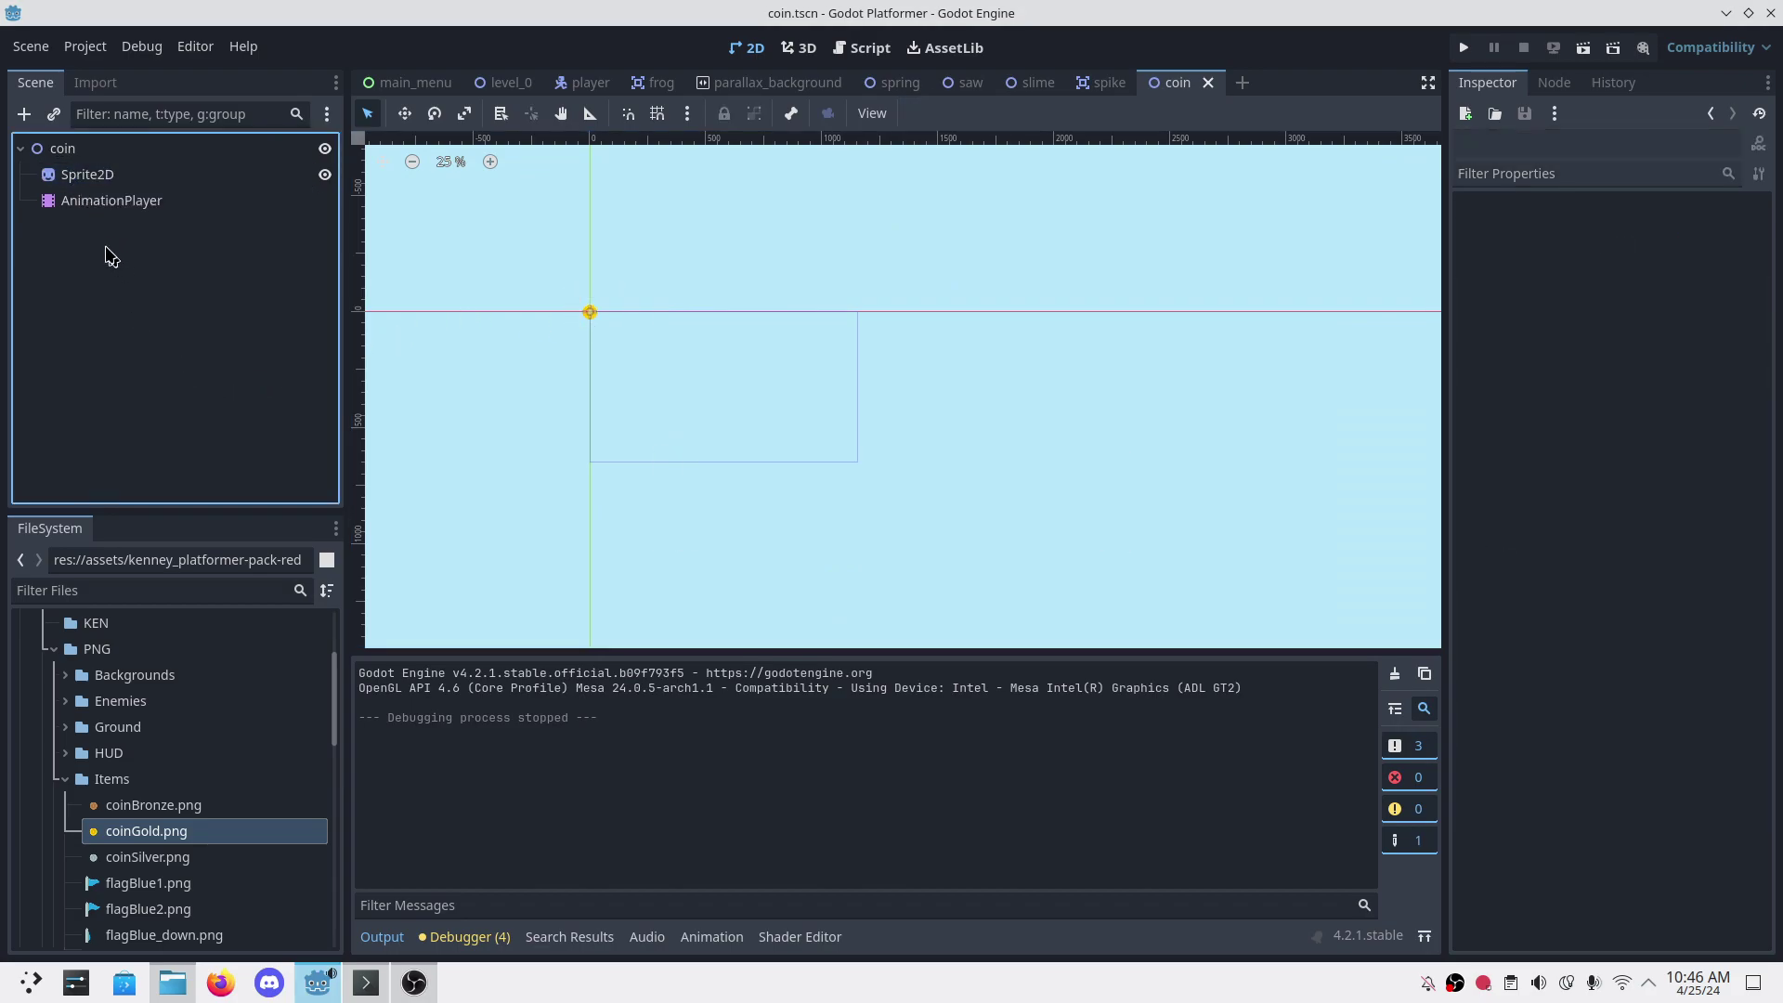
pyautogui.click(88, 177)
pyautogui.hotkey('ctrl', 'a')
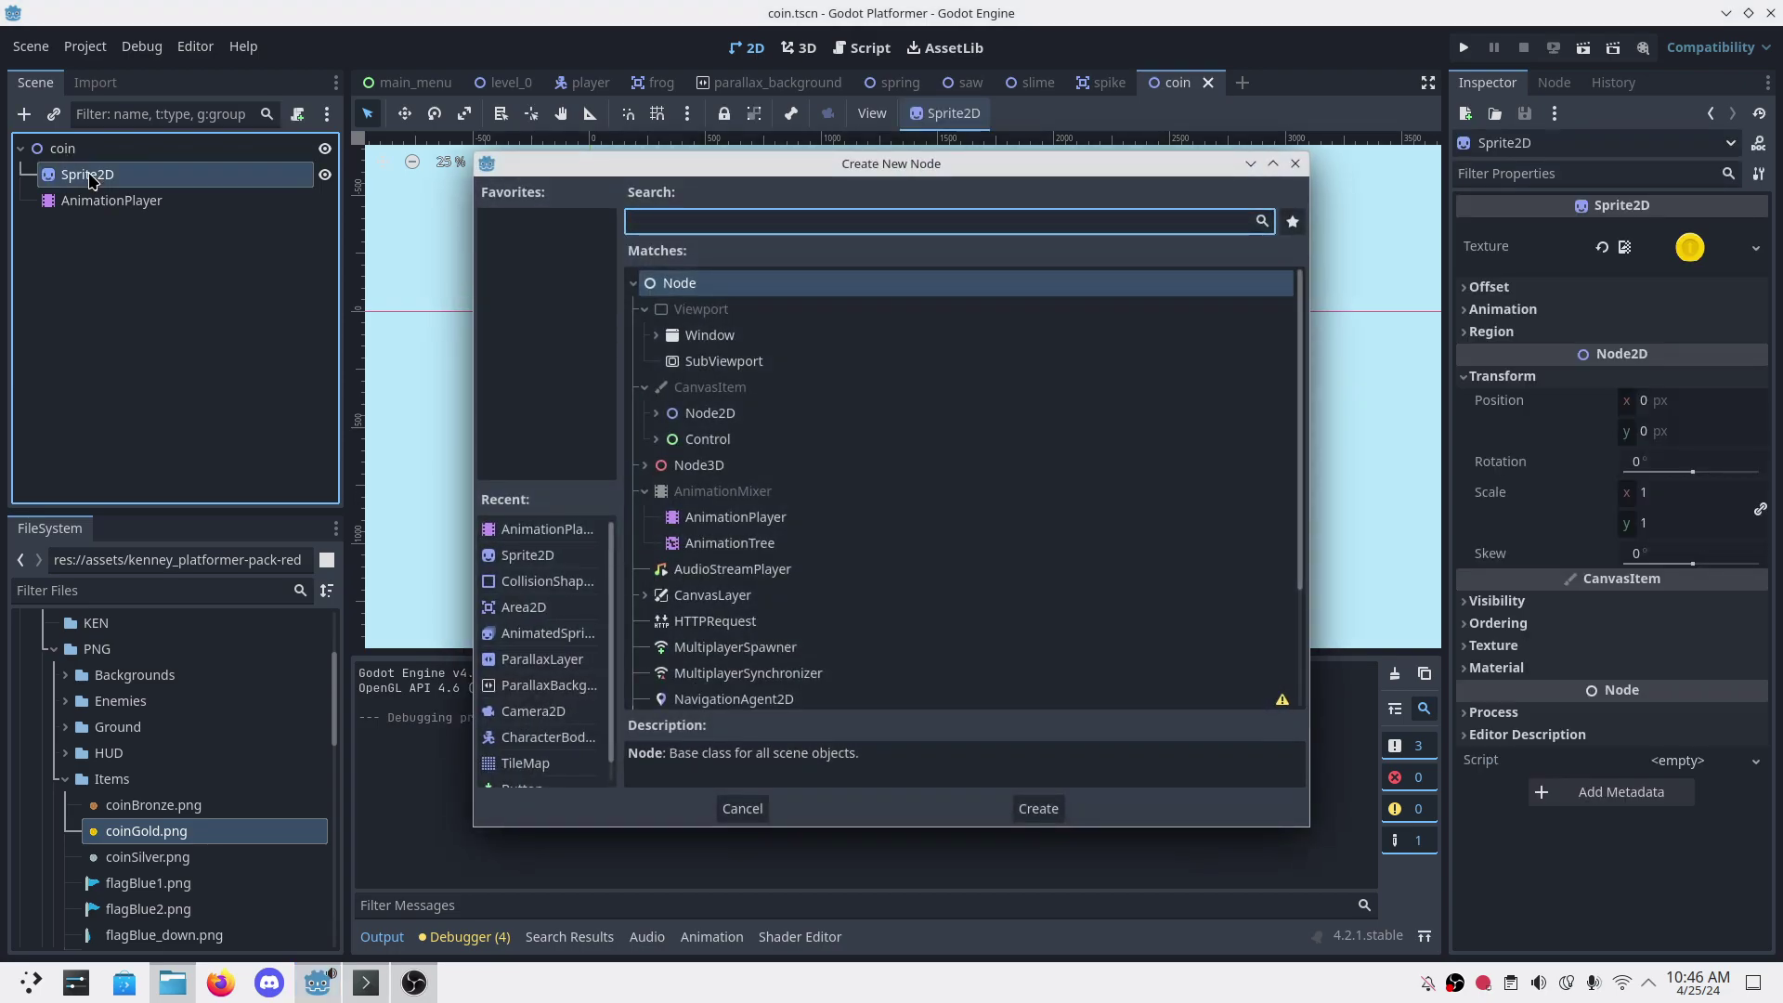
pyautogui.write('Area2D')
pyautogui.press('Return')
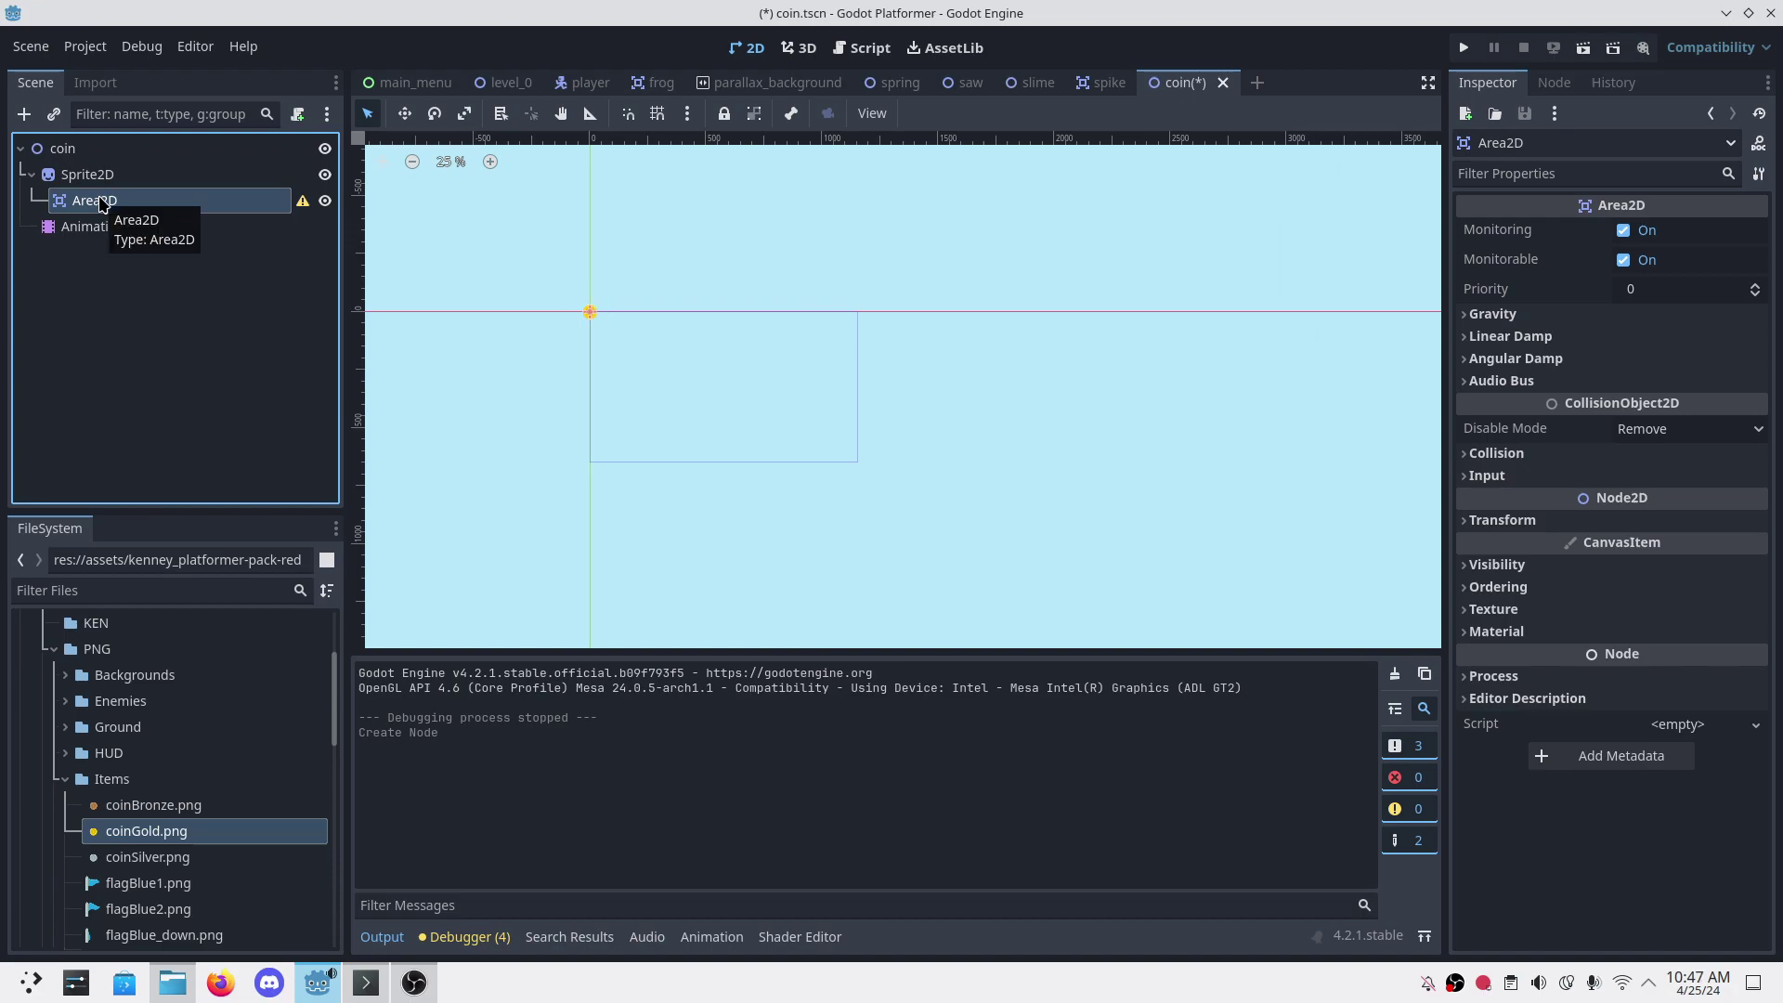
pyautogui.hotkey('ctrl', 'a')
pyautogui.write('Col')
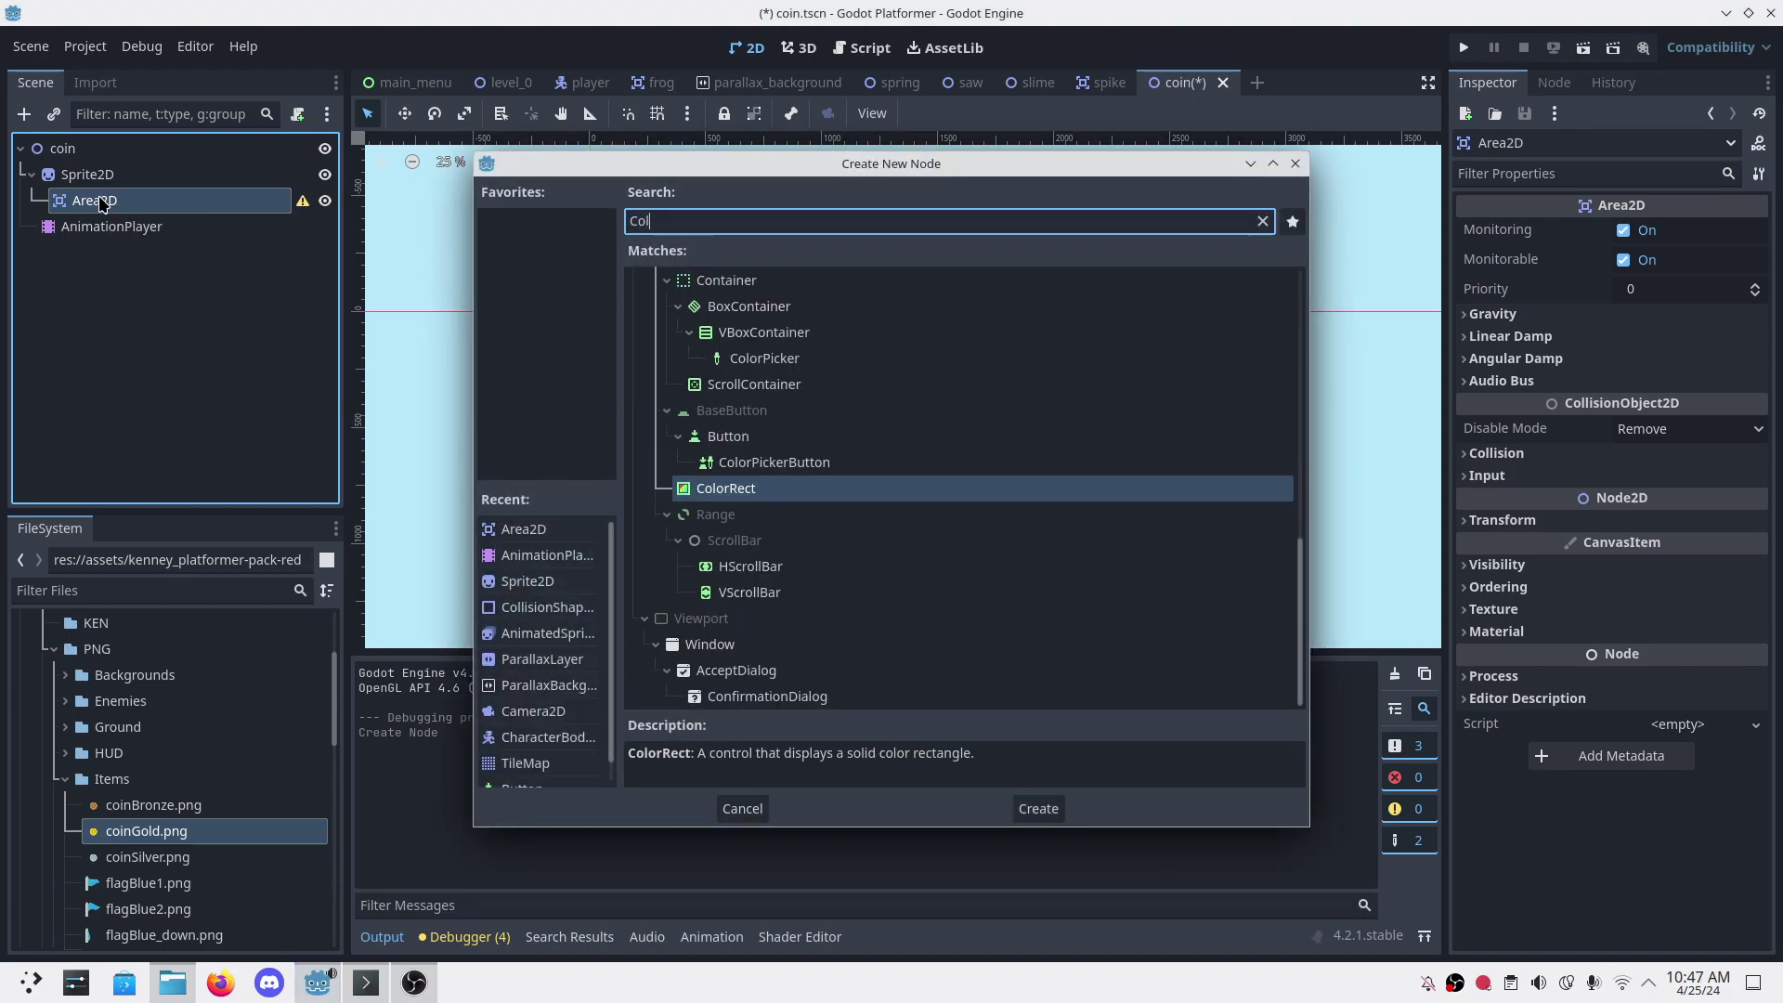
pyautogui.write('li')
pyautogui.press('Return')
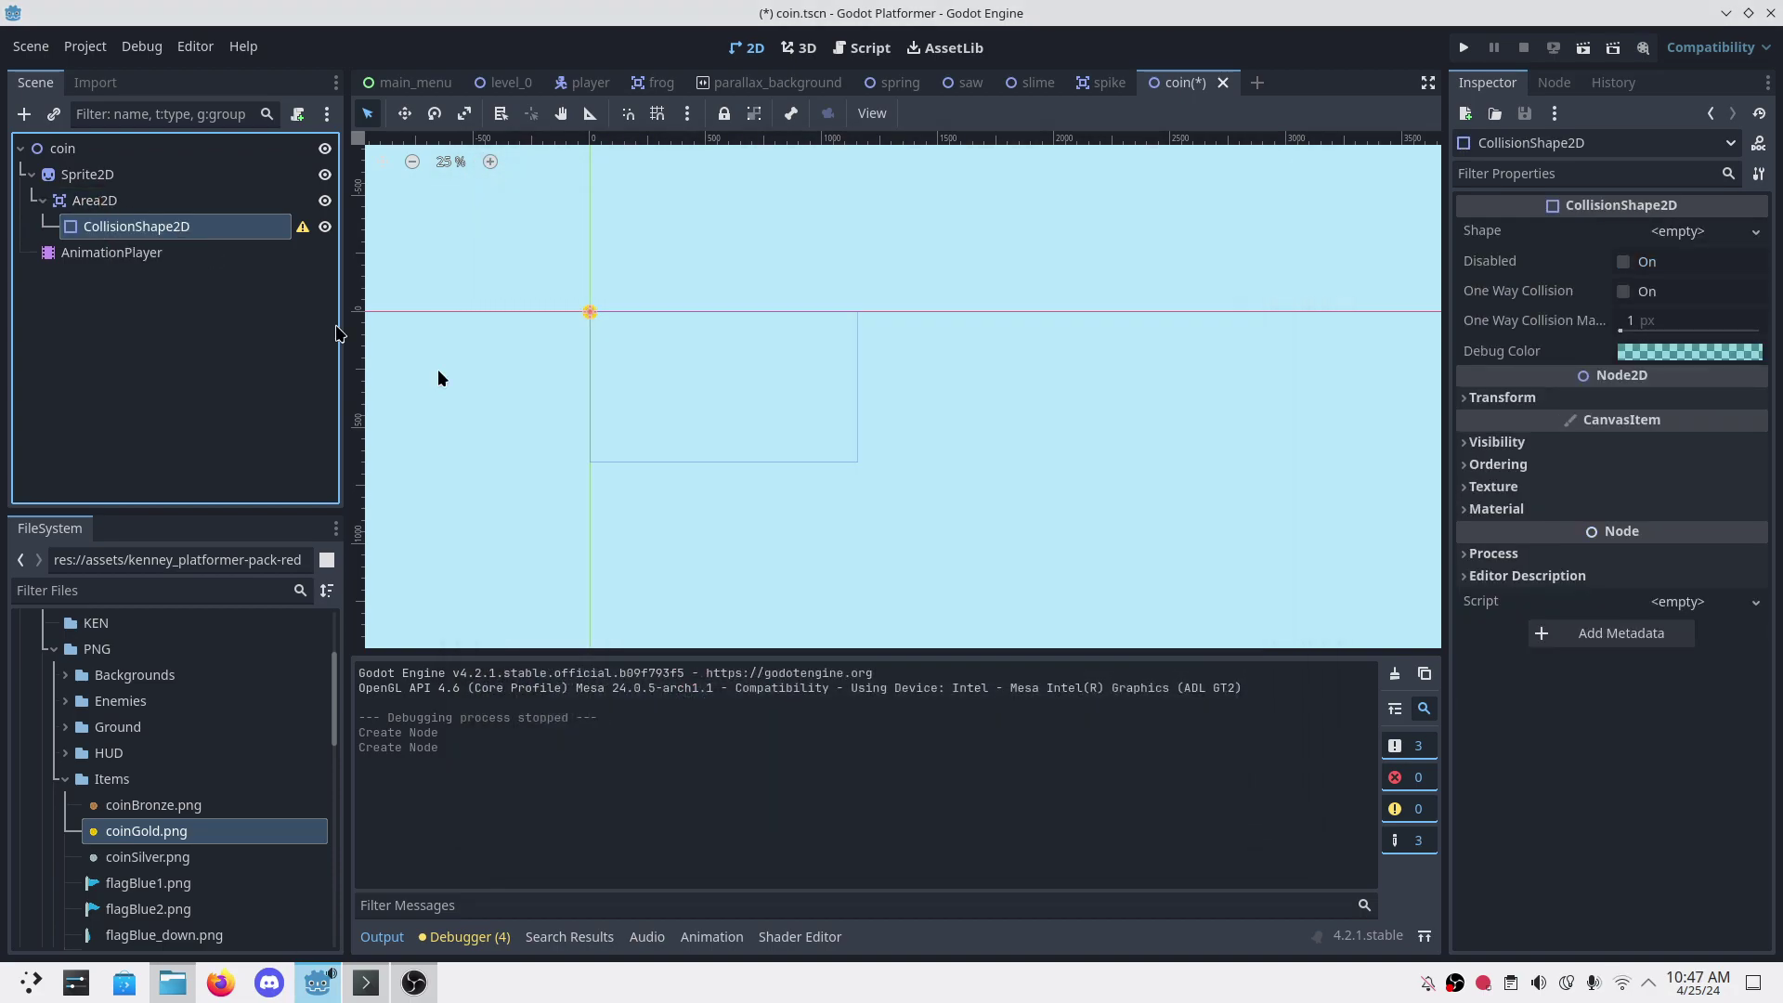
pyautogui.scroll(6, 623, 334)
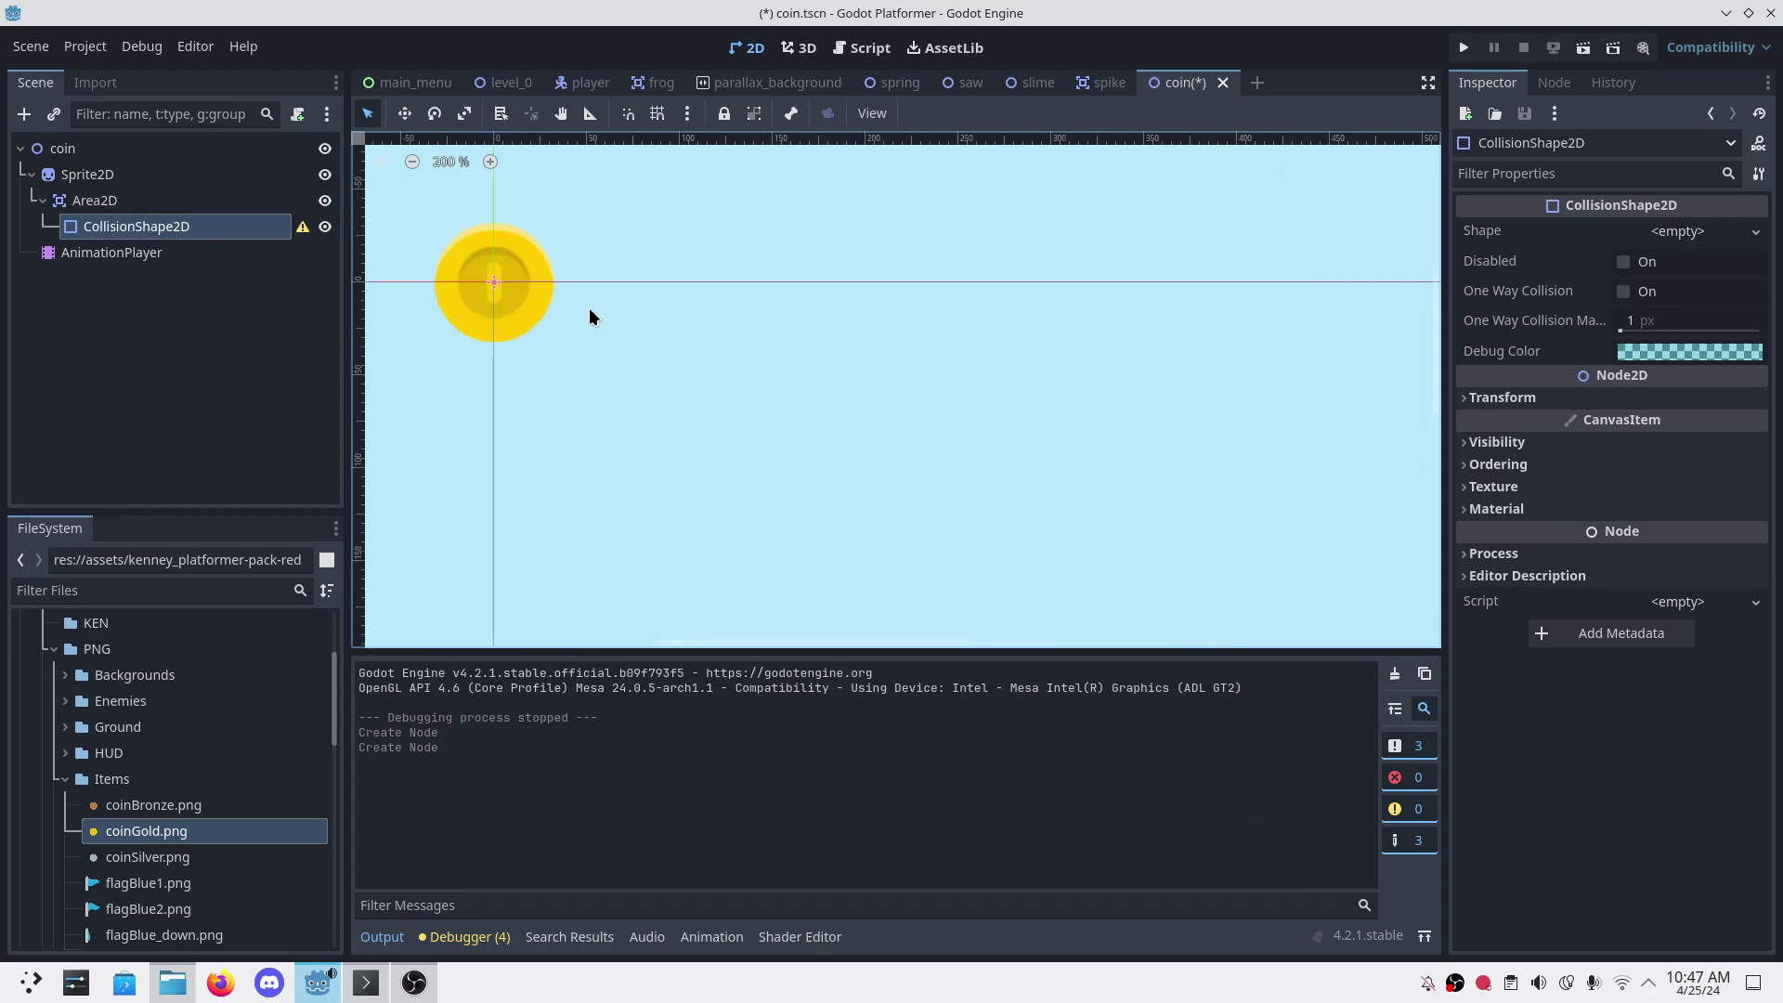
# Step: Give the collision shape a new CircleShape2D and enlarge its radius to cover the coin
pyautogui.moveTo(578, 310); pyautogui.dragTo(846, 443, button='middle')
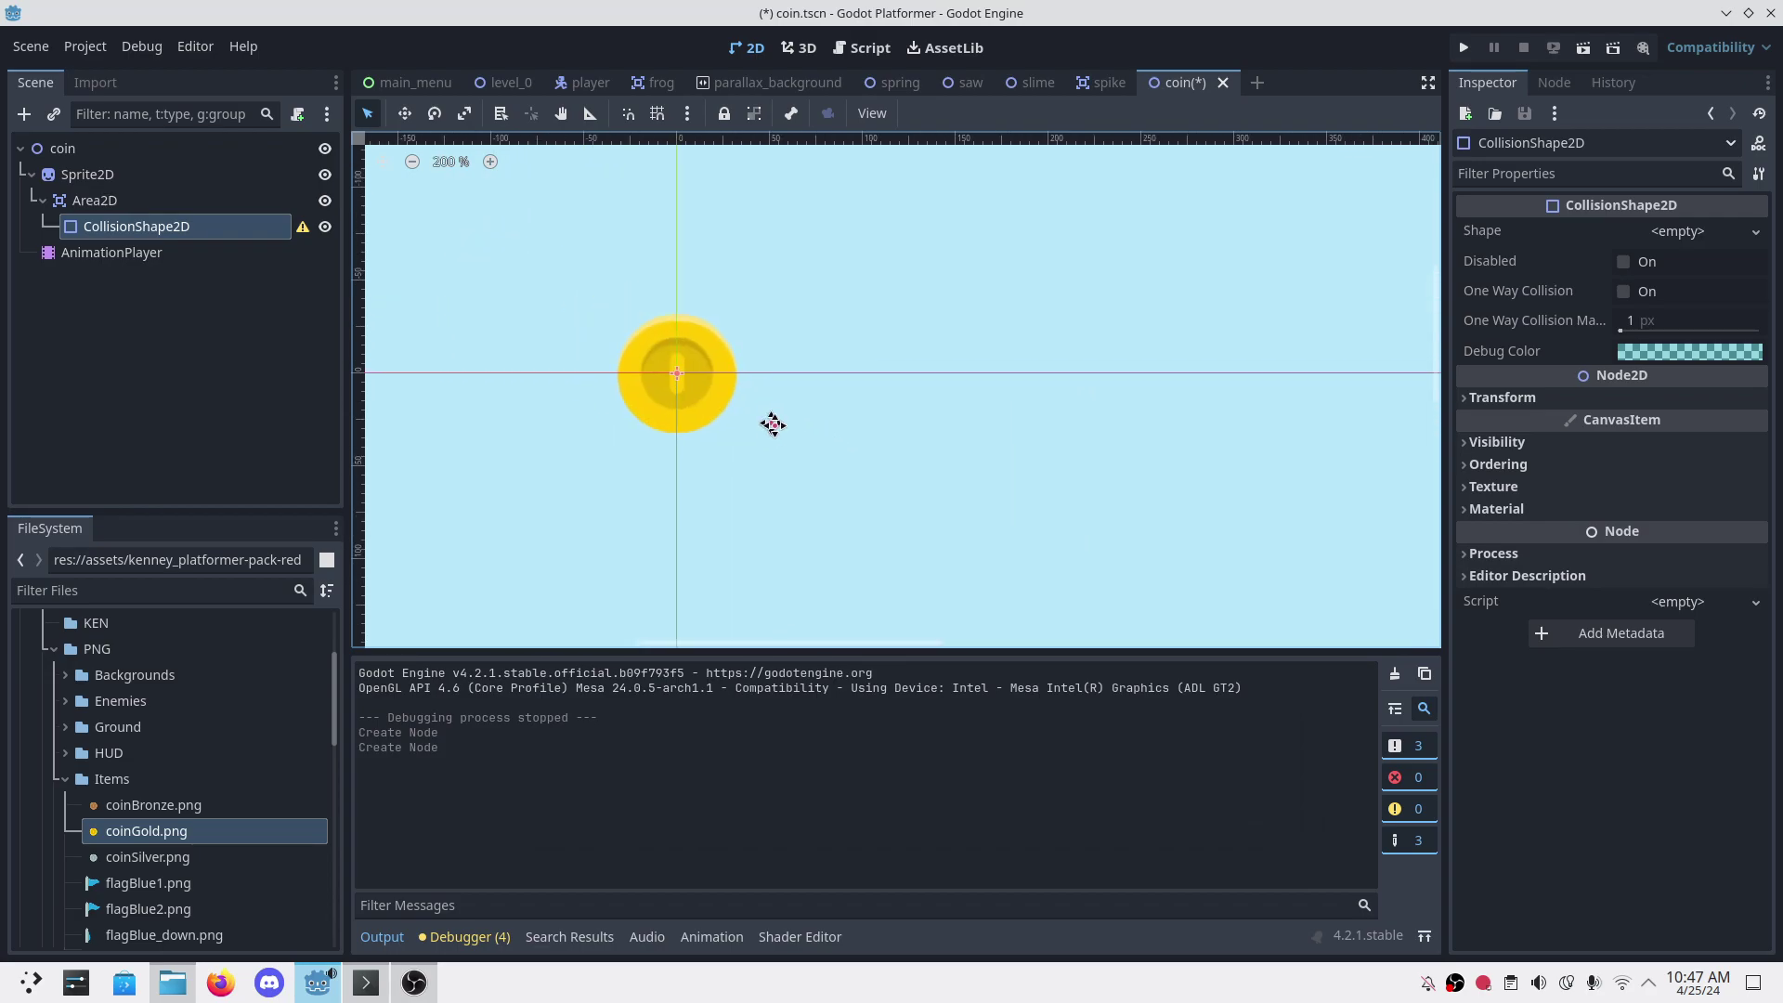
pyautogui.click(1736, 236)
pyautogui.click(1616, 337)
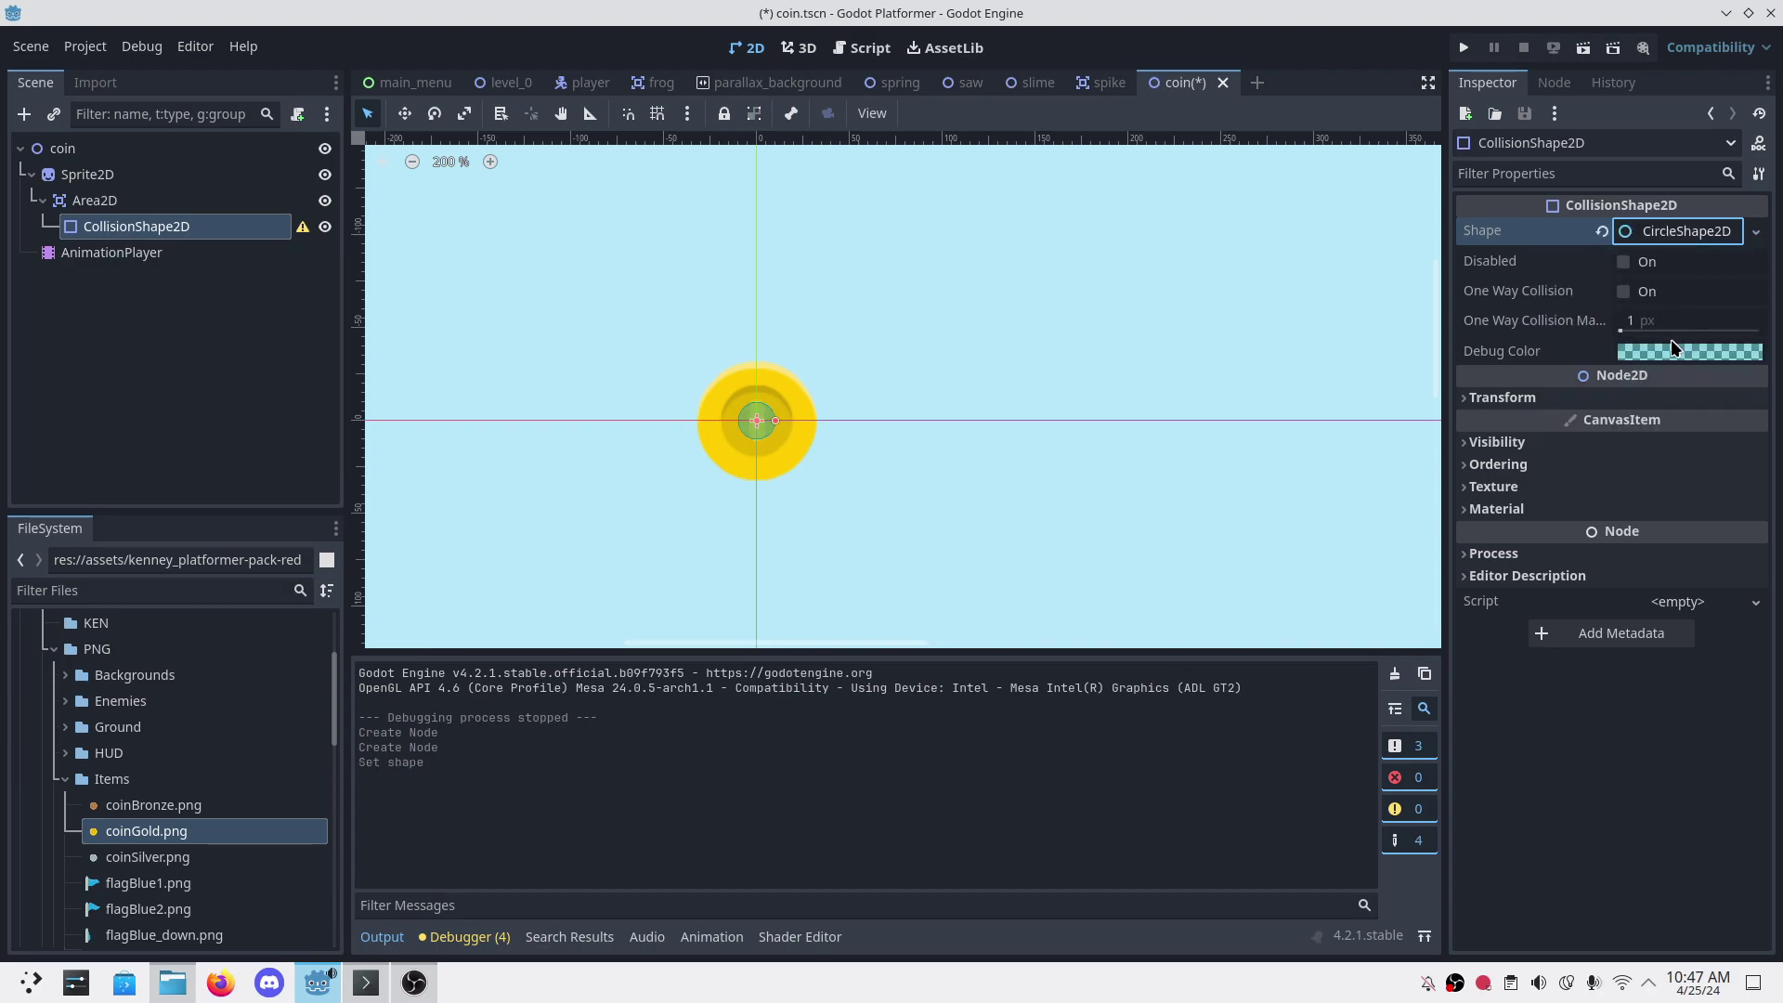
pyautogui.moveTo(770, 418); pyautogui.dragTo(815, 419)
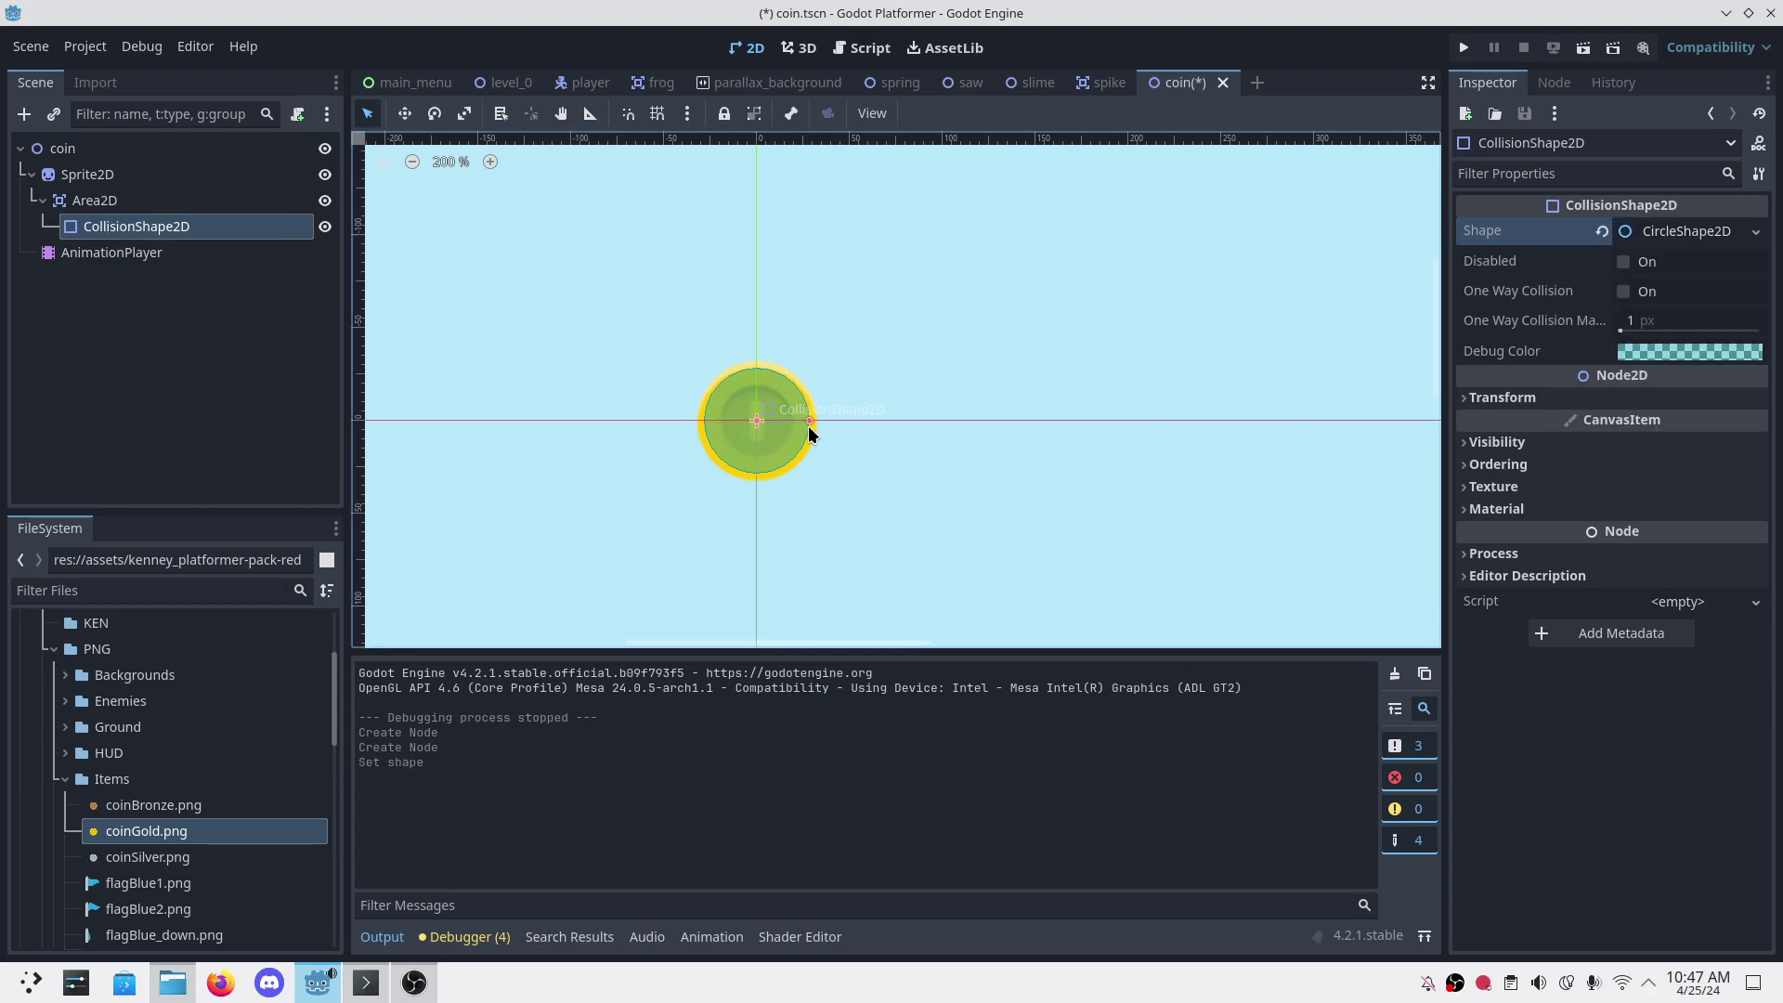
# Step: Put the Area2D on collision layer 3 with mask 2 and save the coin scene
pyautogui.hotkey('ctrl', 's')
pyautogui.click(606, 423)
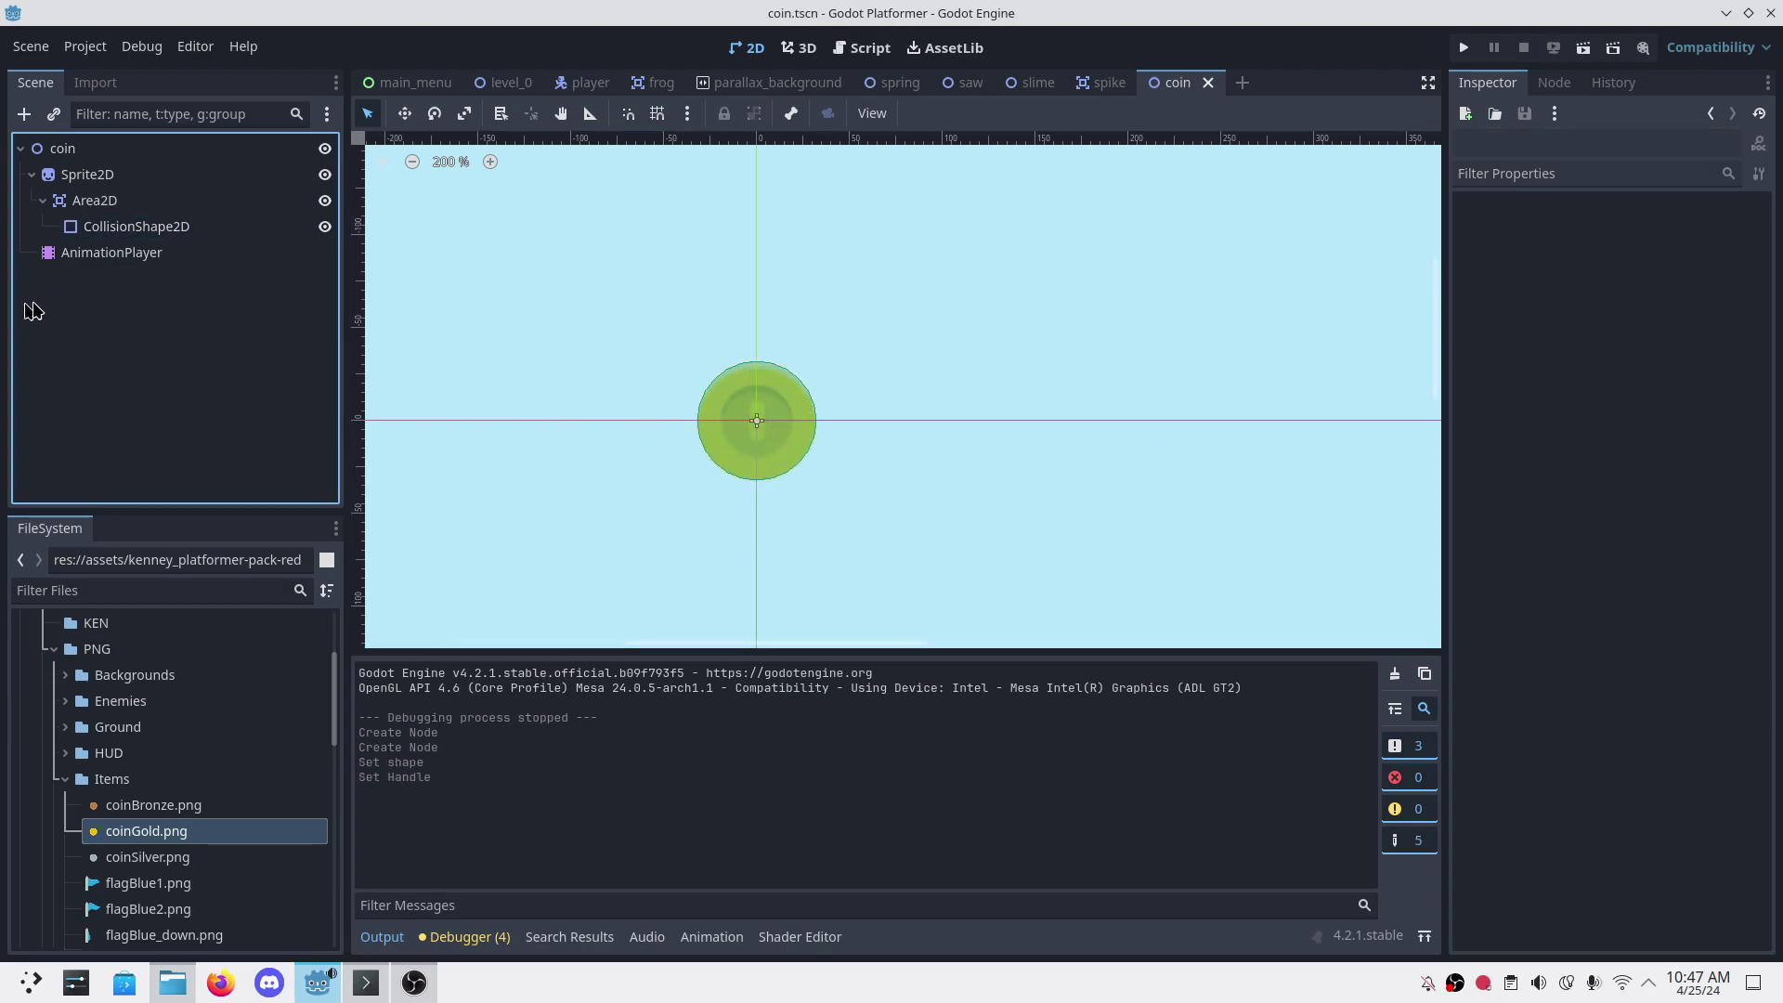
pyautogui.click(95, 199)
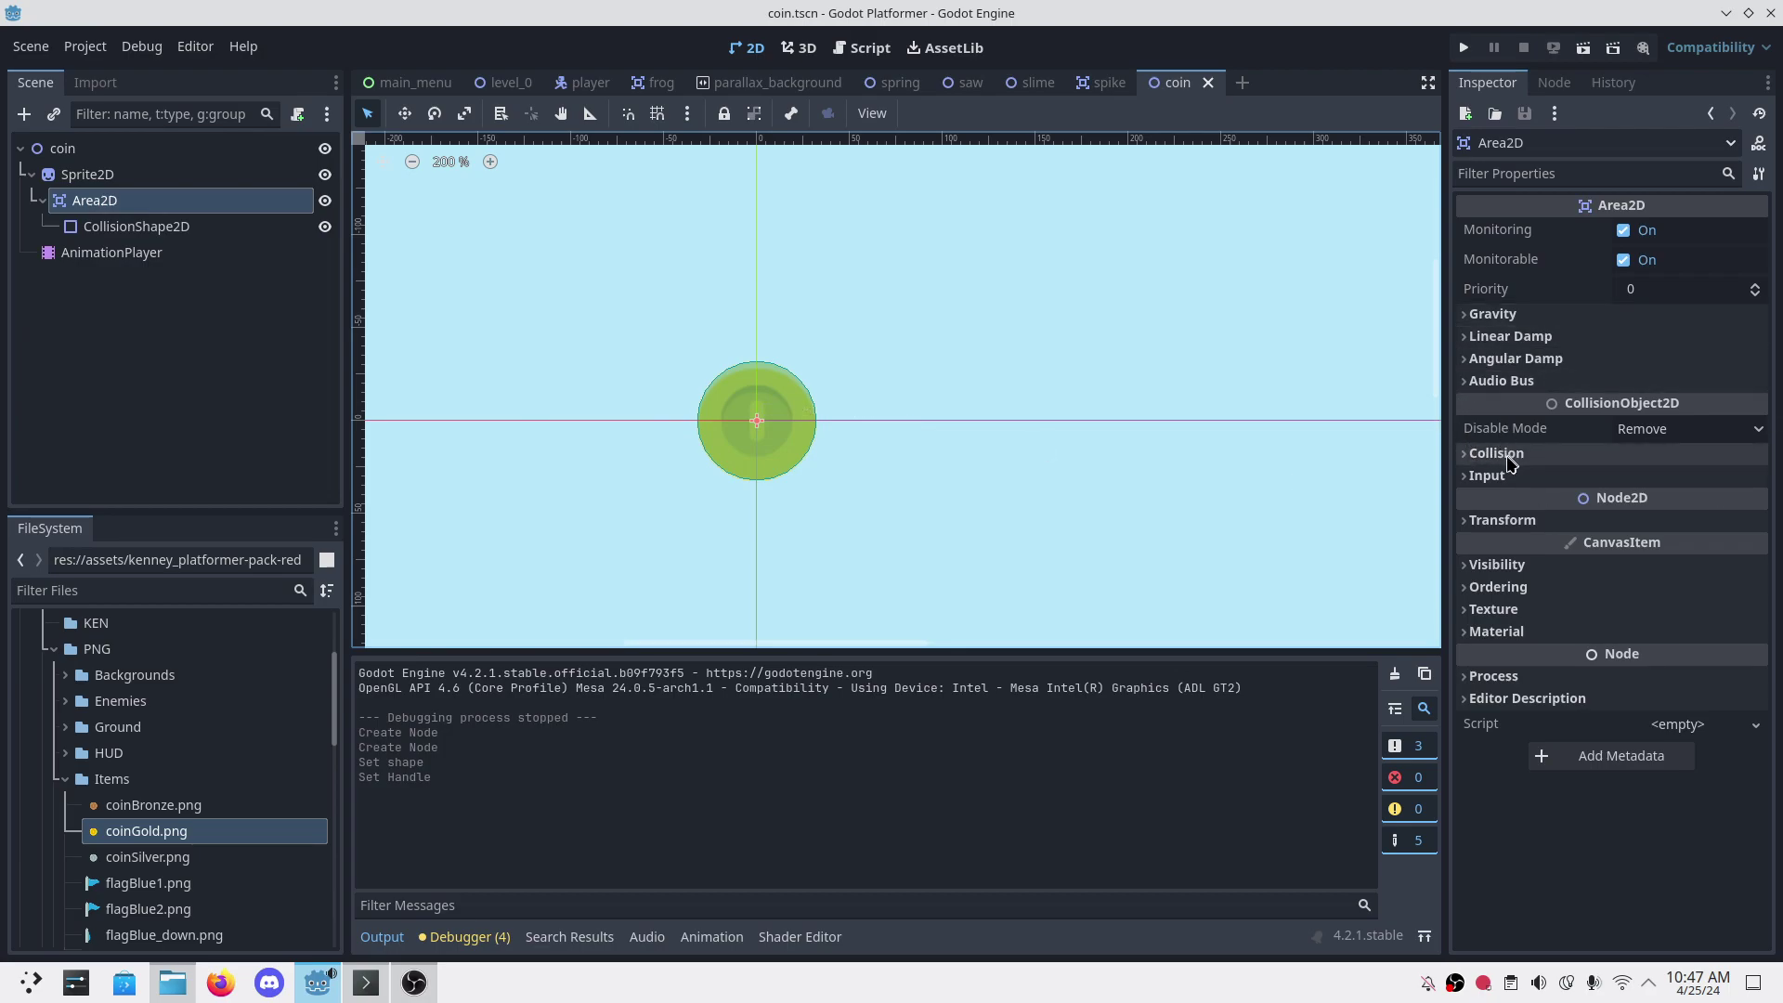
pyautogui.click(1498, 454)
pyautogui.click(1527, 508)
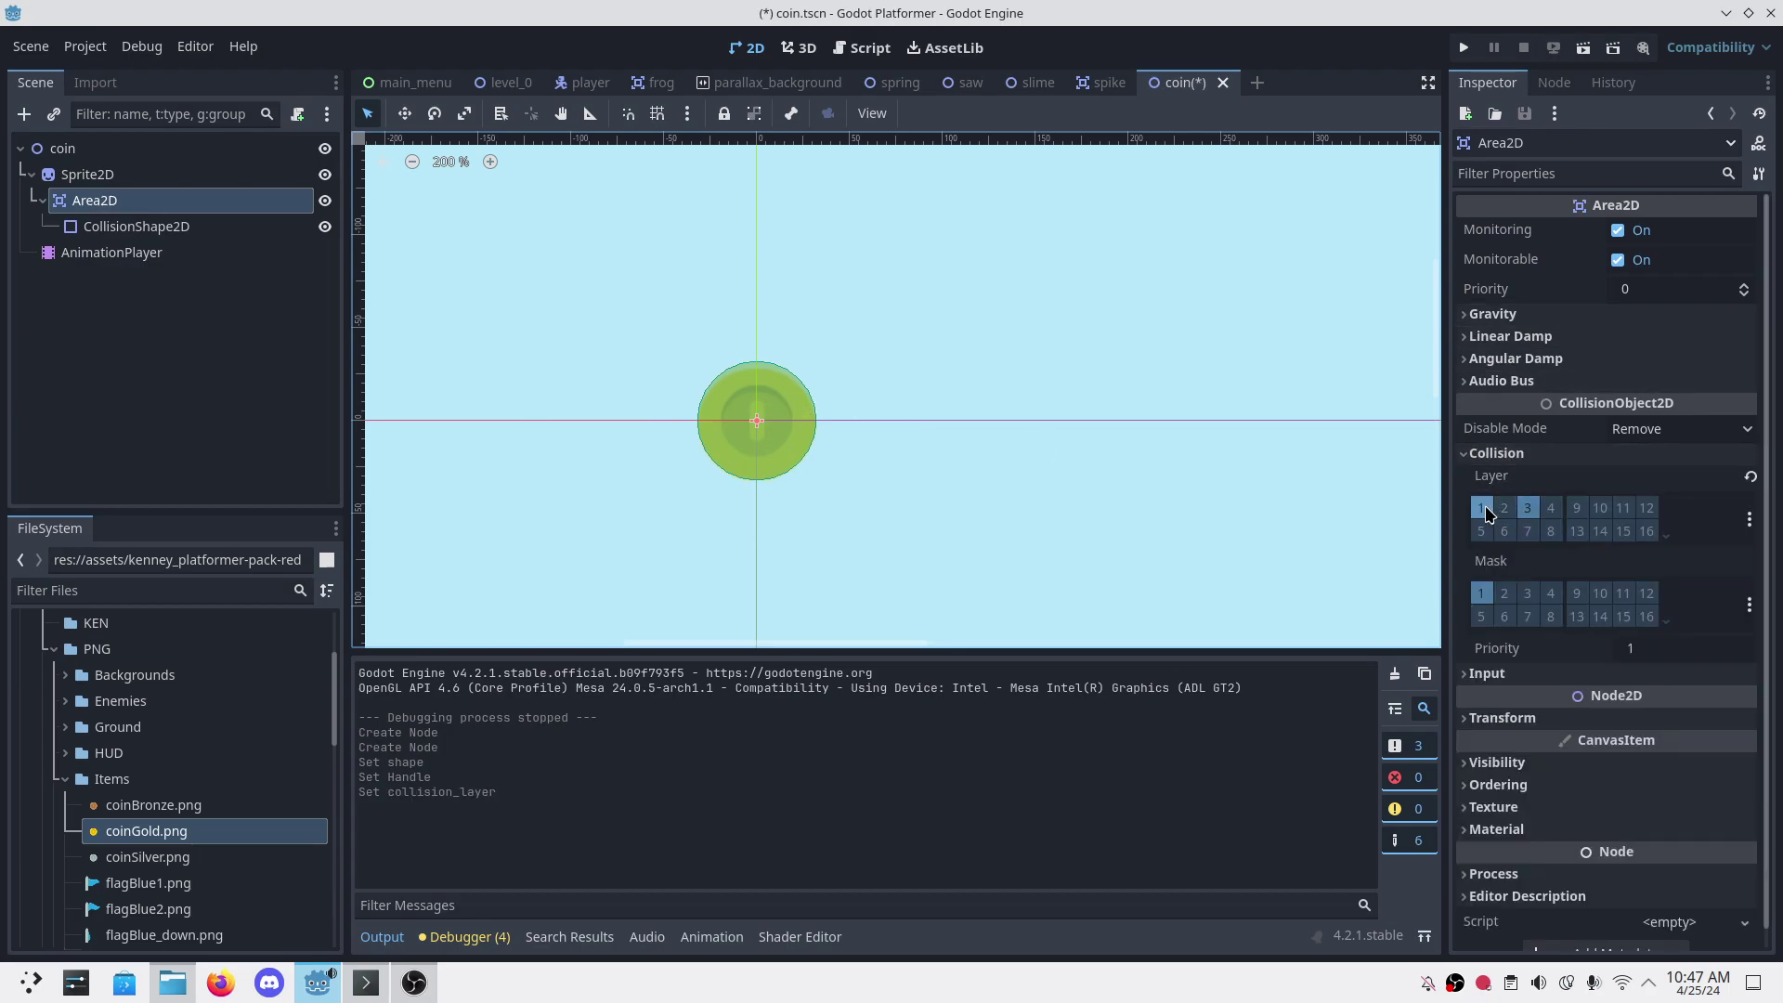
pyautogui.click(1480, 507)
pyautogui.click(1506, 594)
pyautogui.hotkey('ctrl', 's')
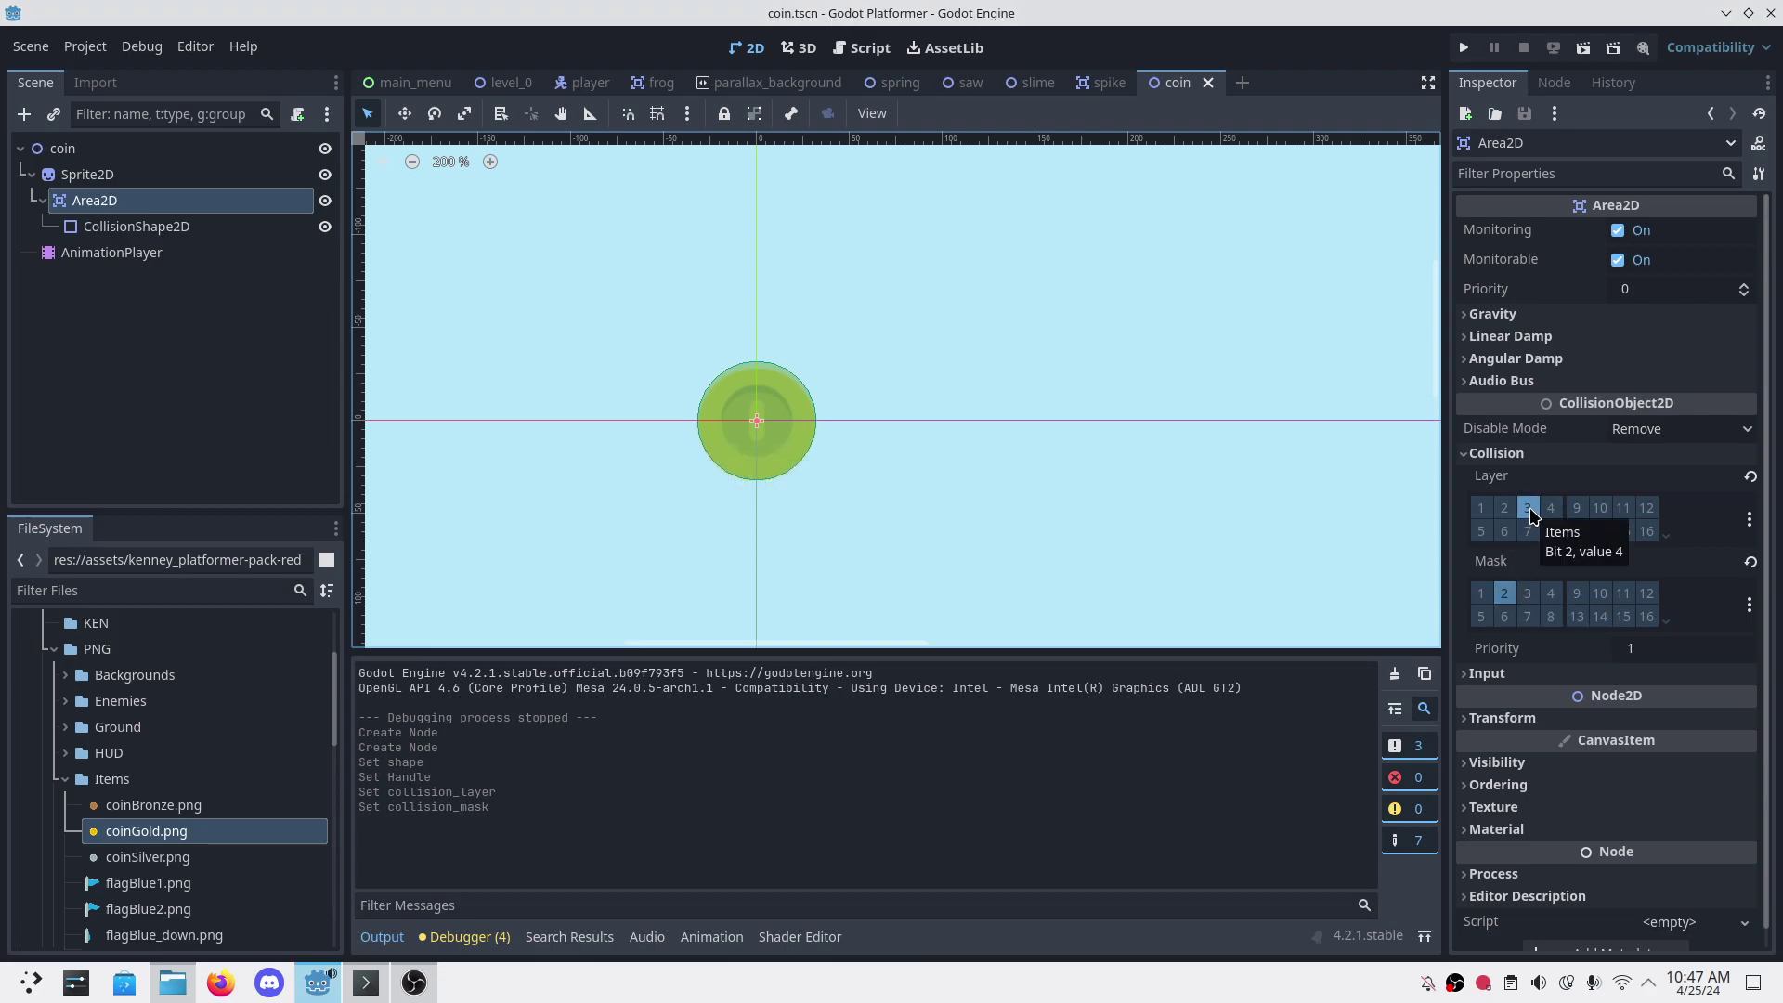
# Step: Save again, reselect Area2D, and choose its body_entered signal in the Signals list
pyautogui.click(279, 378)
pyautogui.hotkey('ctrl', 's')
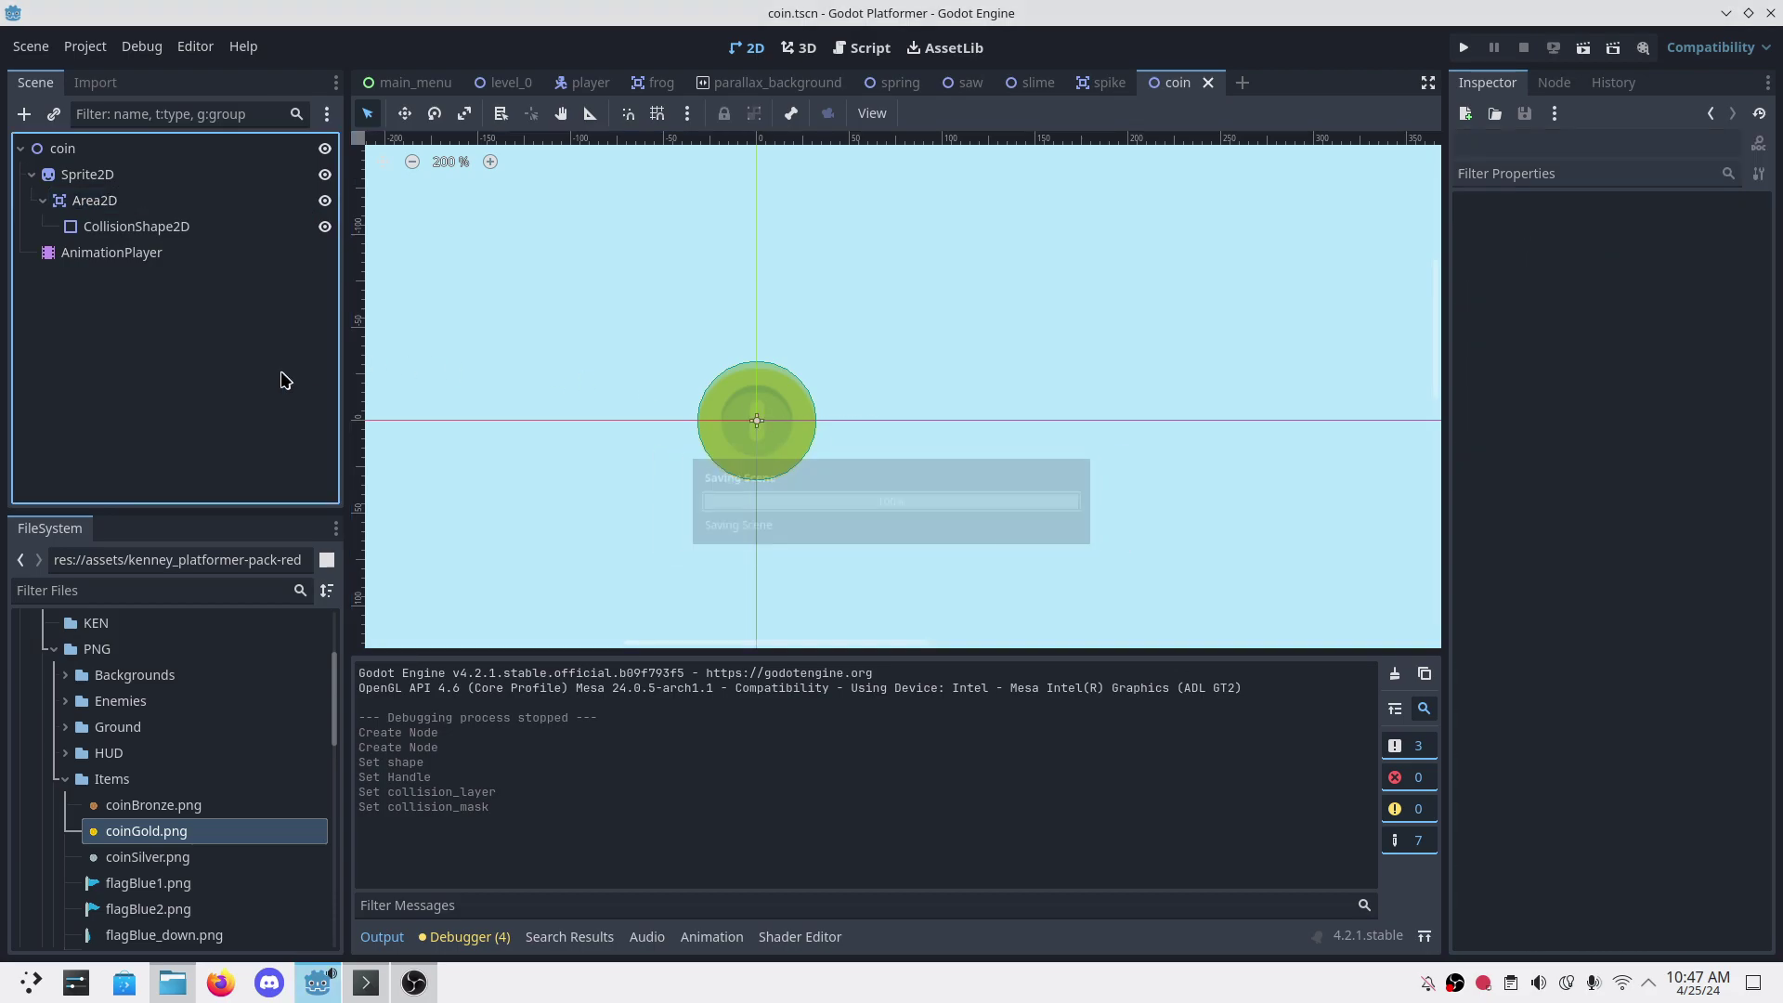
pyautogui.click(62, 204)
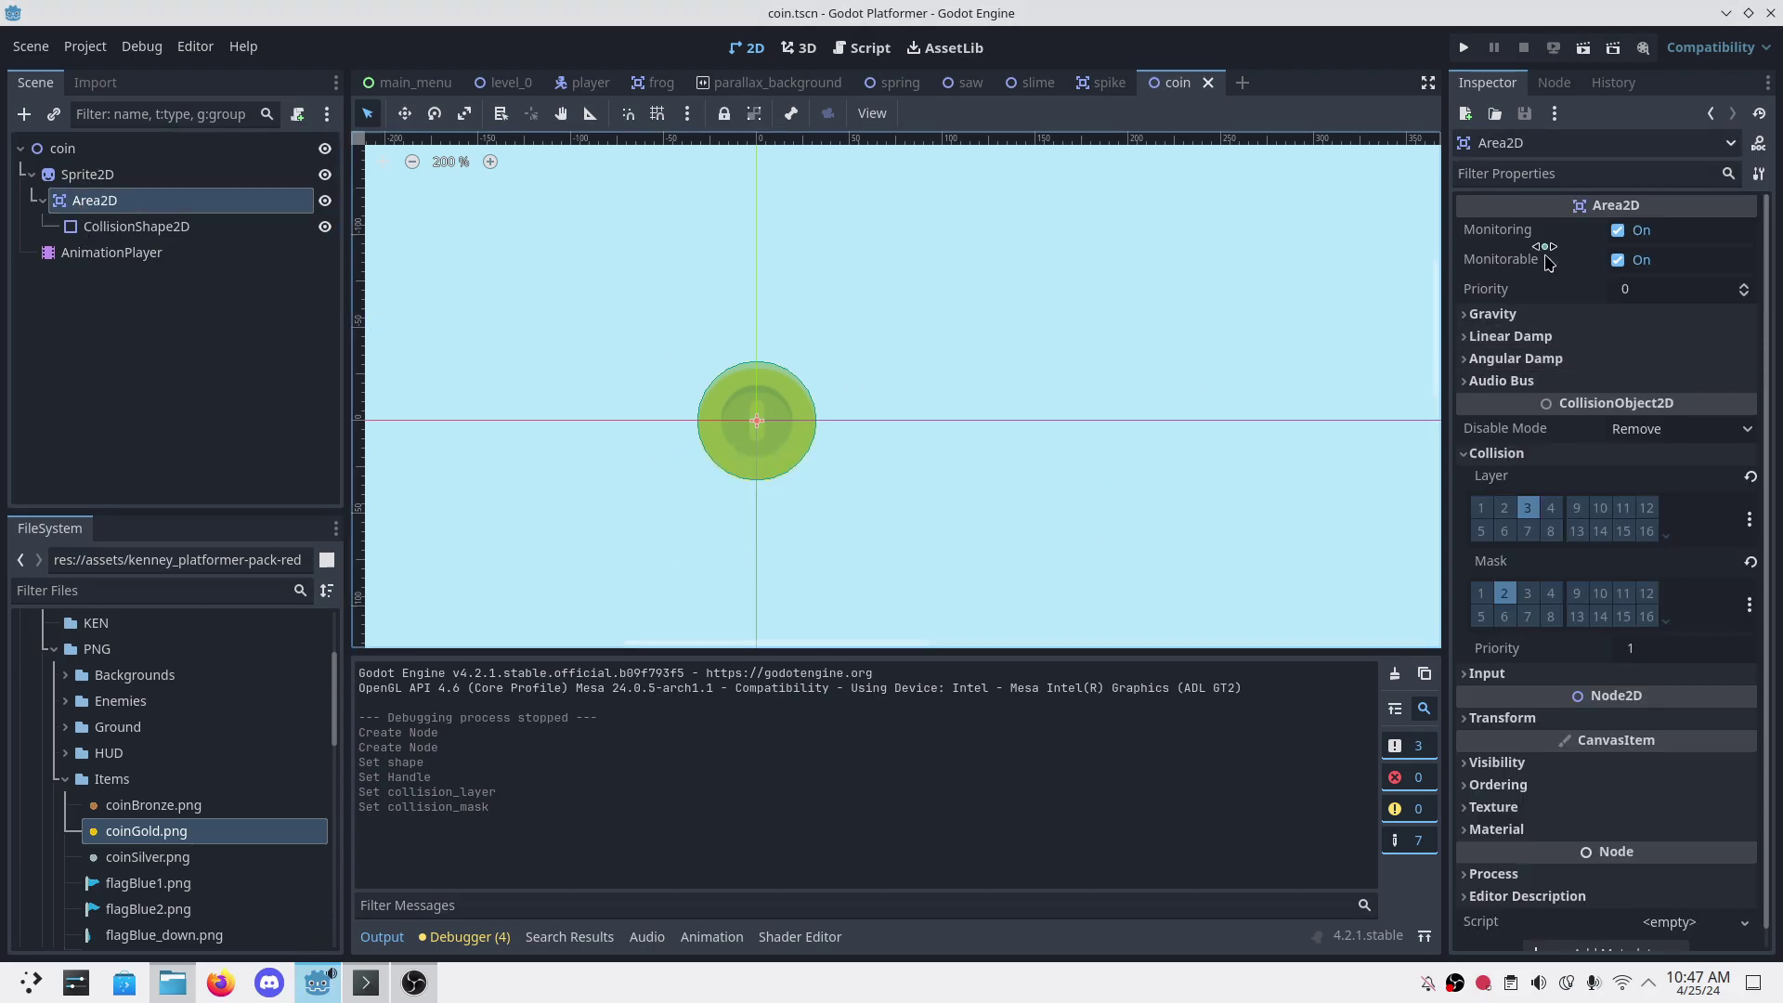
pyautogui.click(1553, 83)
pyautogui.click(1581, 310)
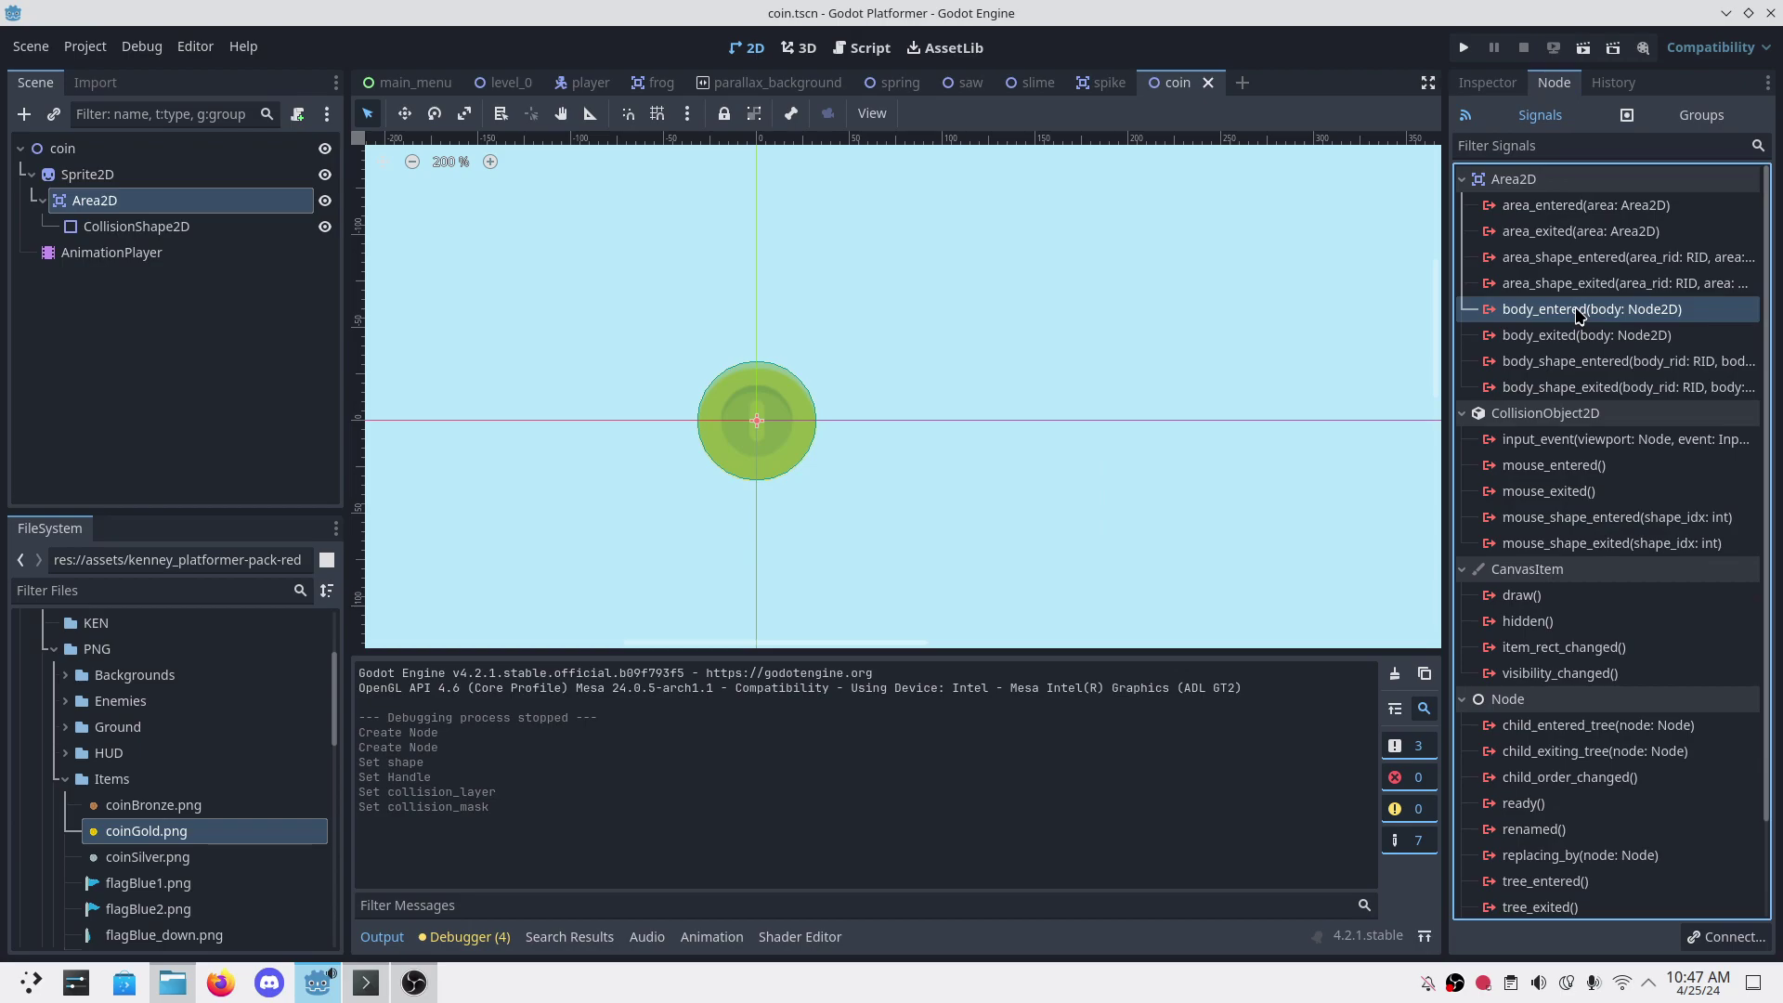
# Step: Abandon the first signal connection, then attach a new coin.gd script to the coin root and save
pyautogui.click(1728, 938)
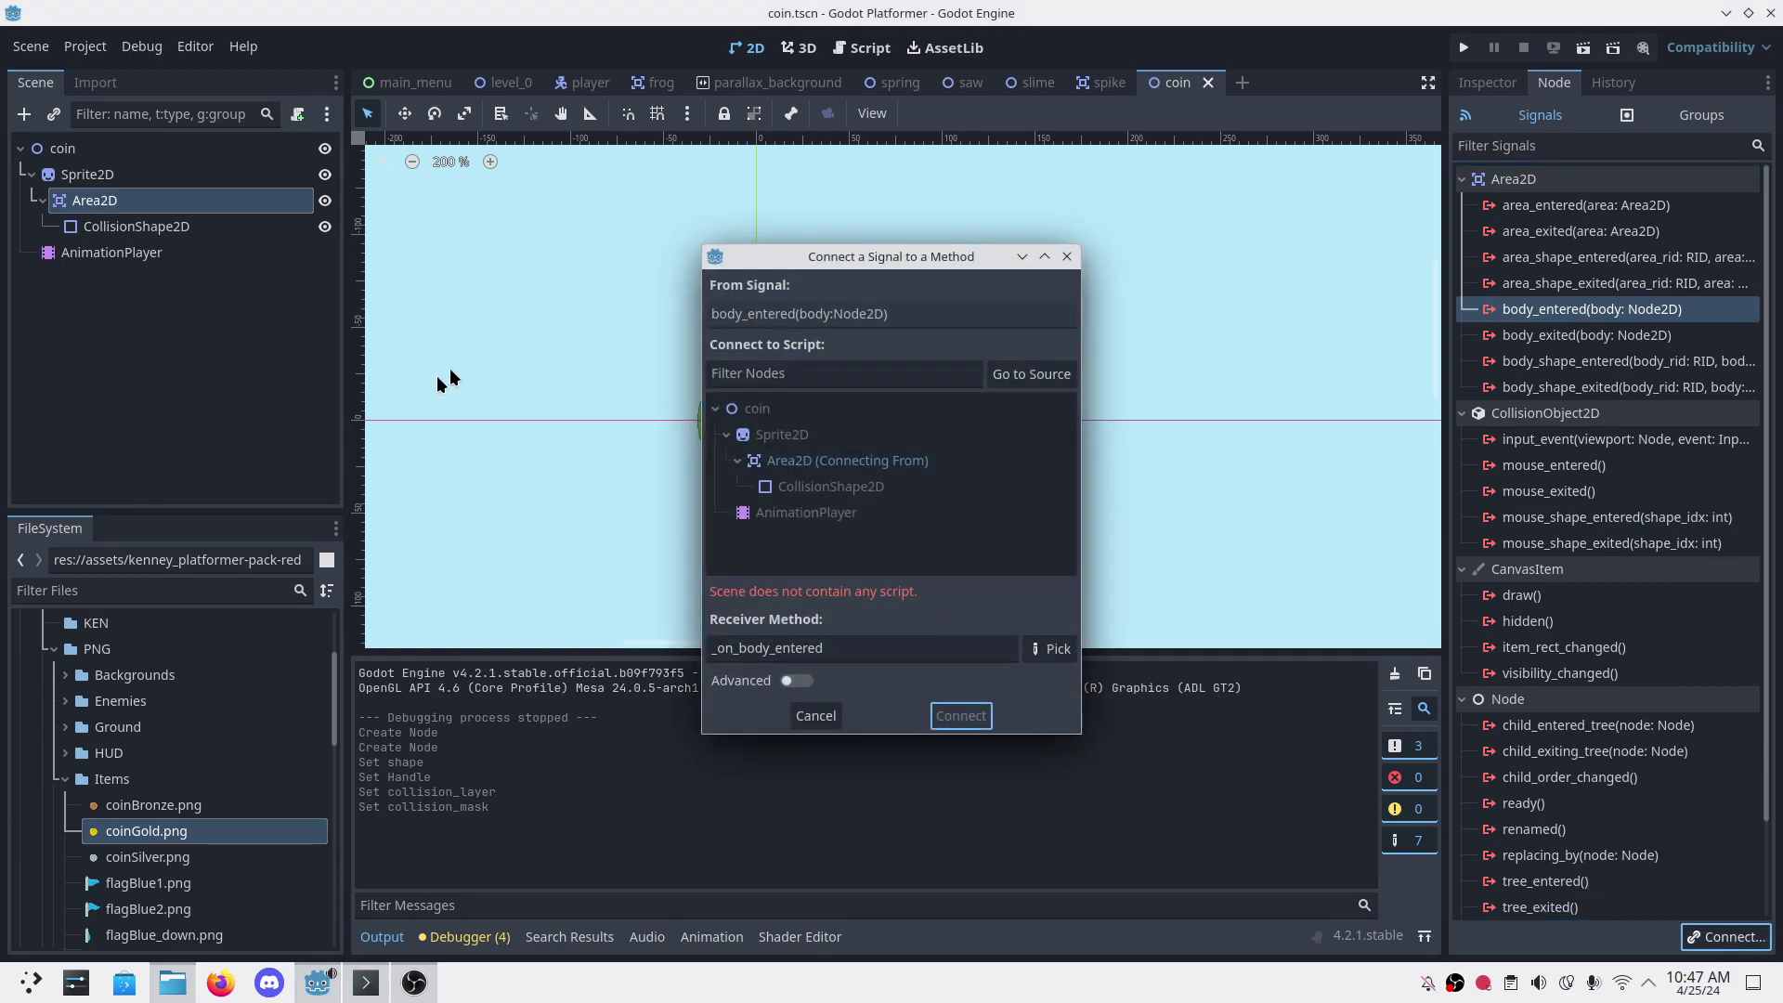
pyautogui.click(818, 716)
pyautogui.keyDown('ctrl'); pyautogui.click(87, 203); pyautogui.keyUp('ctrl')
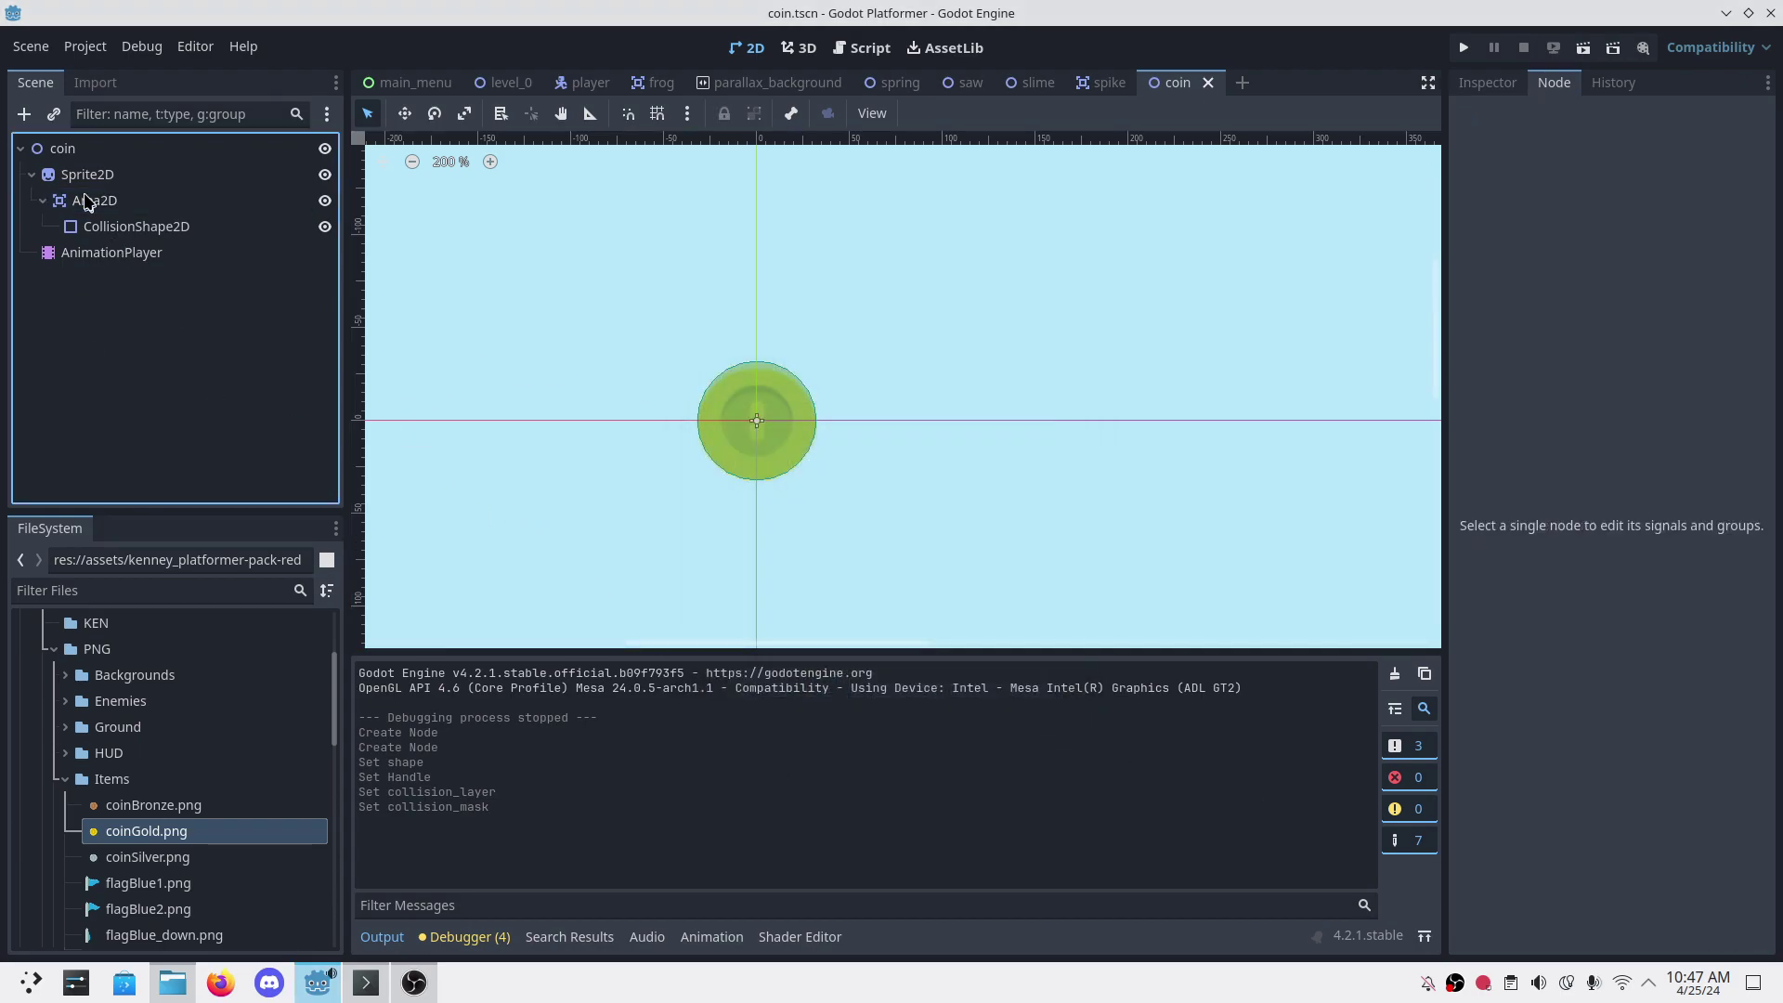
pyautogui.click(93, 149)
pyautogui.click(296, 115)
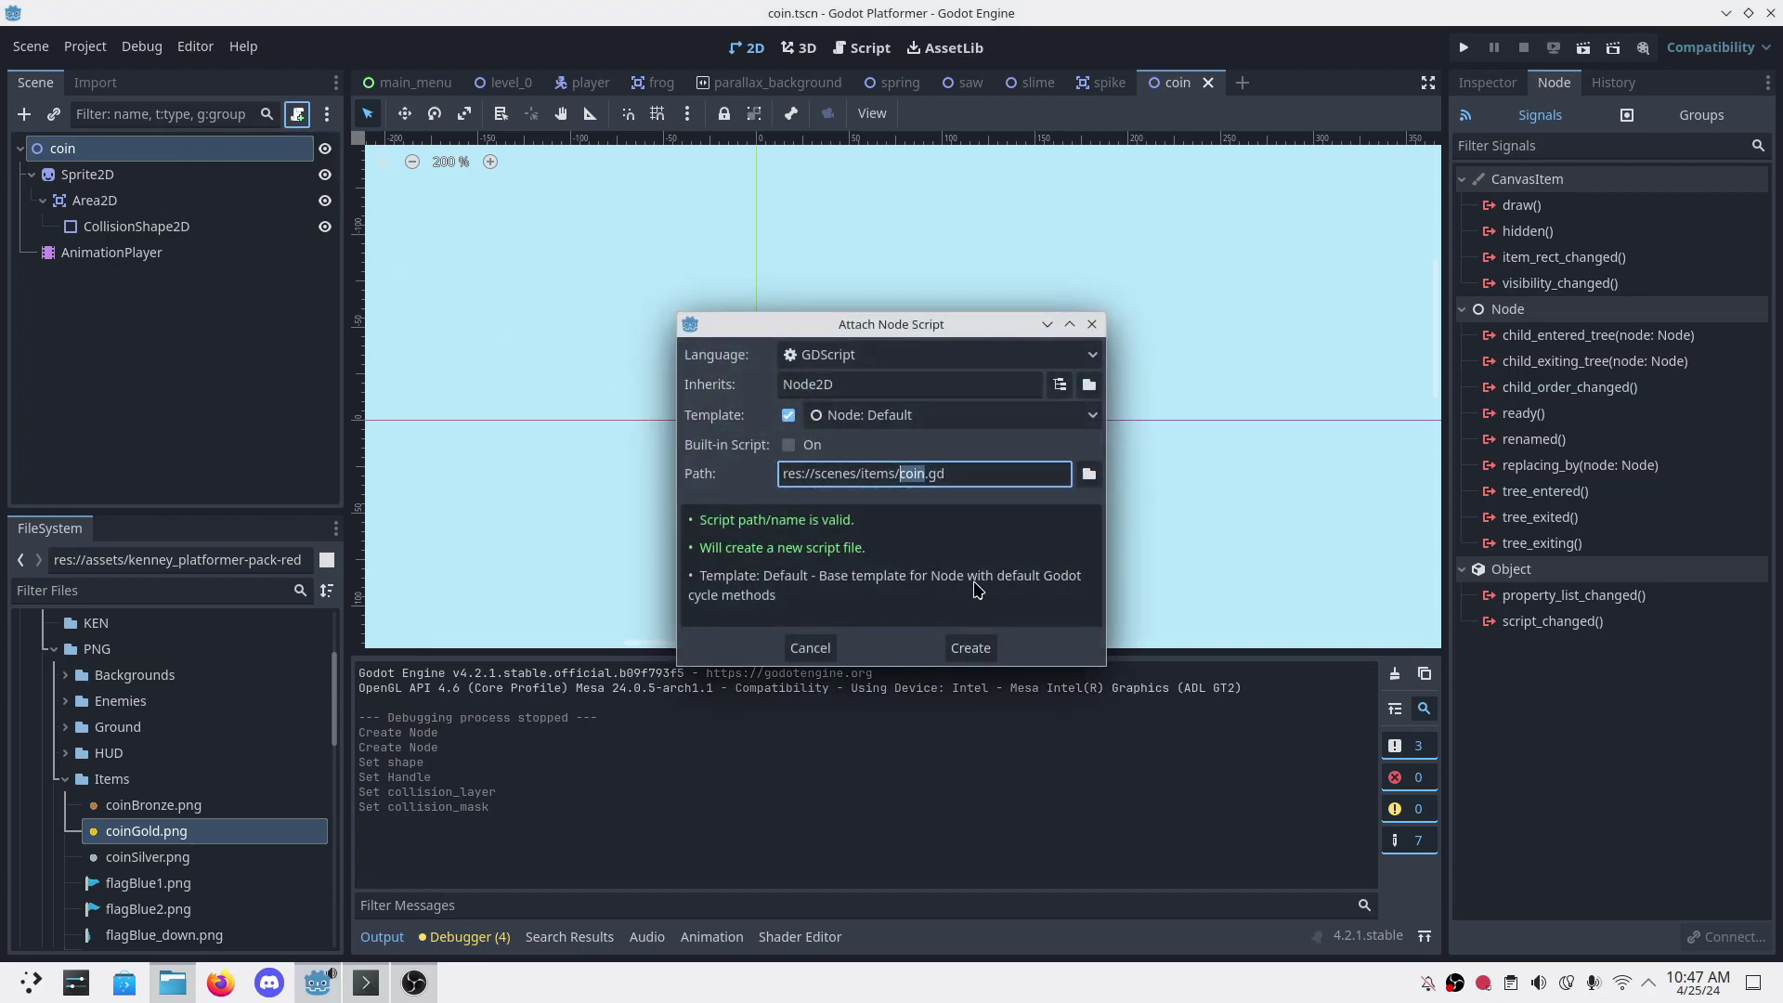
pyautogui.click(964, 634)
pyautogui.hotkey('ctrl', 's')
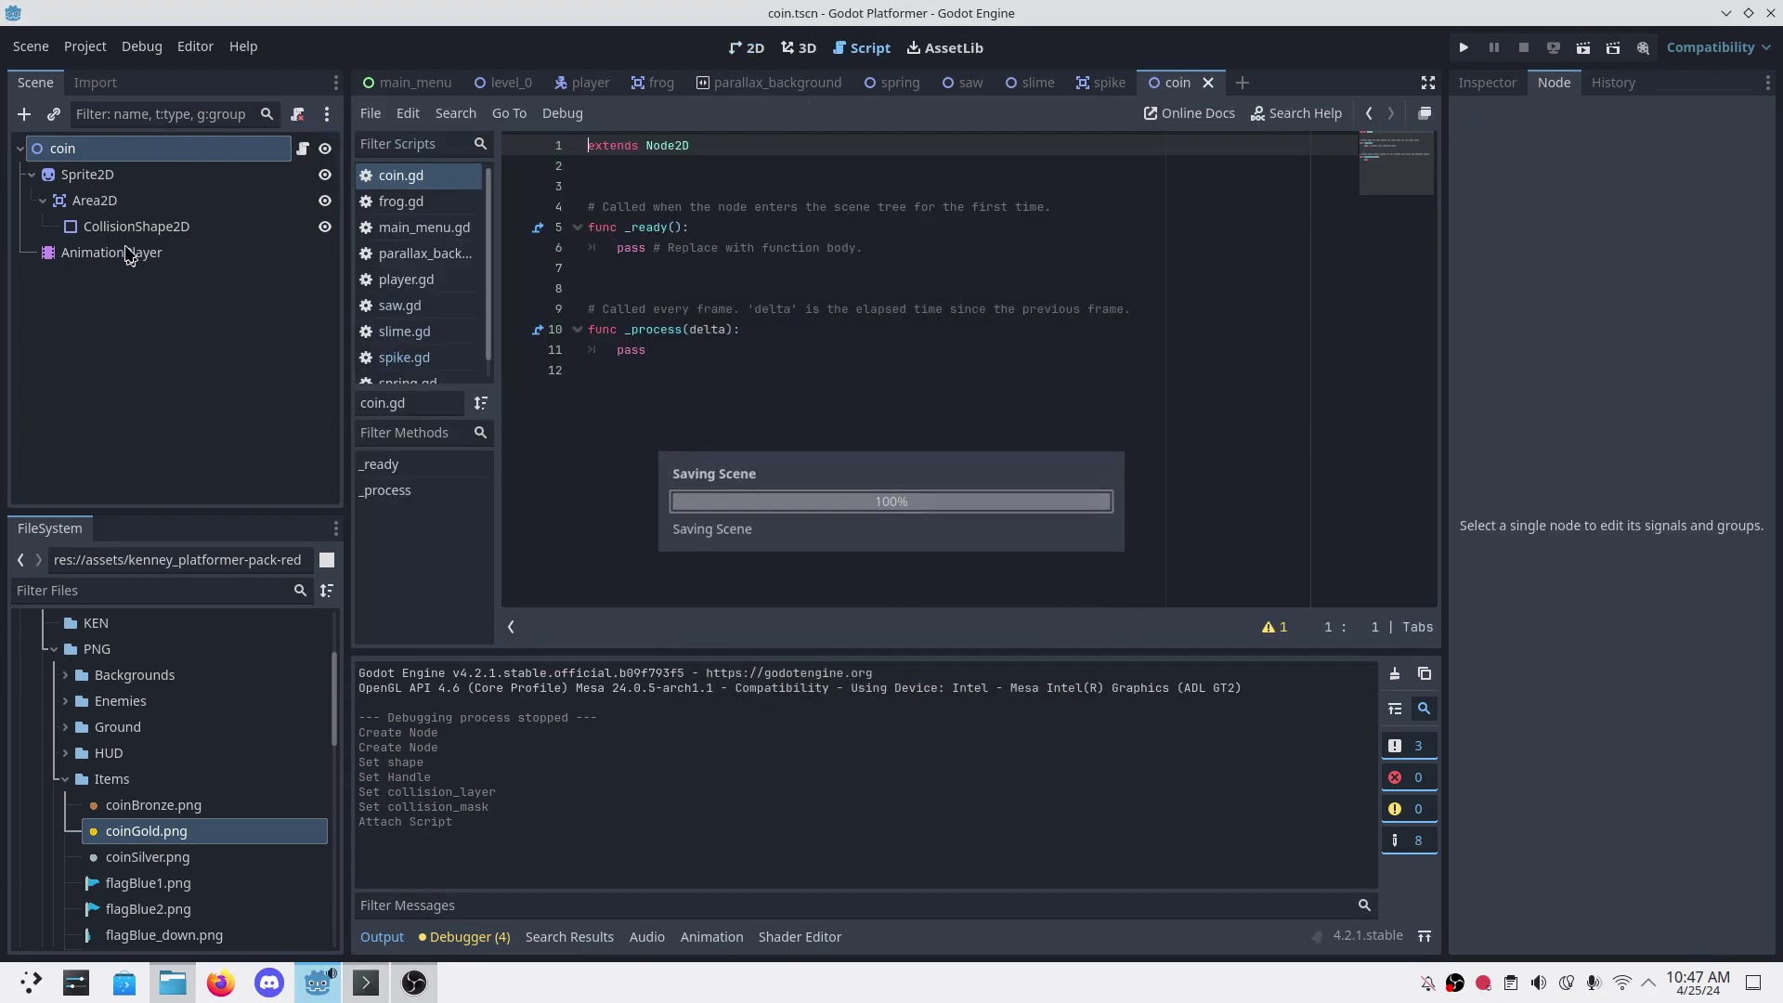
# Step: Connect Area2D's body_entered to a new coin.gd handler and select its body parameter
pyautogui.click(98, 199)
pyautogui.click(1555, 319)
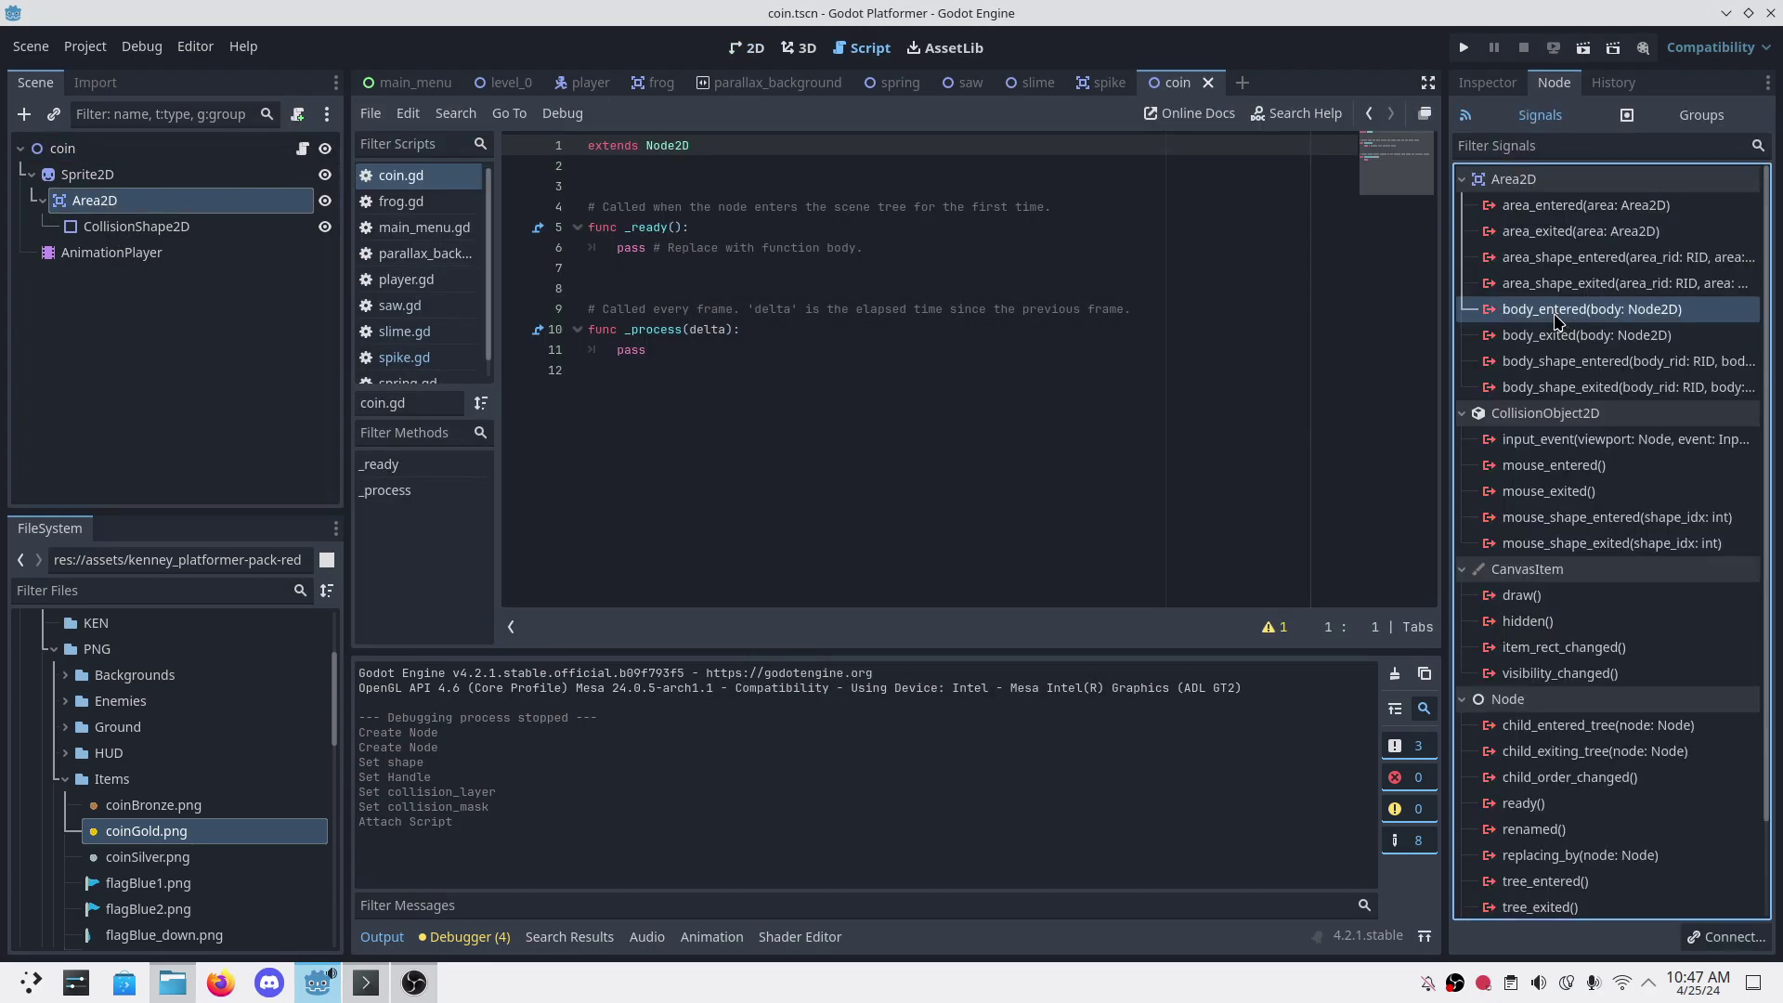
pyautogui.click(1728, 936)
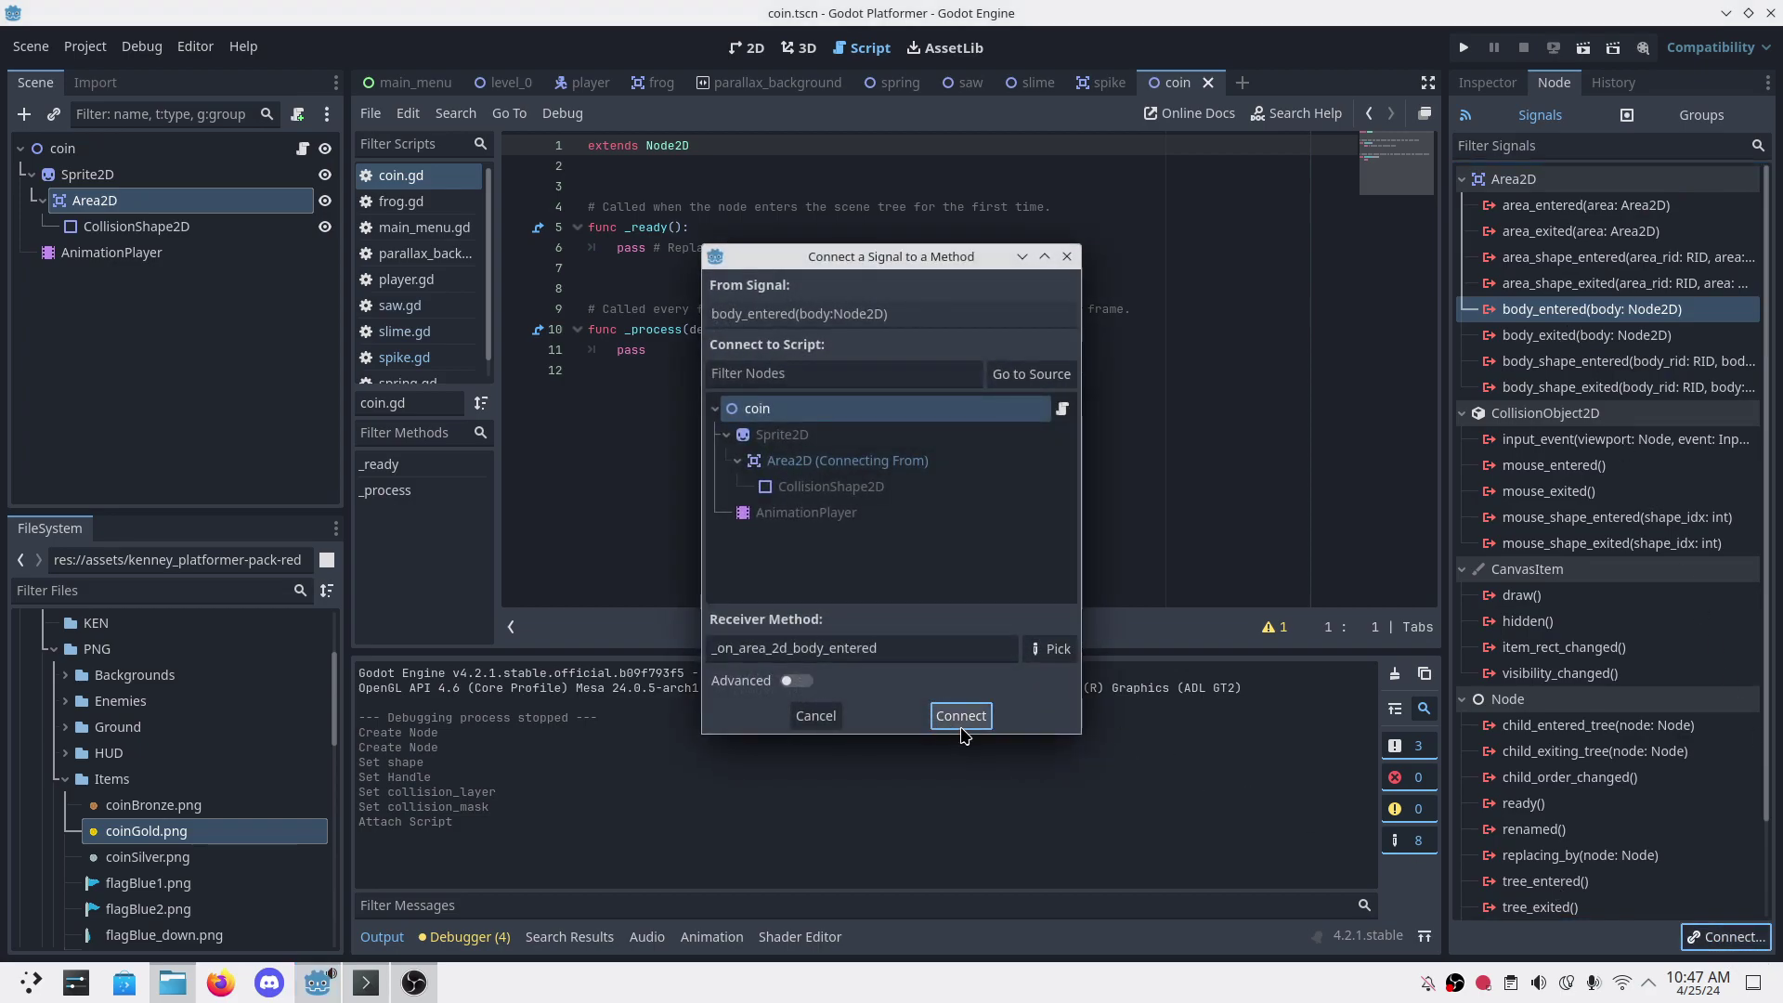
pyautogui.click(961, 717)
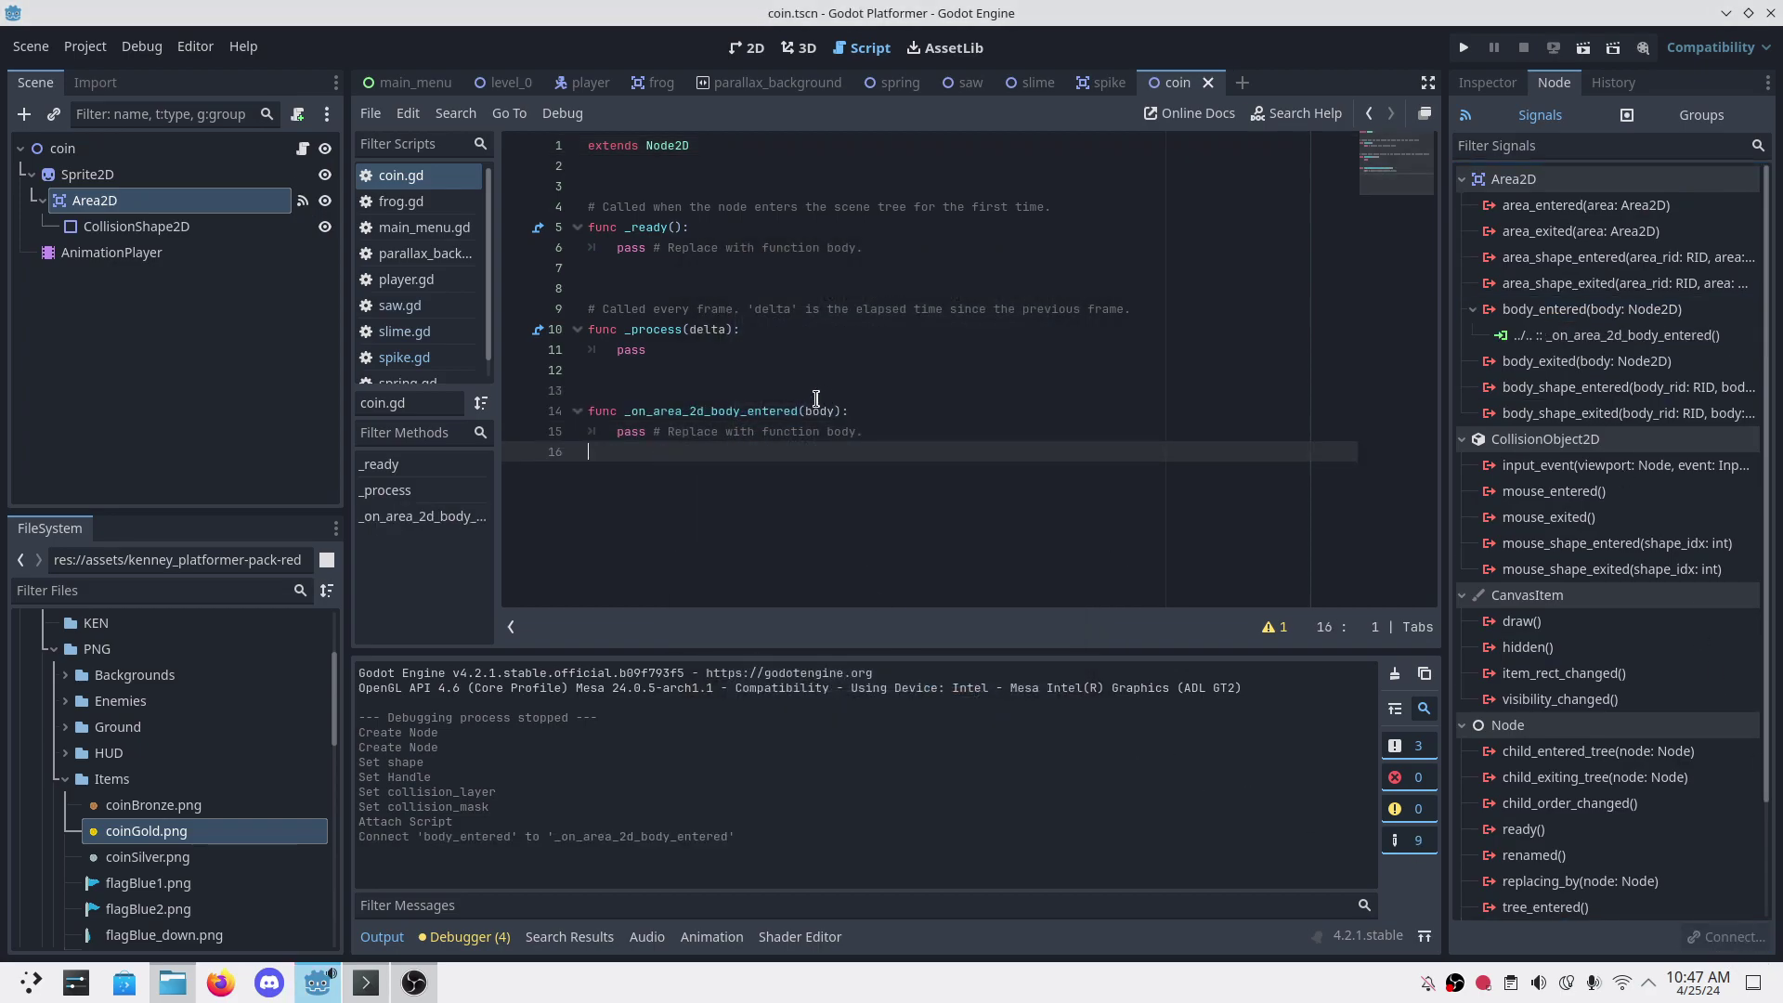
pyautogui.doubleClick(820, 412)
pyautogui.click(860, 411)
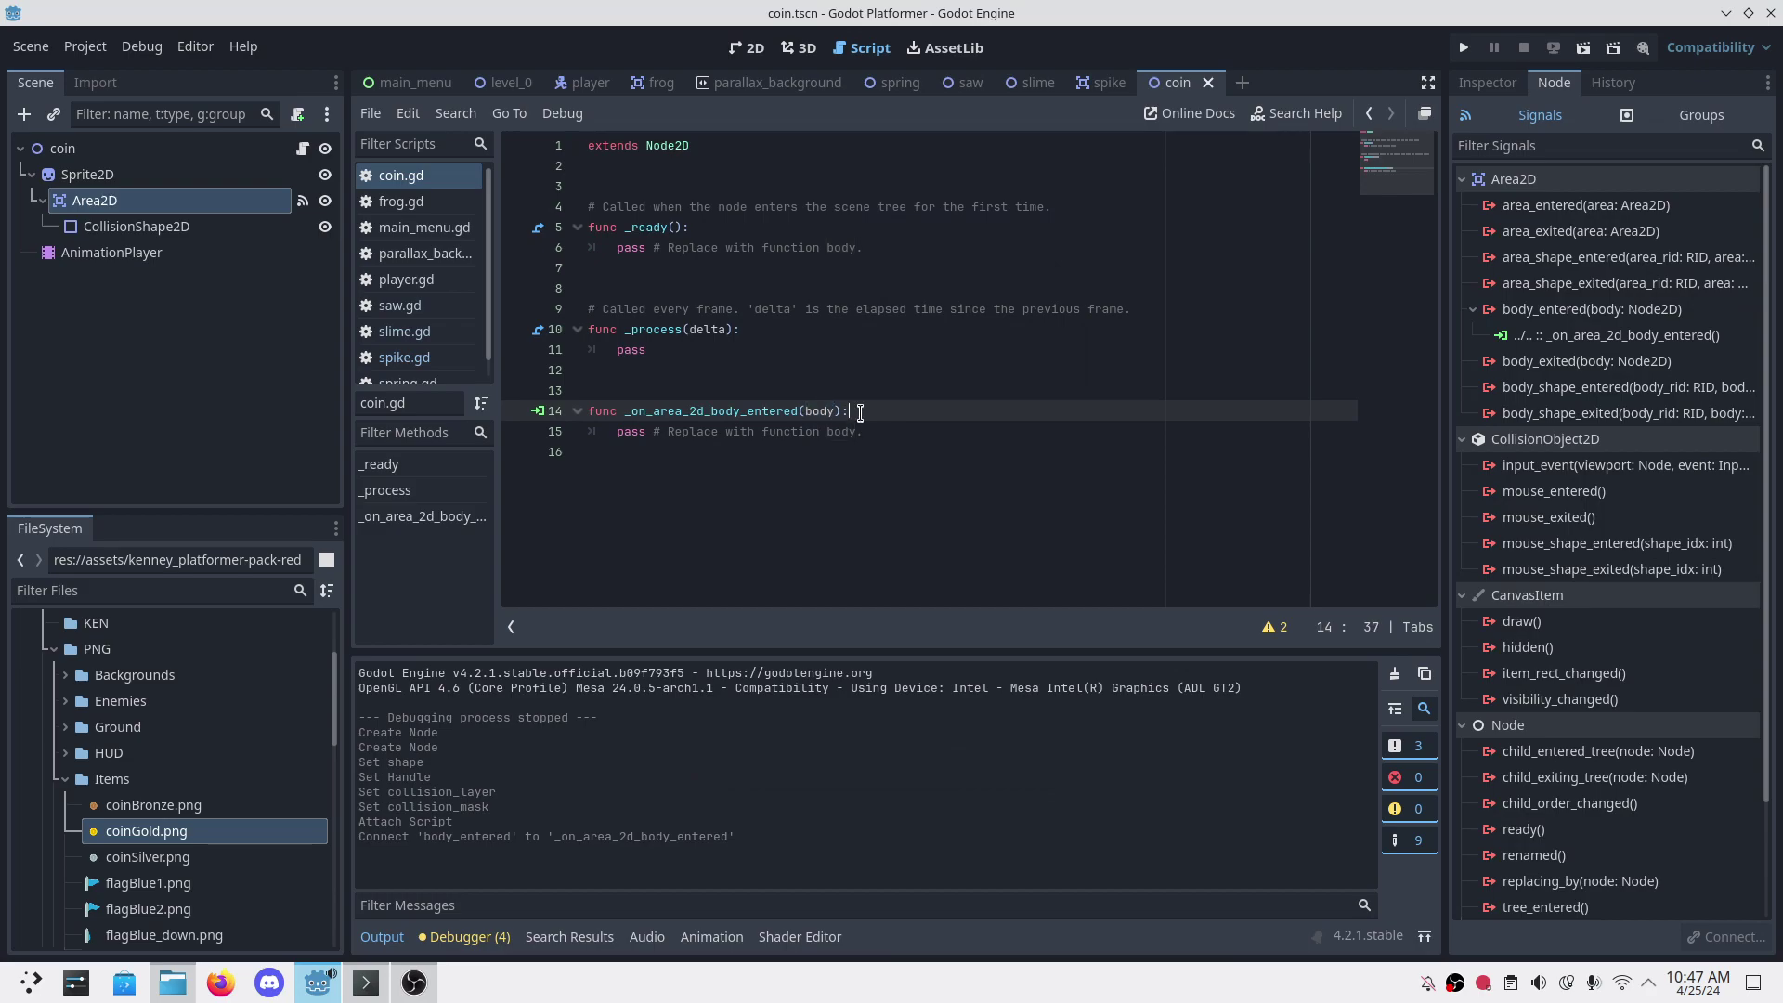
pyautogui.doubleClick(811, 413)
# Step: Add a coin_collected(number=1) function at the end of player.gd and save
pyautogui.click(586, 89)
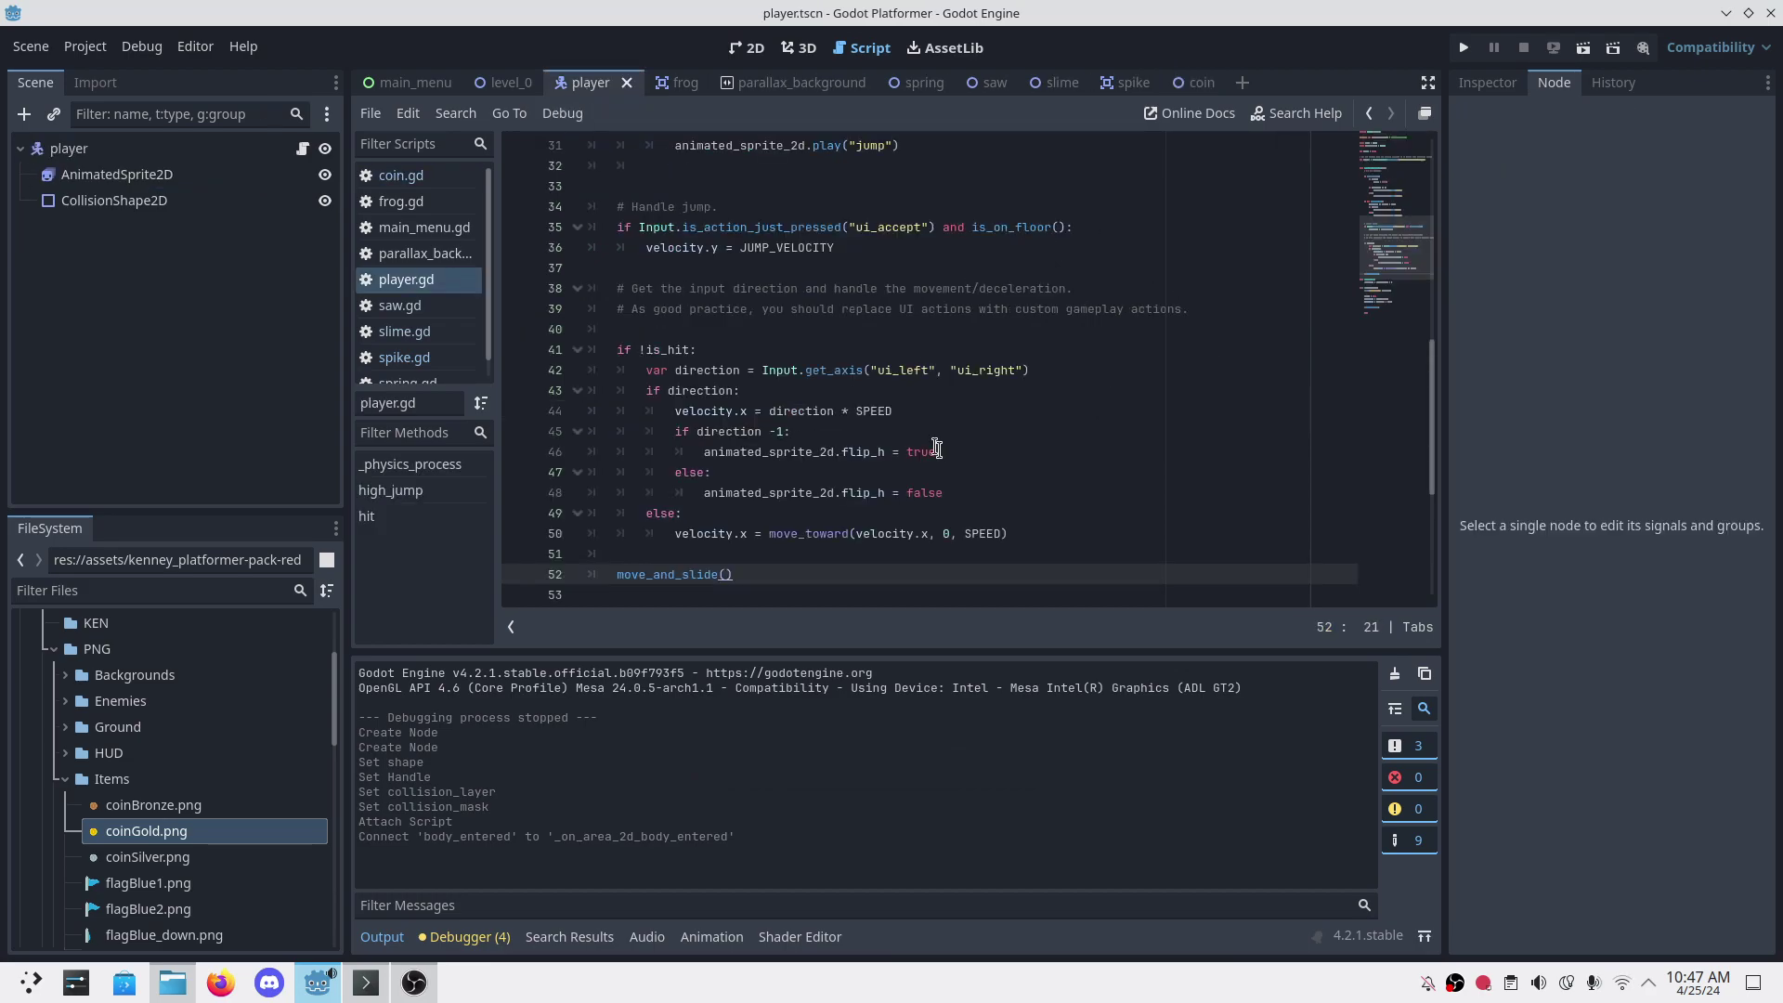
pyautogui.scroll(-2, 942, 461)
pyautogui.scroll(-2, 939, 473)
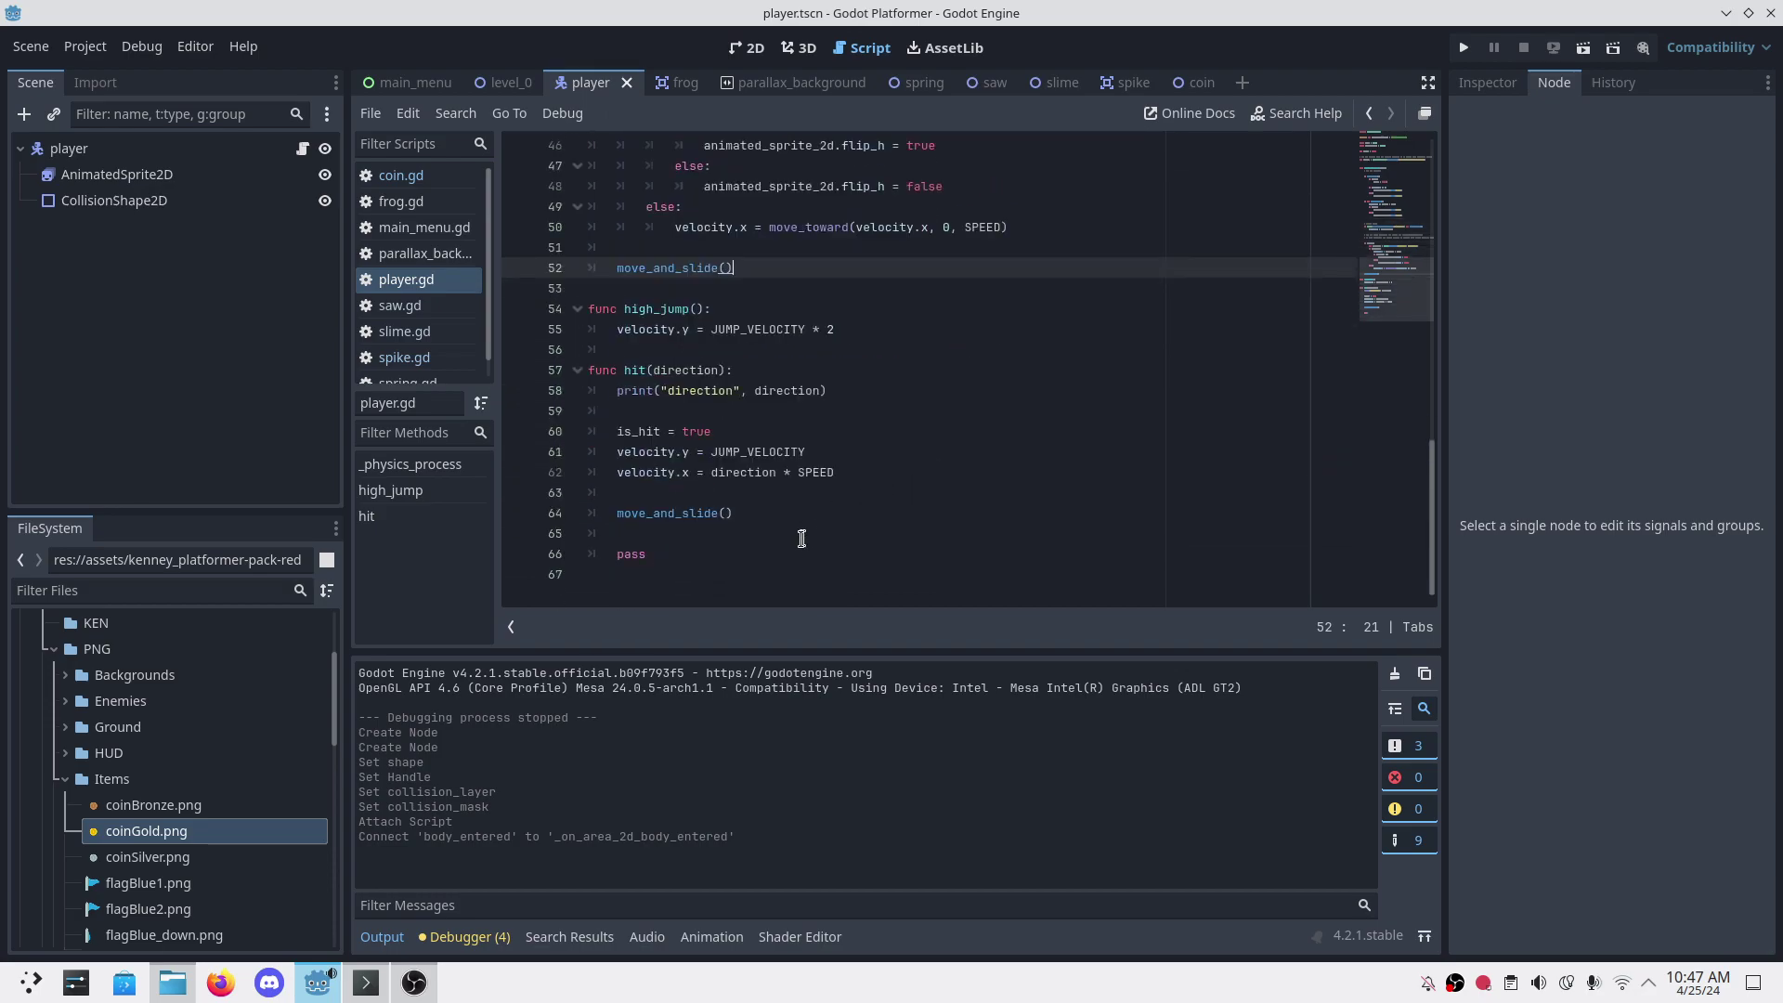
pyautogui.click(721, 583)
pyautogui.press('Return')
pyautogui.write('func coin')
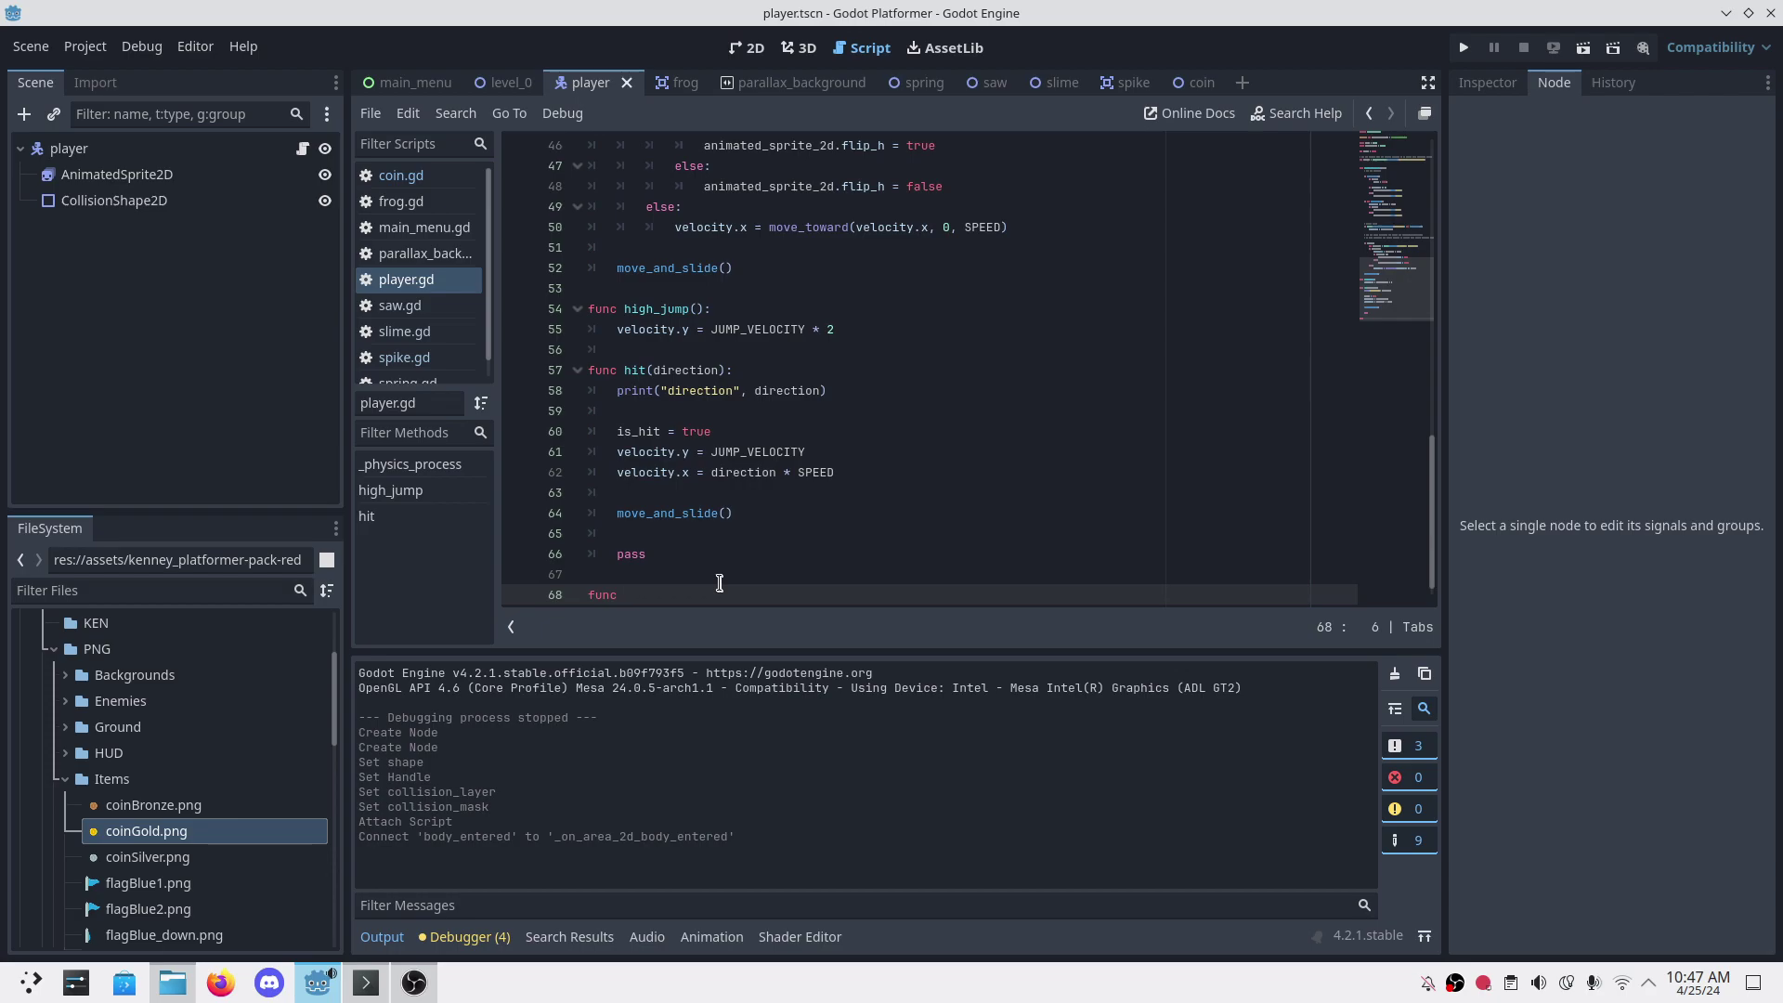
pyautogui.write('_')
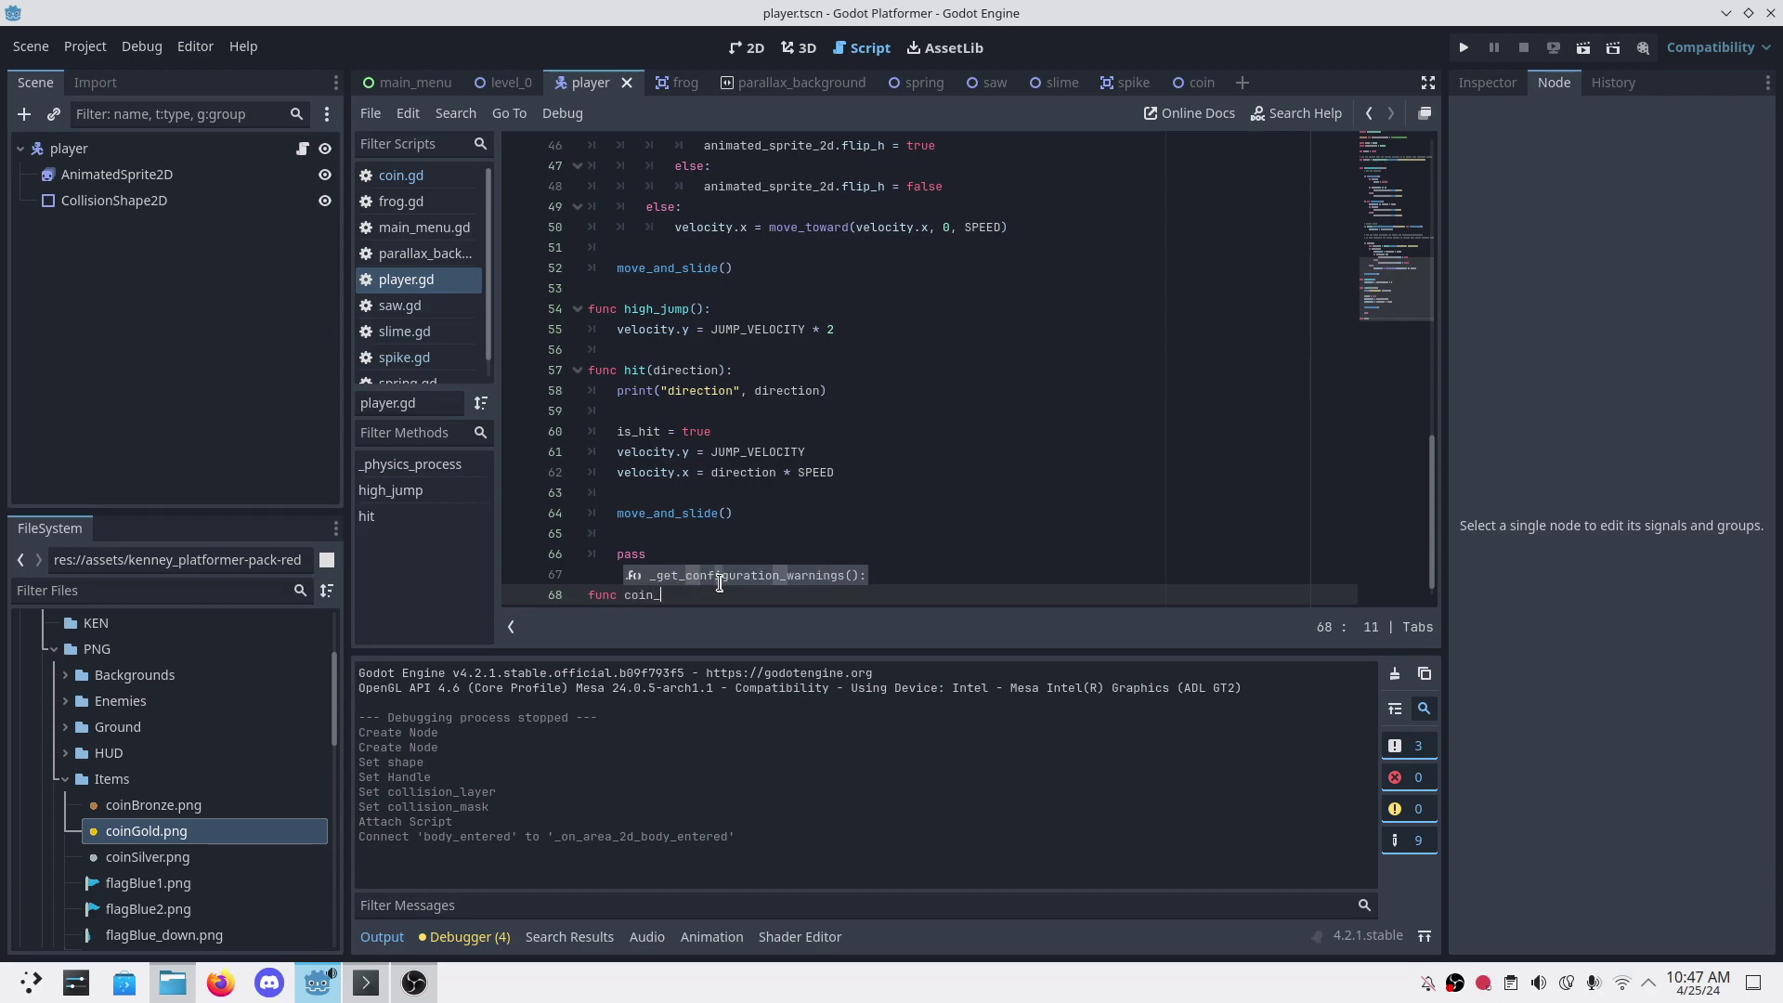
pyautogui.write('collected(number')
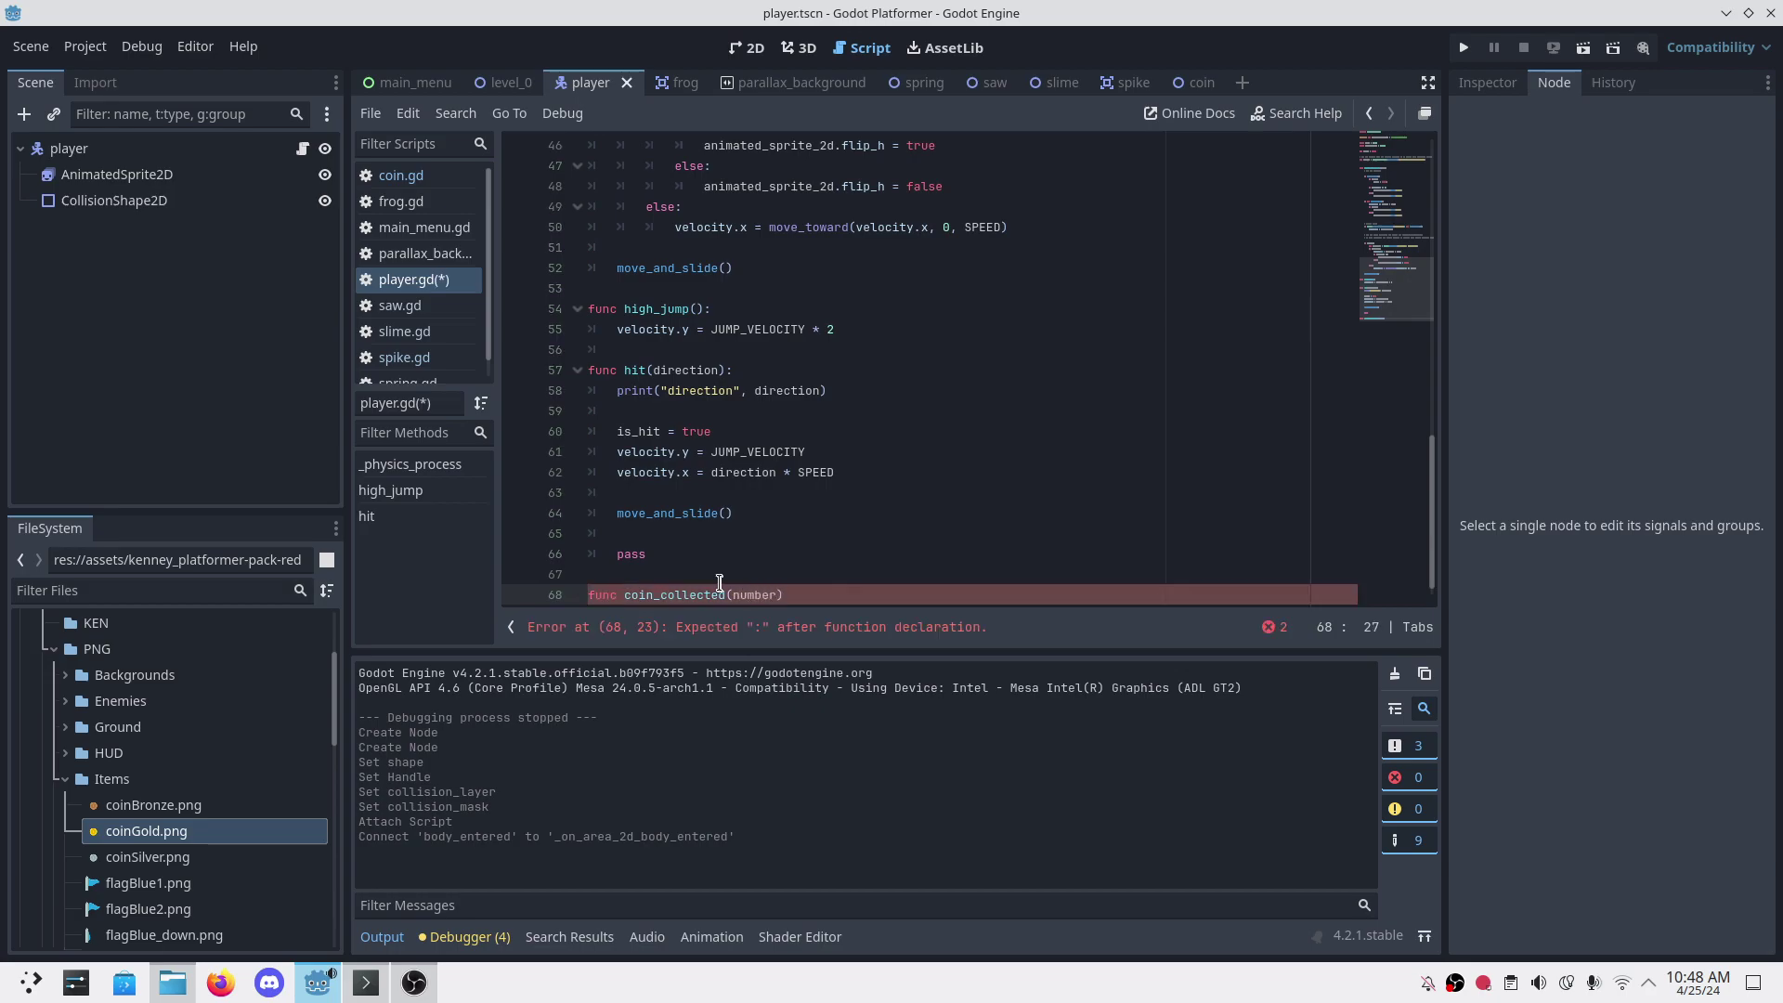
pyautogui.write(':')
pyautogui.press('Return')
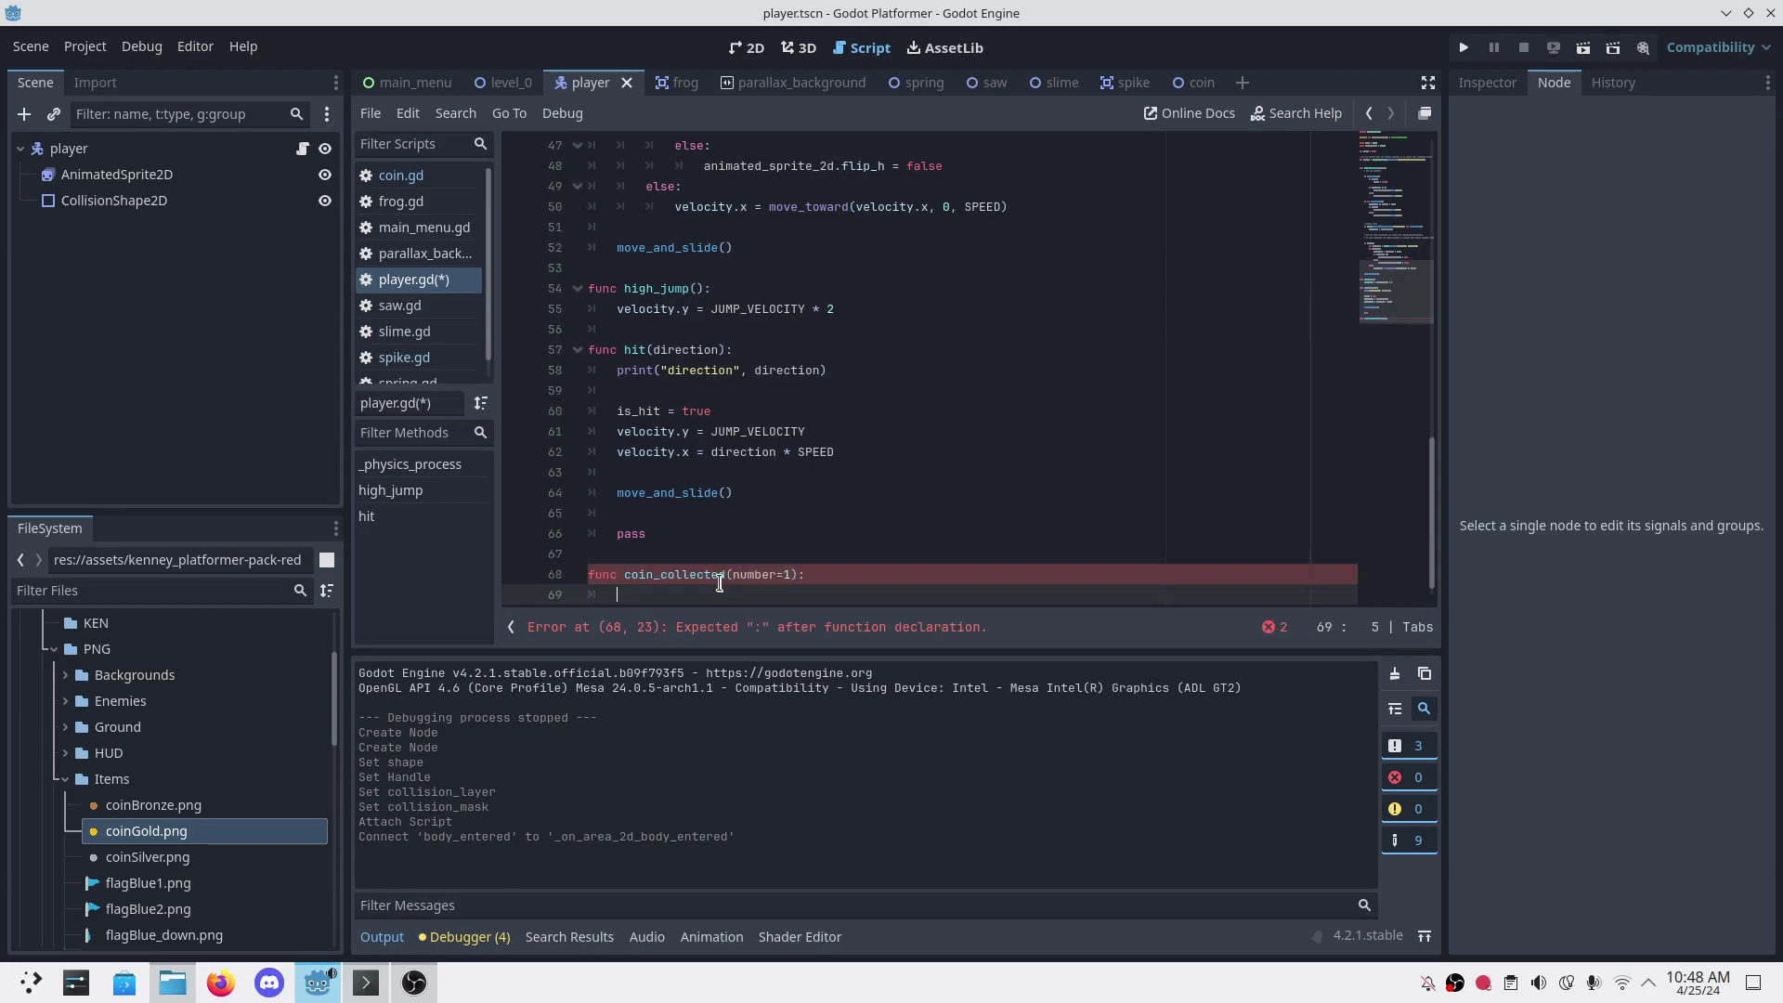
pyautogui.write('pass')
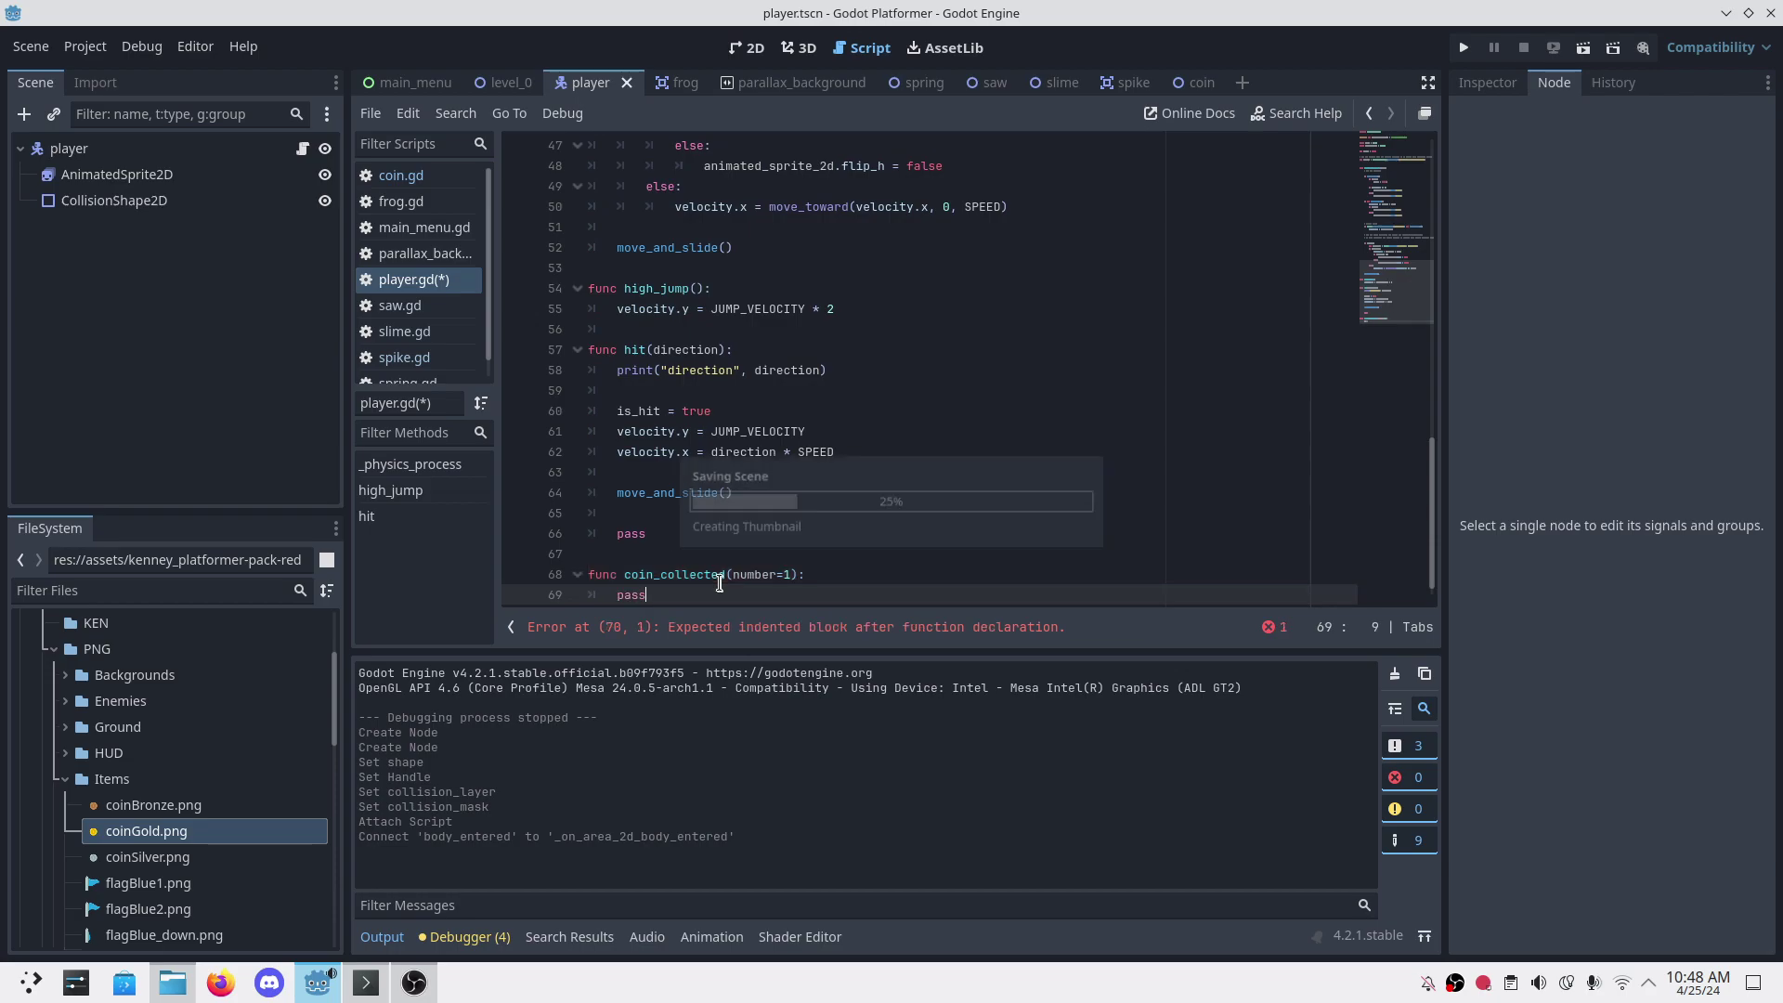
pyautogui.hotkey('ctrl', 's')
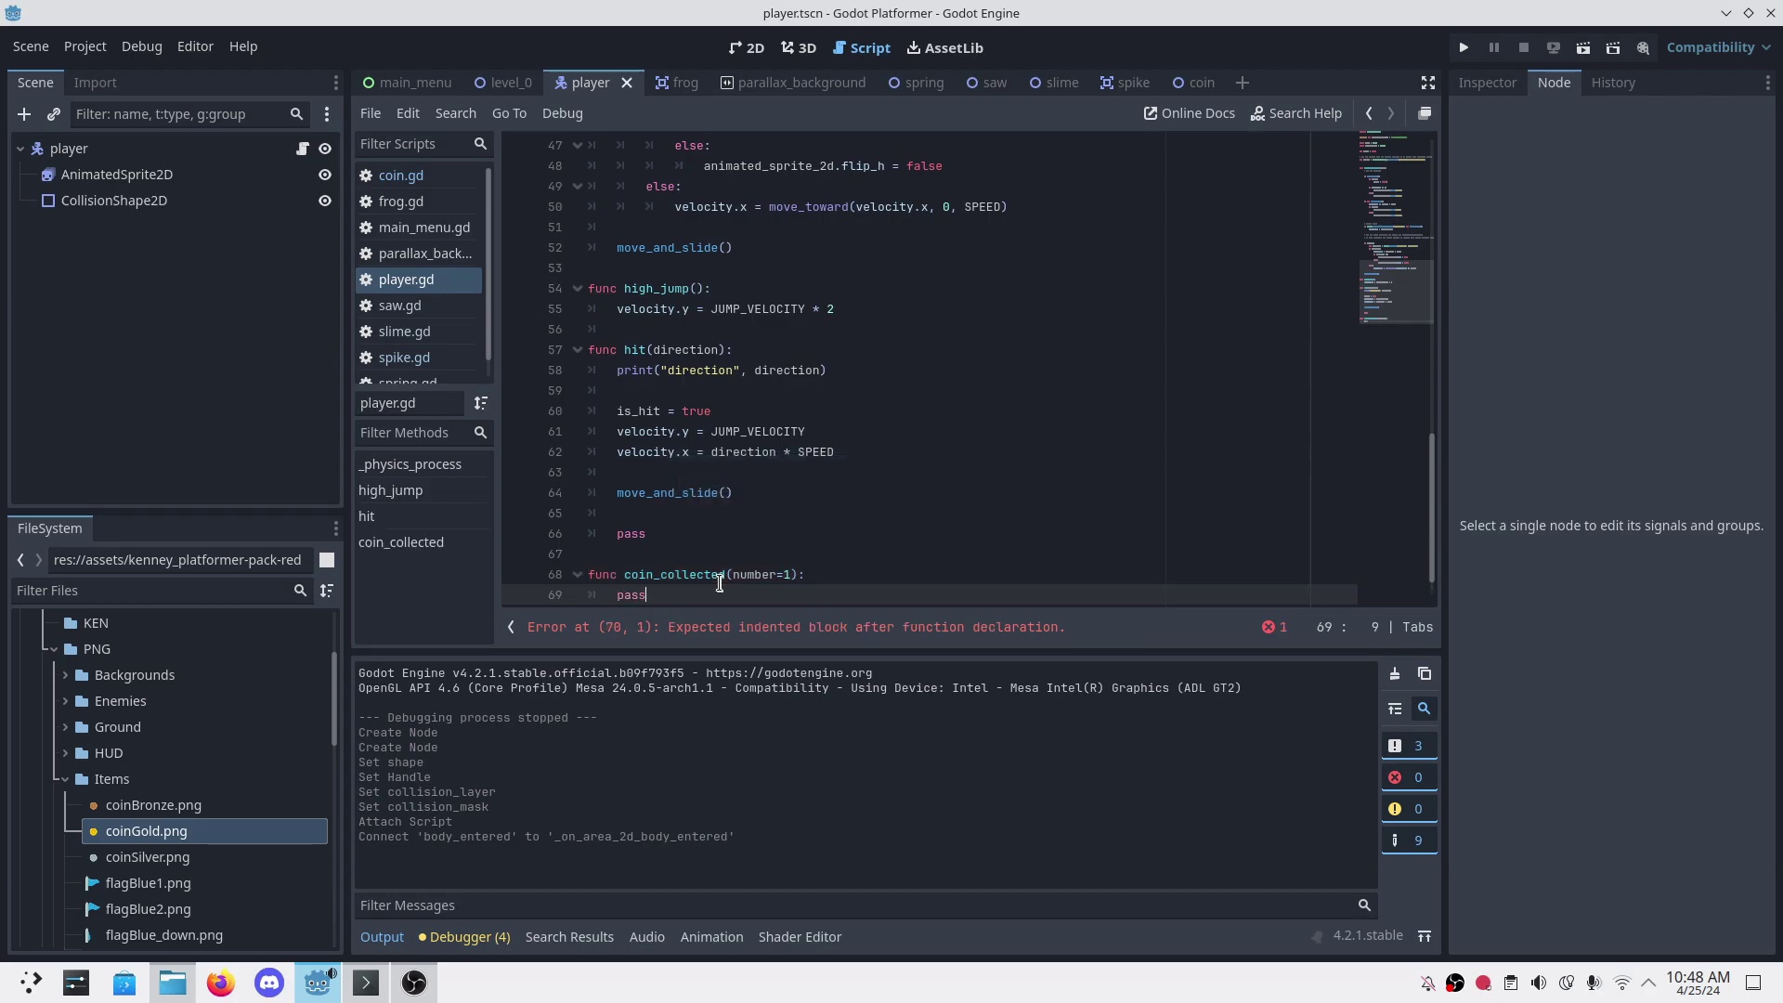
# Step: Insert print("coin collected") above pass, save, and select the function name
pyautogui.hotkey('shift', 'Home')
pyautogui.press('Left')
pyautogui.press('Return')
pyautogui.press('Up')
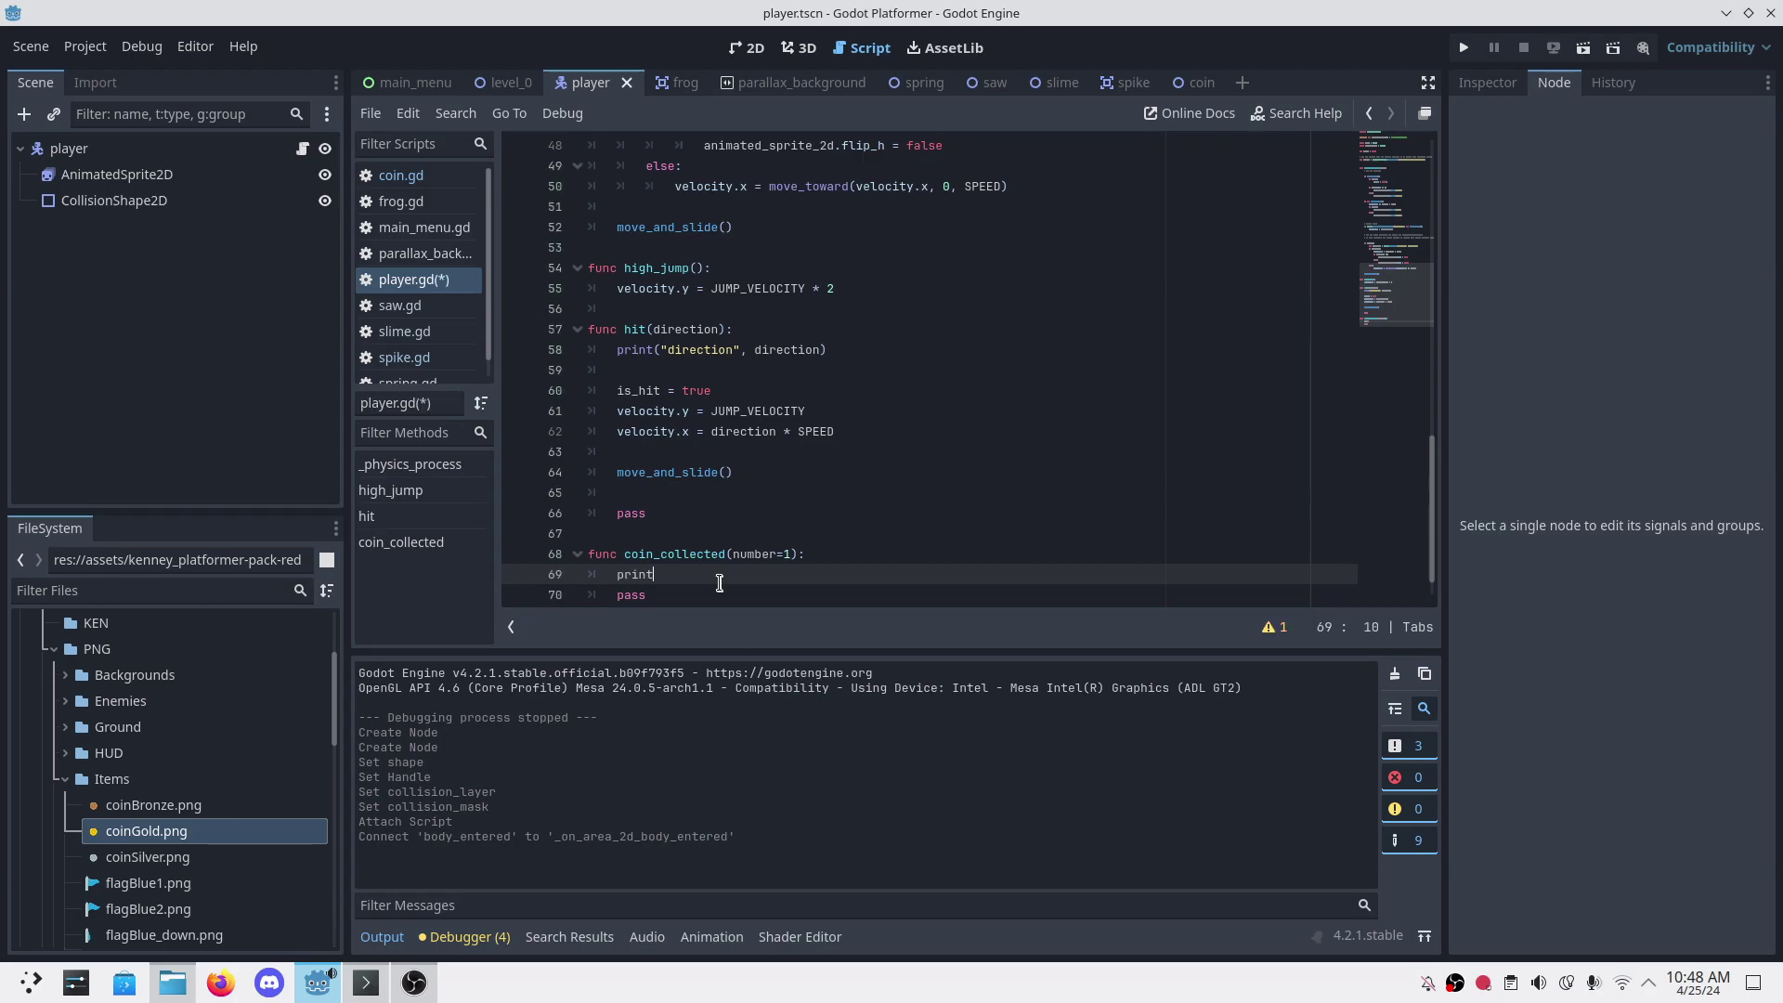
pyautogui.write('"coin collected")')
pyautogui.hotkey('ctrl', 's')
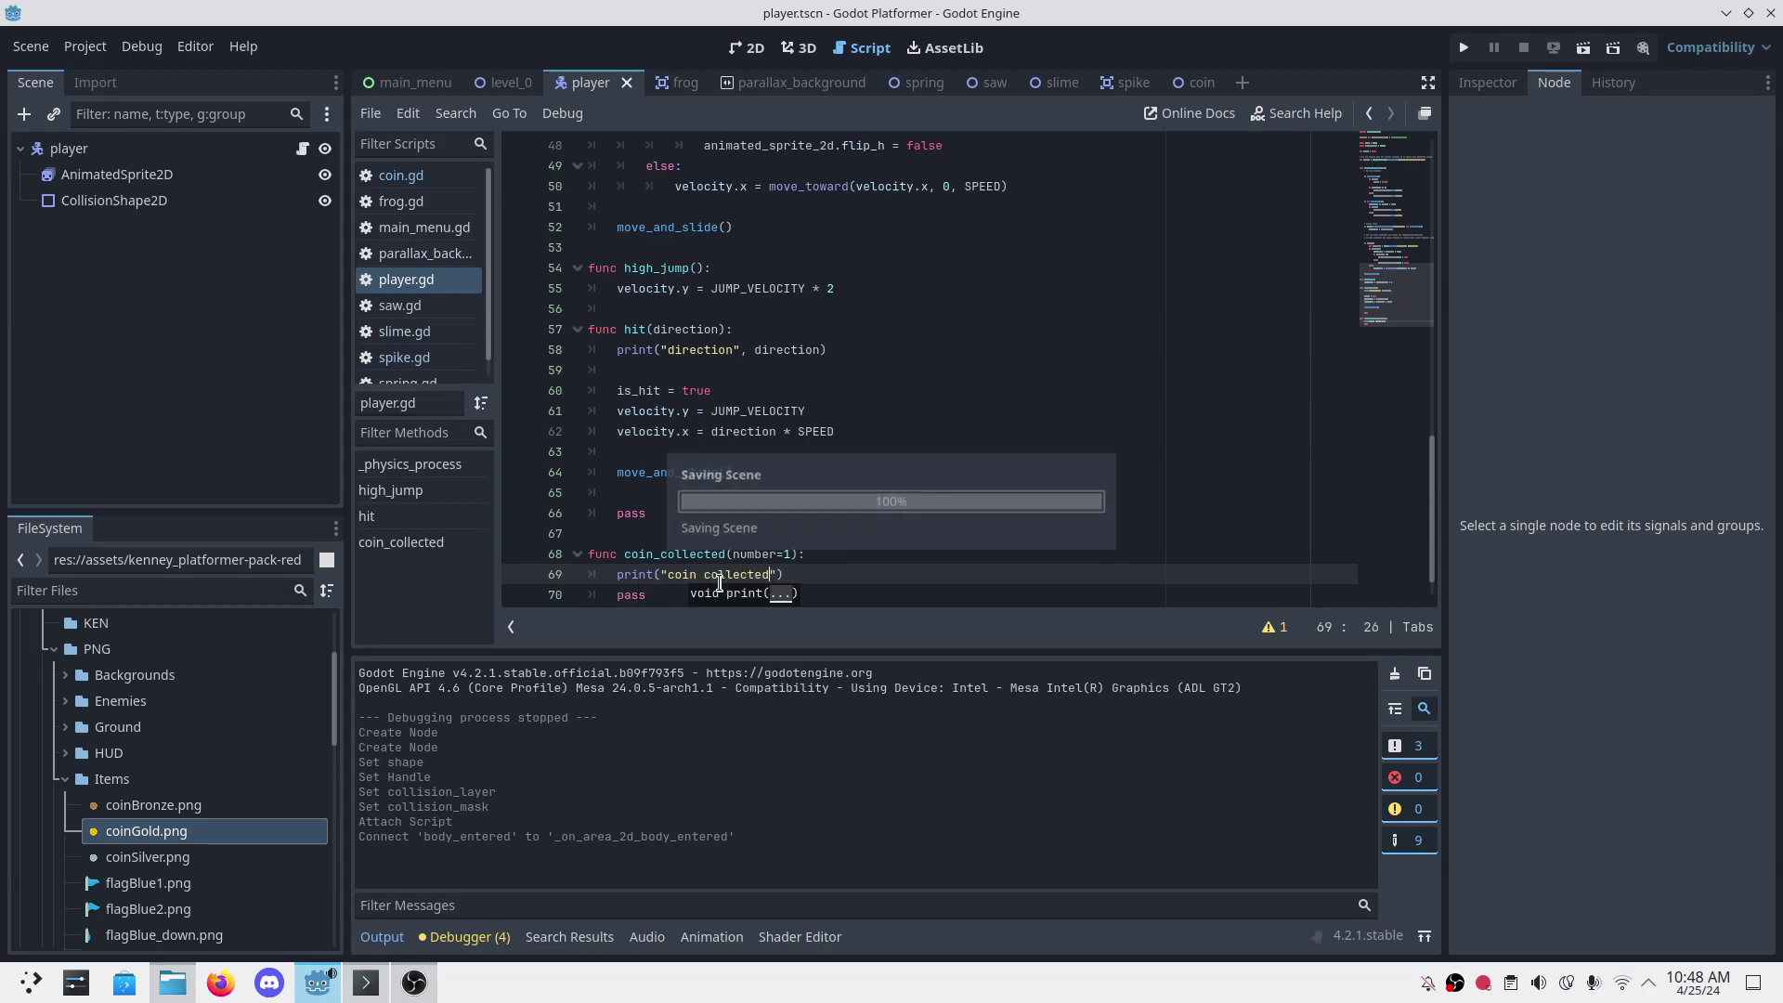
pyautogui.doubleClick(656, 554)
pyautogui.hotkey('ctrl', 'c')
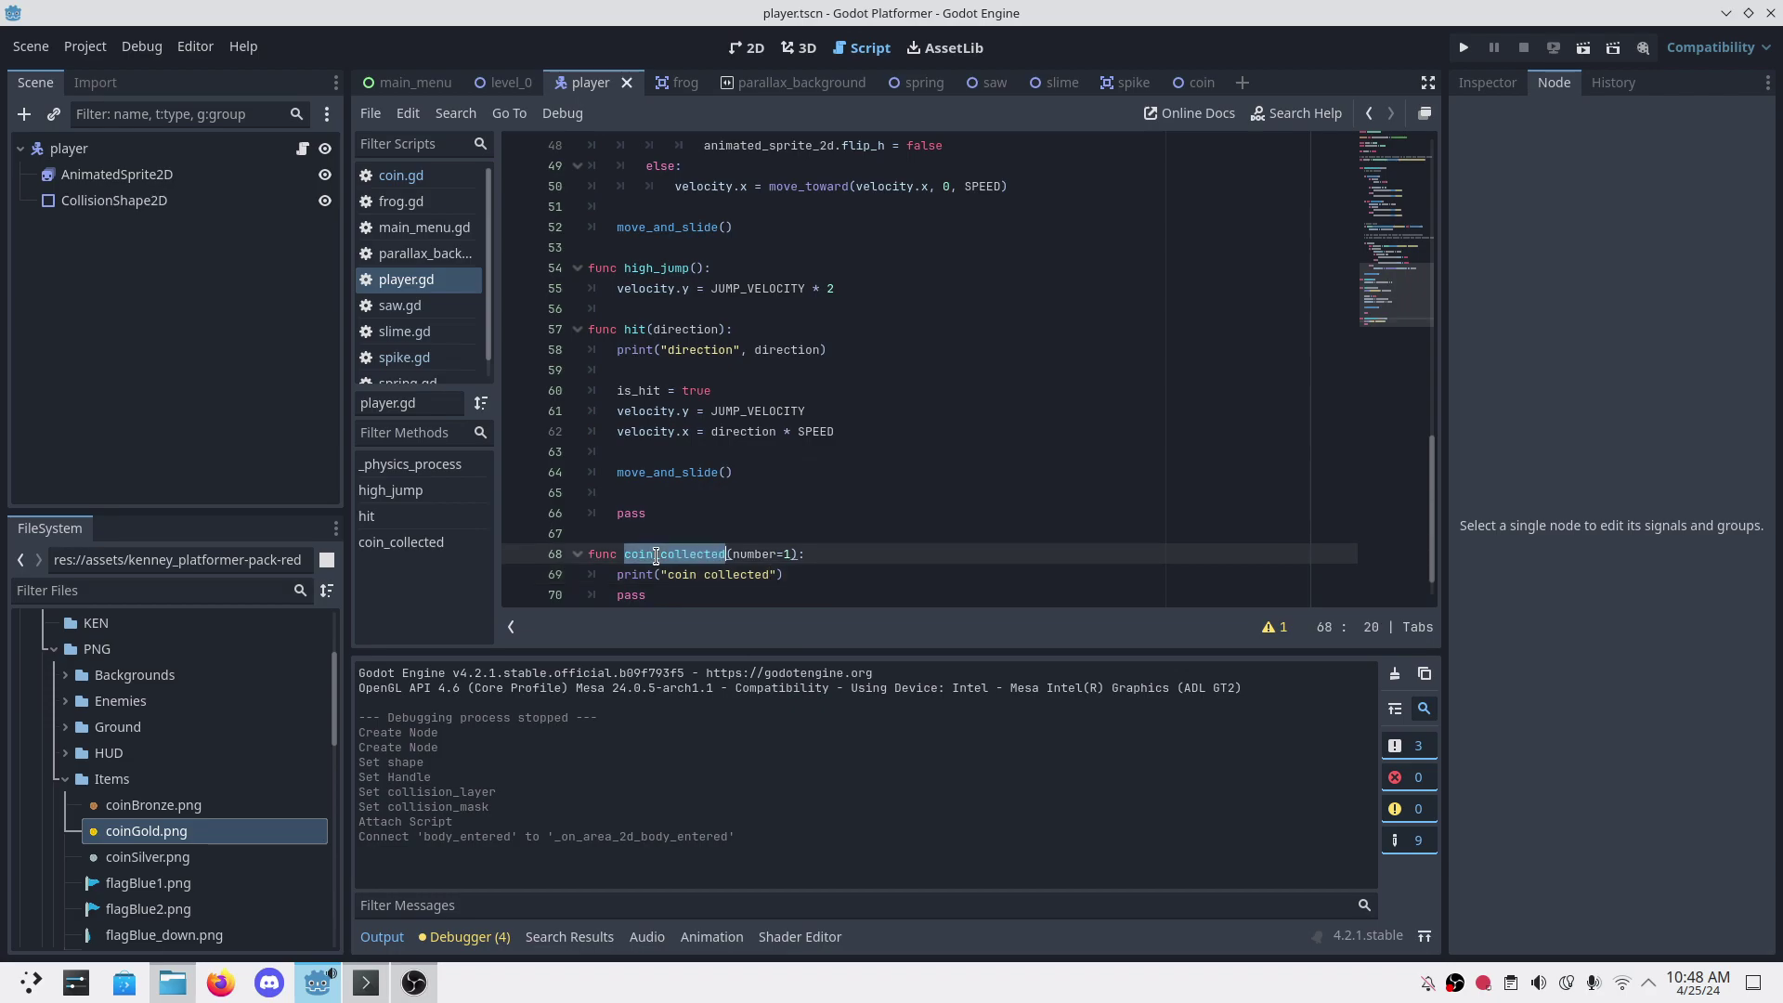
# Step: Add body.coin_collected() to coin.gd's _on_area_2d_body_entered handler, then run the project
pyautogui.click(1191, 84)
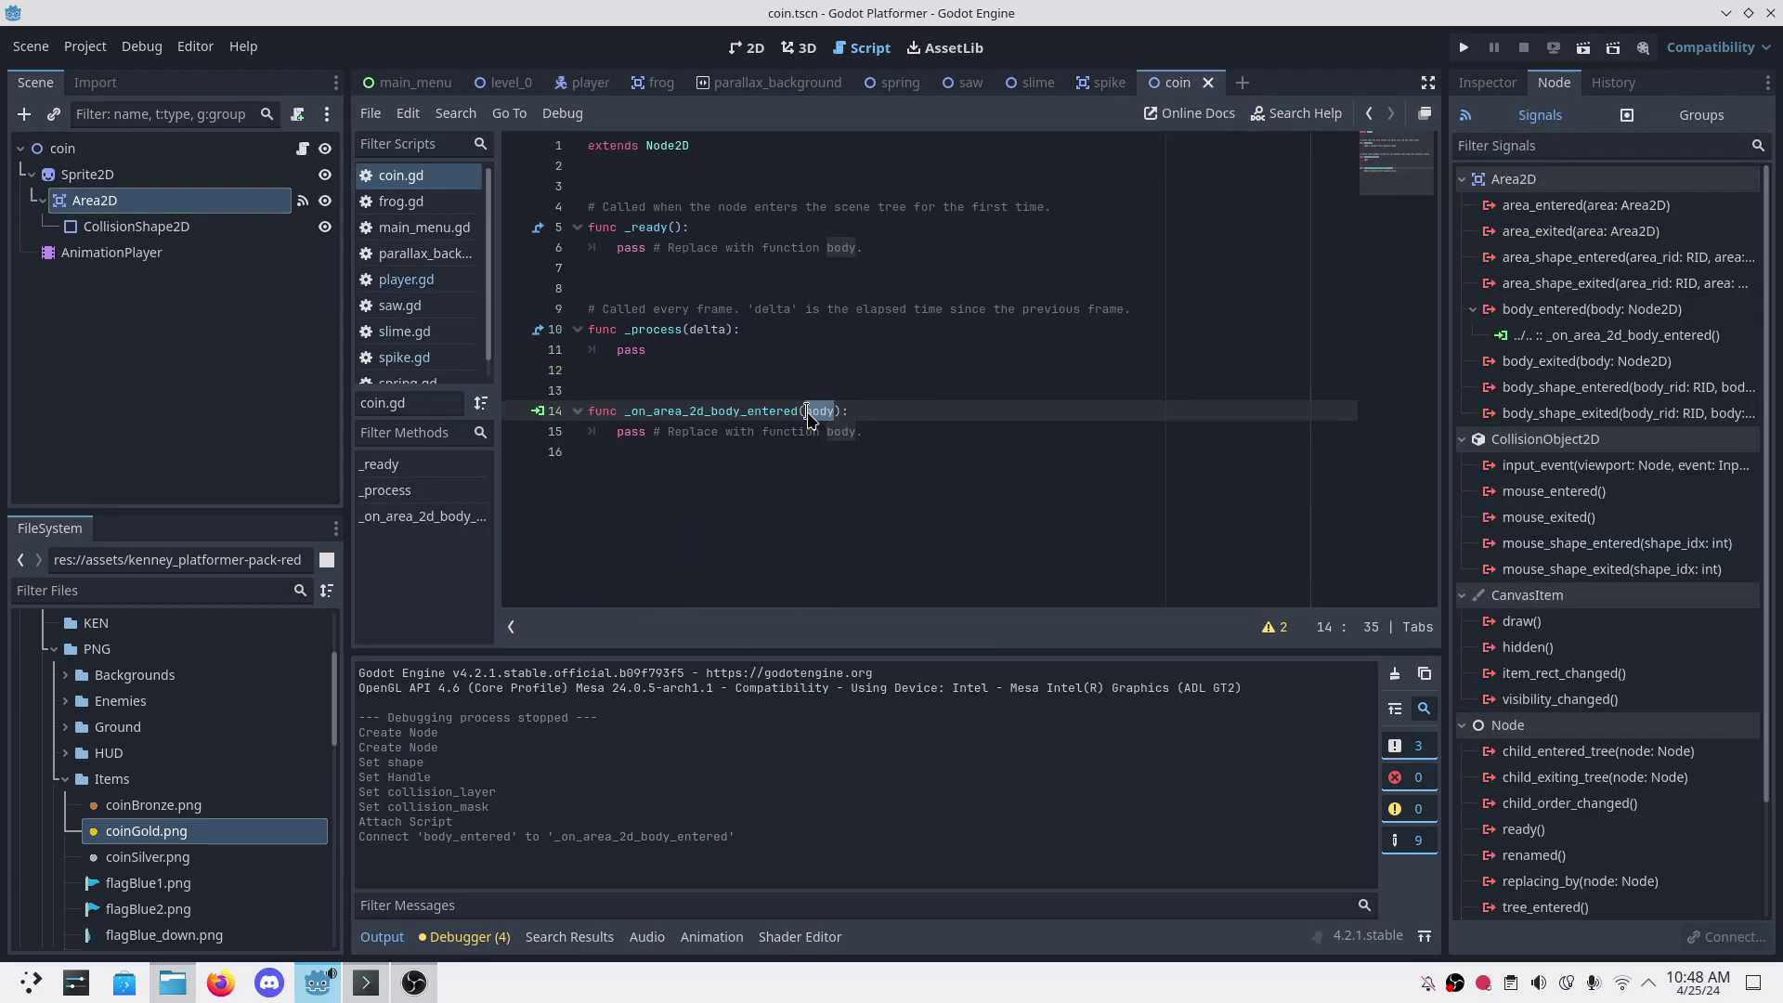
pyautogui.click(872, 416)
pyautogui.press('Return')
pyautogui.write('body.')
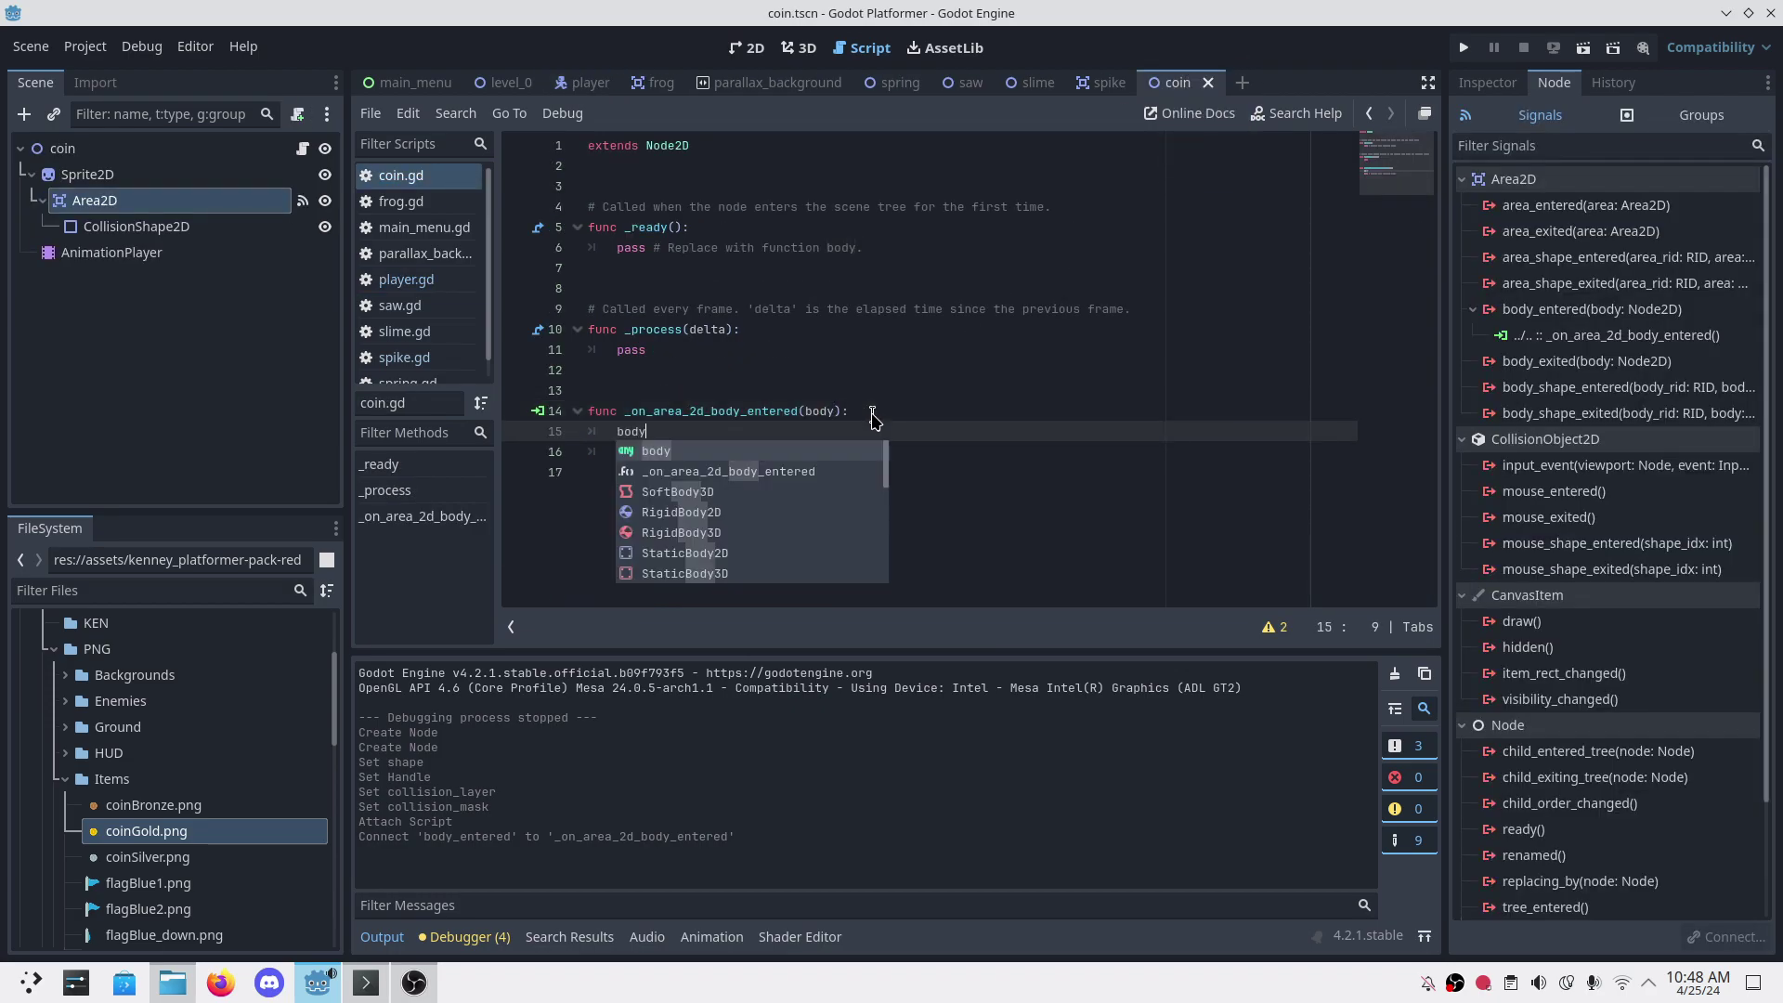
pyautogui.hotkey('ctrl', 'v')
pyautogui.write('(')
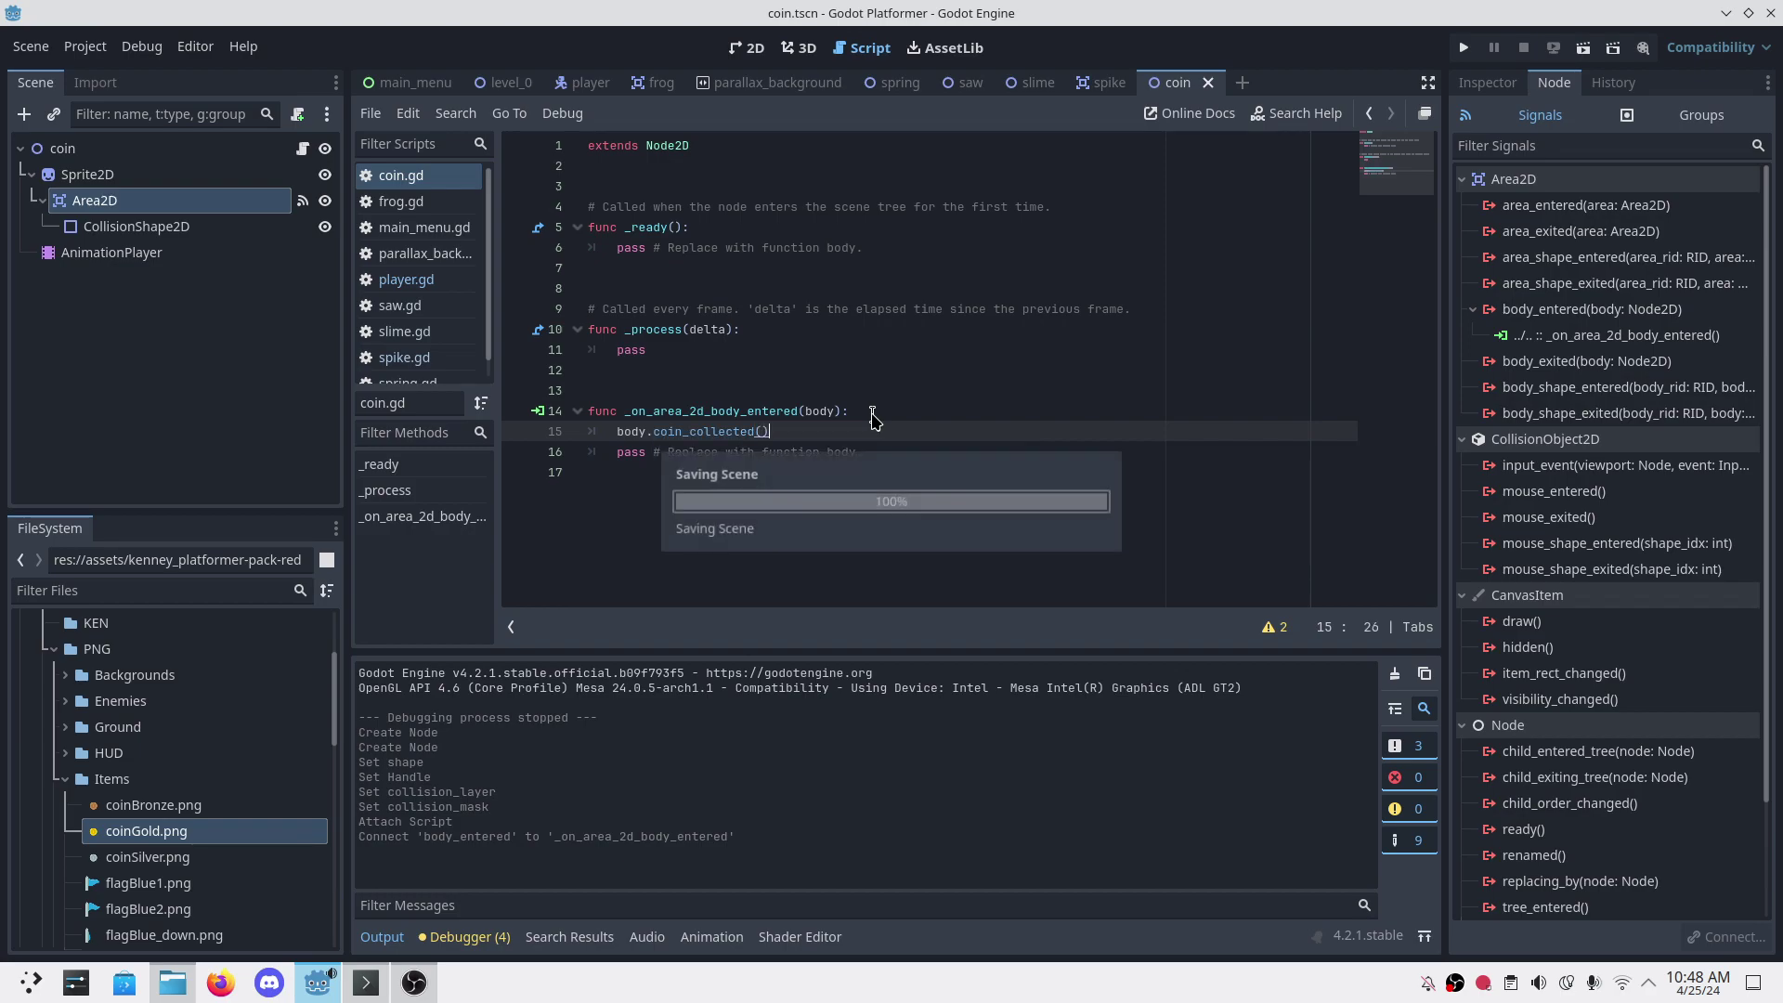
pyautogui.write(')')
pyautogui.click(1465, 48)
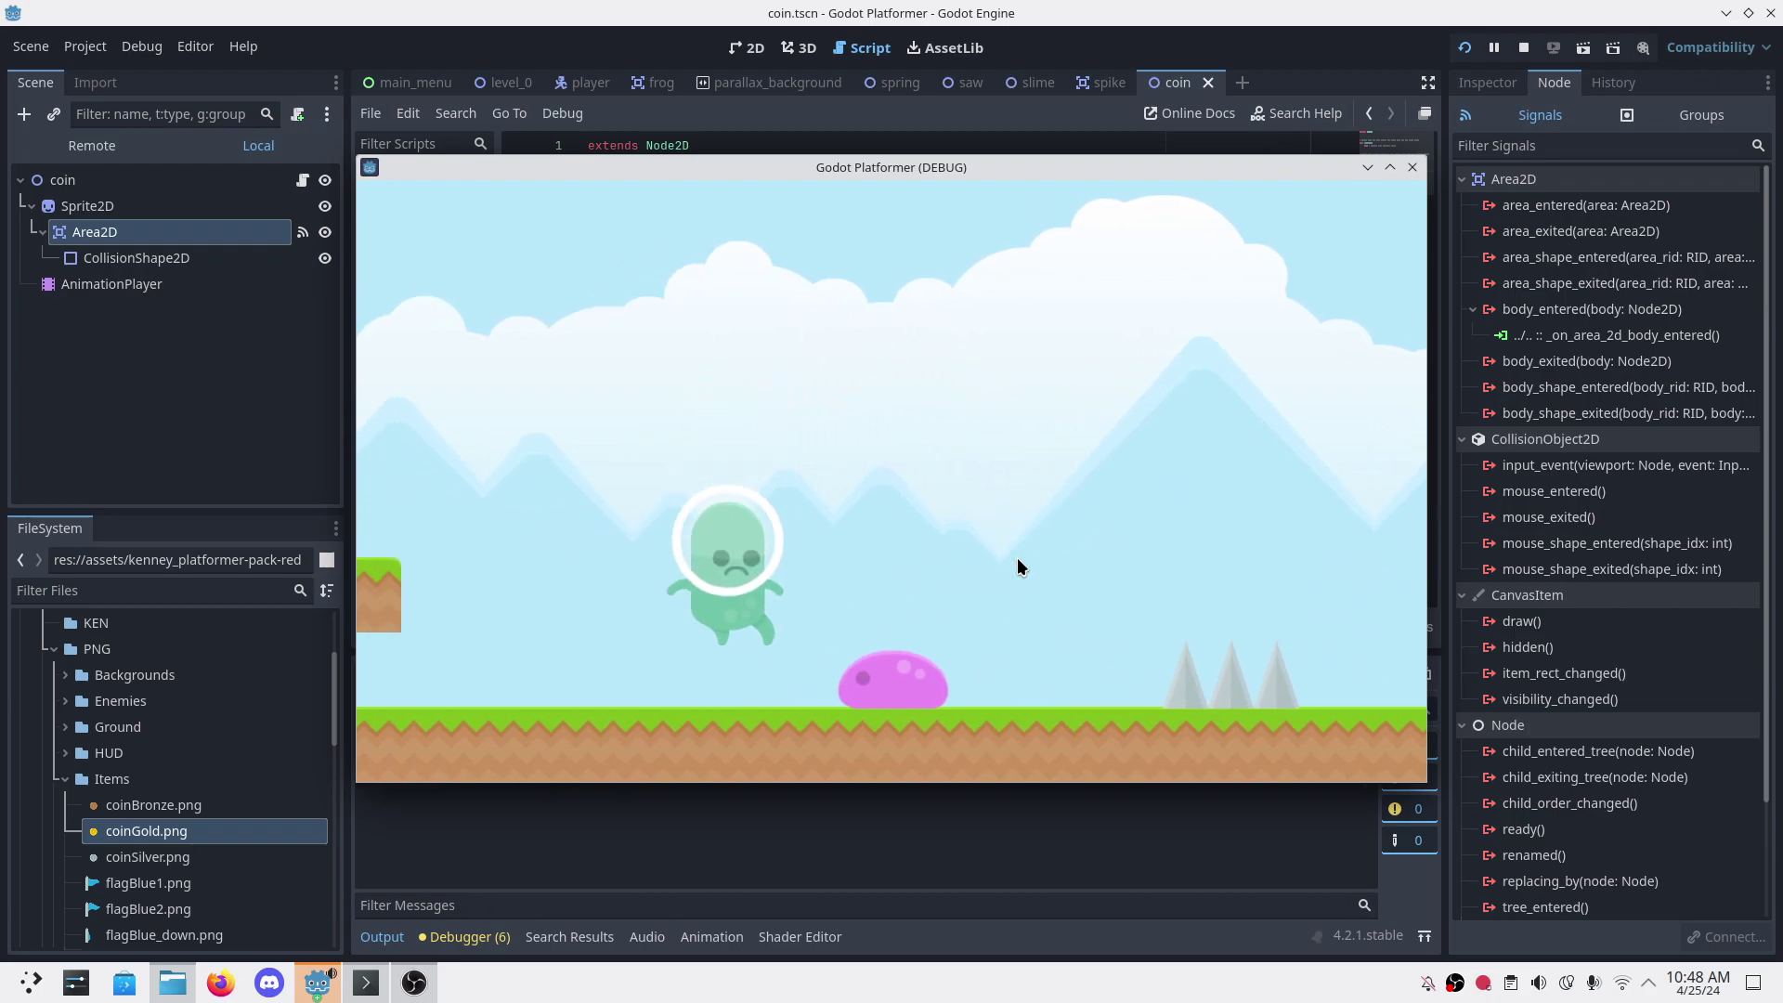
# Step: Walk the player into the coin while watching Output for "coin collected", close the game, and save
pyautogui.press('Right')
pyautogui.press('space')
pyautogui.press('Right')
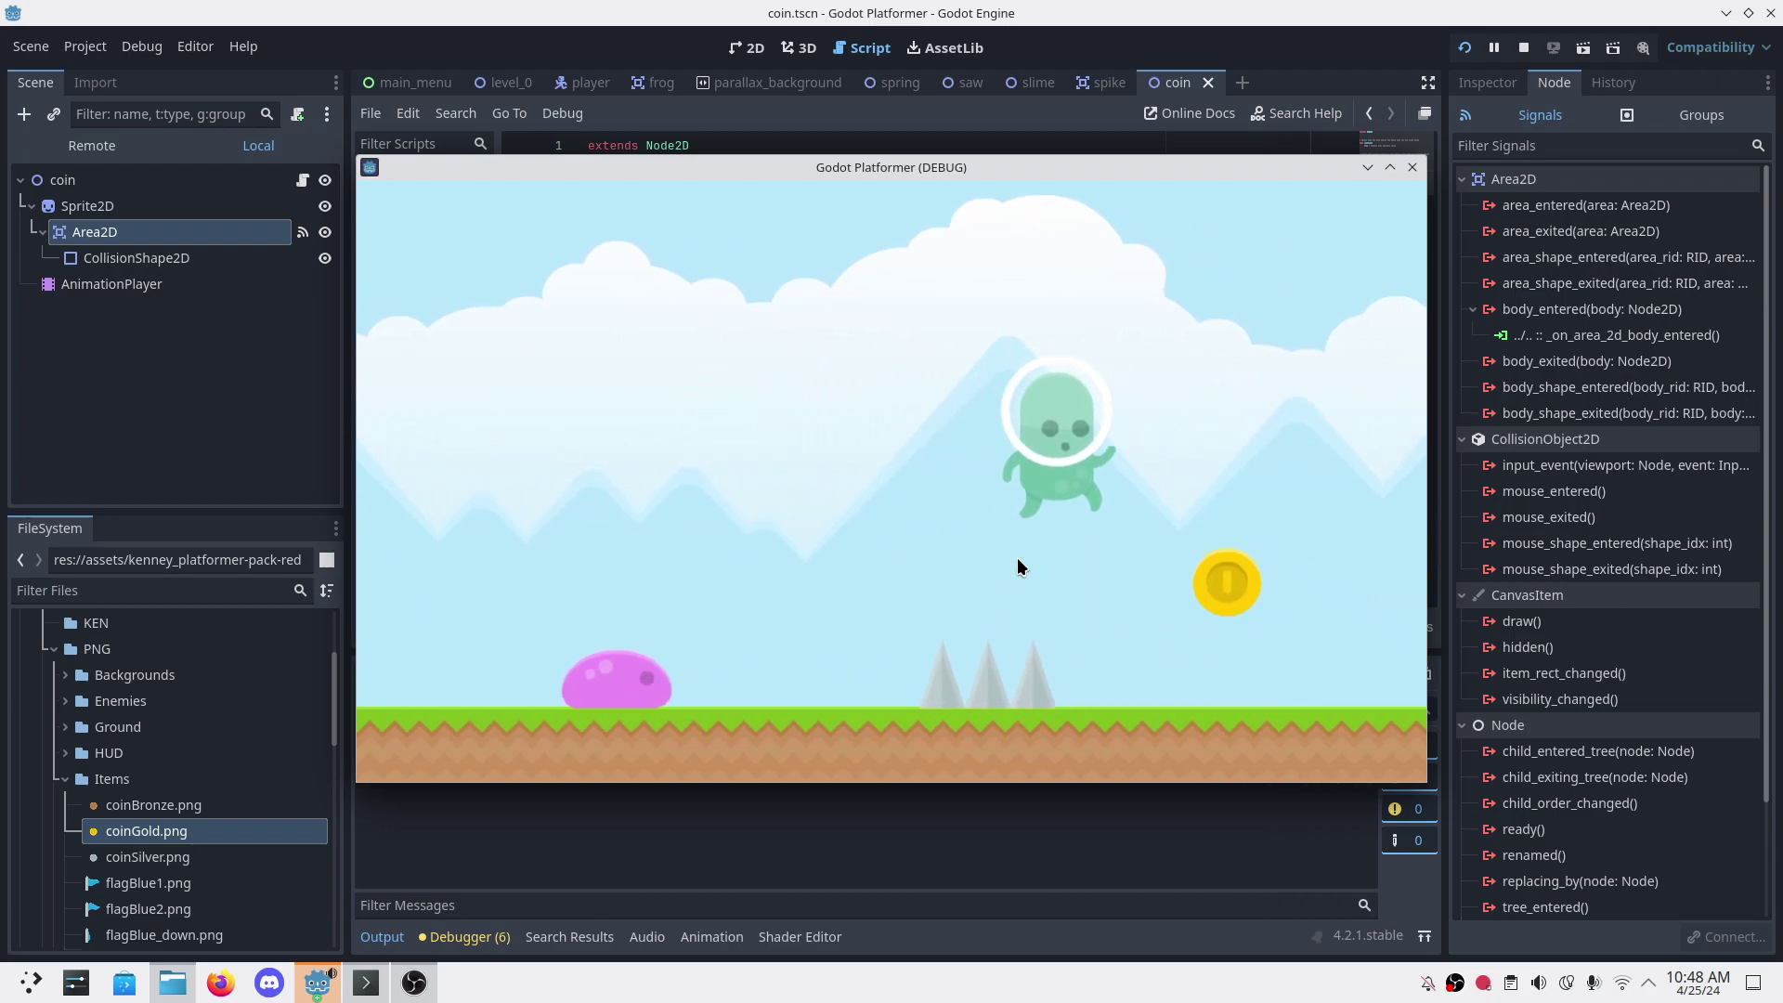
pyautogui.press('Right')
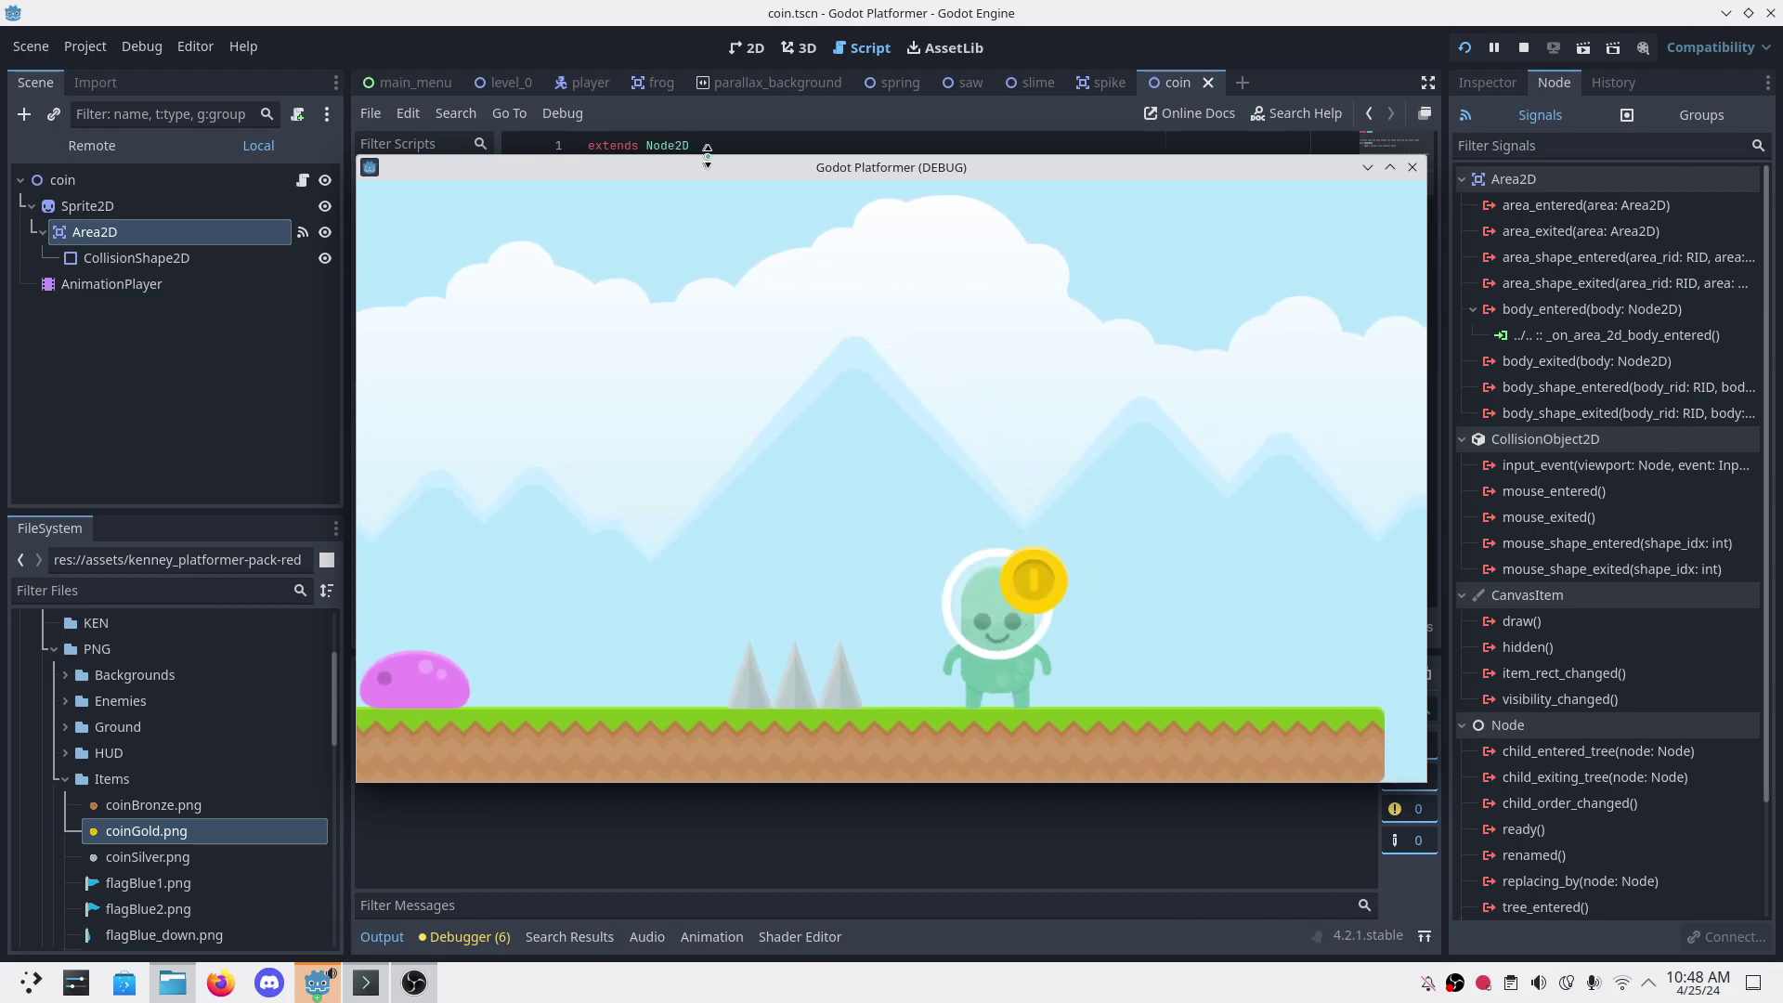
pyautogui.moveTo(722, 169); pyautogui.dragTo(1122, 211)
pyautogui.press('Right')
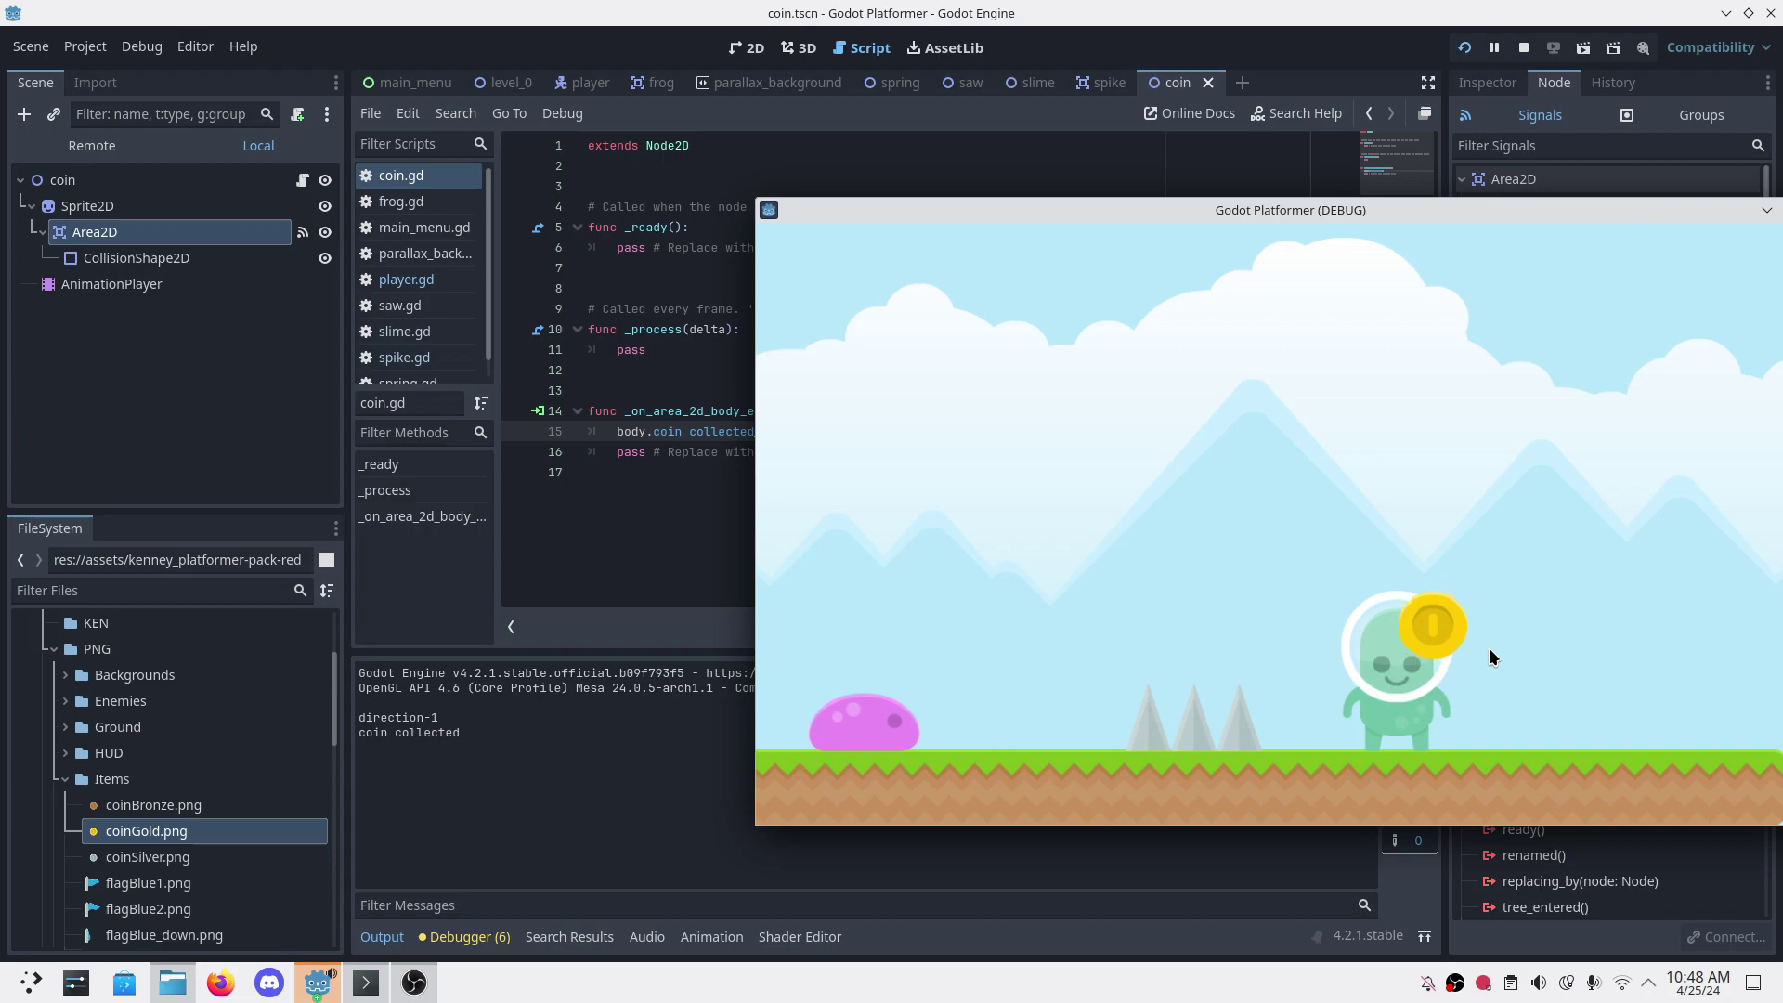
pyautogui.press('Left')
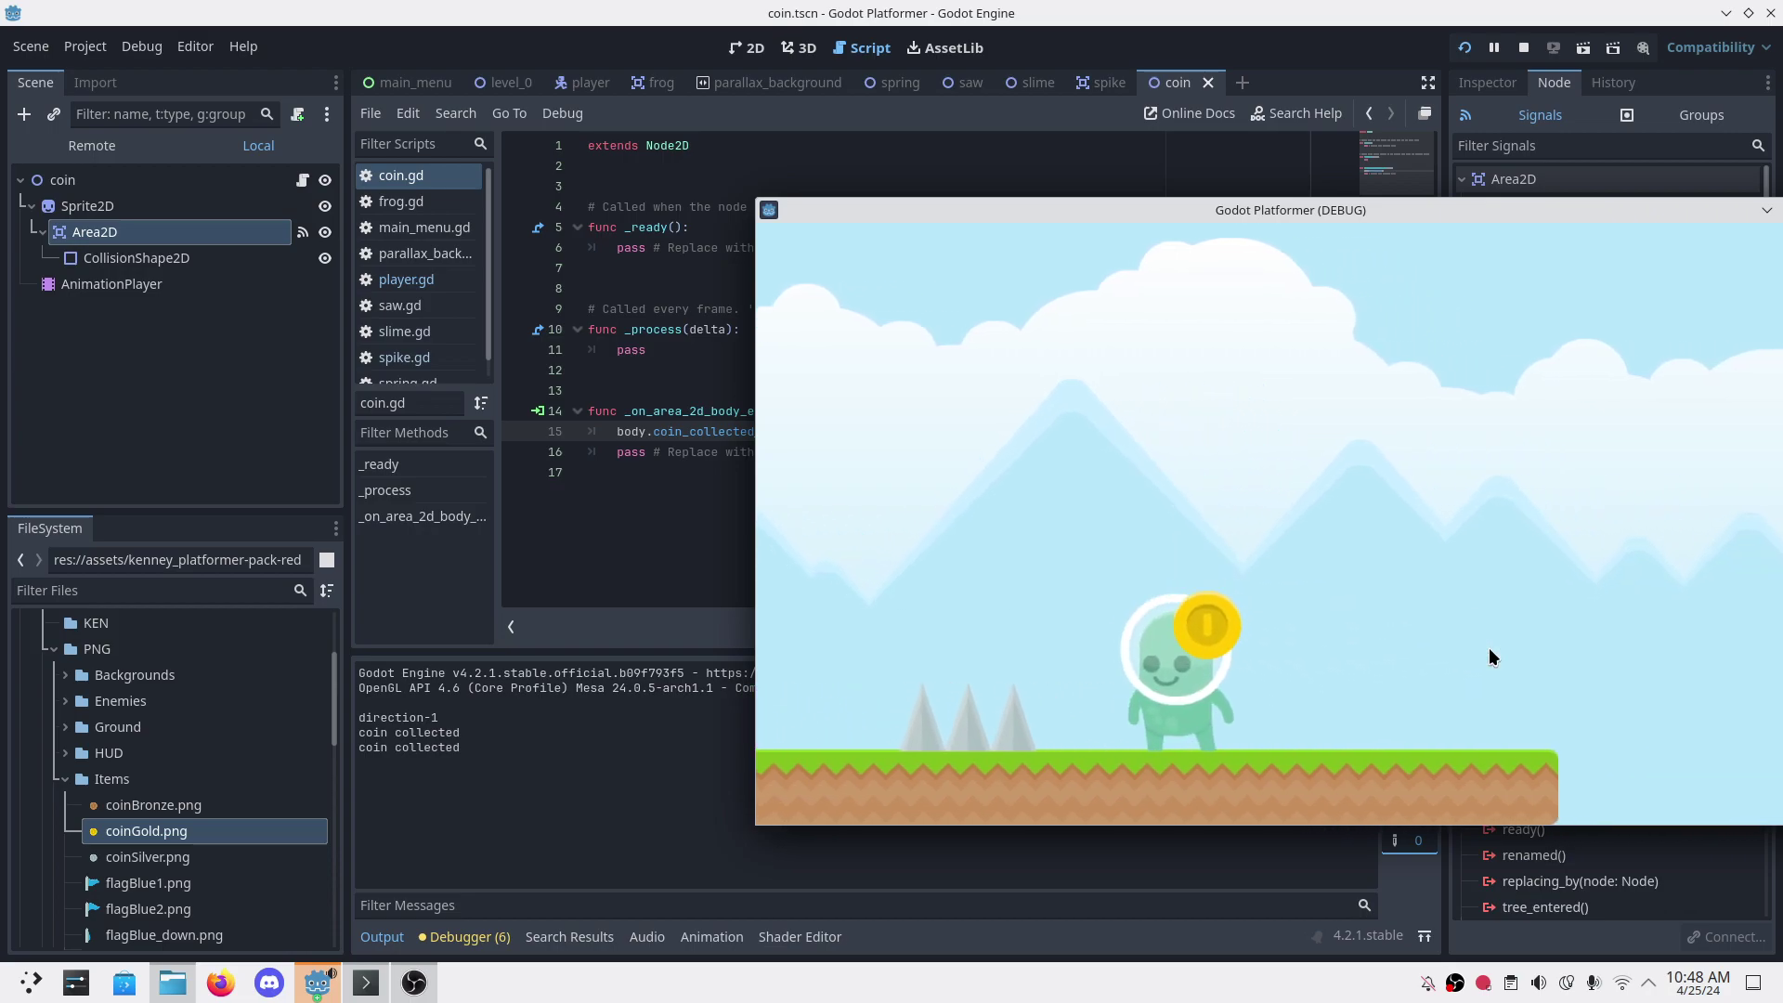
pyautogui.moveTo(1550, 211); pyautogui.dragTo(1084, 279)
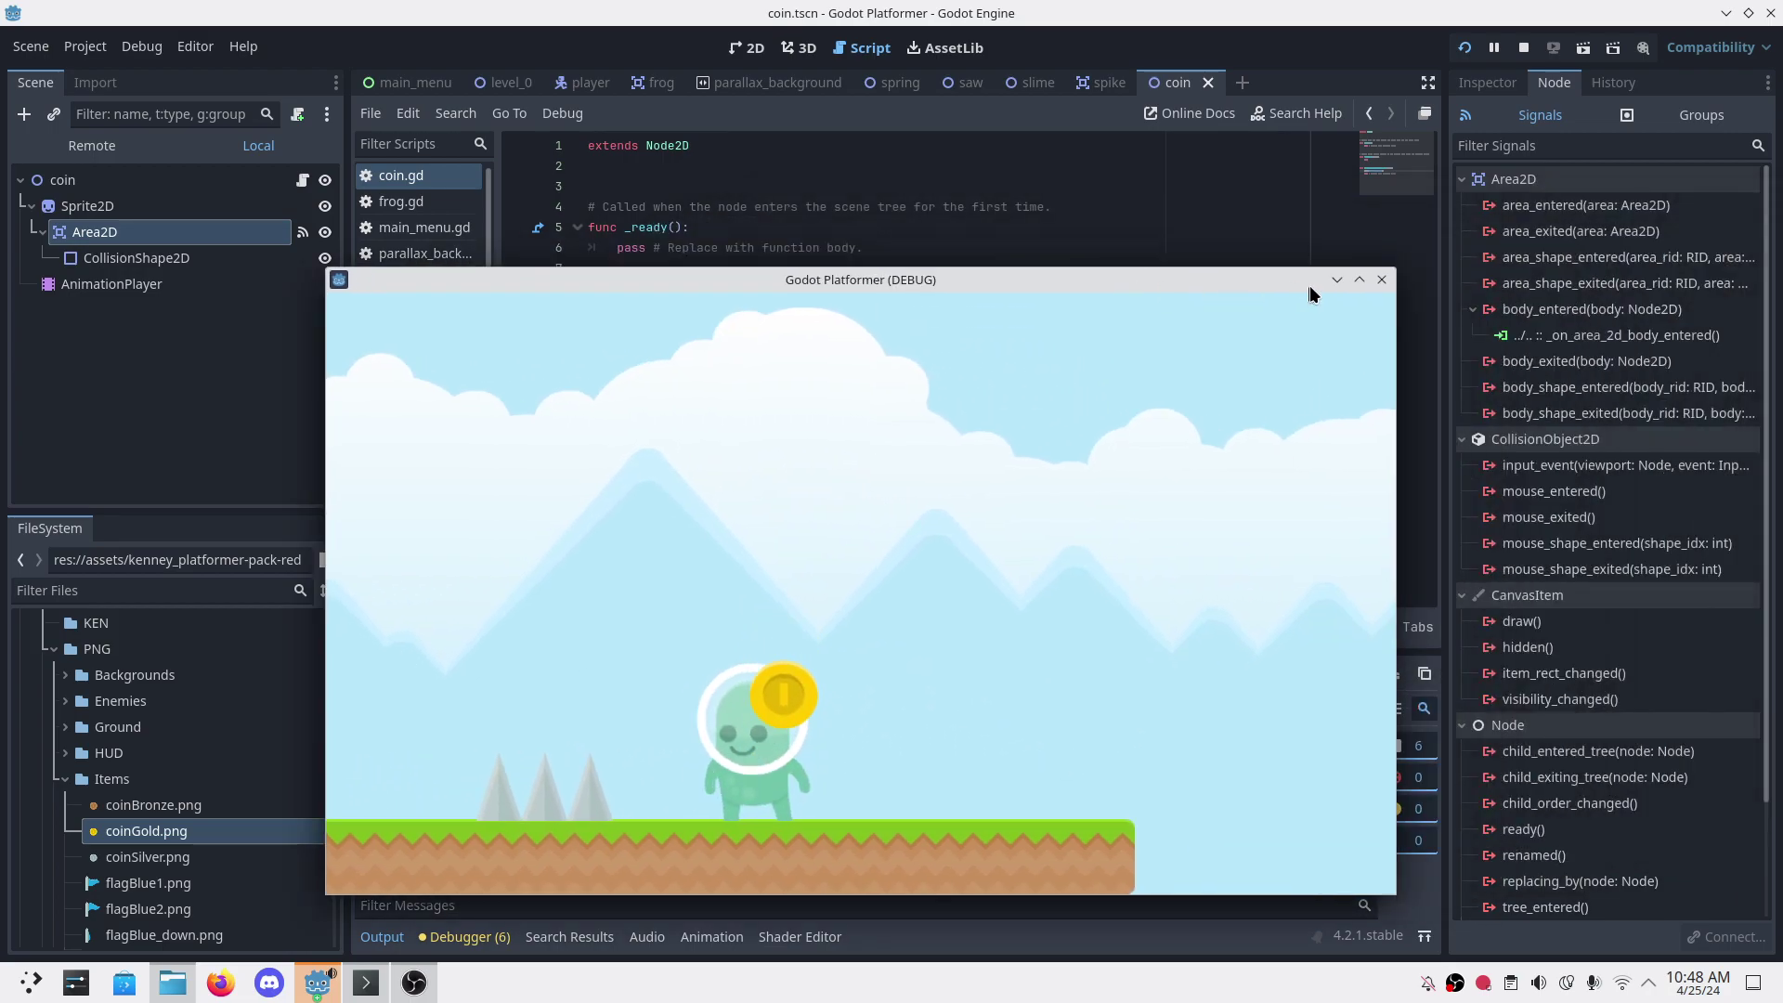
pyautogui.click(1373, 279)
pyautogui.hotkey('ctrl', 's')
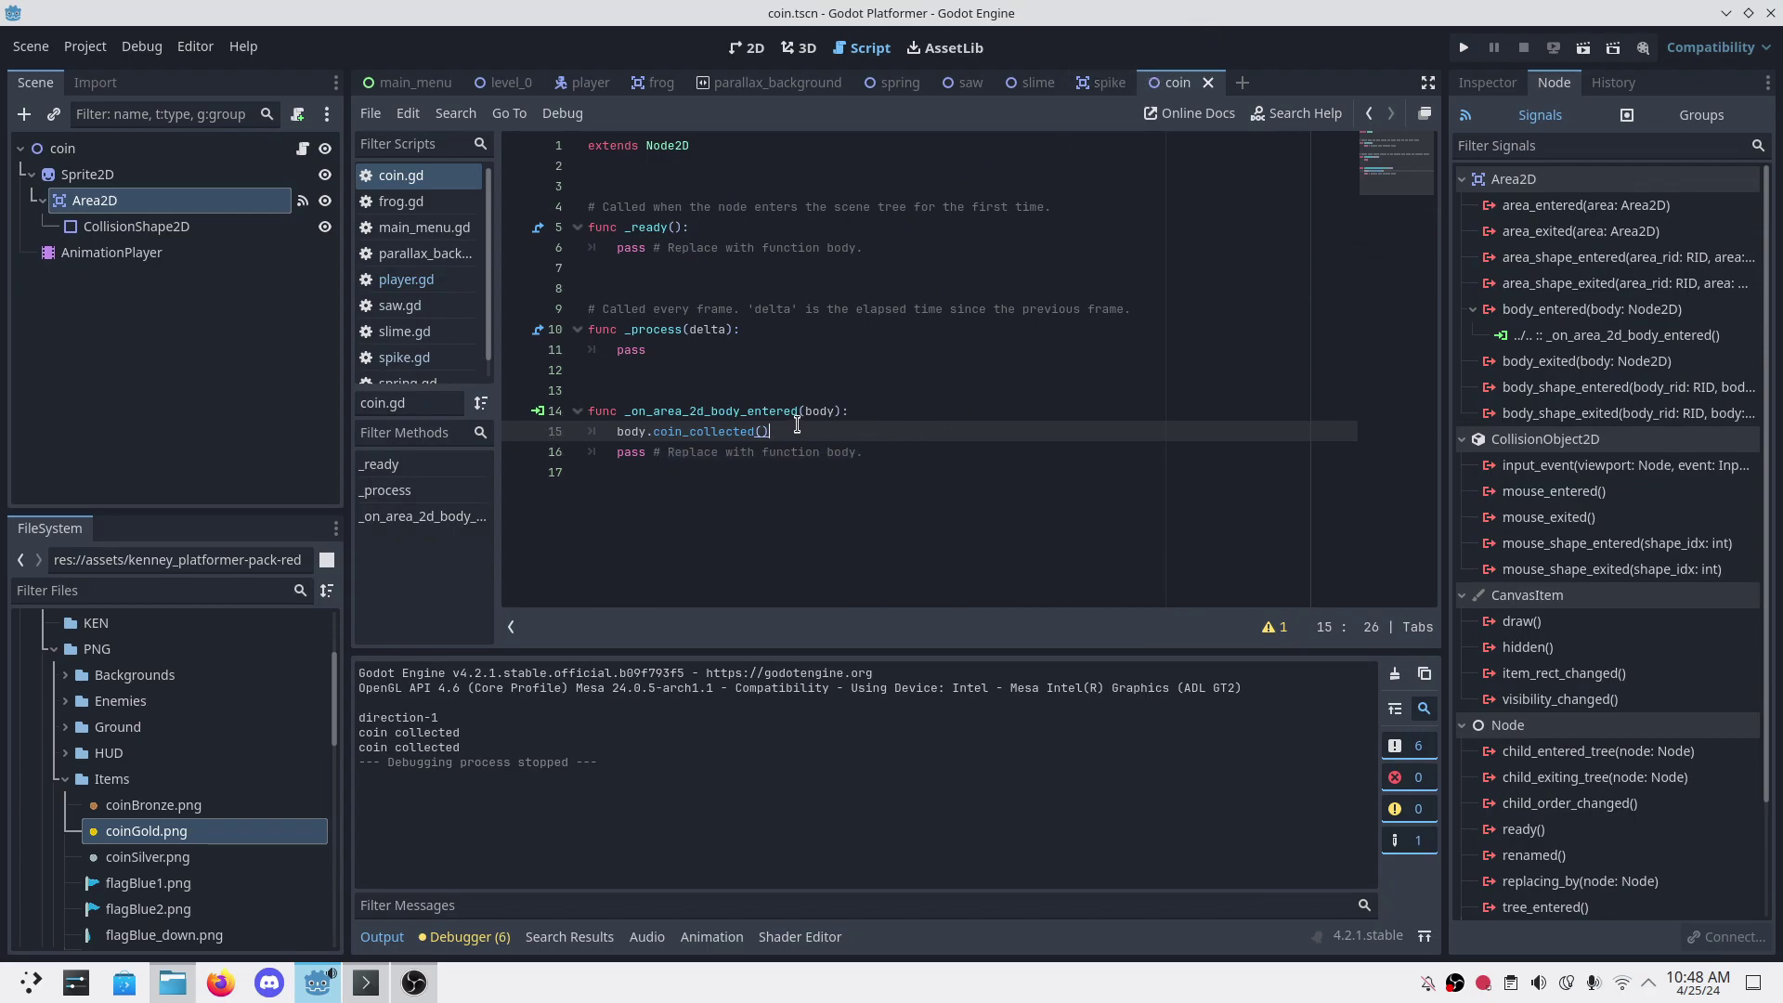
# Step: Add queue_free() after the coin_collected call in coin.gd
pyautogui.press('Return')
pyautogui.write('qu')
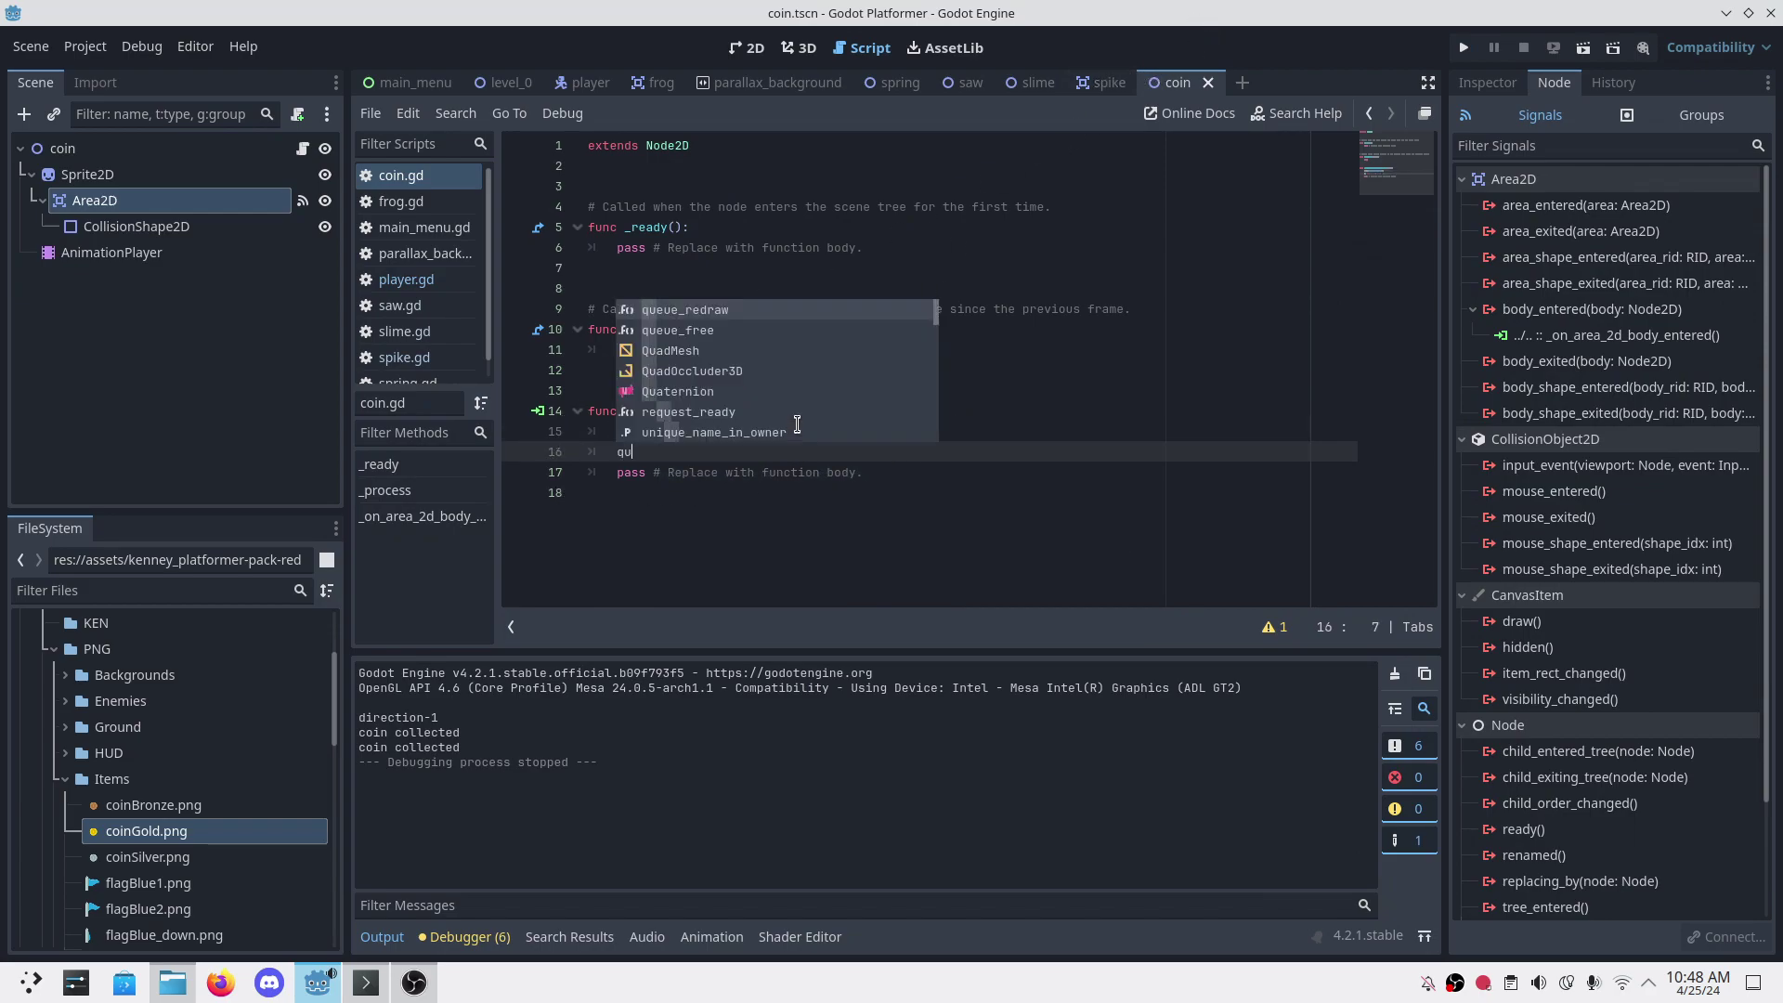
pyautogui.write('e')
pyautogui.press('Down')
pyautogui.press('Return')
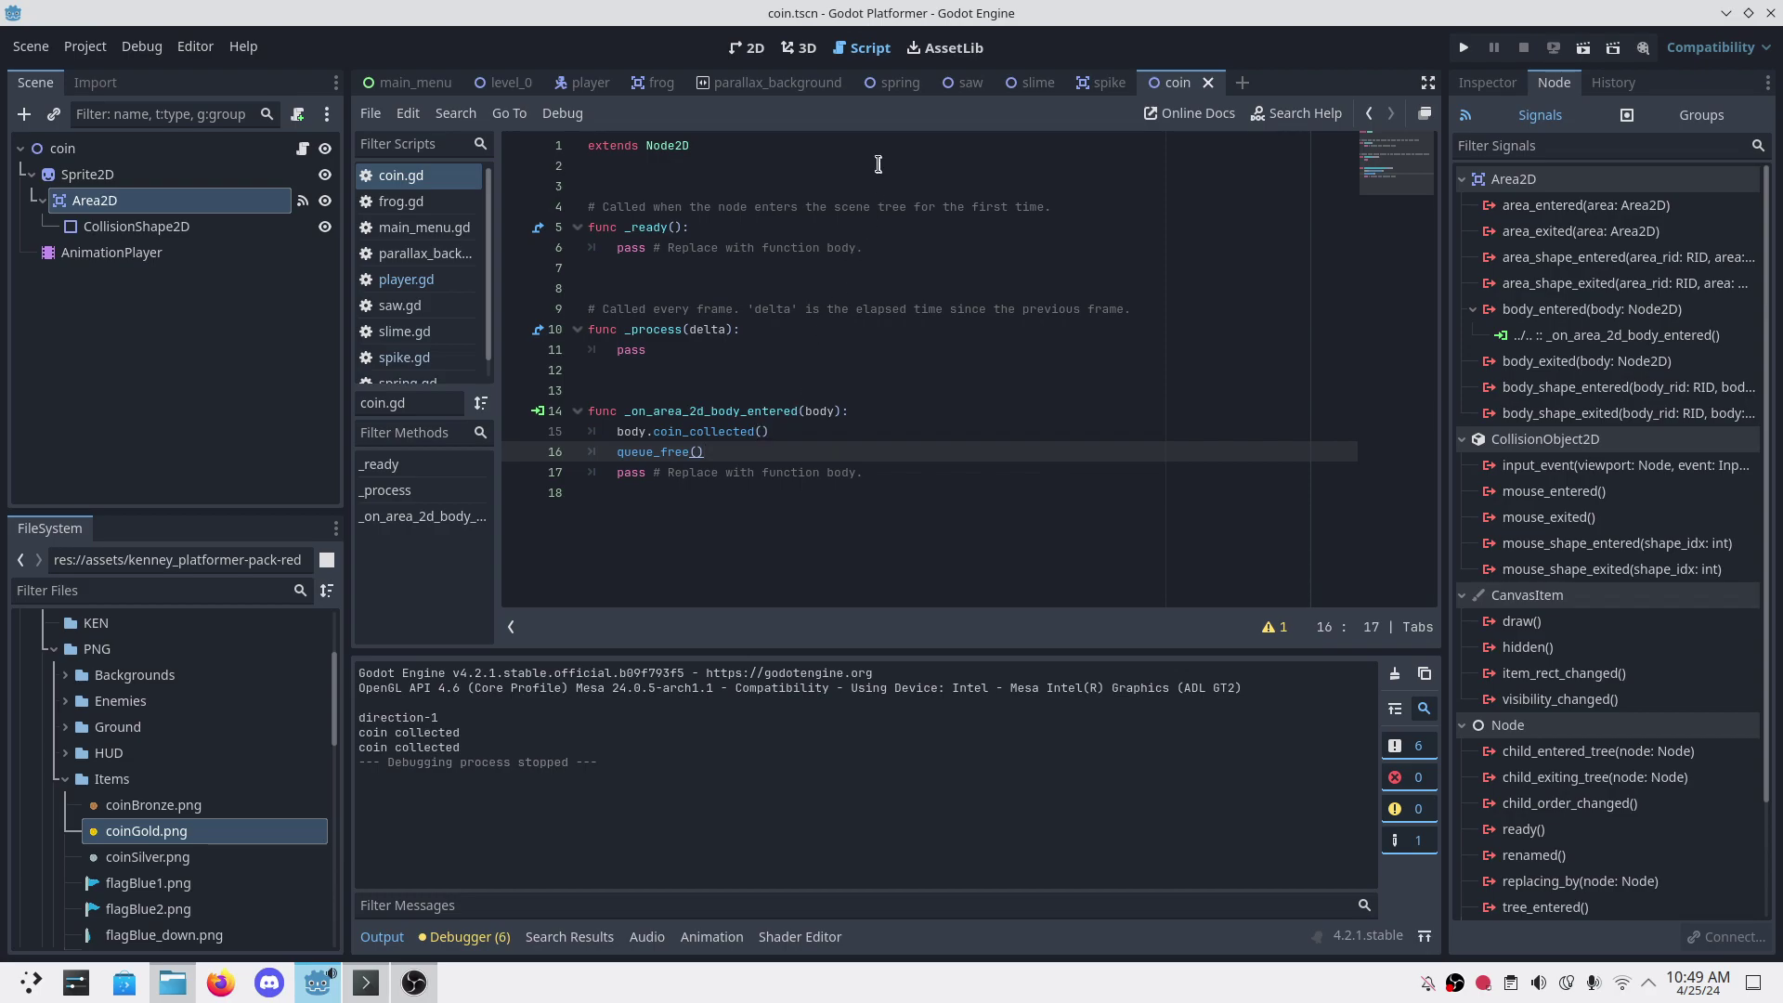
# Step: Delete the print("direction") line from player.gd's hit() and run the game
pyautogui.click(578, 84)
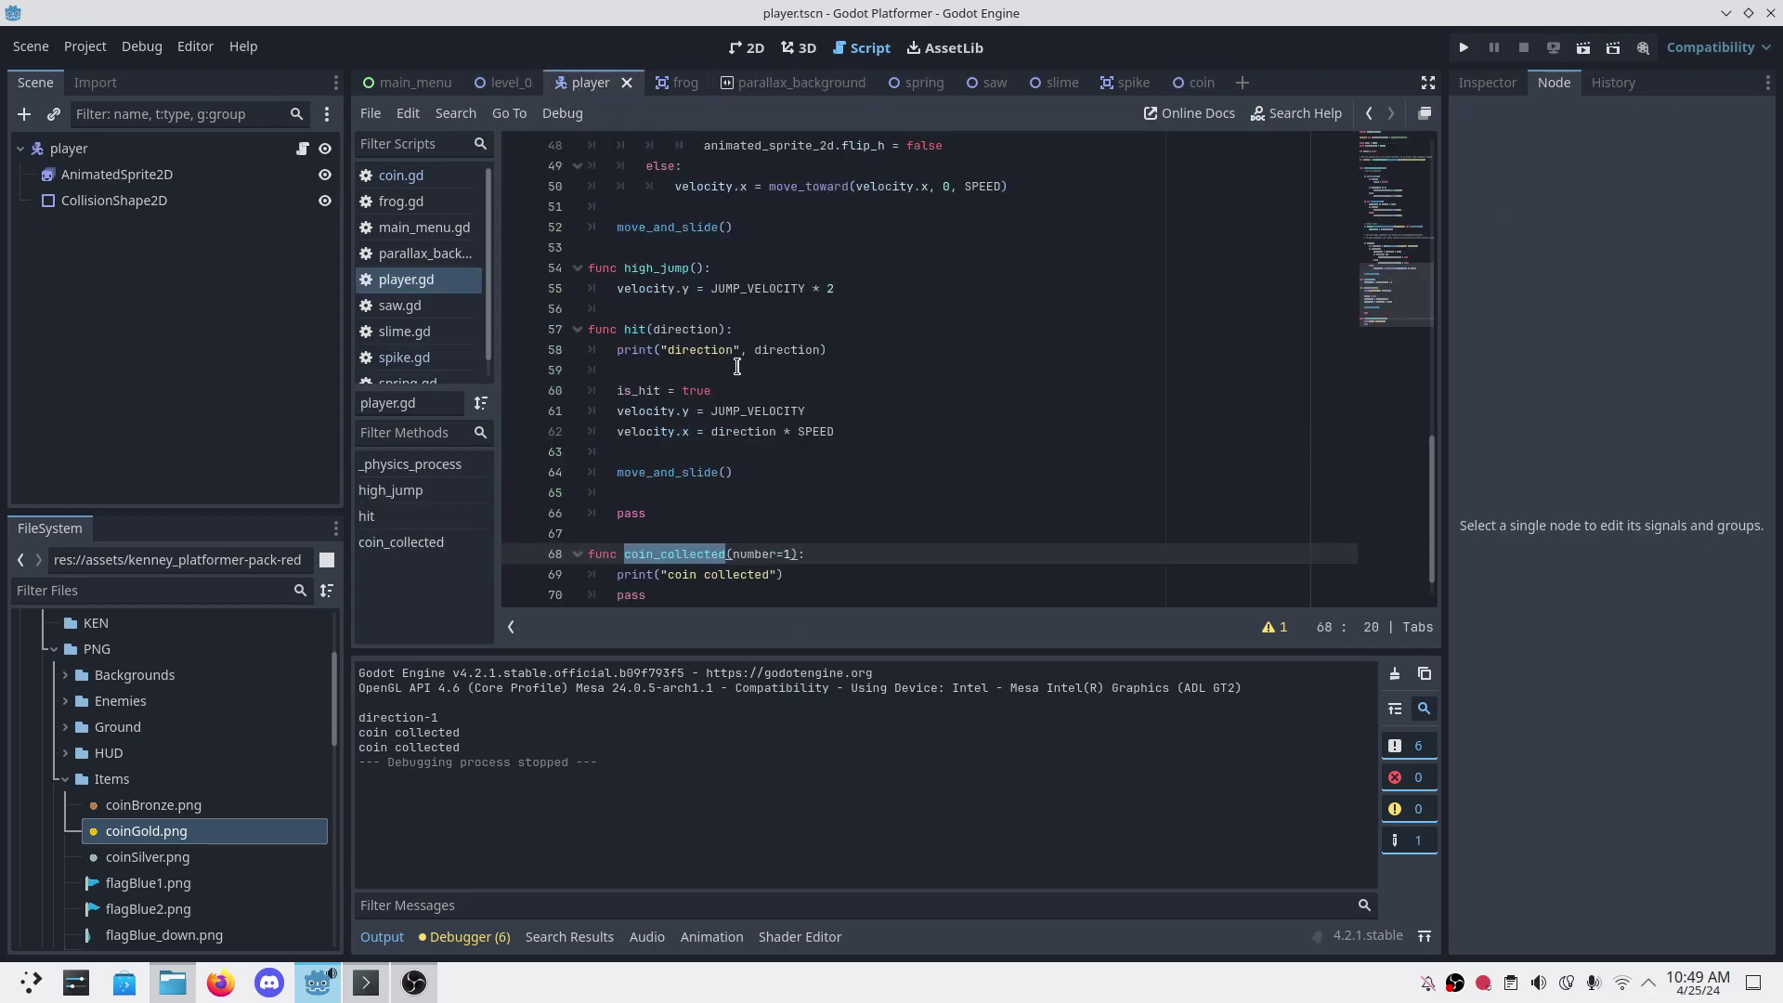
pyautogui.click(828, 349)
pyautogui.hotkey('ctrl', 'shift', 'k')
pyautogui.hotkey('ctrl', 'shift', 'k')
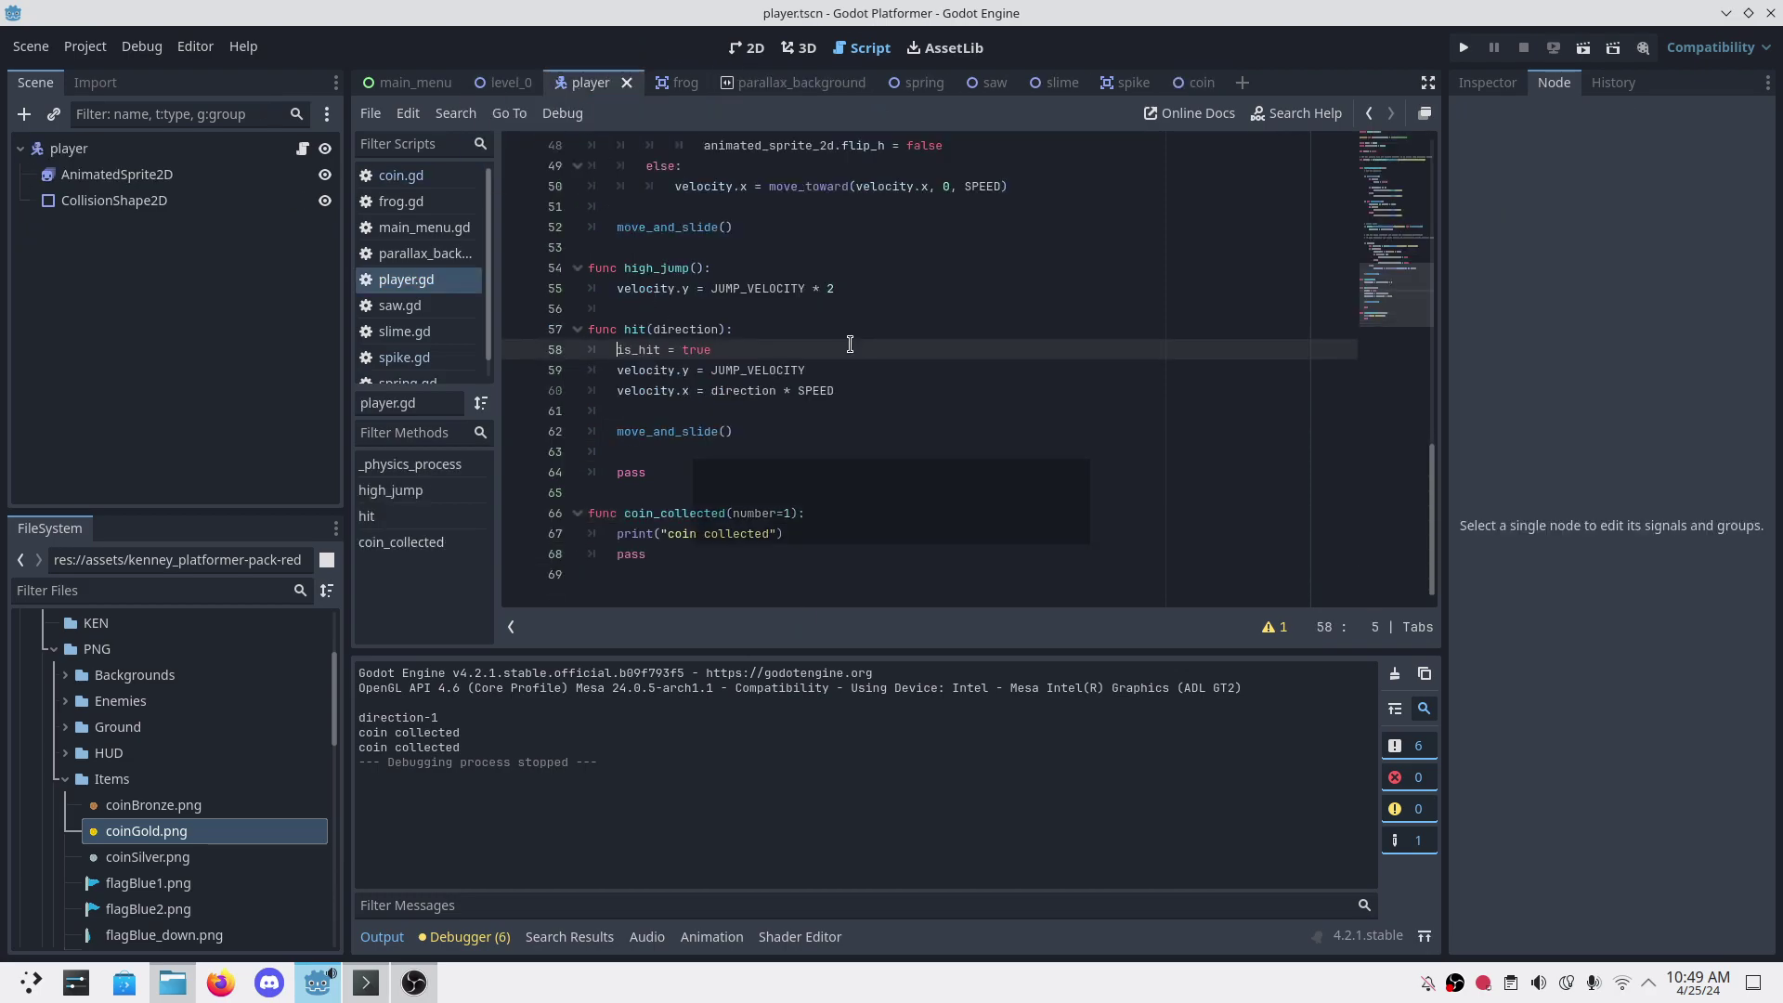
pyautogui.click(1464, 47)
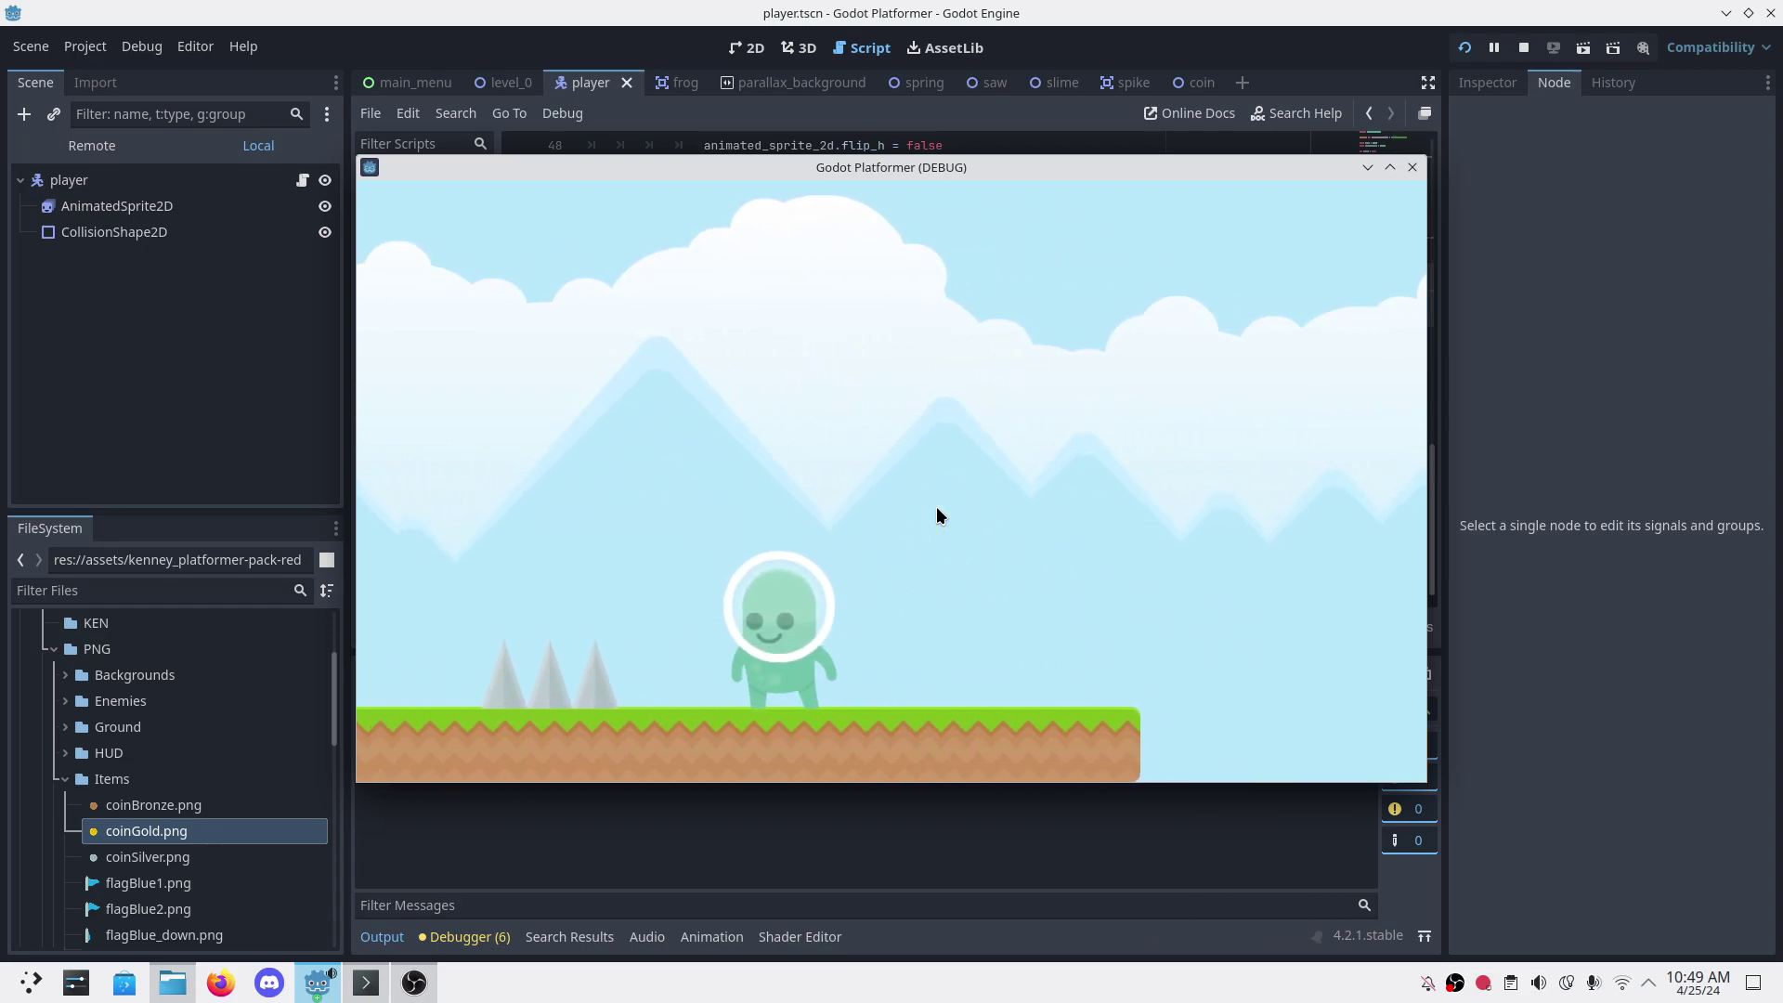
# Step: Move the game window aside and confirm the Output panel logs 'coin collected'
pyautogui.moveTo(939, 170); pyautogui.dragTo(1379, 174)
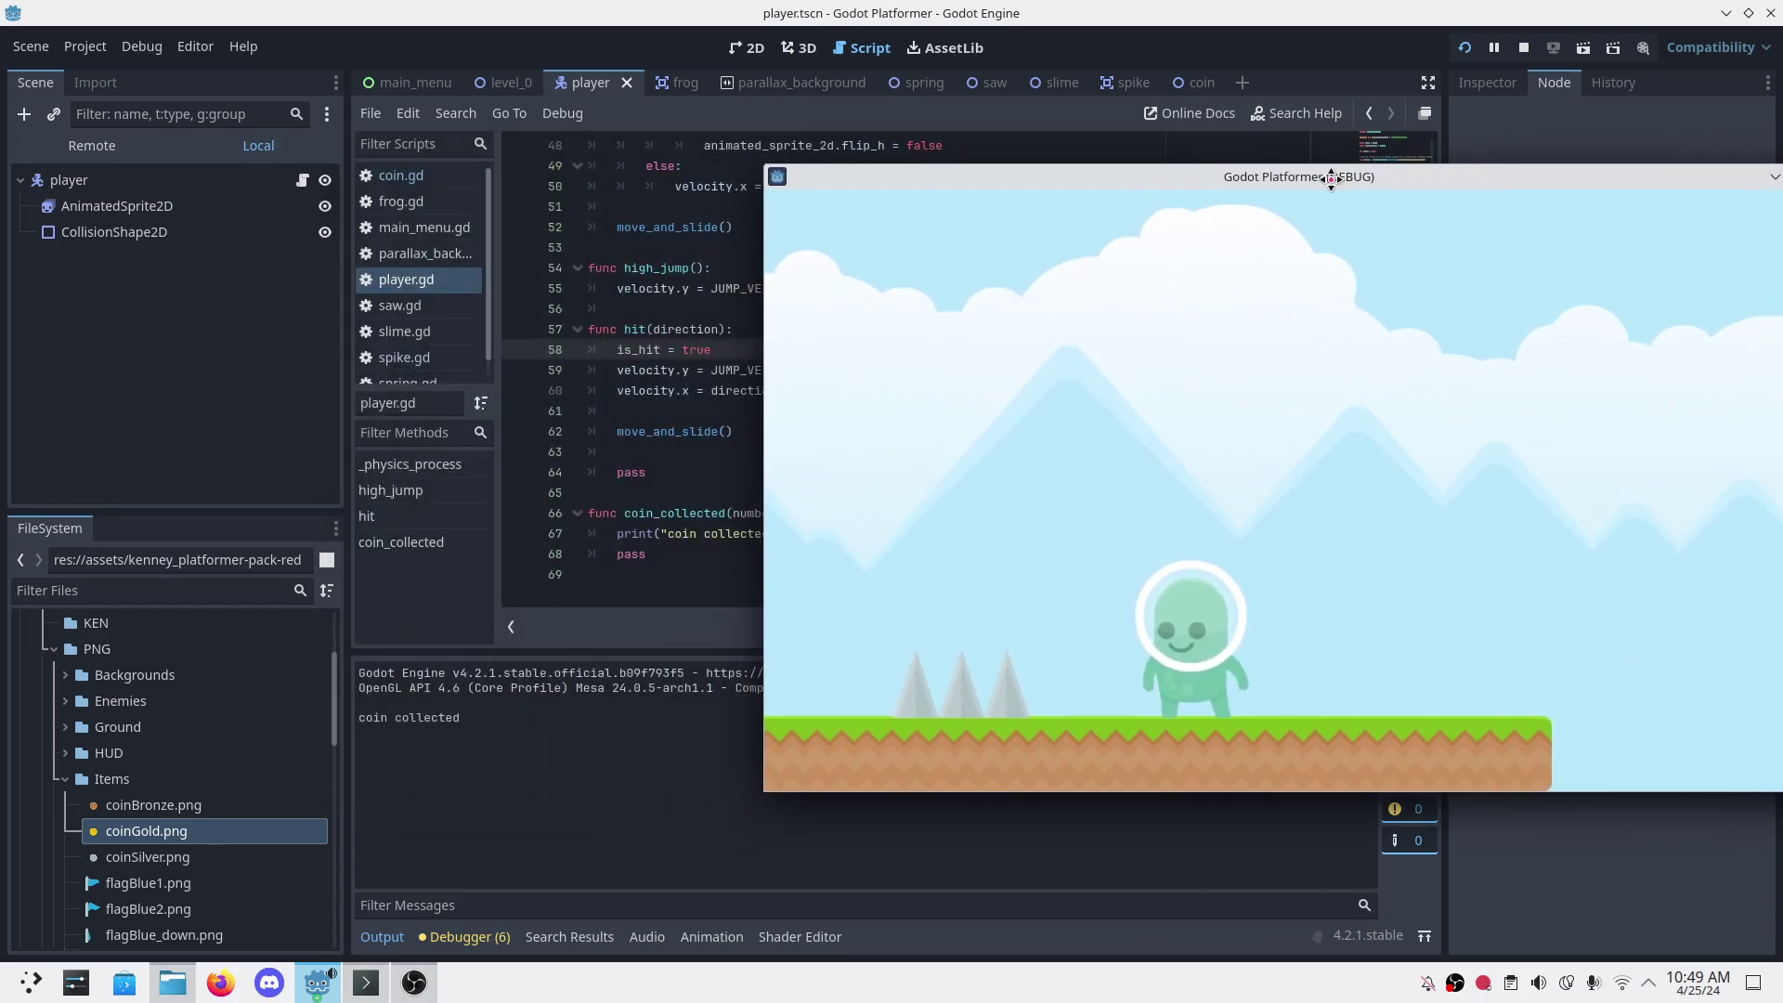
pyautogui.moveTo(460, 718); pyautogui.dragTo(372, 721)
pyautogui.click(969, 289)
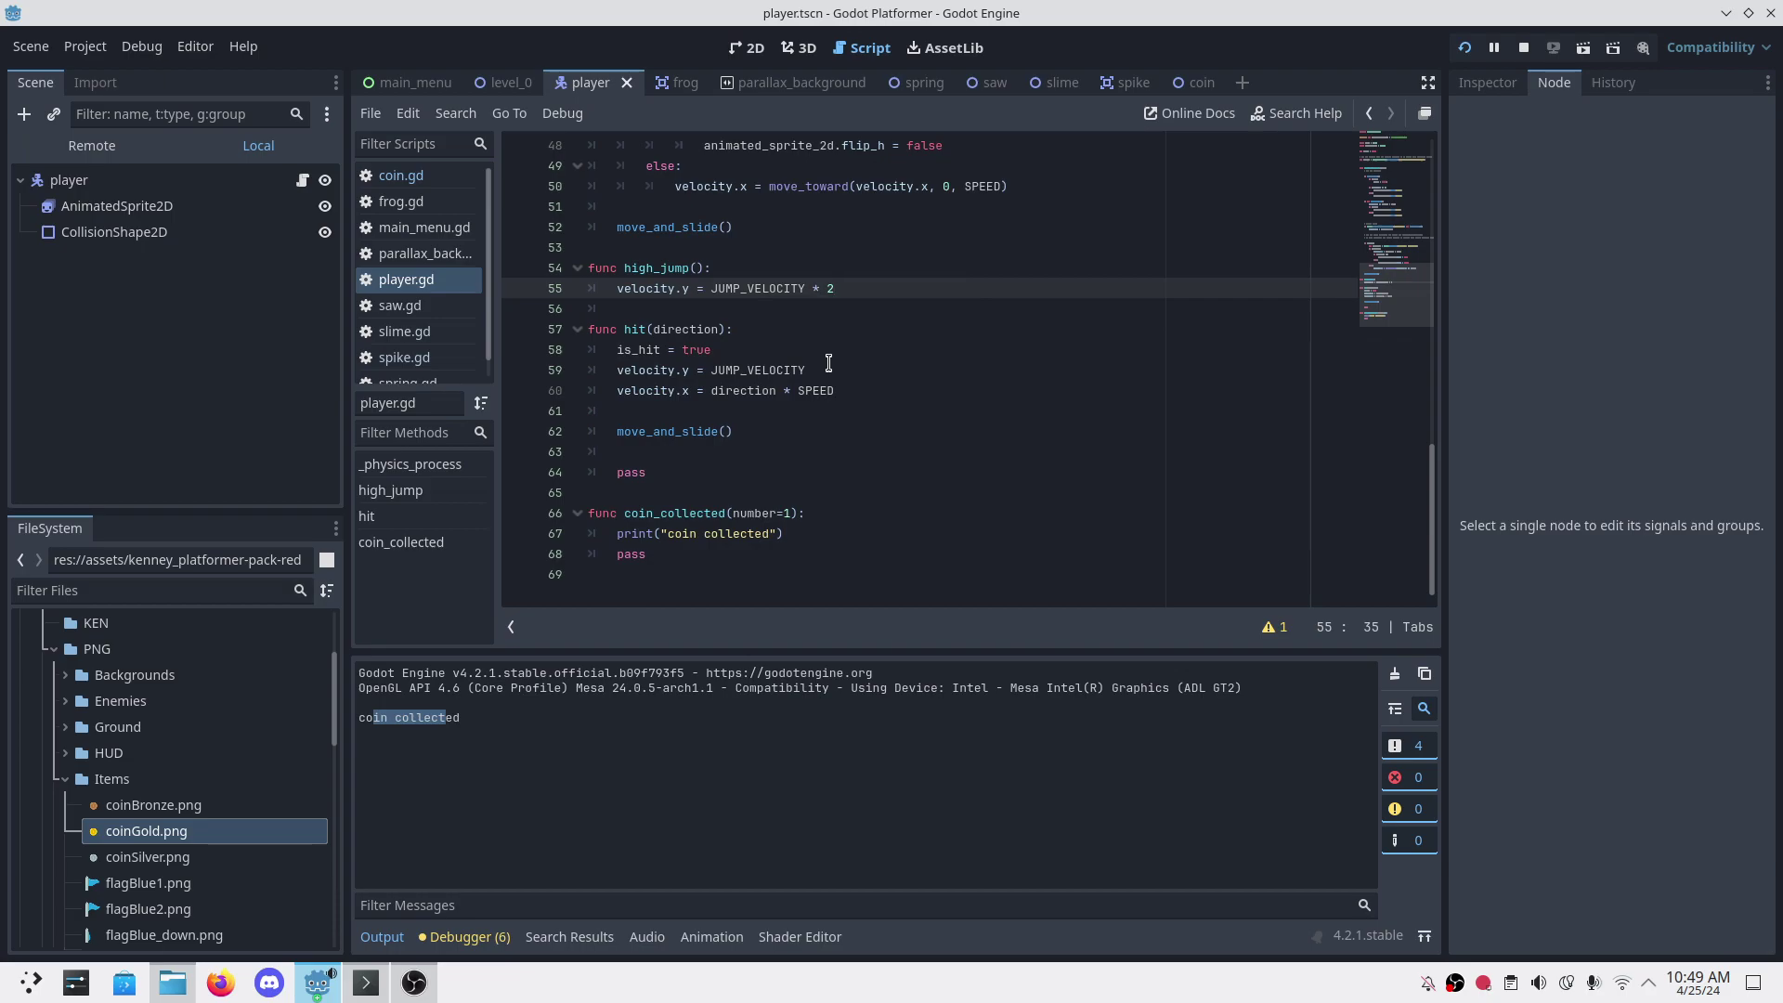
# Step: Bring the game window back and make the character jump and walk left
pyautogui.hotkey('alt', 'Tab')
pyautogui.moveTo(1358, 175)
pyautogui.mouseDown()
pyautogui.moveTo(660, 115)
pyautogui.moveTo(900, 99)
pyautogui.mouseUp()
pyautogui.press('space')
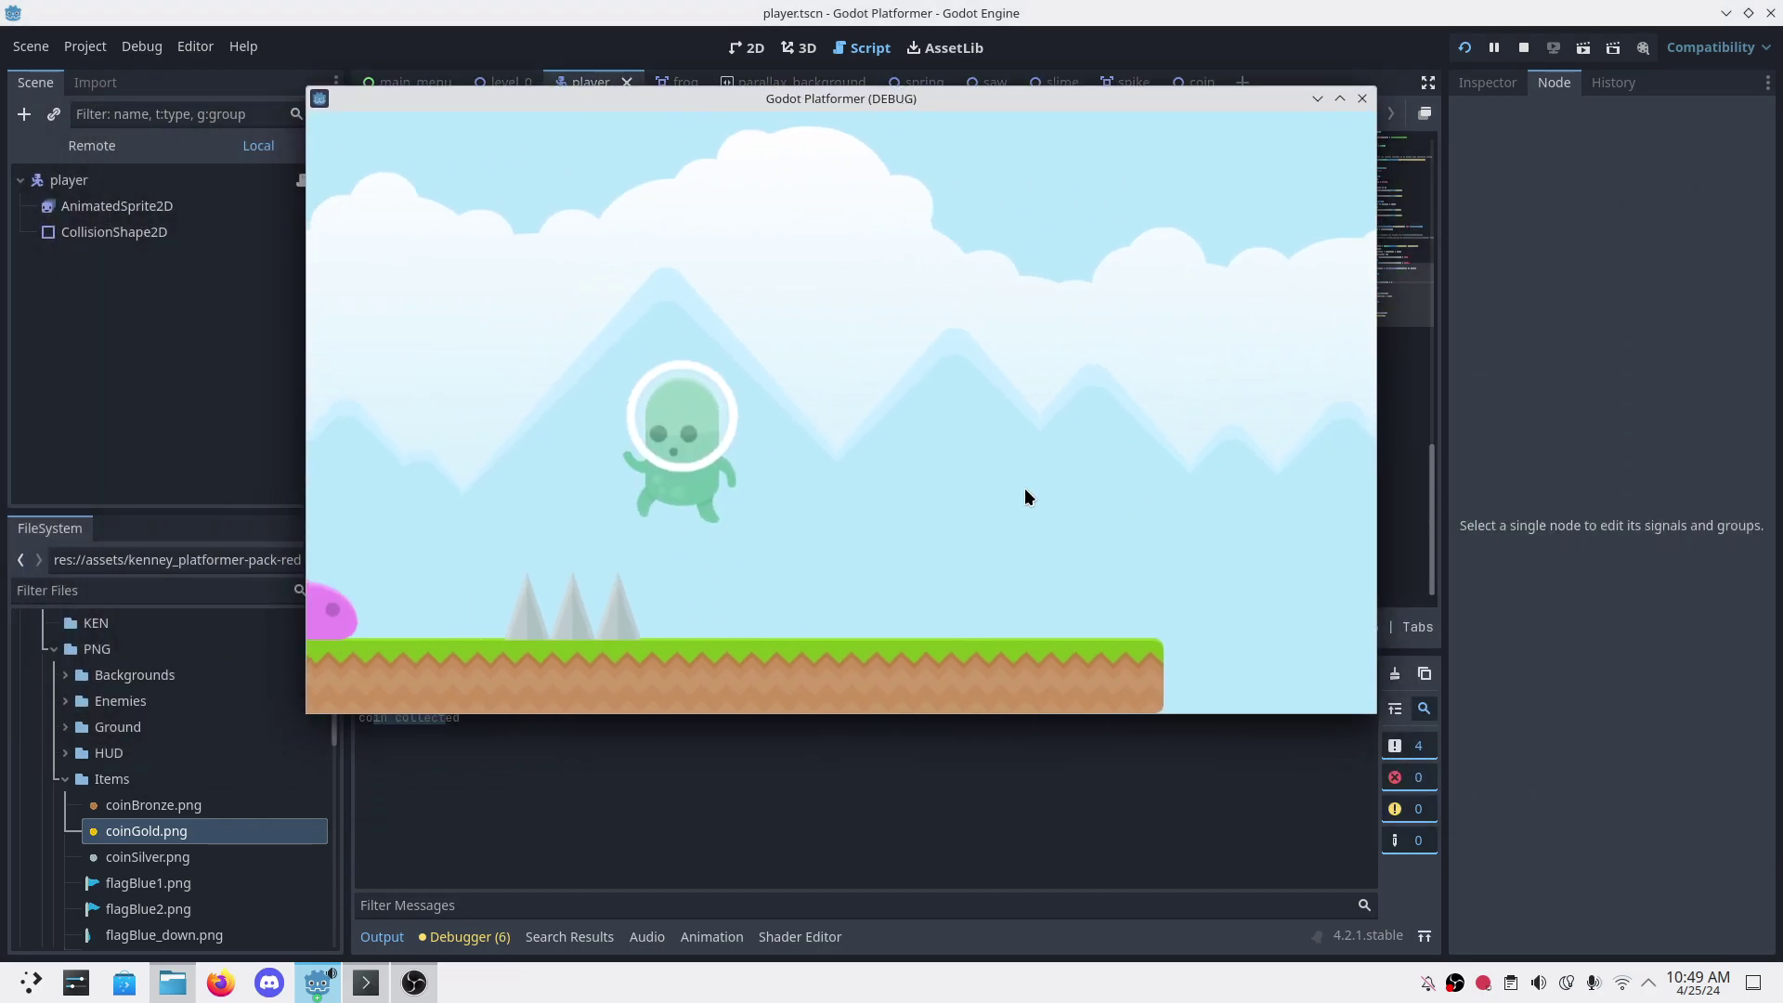
pyautogui.press('Left')
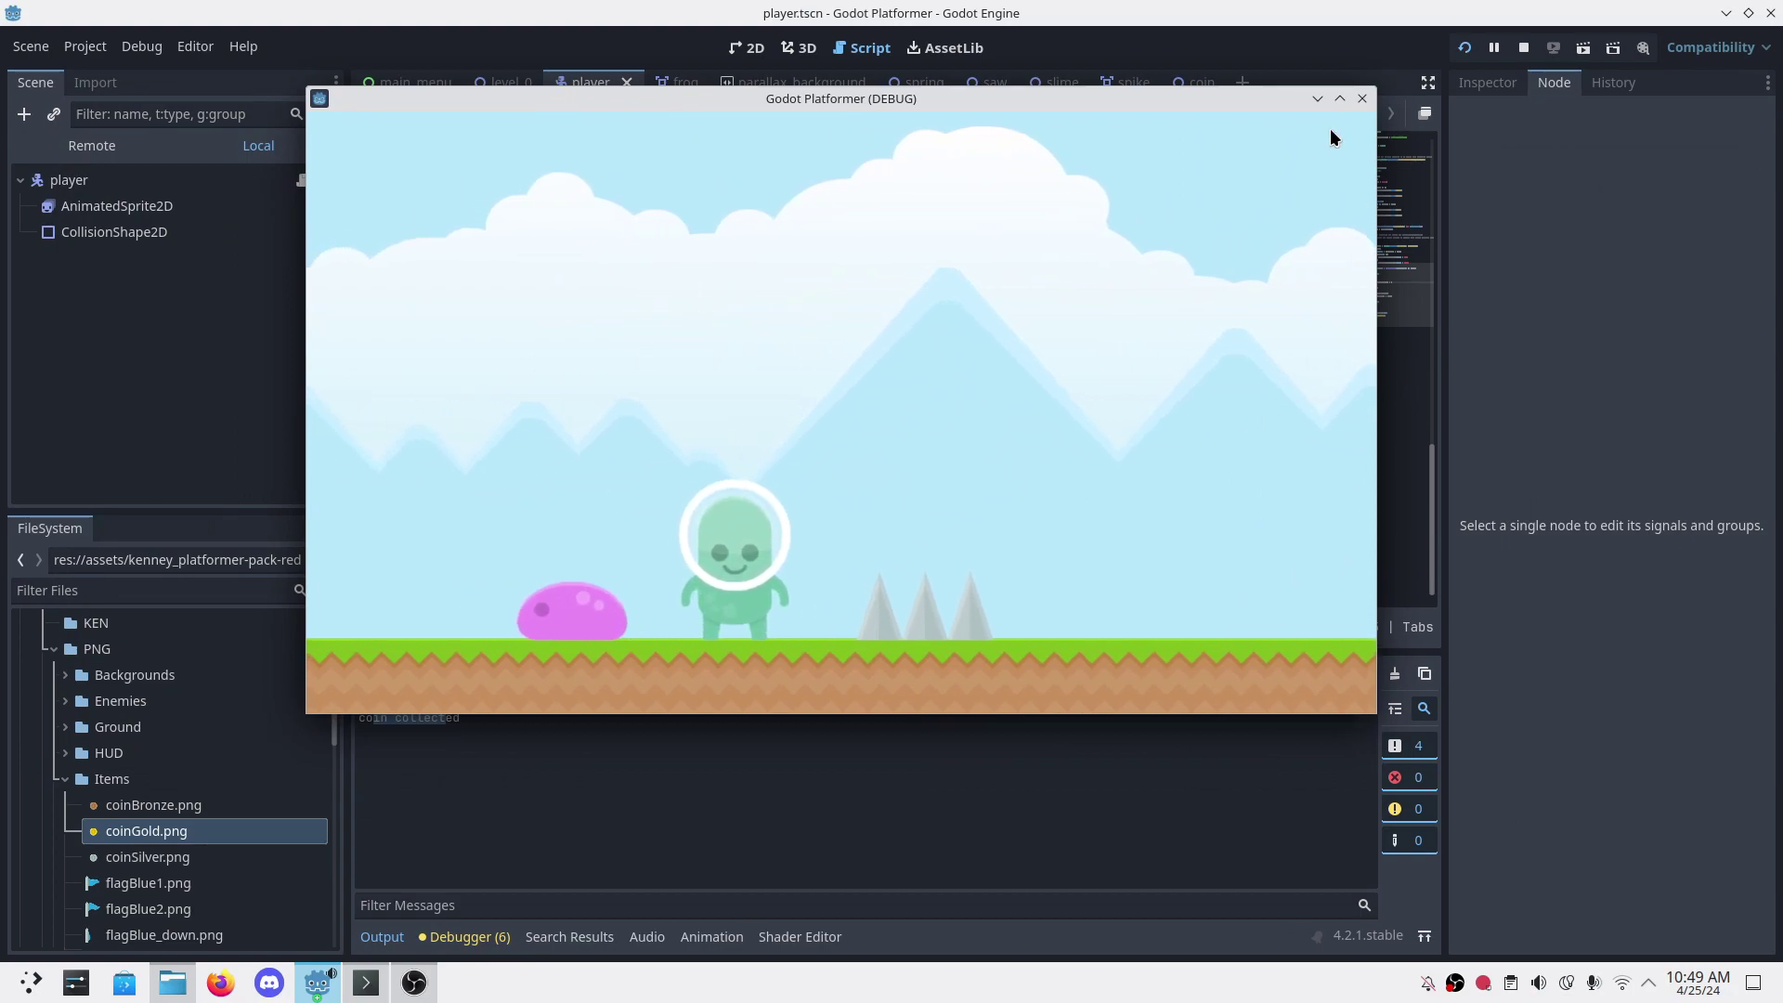
# Step: Close the game window and switch from Godot to OBS
pyautogui.click(1362, 98)
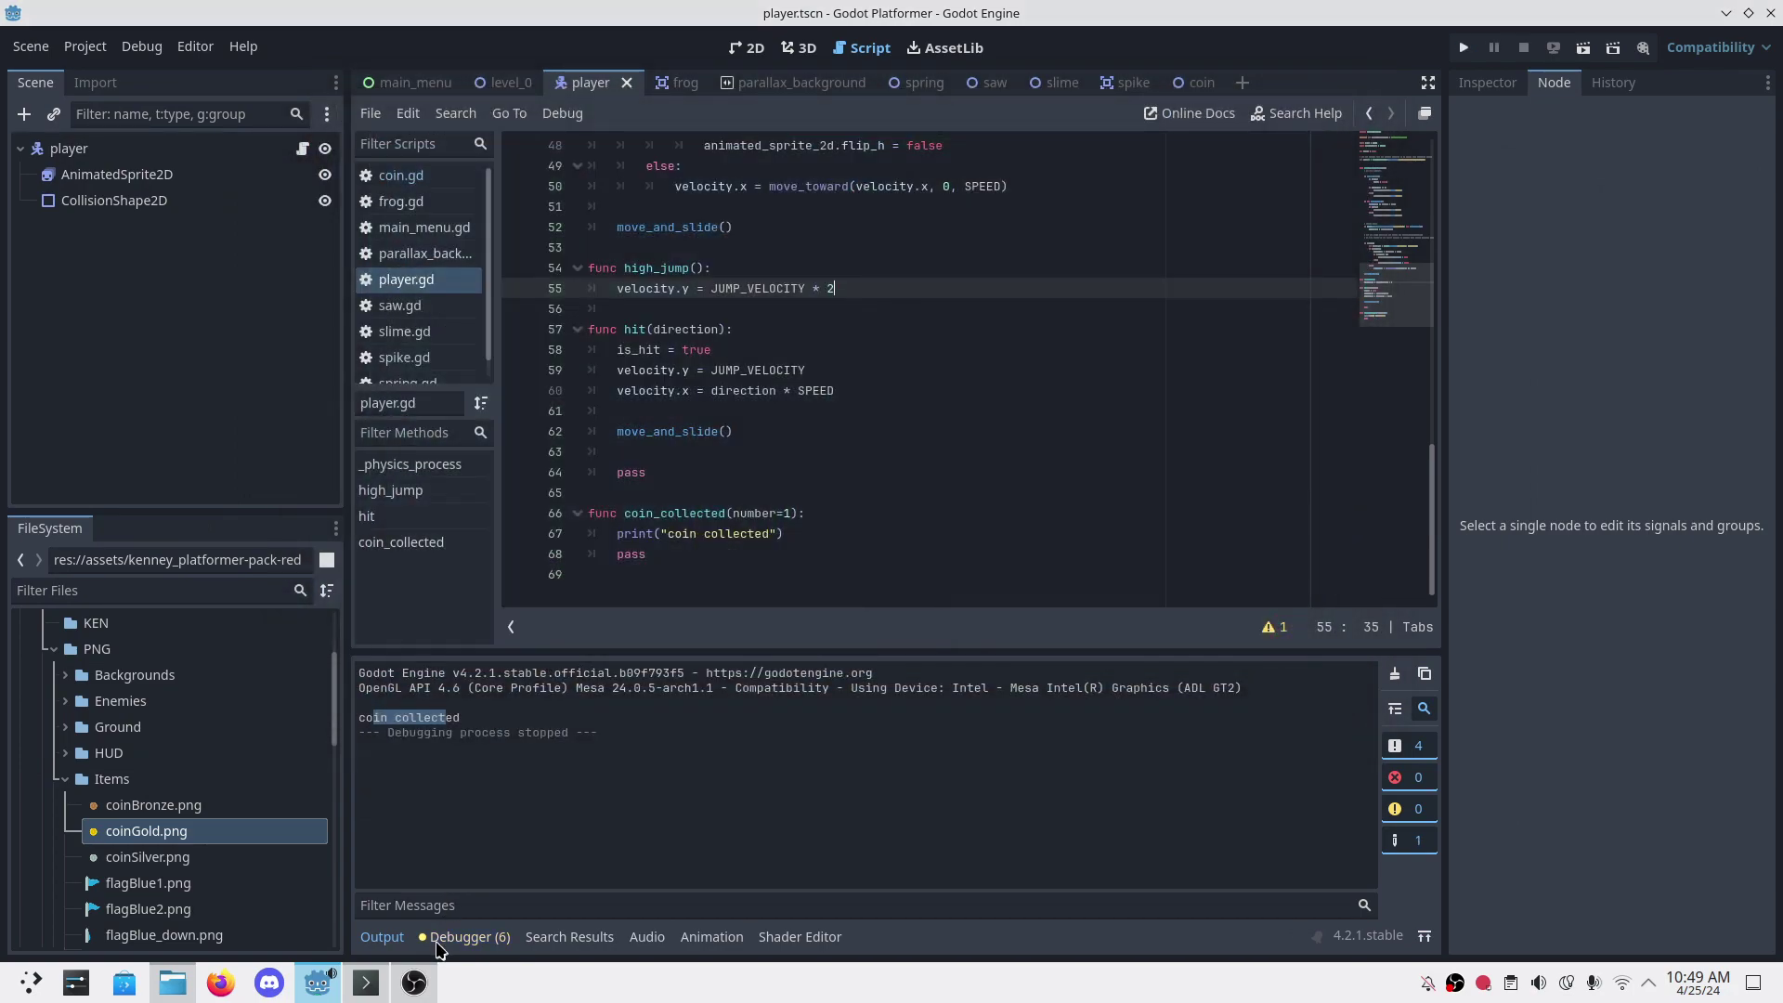
pyautogui.hotkey('alt', 'Tab')
pyautogui.hotkey('alt', 'Tab')
pyautogui.press('Tab')
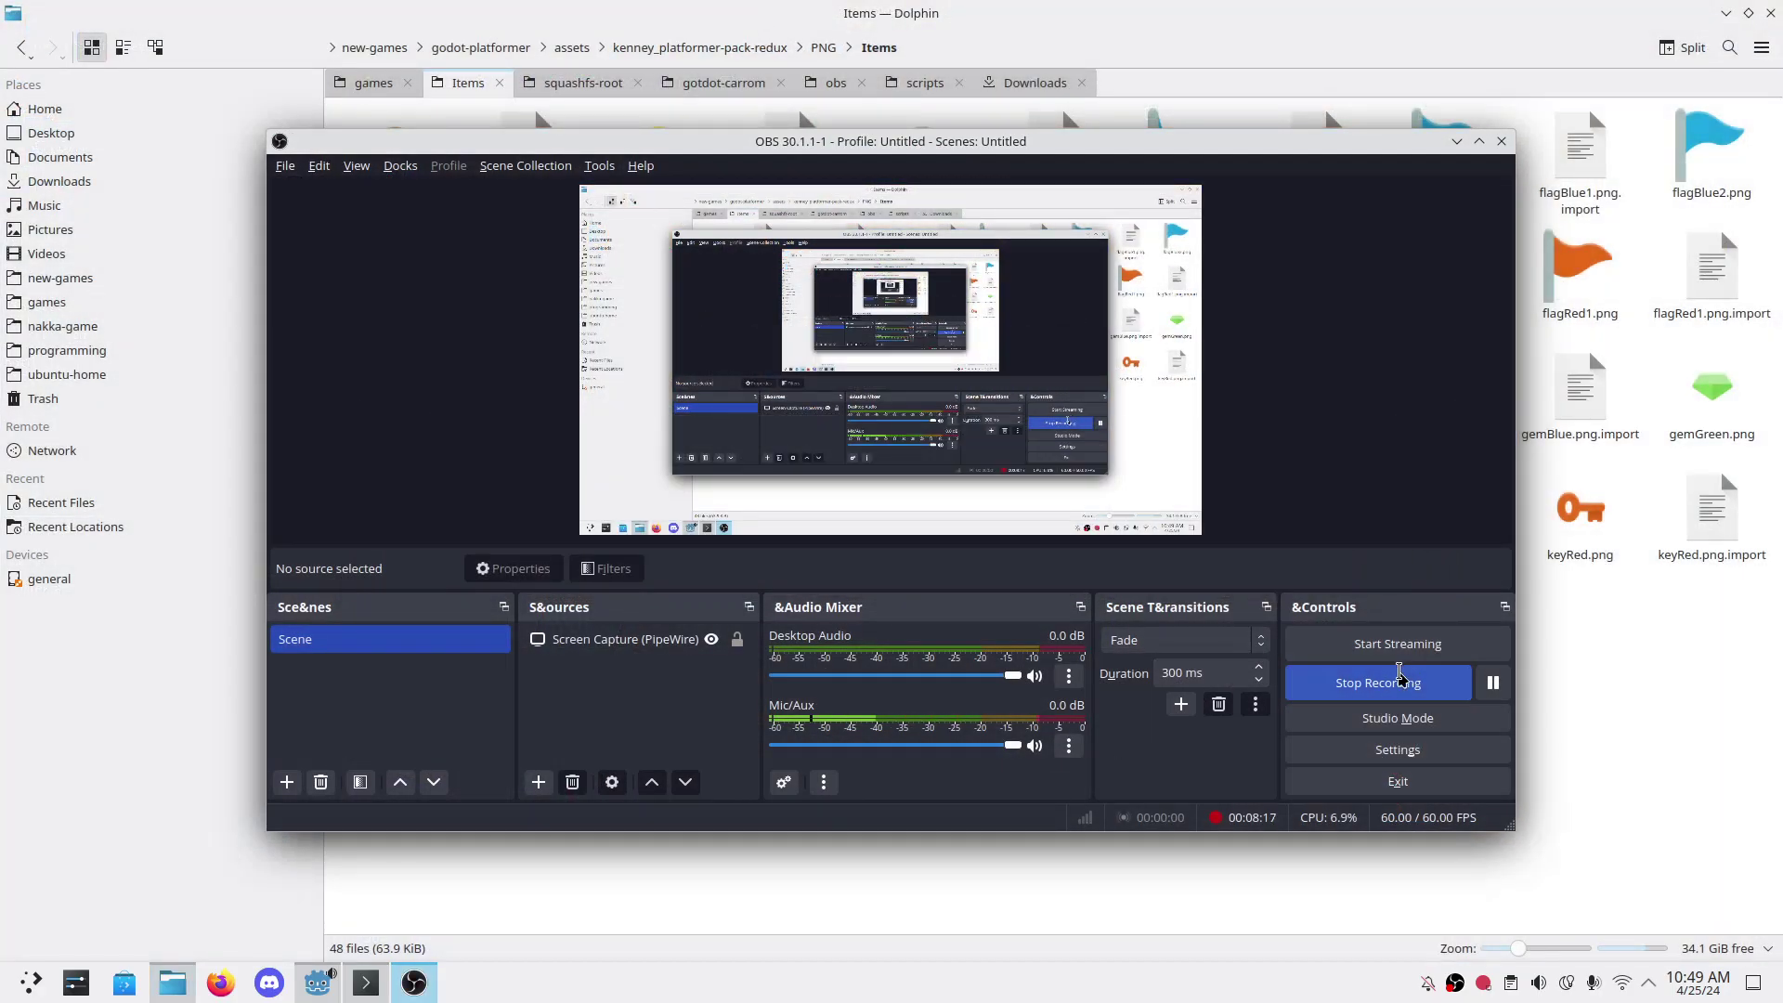